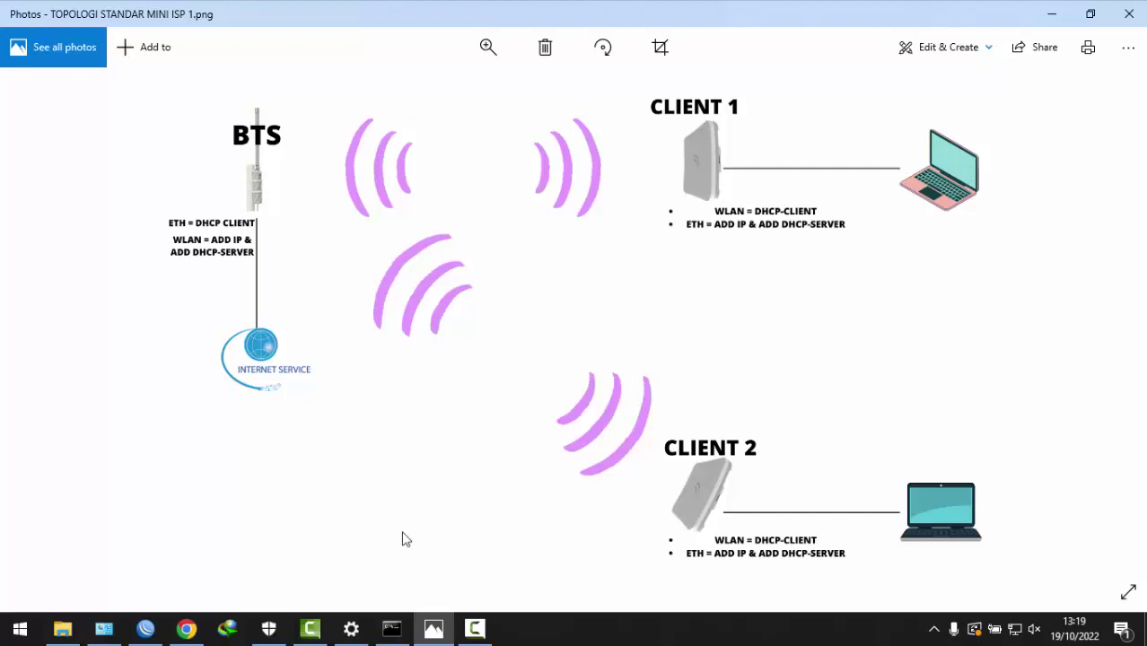
- Connect to router C4:AD:34:03:15:D5 from the refreshed Neighbors list as admin with an empty password
{"action": "left_click", "coordinate": [153, 633]}
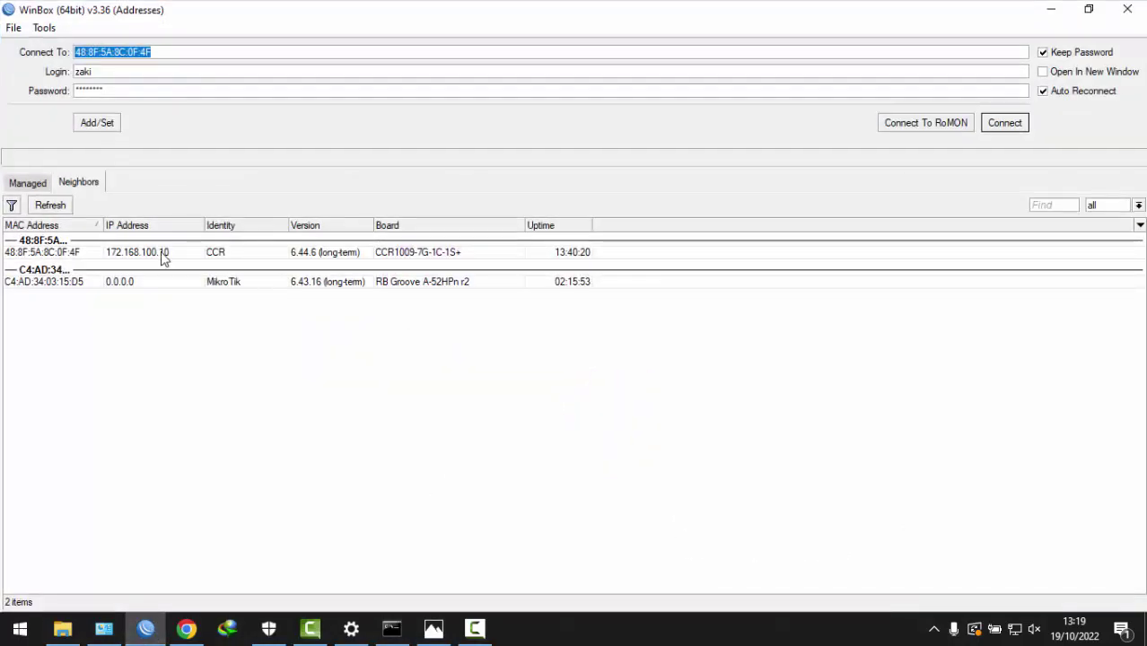
{"action": "left_click", "coordinate": [51, 208]}
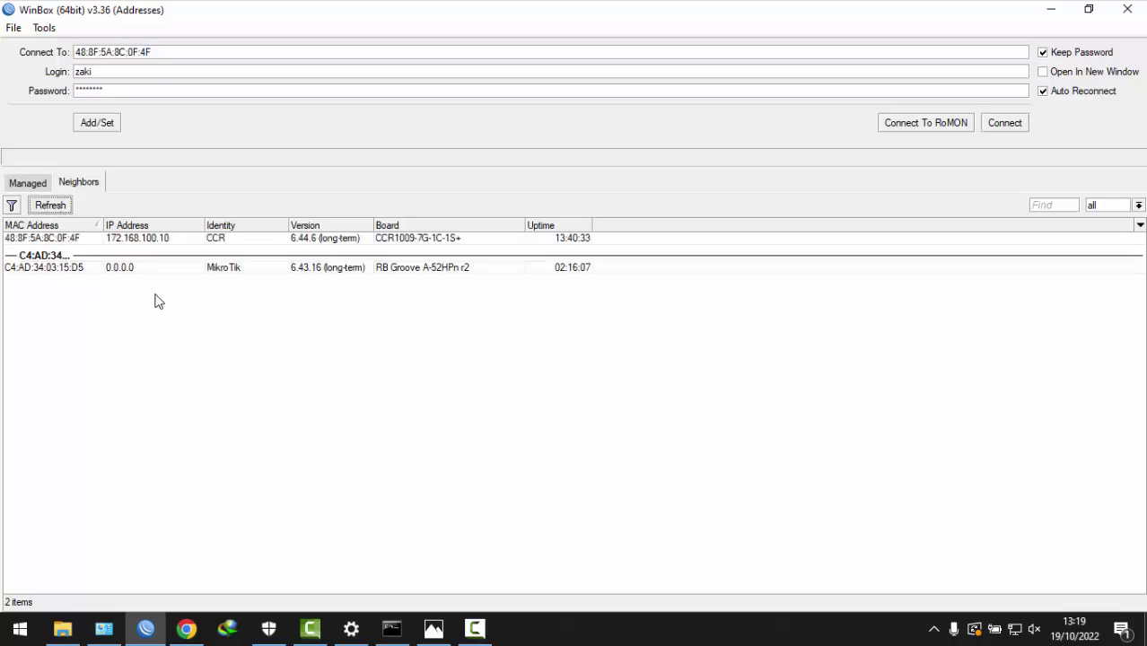
{"action": "left_click", "coordinate": [44, 270]}
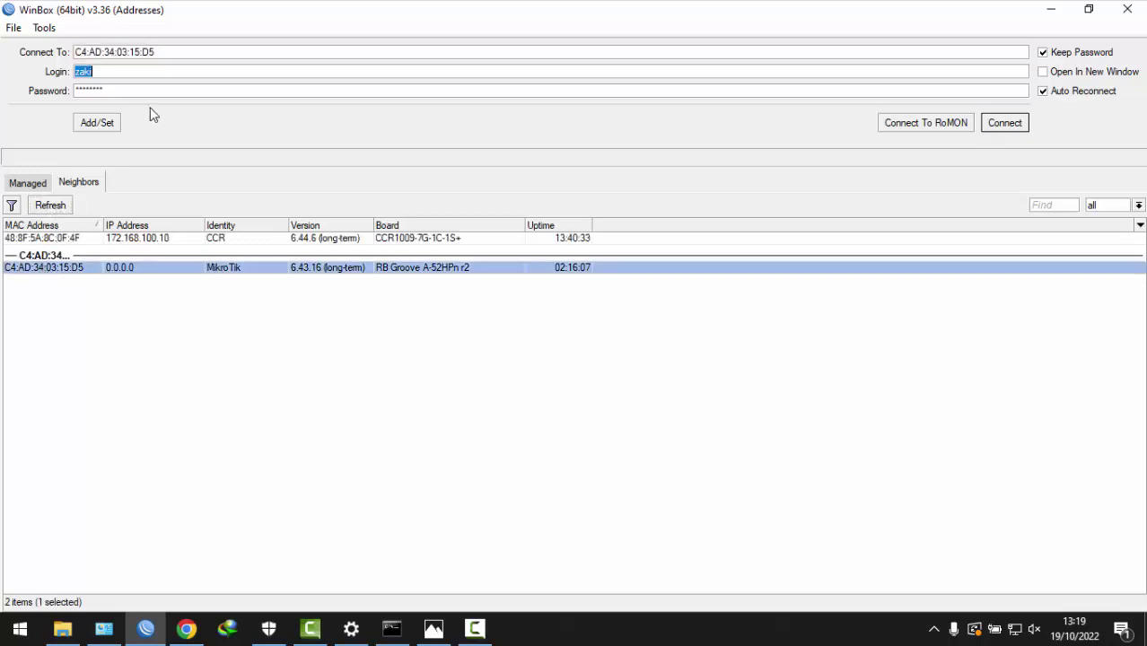
{"action": "type", "text": "ADMIN"}
{"action": "key", "text": "Tab"}
{"action": "key", "text": "BackSpace"}
{"action": "left_click_drag", "start_coordinate": [115, 72], "coordinate": [2, 51]}
{"action": "type", "text": "admin"}
{"action": "left_click", "coordinate": [30, 276]}
{"action": "left_click", "coordinate": [994, 122]}
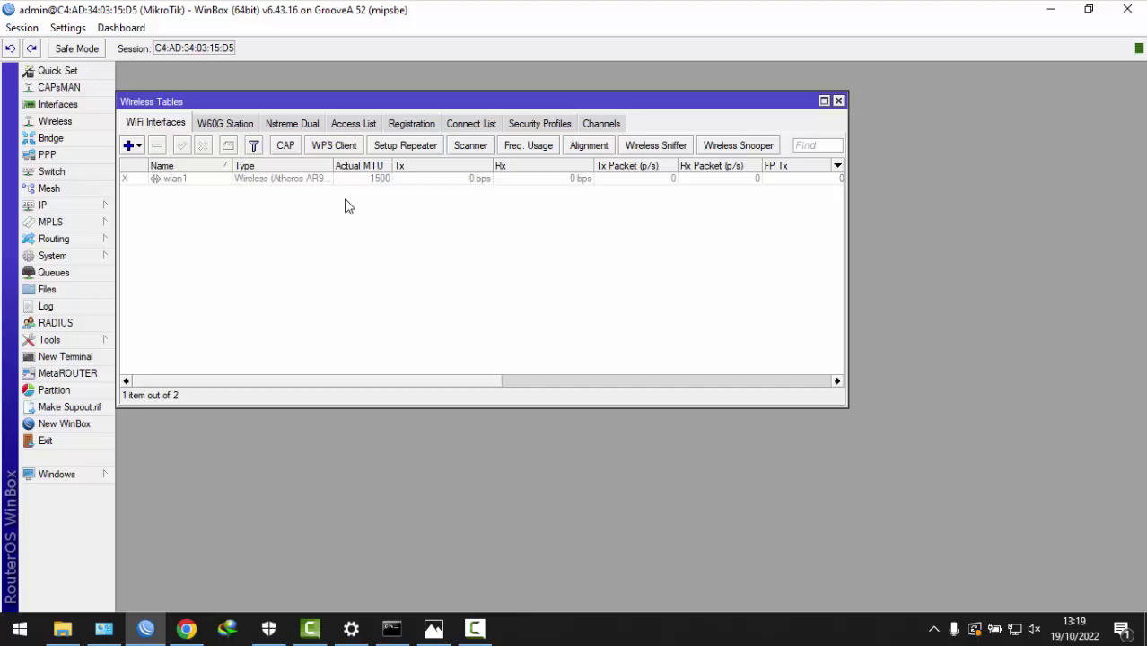
- Rename the router's System Identity to BTS_SAYA
{"action": "left_click", "coordinate": [82, 255]}
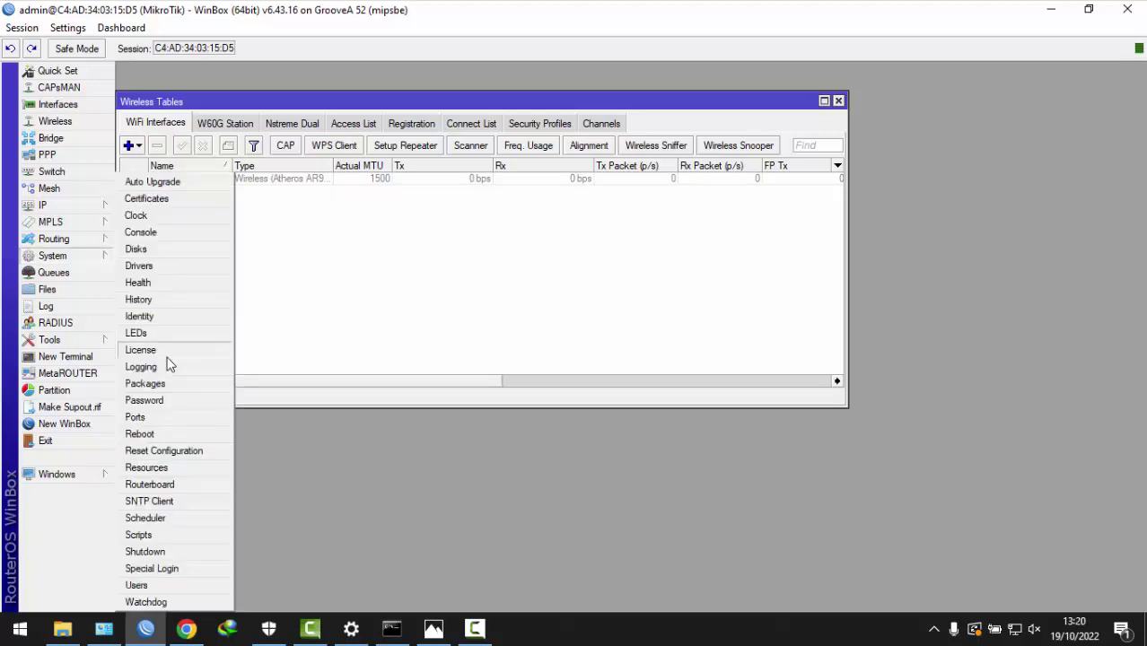
{"action": "left_click", "coordinate": [172, 316]}
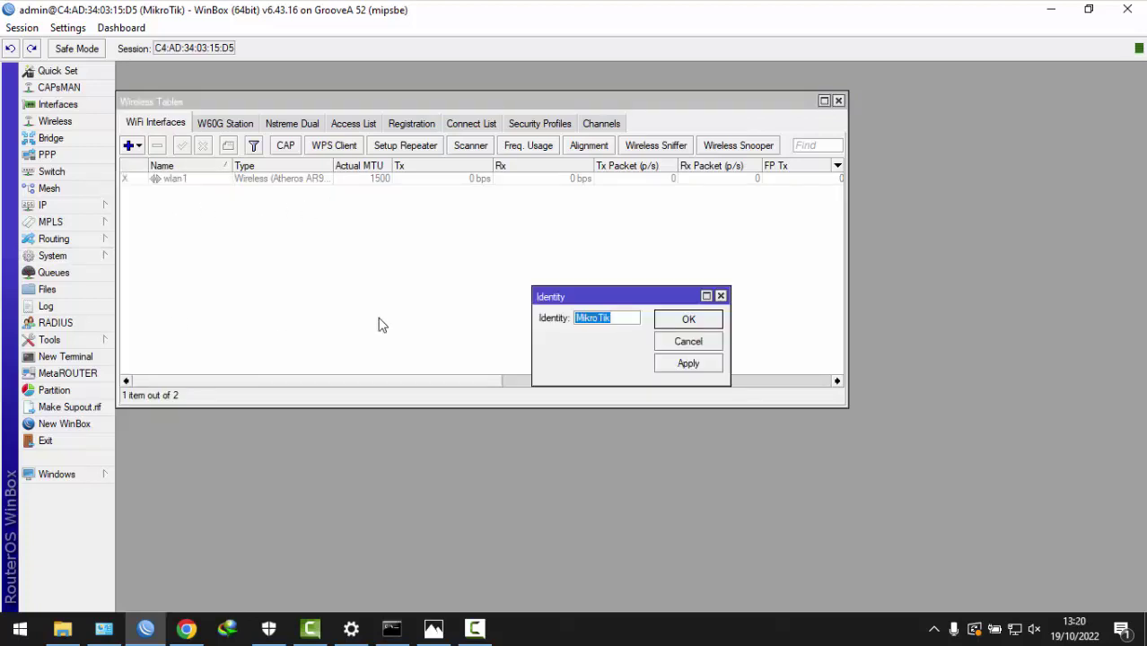
{"action": "type", "text": "BTS_SAYA"}
{"action": "left_click", "coordinate": [682, 321]}
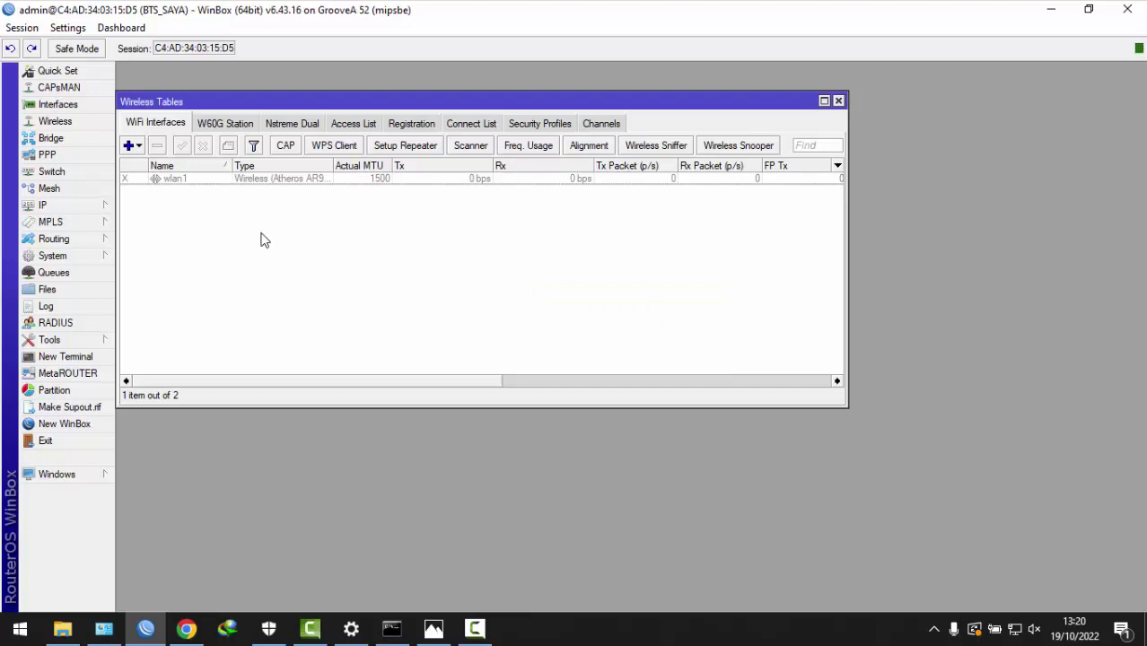
- Add user boss to the full group with its password and confirmation
{"action": "left_click", "coordinate": [79, 258]}
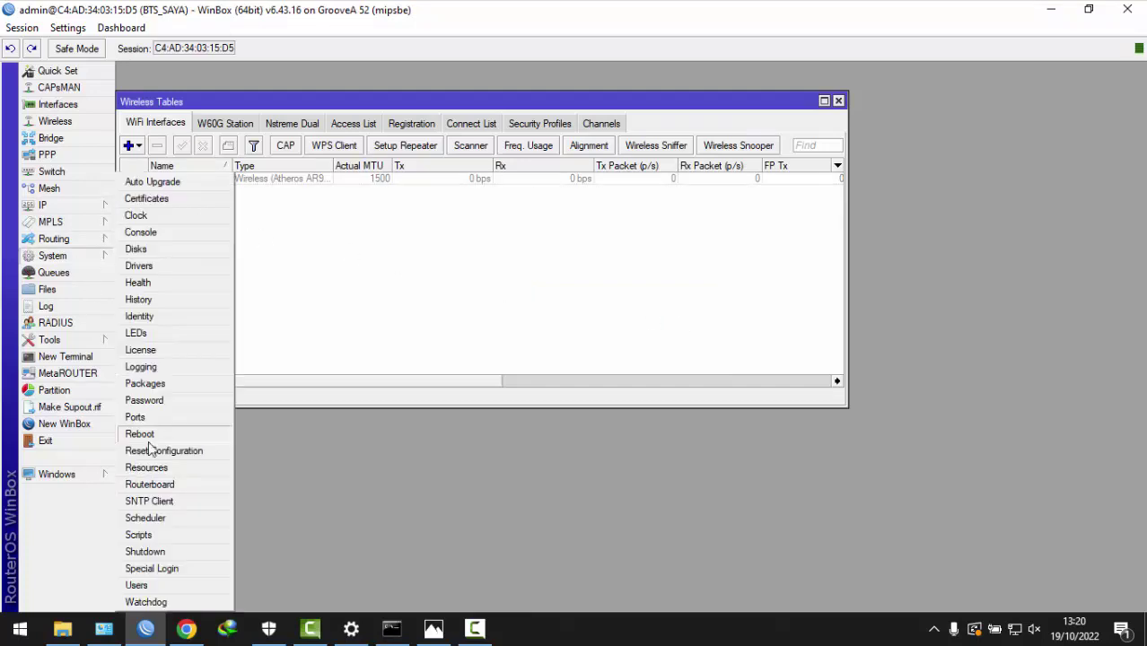
{"action": "left_click", "coordinate": [142, 584]}
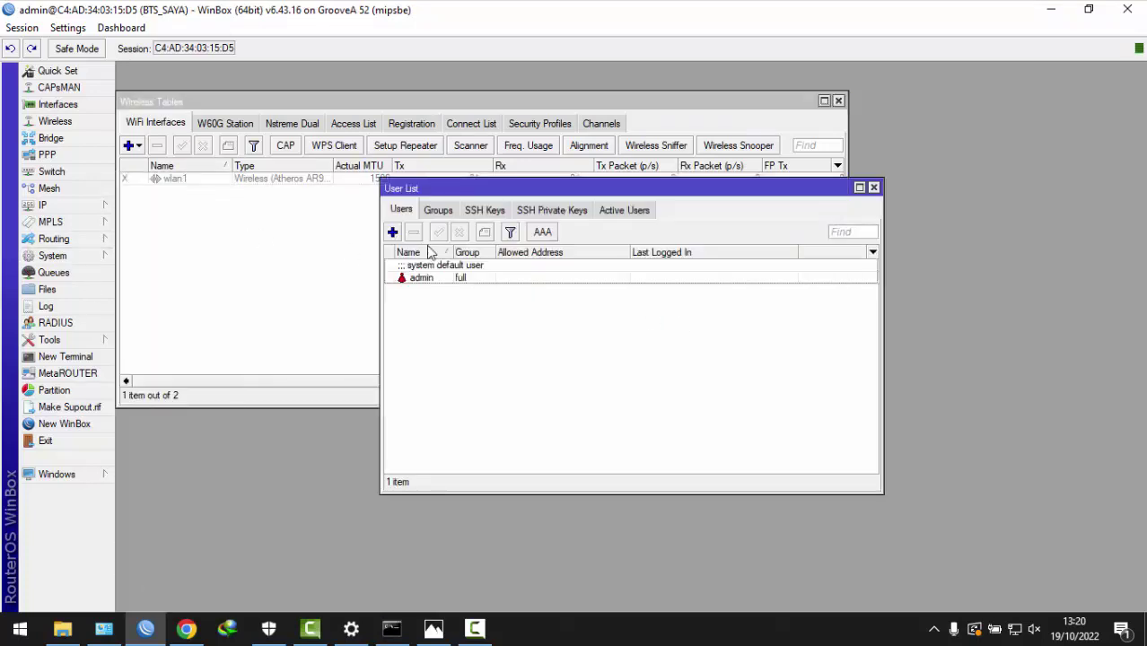
{"action": "left_click", "coordinate": [392, 233]}
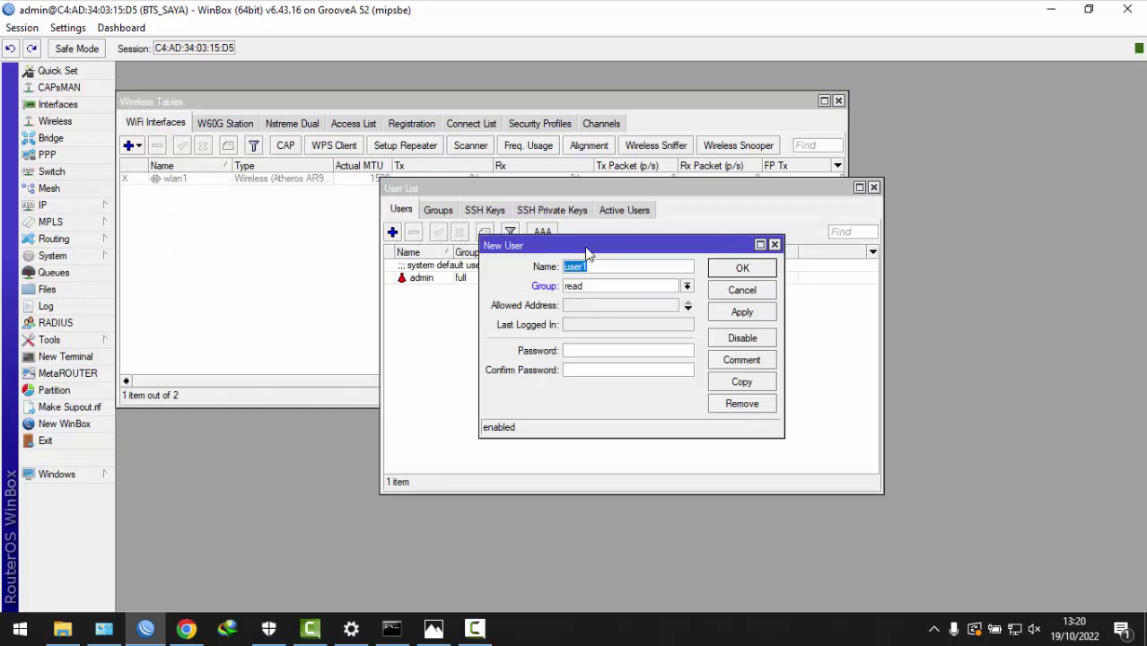
{"action": "type", "text": "saya"}
{"action": "left_click_drag", "start_coordinate": [599, 266], "coordinate": [537, 262]}
{"action": "type", "text": "boss"}
{"action": "left_click", "coordinate": [601, 288]}
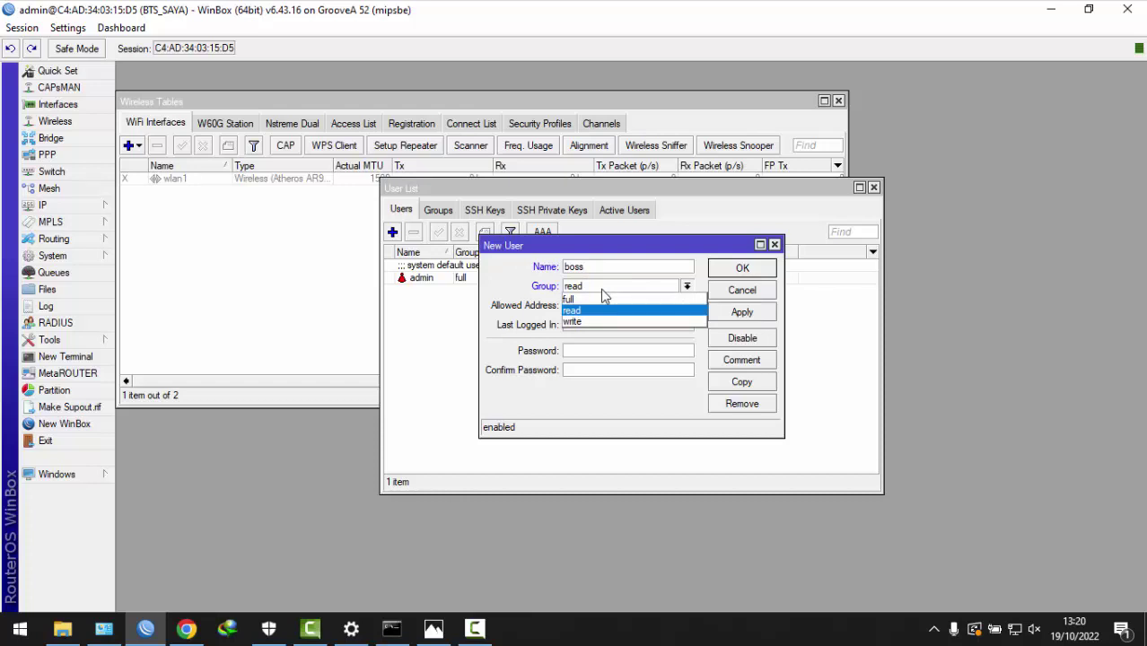
{"action": "left_click", "coordinate": [602, 299]}
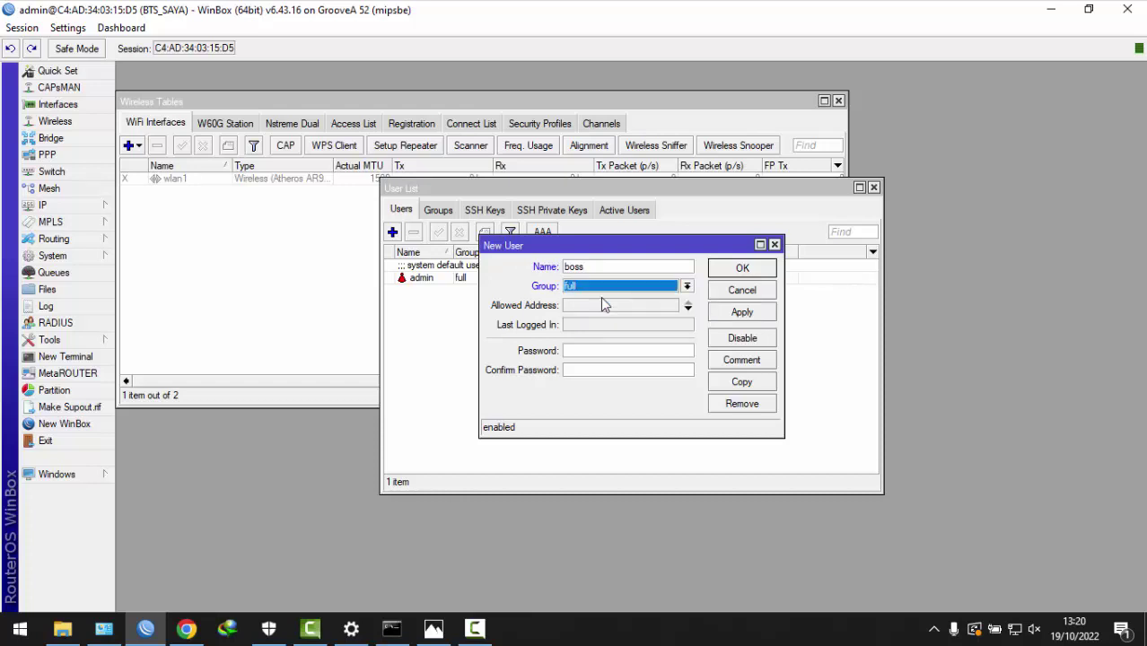
{"action": "left_click", "coordinate": [602, 350]}
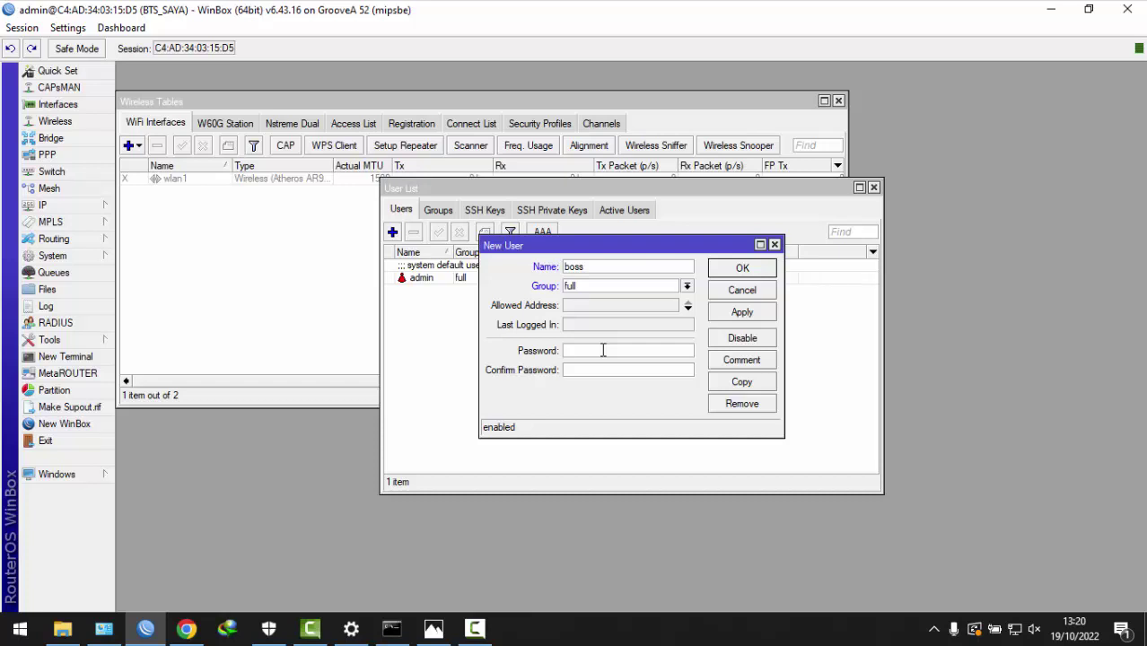
{"action": "type", "text": "***"}
{"action": "left_click", "coordinate": [602, 371]}
{"action": "type", "text": "***"}
{"action": "left_click", "coordinate": [728, 312]}
{"action": "left_click", "coordinate": [744, 274]}
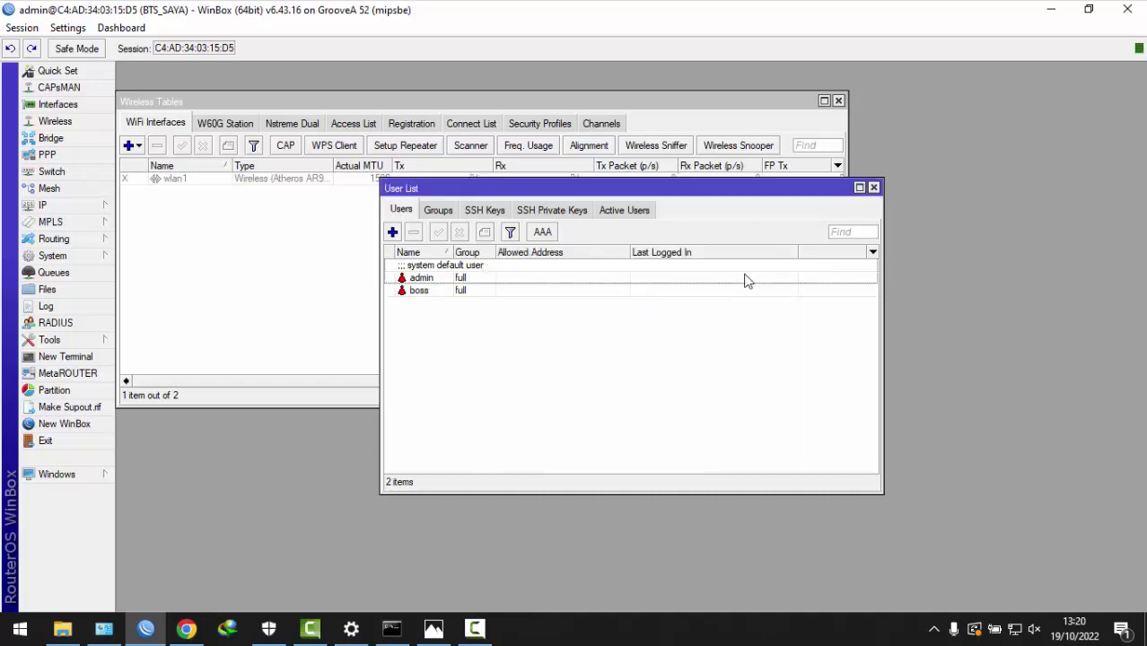
- Add user manager to the full group with a password
{"action": "left_click", "coordinate": [392, 232]}
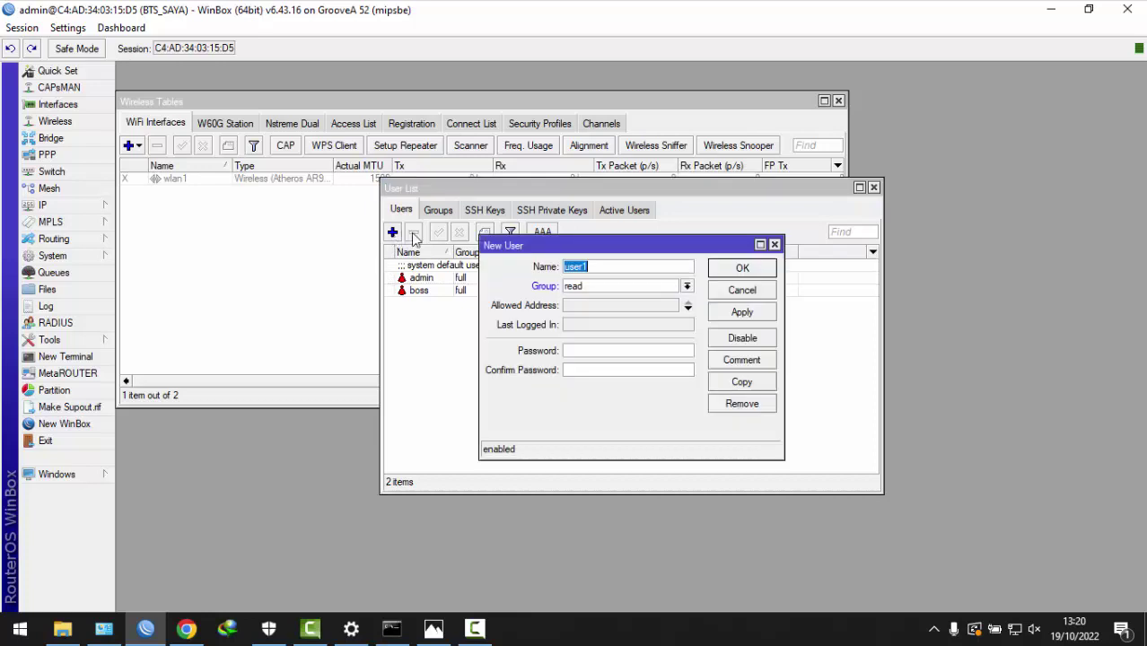
{"action": "type", "text": "manager"}
{"action": "left_click", "coordinate": [619, 288]}
{"action": "left_click", "coordinate": [588, 299]}
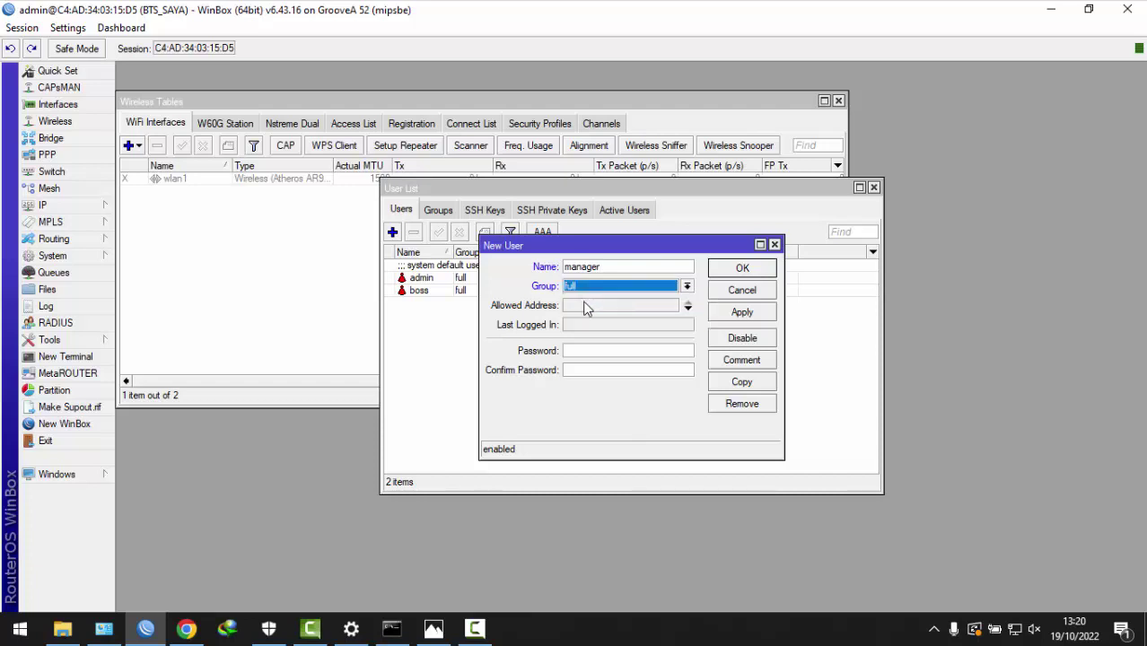
{"action": "left_click", "coordinate": [581, 350]}
{"action": "type", "text": "12"}
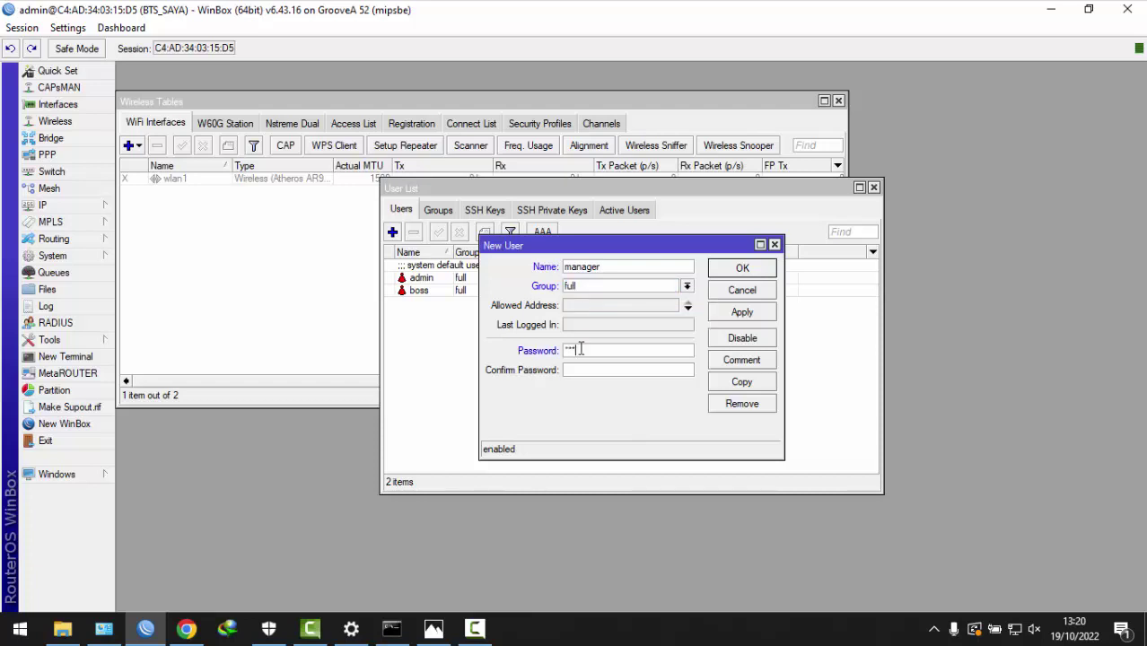
{"action": "type", "text": "123"}
{"action": "left_click", "coordinate": [739, 313]}
{"action": "left_click", "coordinate": [742, 273]}
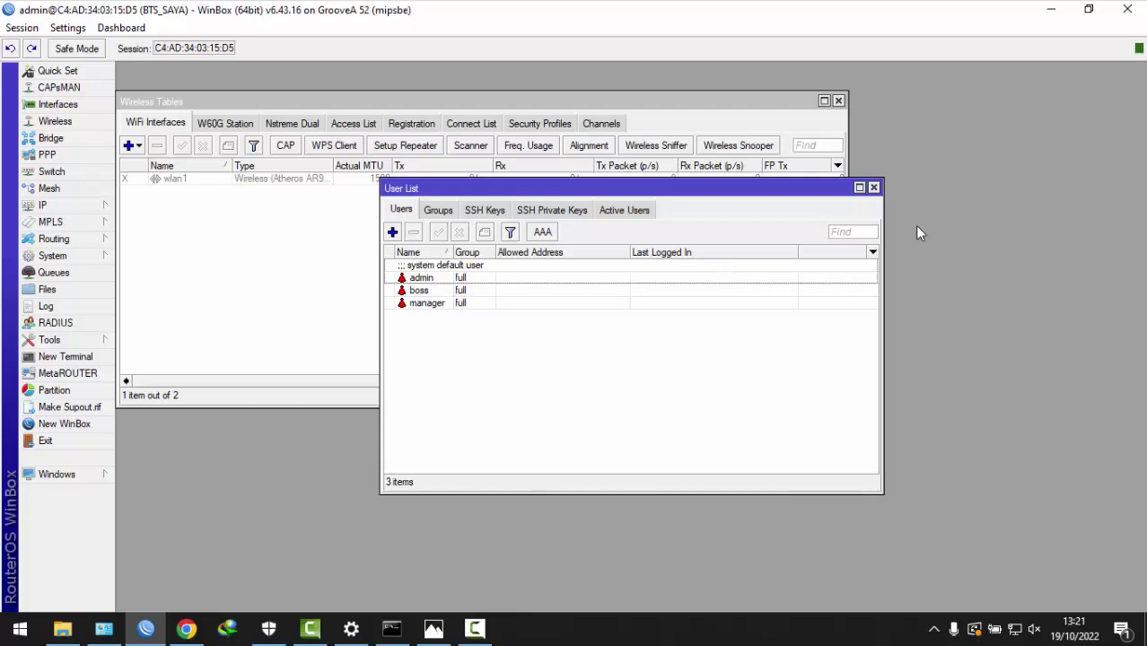
- Log back in to BTS_SAYA as boss with its password, then close the User List
{"action": "left_click", "coordinate": [1141, 4]}
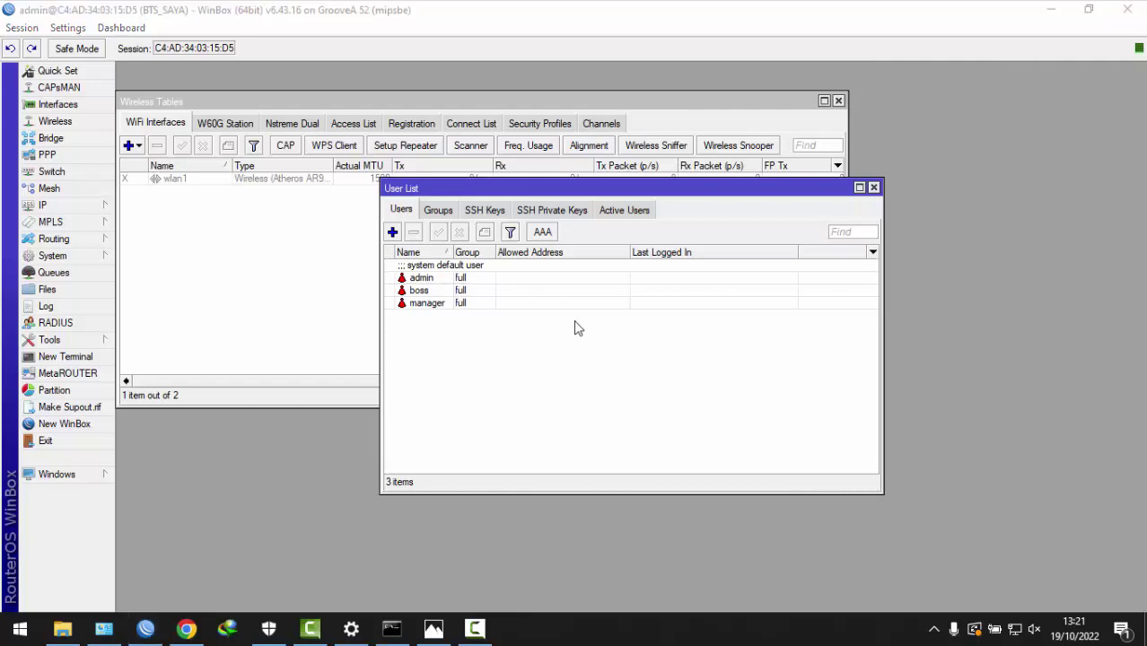
{"action": "key", "text": "alt+Tab"}
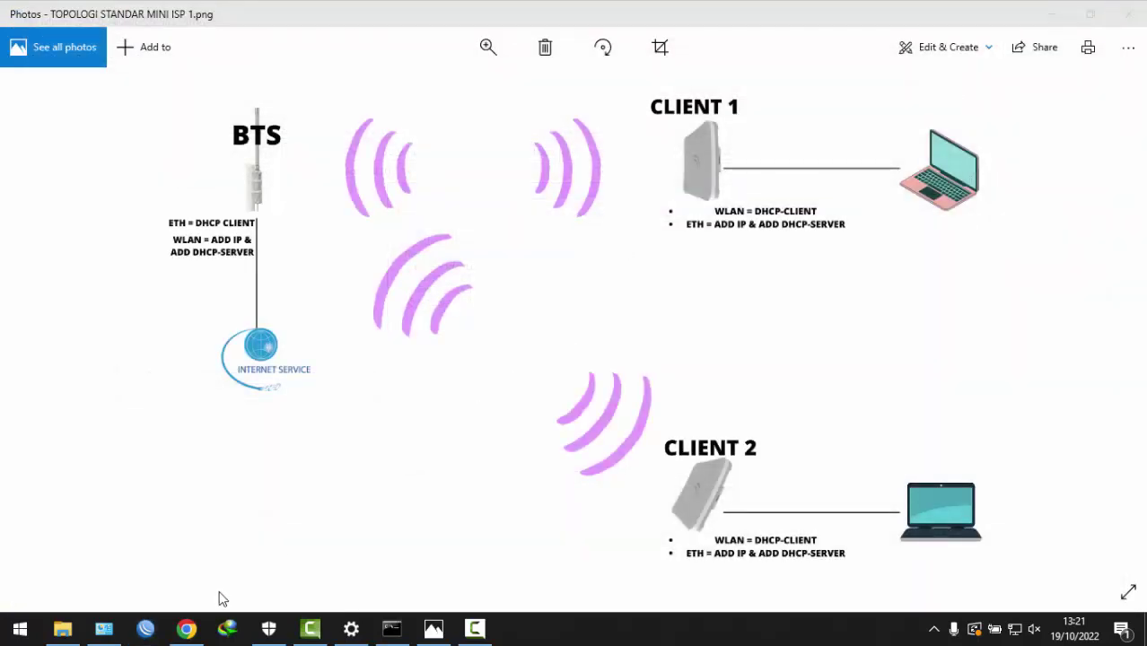
{"action": "left_click", "coordinate": [145, 628]}
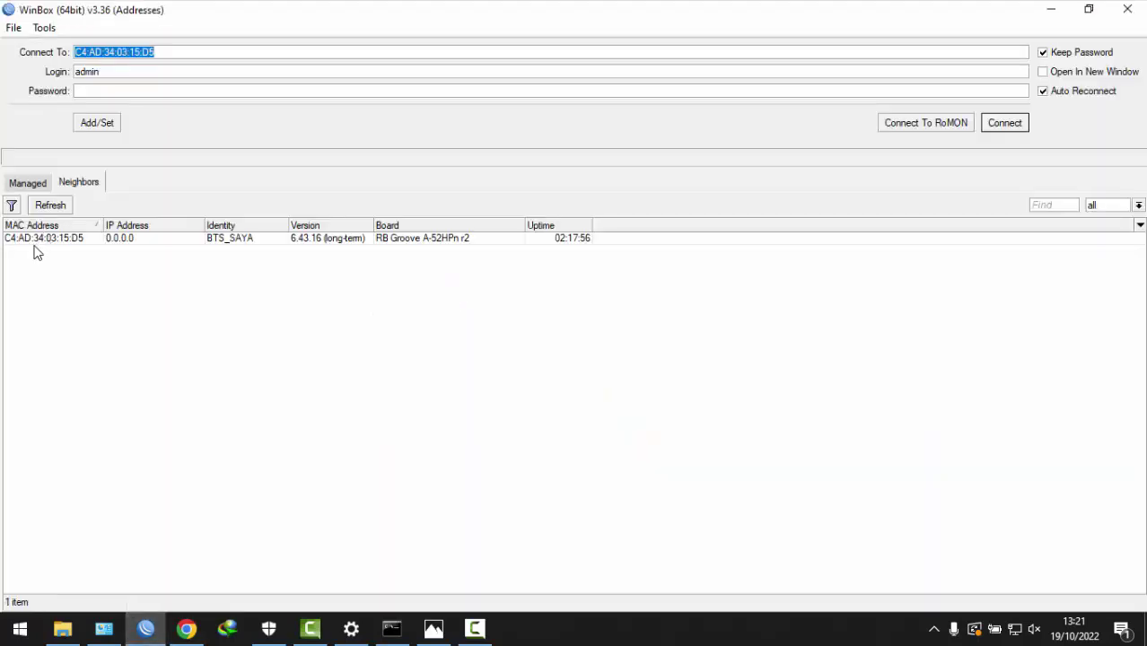
{"action": "left_click", "coordinate": [47, 209]}
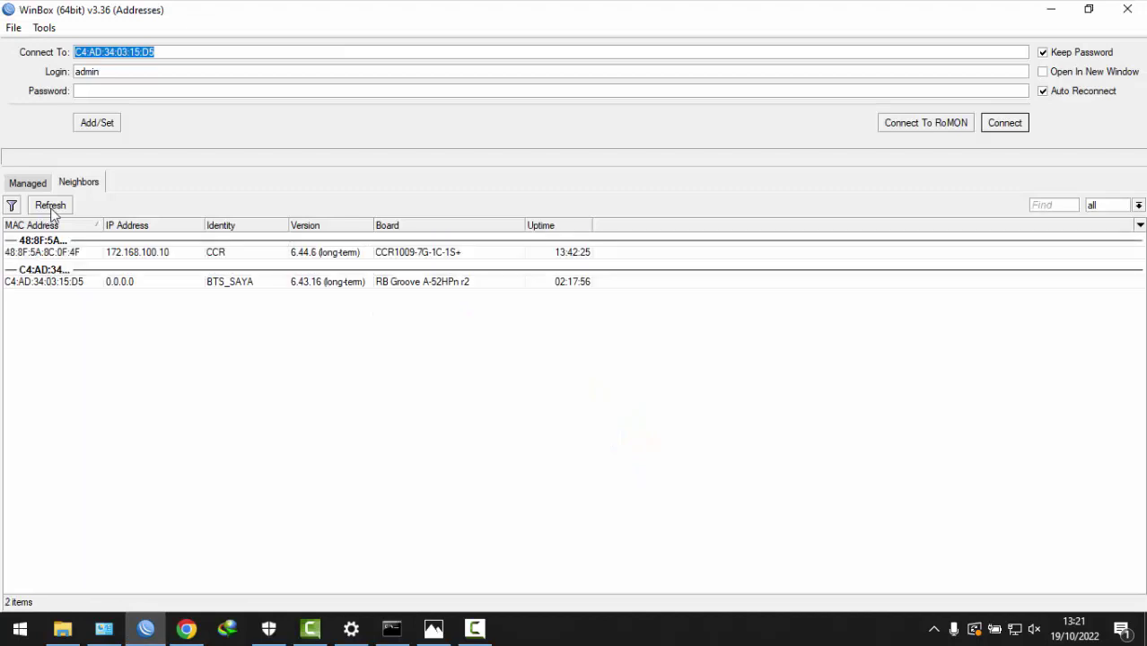
{"action": "left_click", "coordinate": [41, 281]}
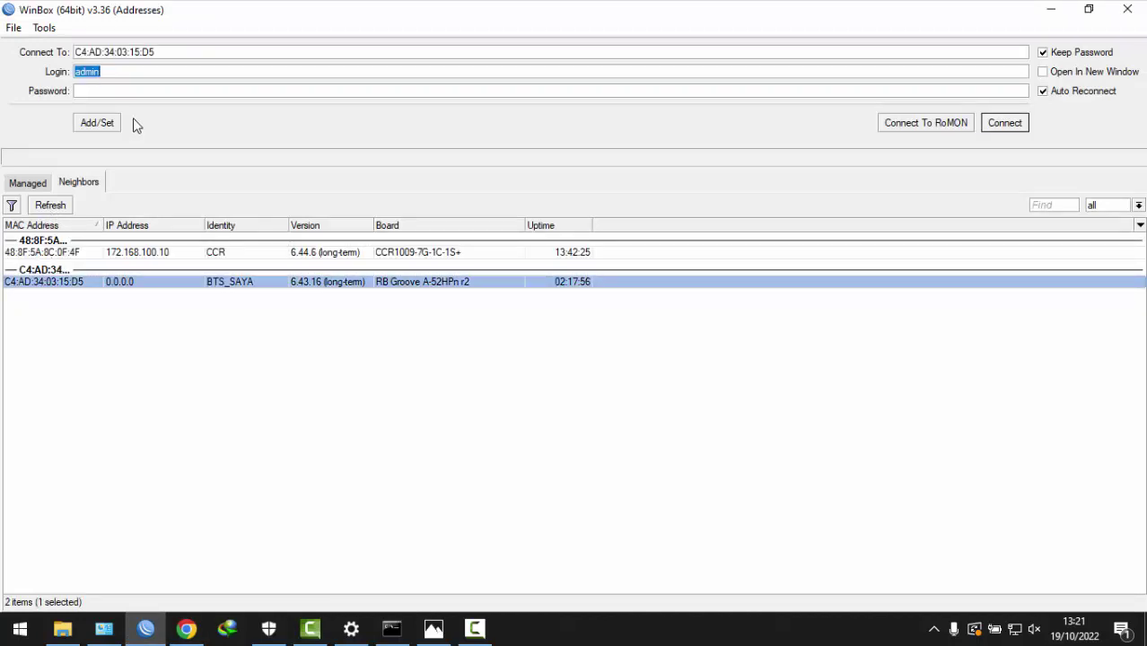
{"action": "type", "text": "boss"}
{"action": "key", "text": "Tab"}
{"action": "type", "text": "1"}
{"action": "key", "text": "Return"}
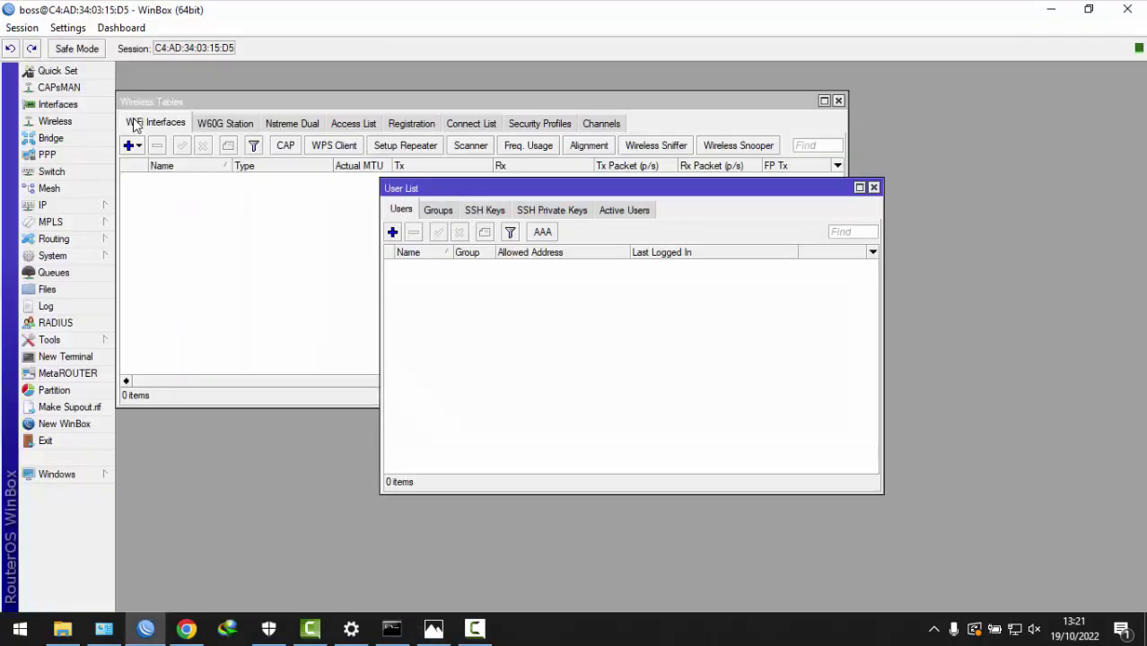
{"action": "left_click", "coordinate": [875, 189]}
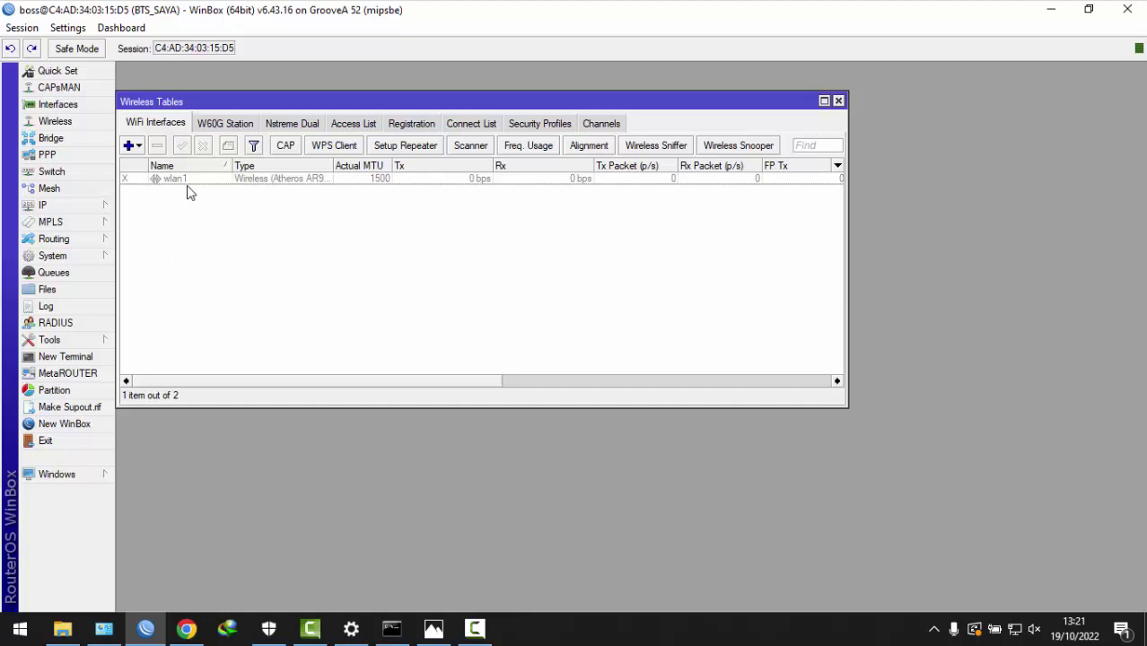
- Enable wlan1 and set it to ap bridge mode on the 5GHz-A/N band
{"action": "left_click", "coordinate": [838, 100]}
{"action": "left_click", "coordinate": [59, 126]}
{"action": "left_click", "coordinate": [396, 181]}
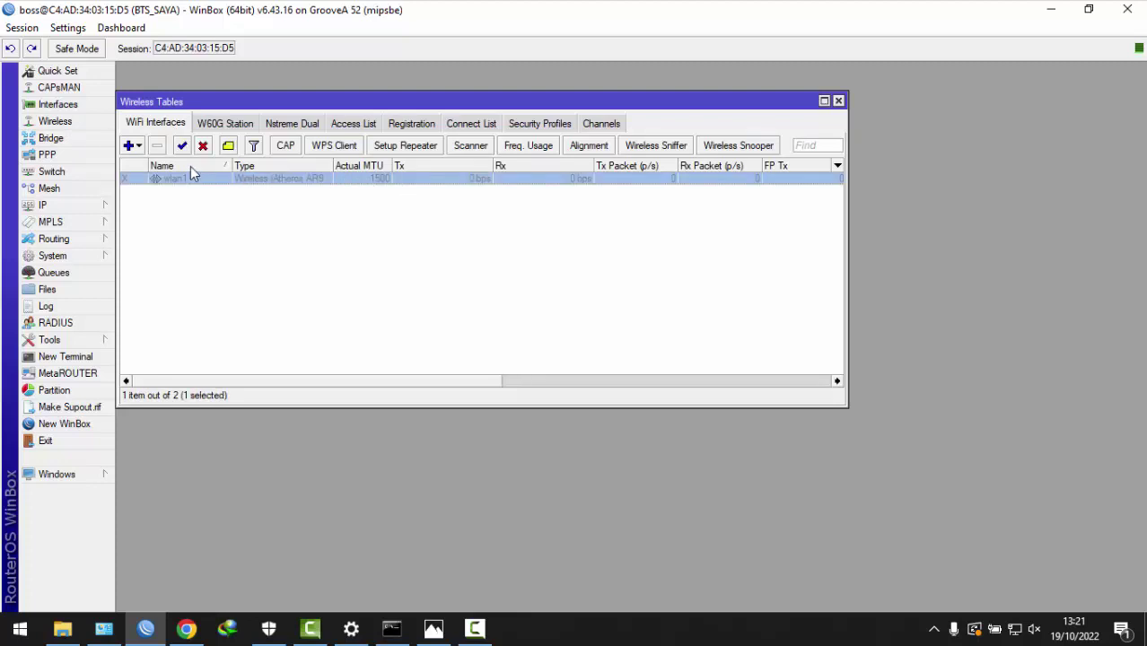
{"action": "double_click", "coordinate": [231, 179]}
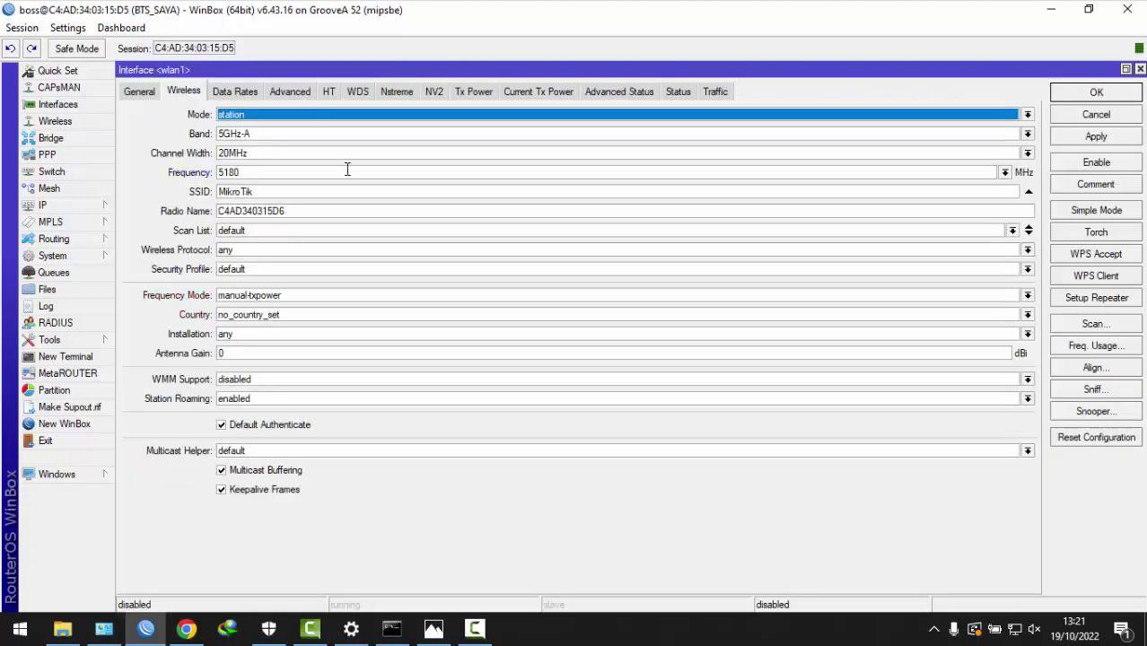
{"action": "left_click", "coordinate": [1096, 165]}
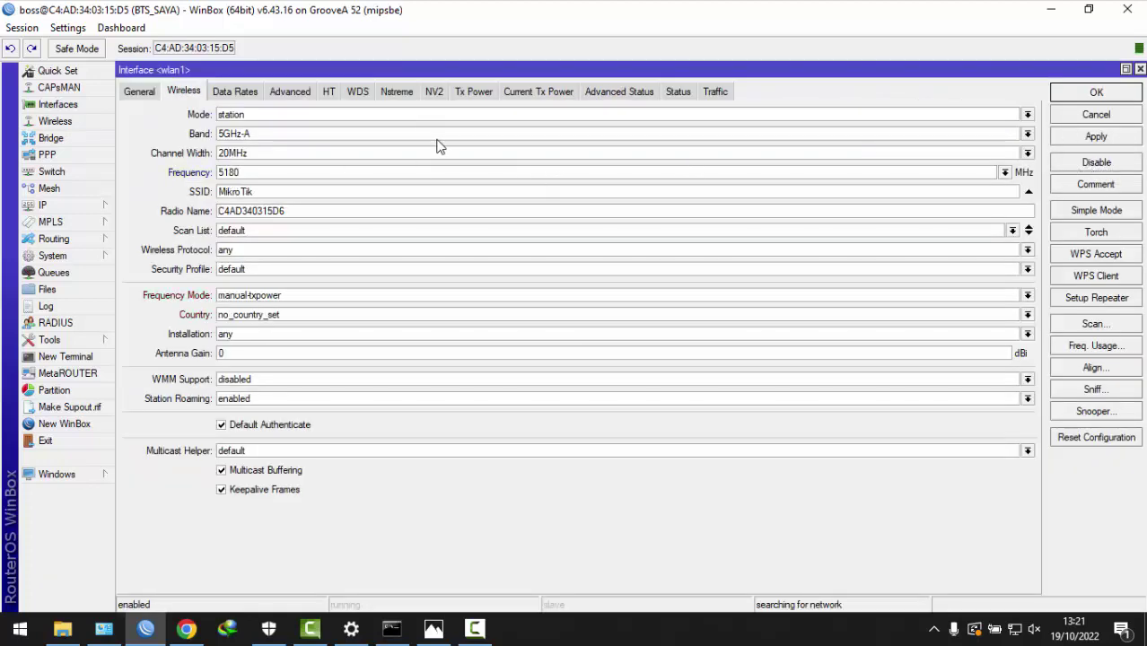
{"action": "left_click", "coordinate": [416, 117]}
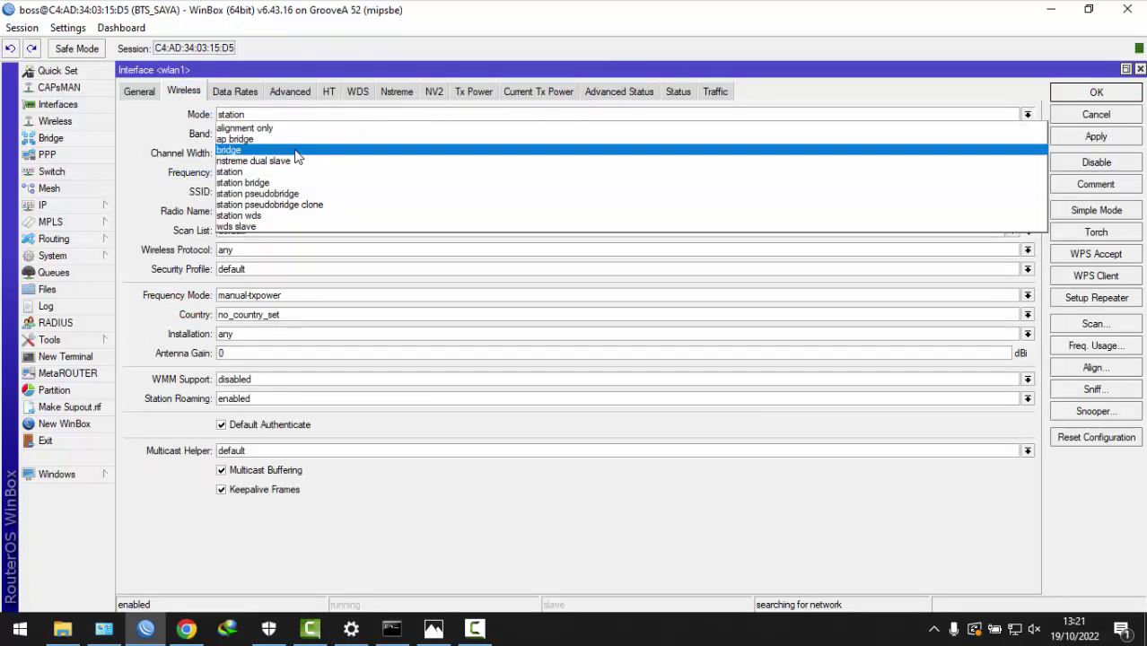
{"action": "left_click", "coordinate": [269, 140]}
{"action": "left_click", "coordinate": [253, 137]}
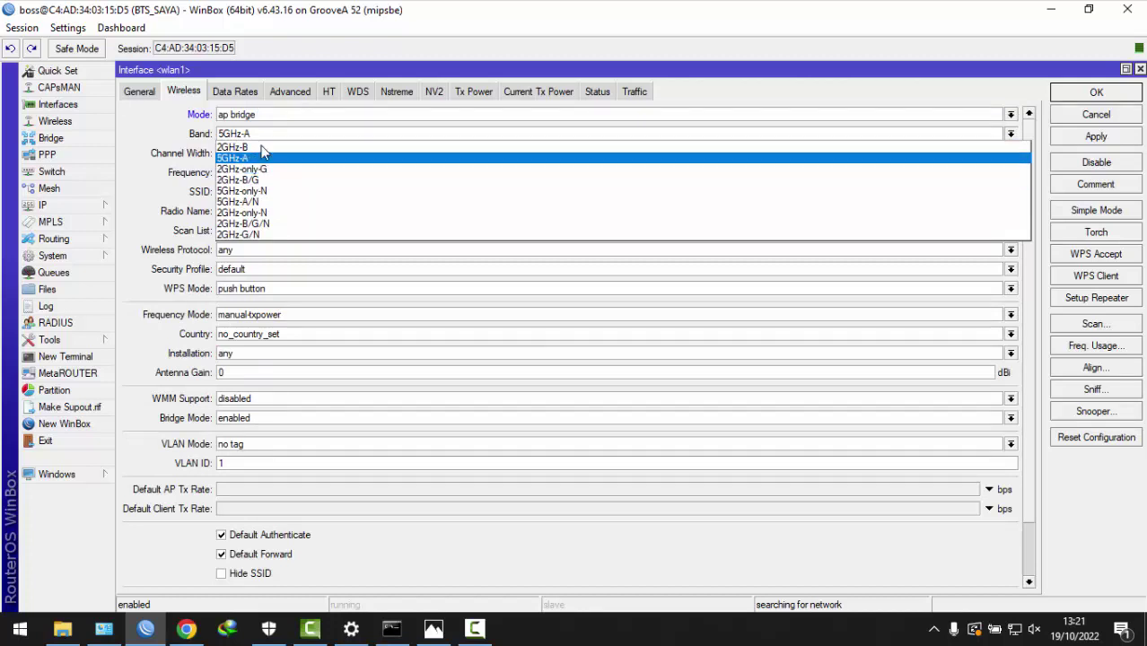
{"action": "left_click", "coordinate": [263, 202]}
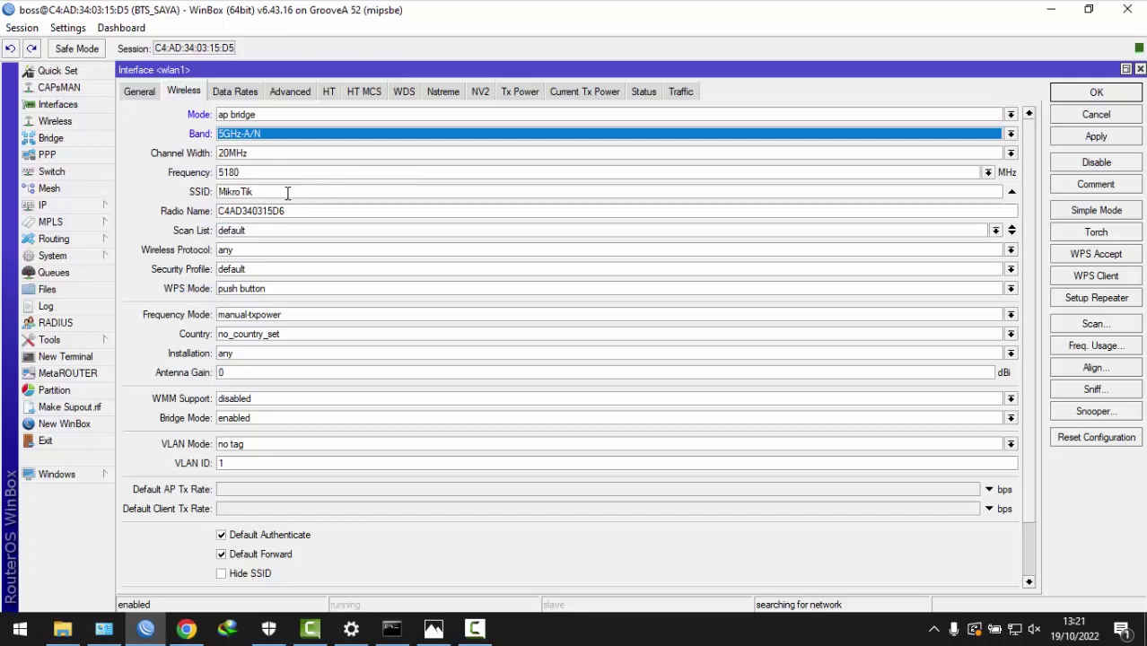
- Set SSID Sayarapa_net, radio name BTS_sayarapa and scan list 4900-5900 on wlan1
{"action": "left_click", "coordinate": [286, 192]}
{"action": "key", "text": "ctrl+a"}
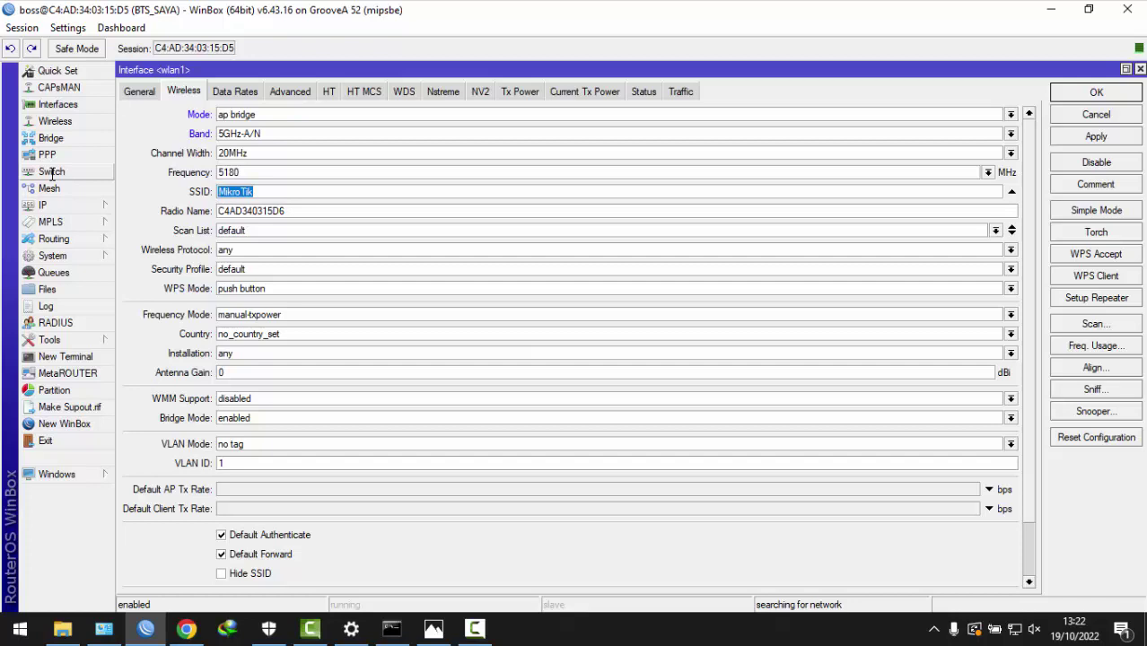
{"action": "type", "text": "Sayarapa_net"}
{"action": "left_click", "coordinate": [307, 218]}
{"action": "left_click_drag", "start_coordinate": [307, 218], "coordinate": [123, 211]}
{"action": "type", "text": "BTS_sayarapa"}
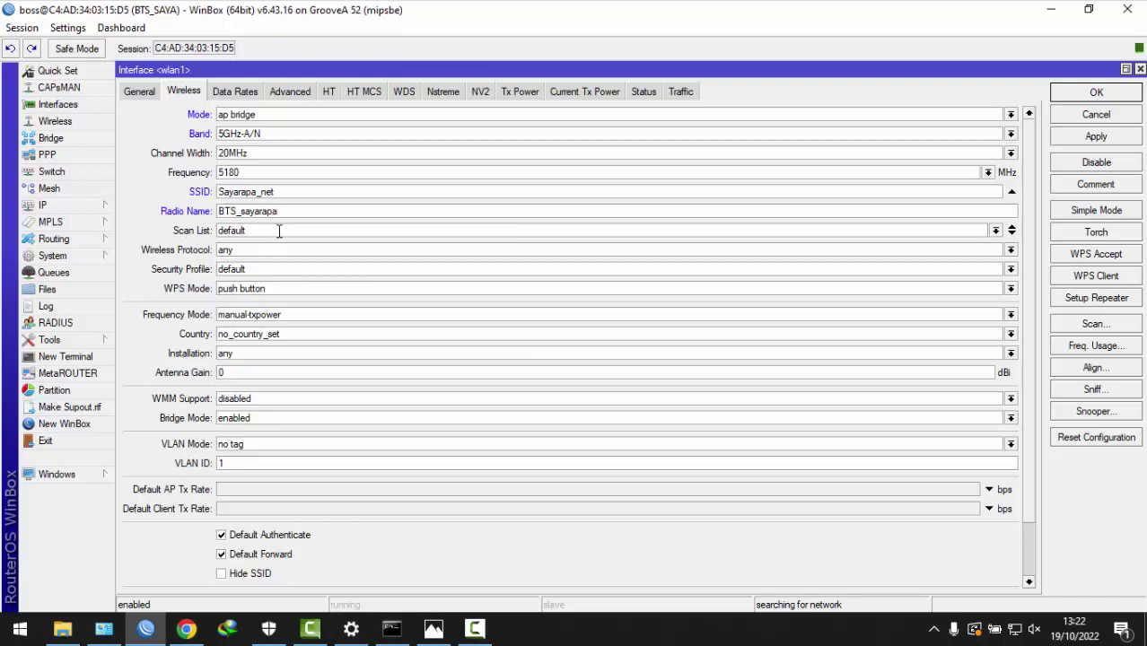
{"action": "left_click_drag", "start_coordinate": [280, 231], "coordinate": [3, 205]}
{"action": "type", "text": "4900-5900"}
- Choose 802.11 wireless protocol and superchannel frequency mode, then apply and save wlan1
{"action": "left_click", "coordinate": [274, 250]}
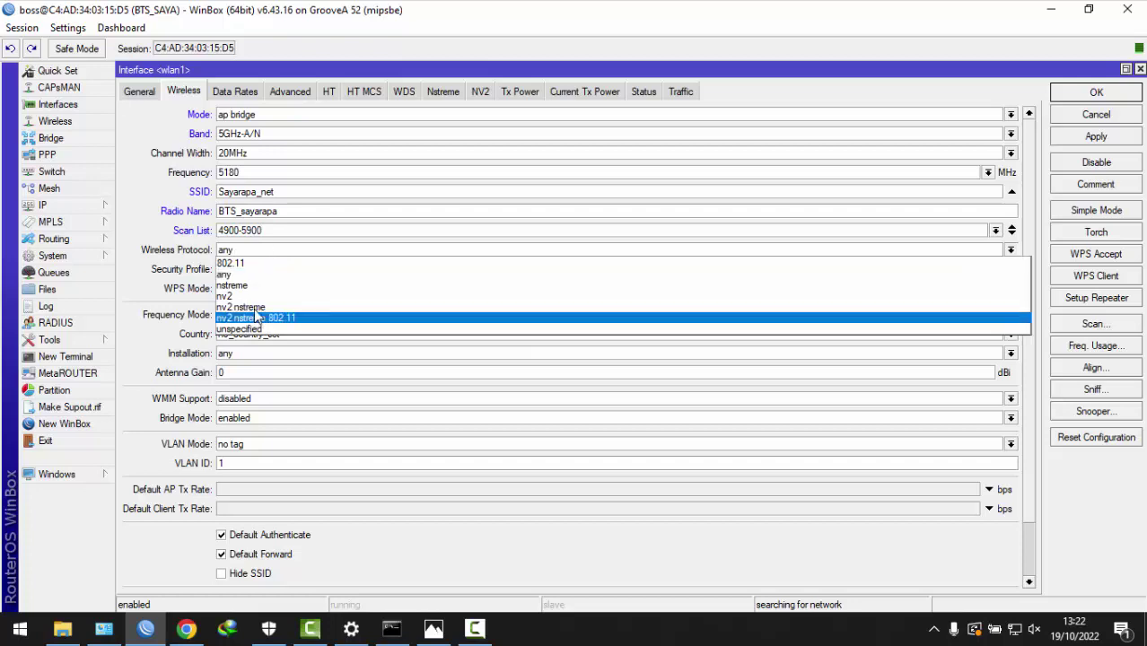
{"action": "left_click", "coordinate": [242, 264]}
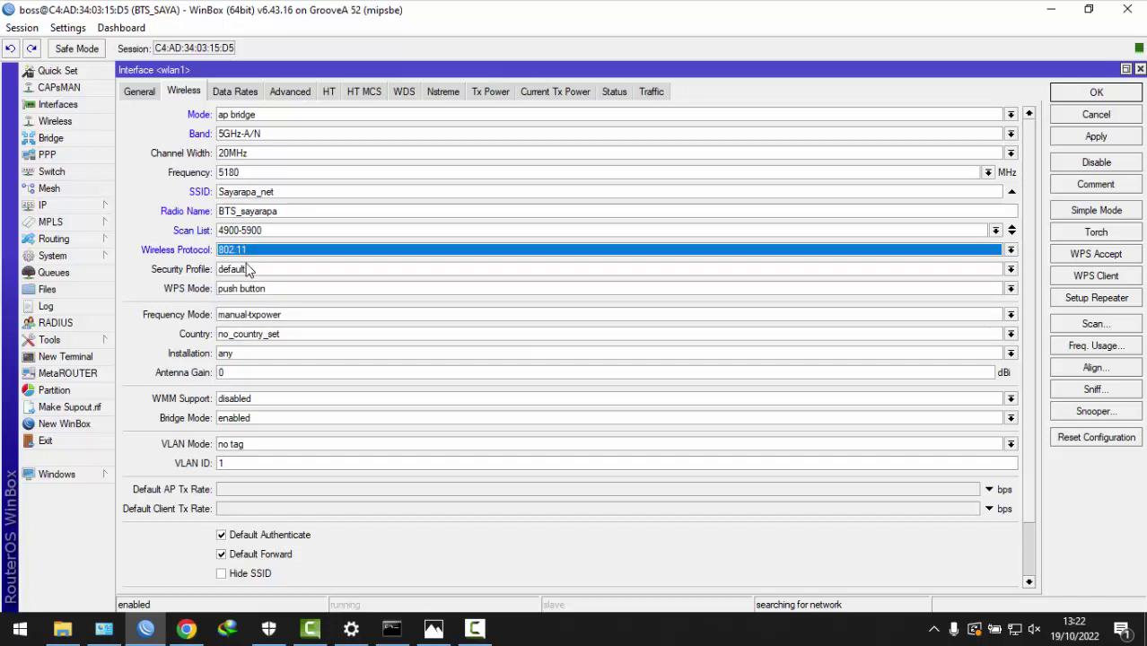
{"action": "left_click", "coordinate": [245, 315]}
{"action": "left_click", "coordinate": [252, 351]}
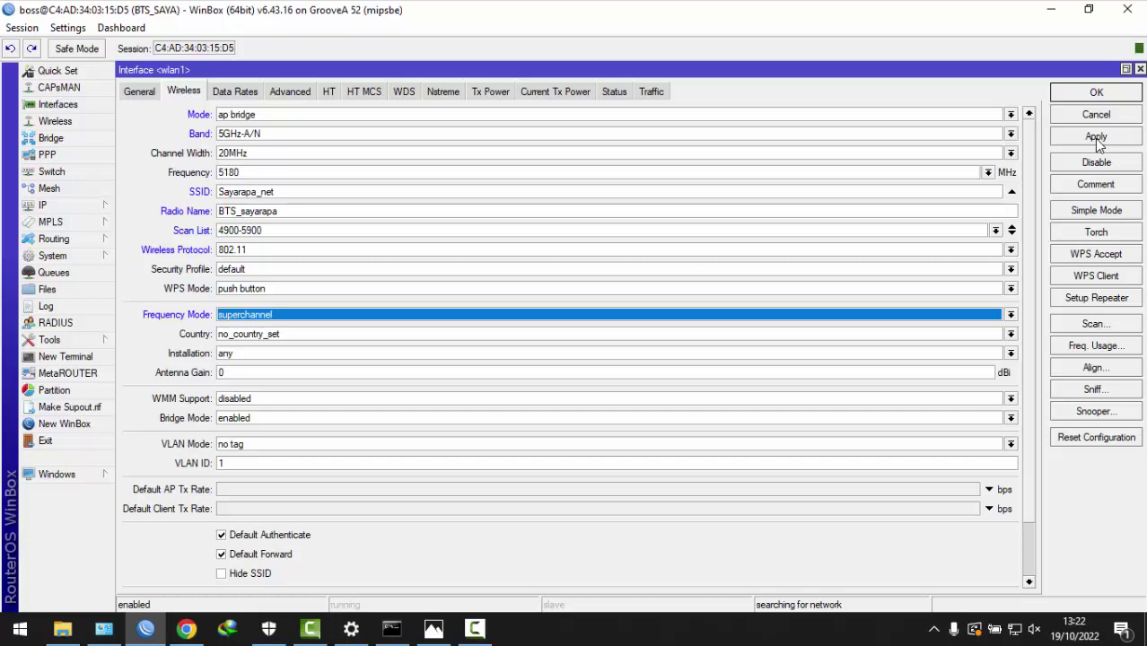
{"action": "left_click", "coordinate": [1094, 138]}
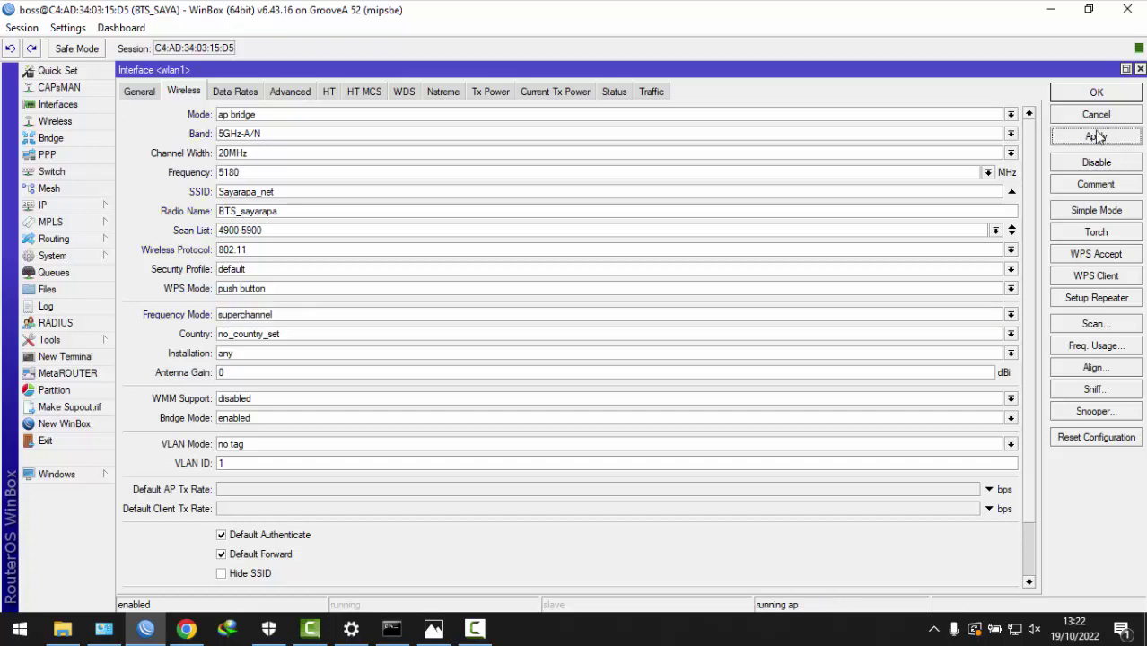
{"action": "left_click", "coordinate": [1083, 94]}
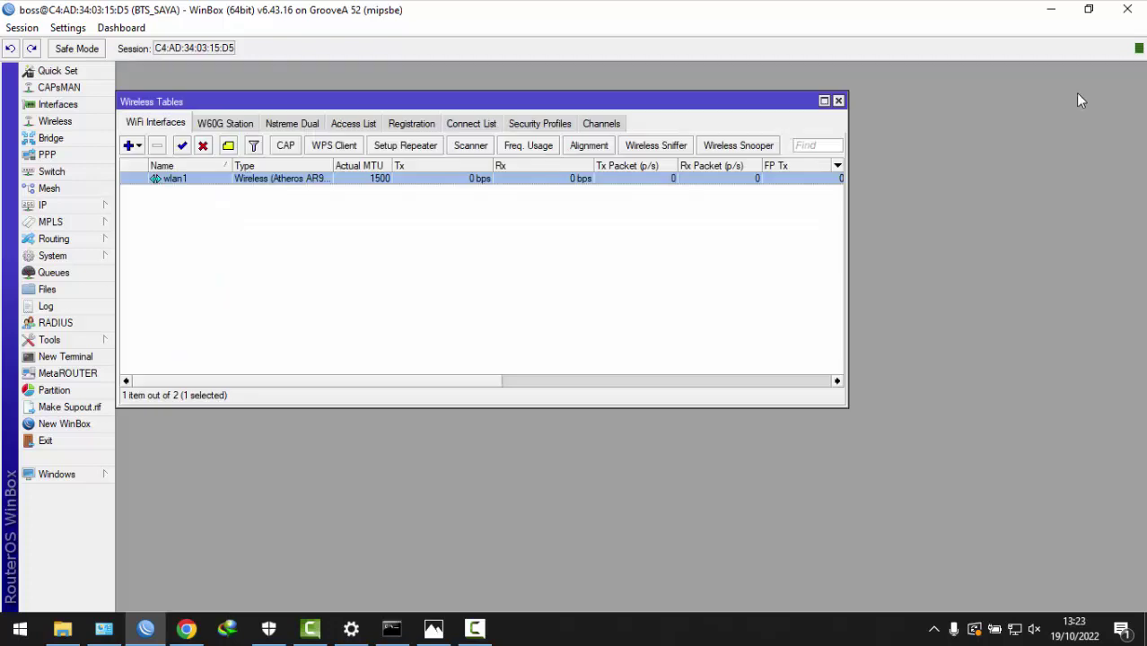
- Create security profile profile1 in dynamic keys mode with WPA PSK and WPA2 PSK
{"action": "left_click", "coordinate": [541, 122]}
{"action": "left_click", "coordinate": [128, 146]}
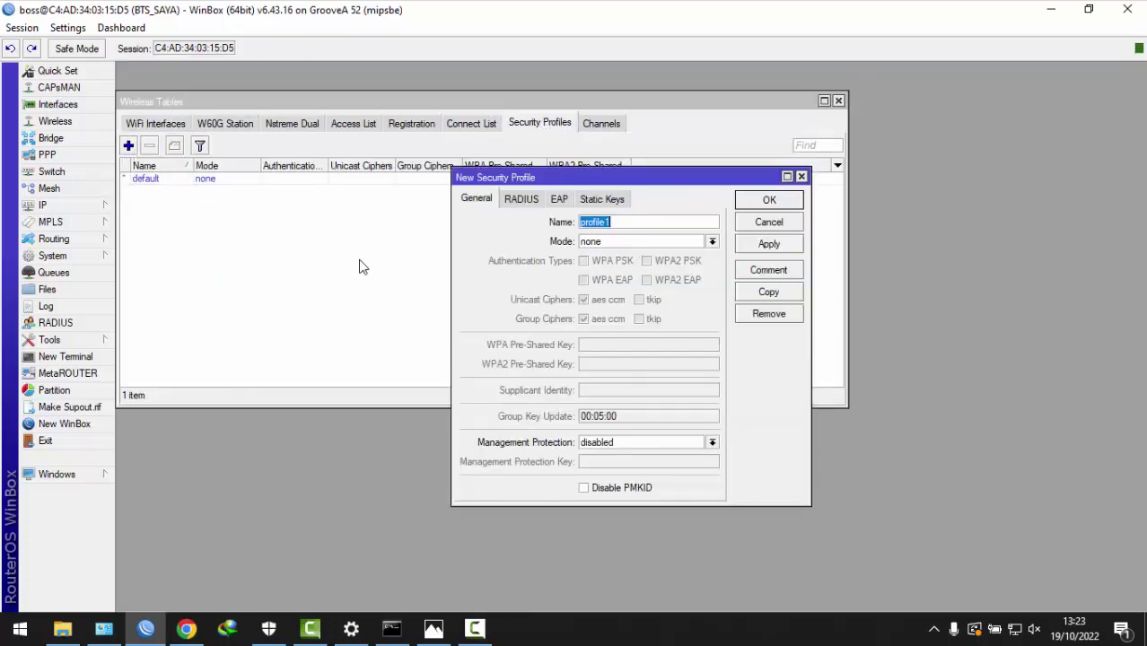
{"action": "left_click", "coordinate": [634, 242]}
{"action": "left_click", "coordinate": [625, 256]}
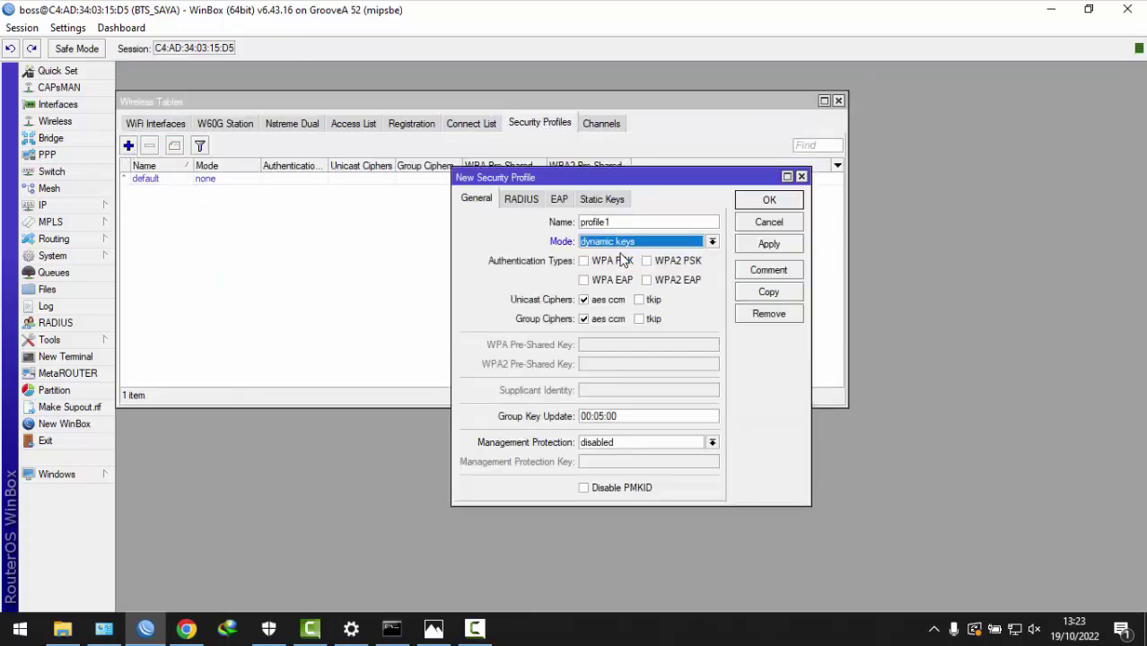
{"action": "left_click_drag", "start_coordinate": [628, 223], "coordinate": [384, 223]}
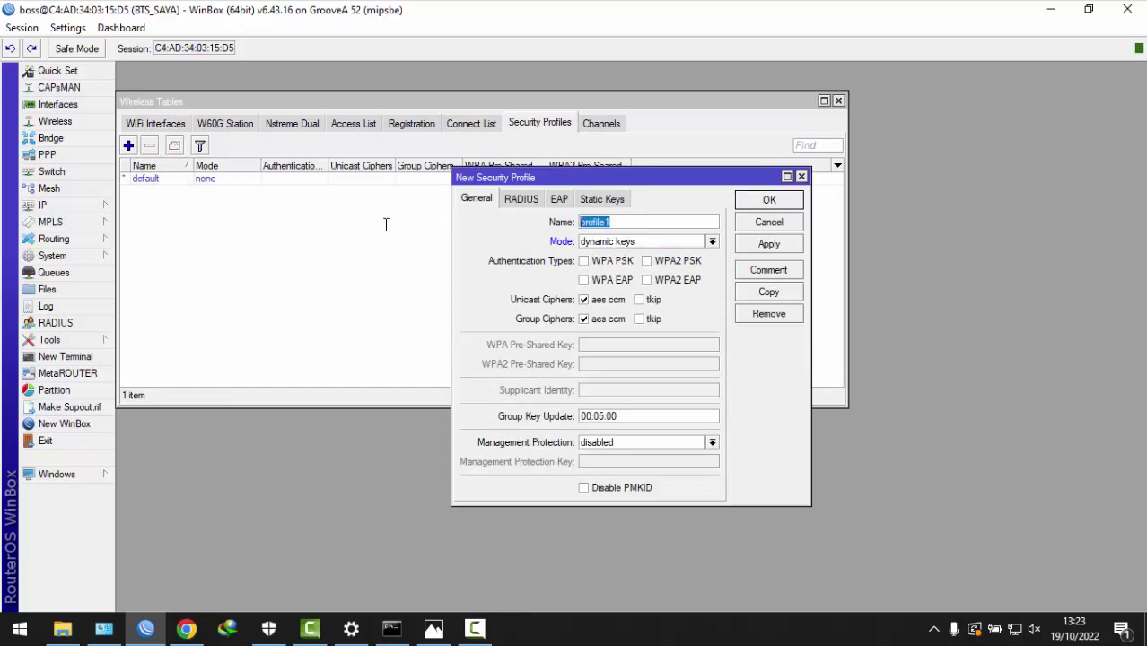
{"action": "left_click", "coordinate": [597, 261]}
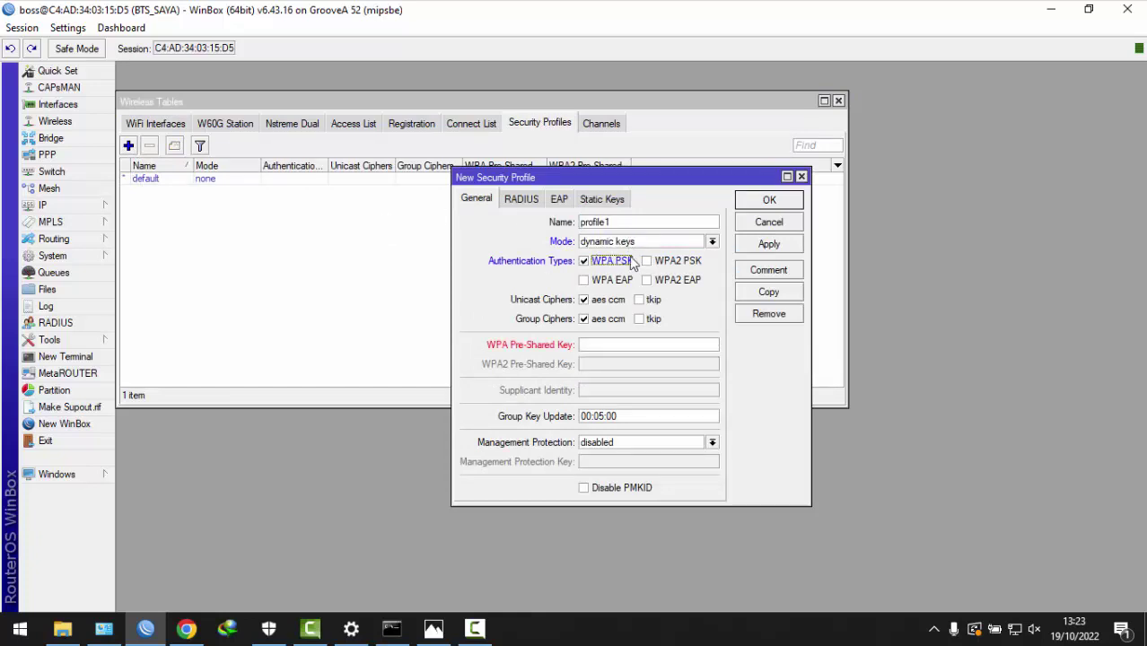
{"action": "left_click", "coordinate": [669, 262]}
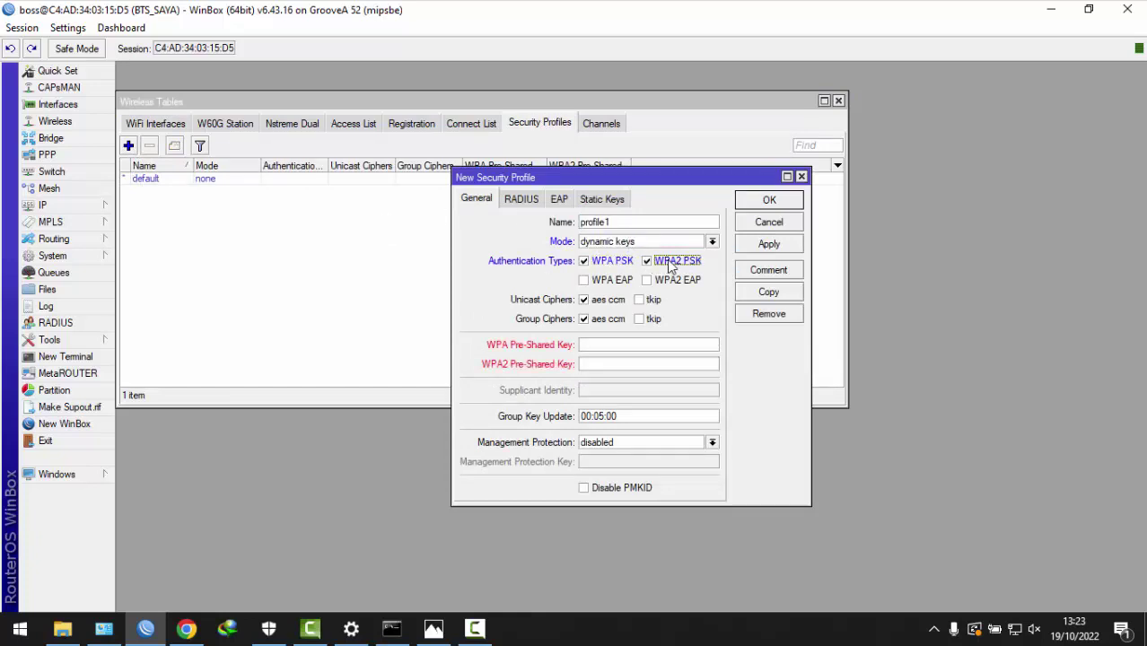
- Enter the WPA and WPA2 pre-shared keys and save profile1
{"action": "left_click", "coordinate": [603, 345]}
{"action": "type", "text": "12345678"}
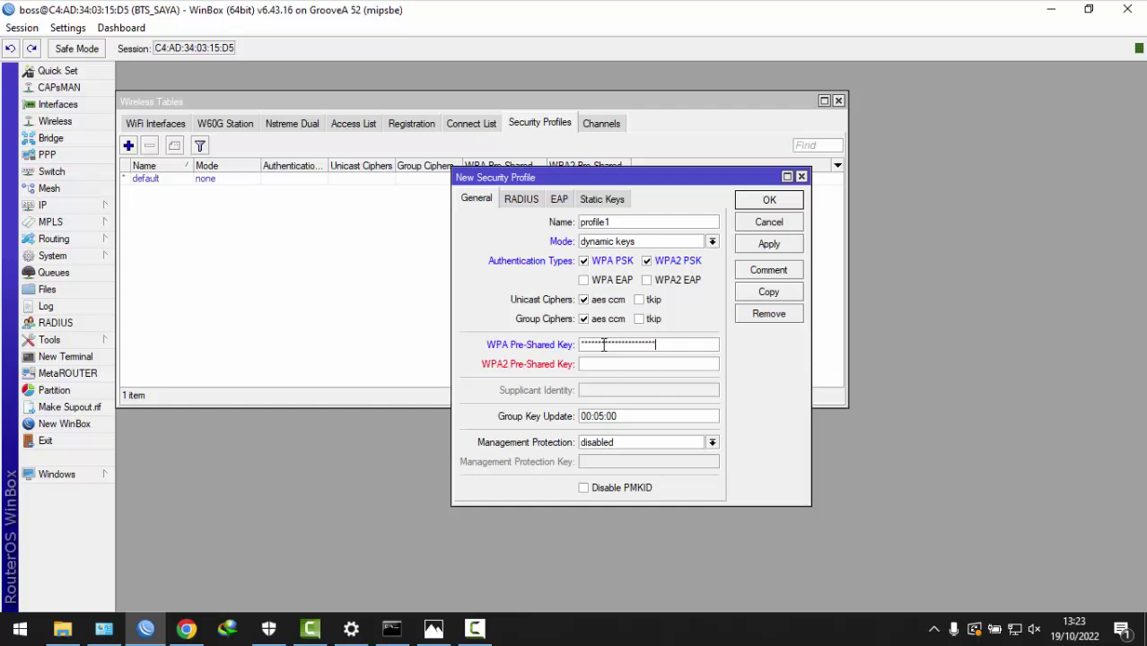
{"action": "left_click", "coordinate": [614, 364]}
{"action": "type", "text": "12345678"}
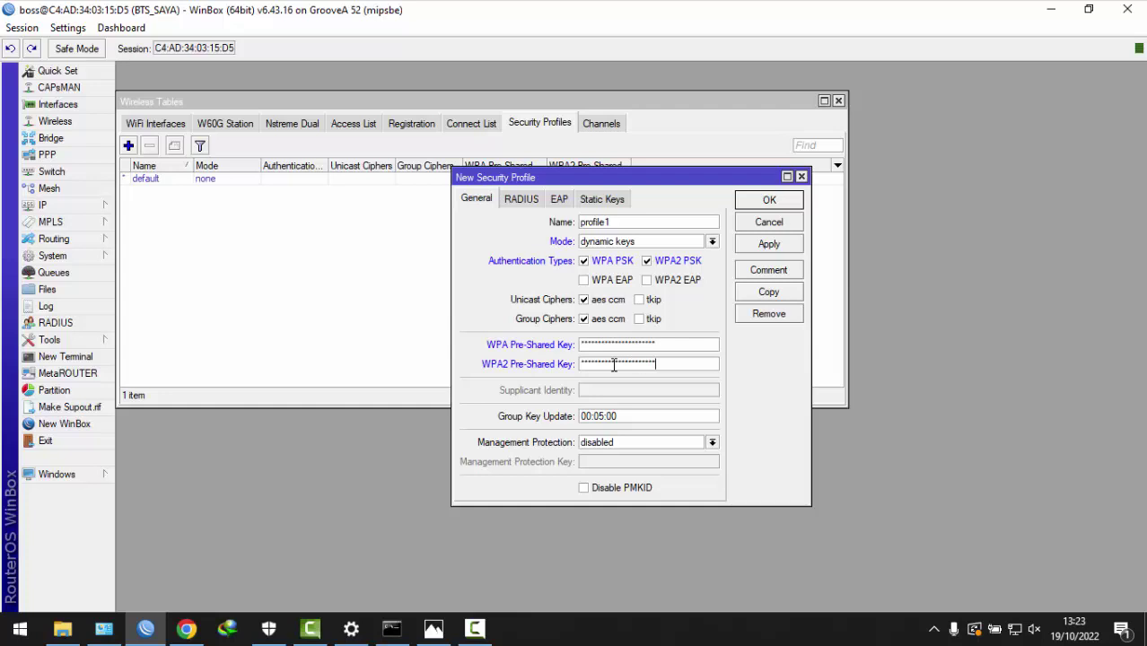
{"action": "left_click", "coordinate": [778, 245]}
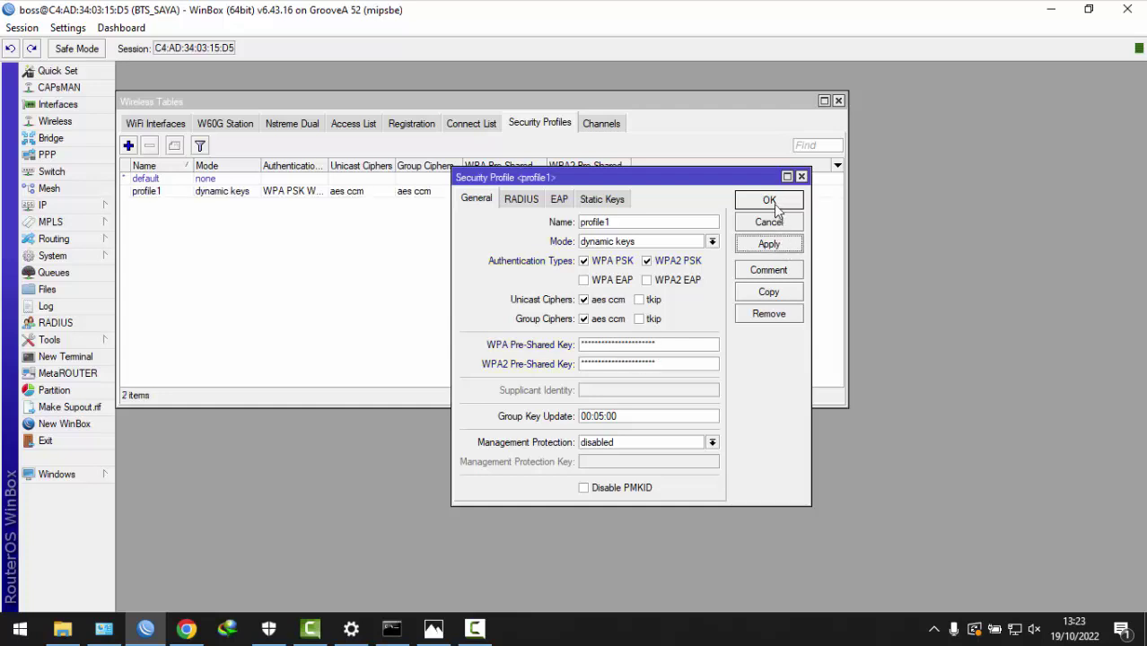
{"action": "left_click", "coordinate": [769, 201]}
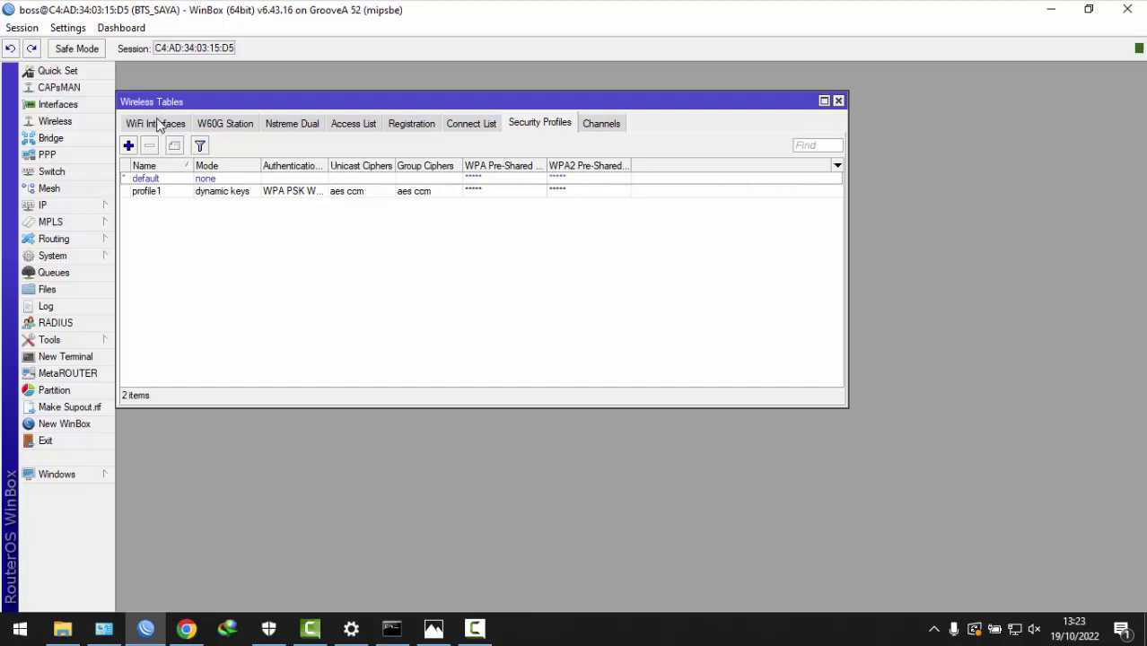
- Select profile1 as wlan1's security profile and apply it
{"action": "left_click", "coordinate": [157, 124]}
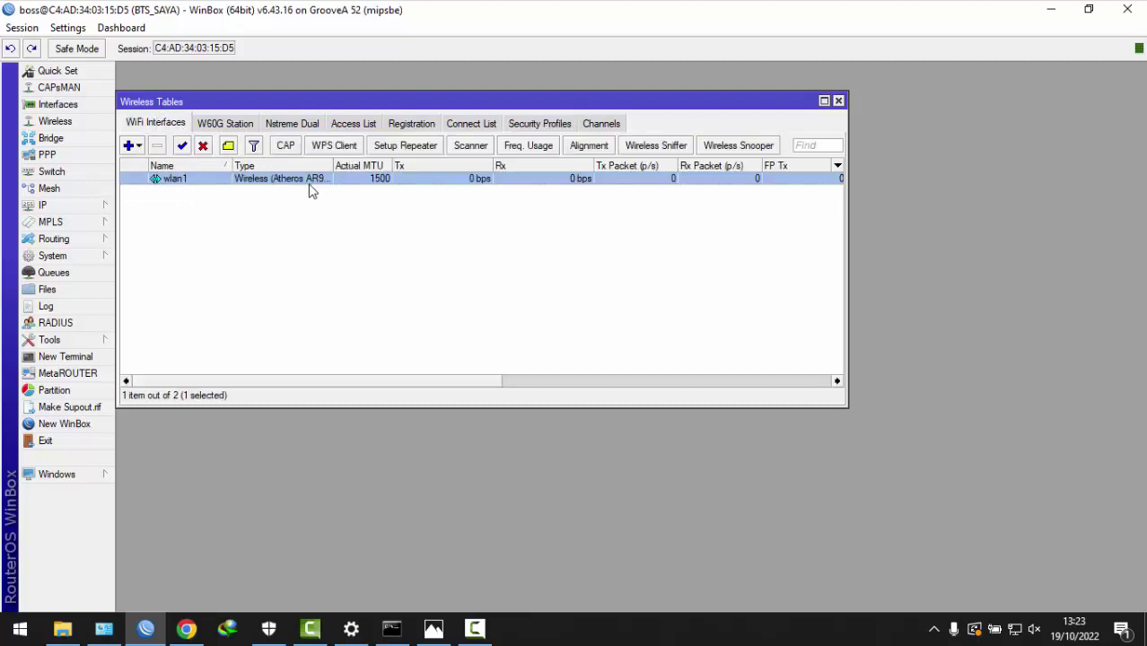
{"action": "double_click", "coordinate": [309, 185]}
{"action": "left_click", "coordinate": [252, 271]}
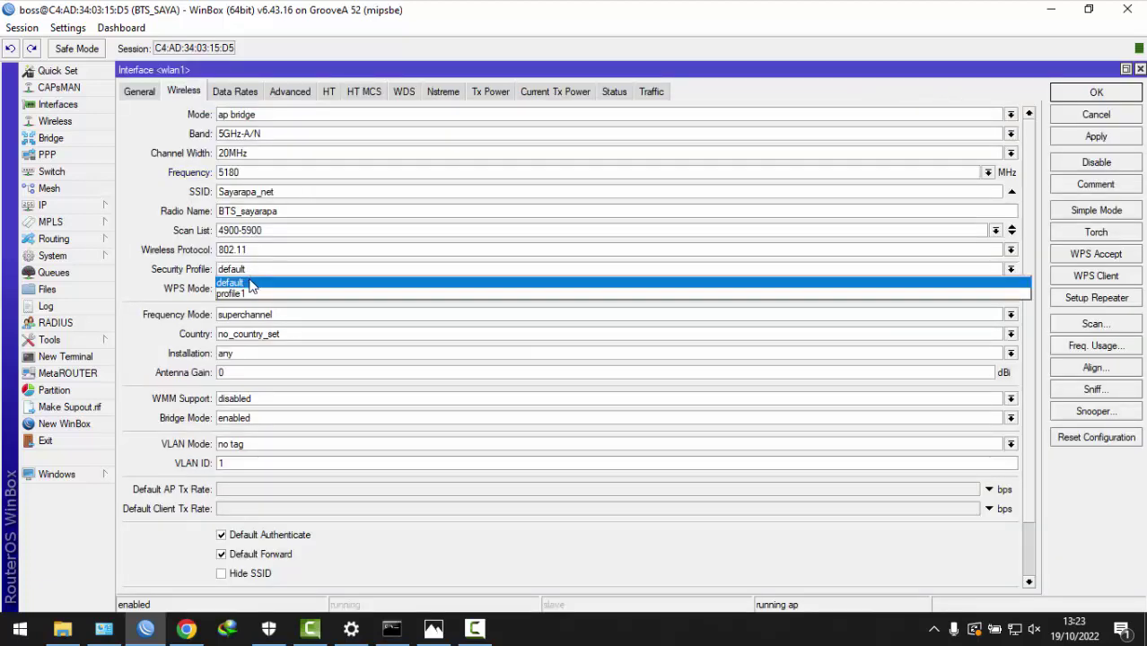
{"action": "left_click", "coordinate": [231, 293]}
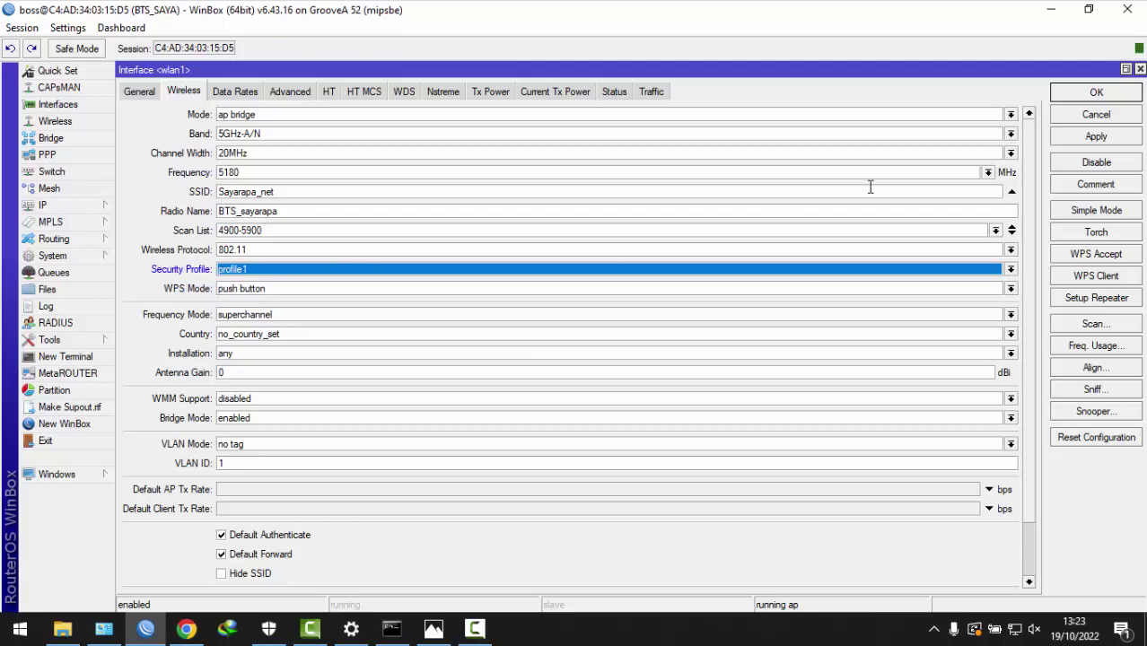
{"action": "left_click", "coordinate": [1095, 136]}
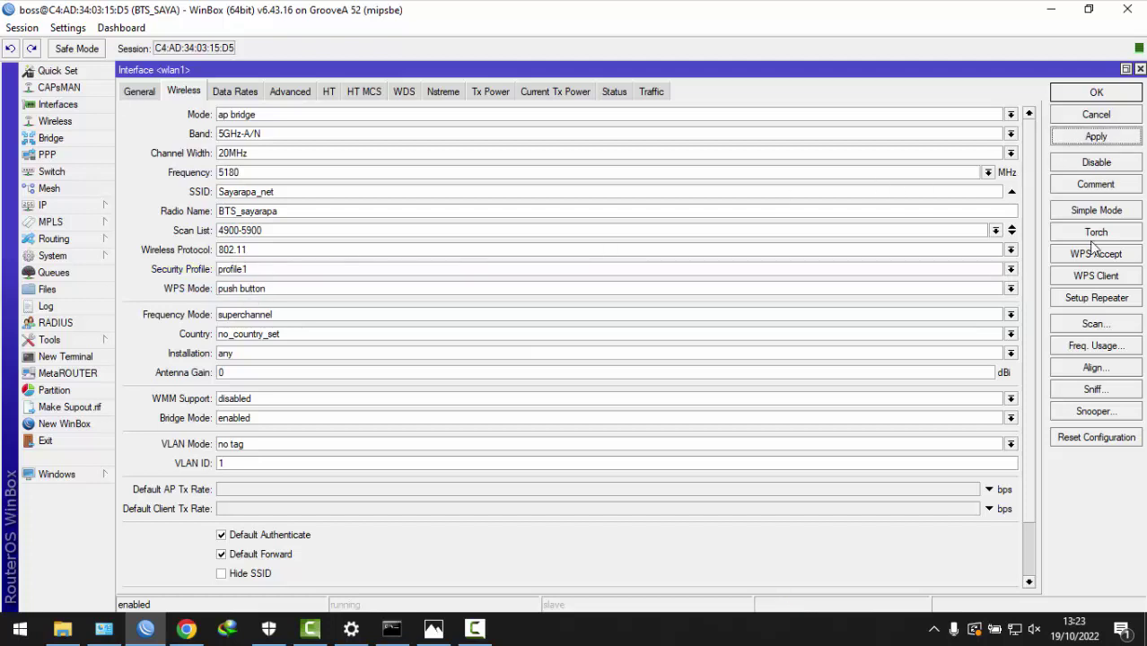
- Start a frequency usage scan on wlan1 and begin reviewing from 4950 MHz
{"action": "left_click", "coordinate": [1086, 347]}
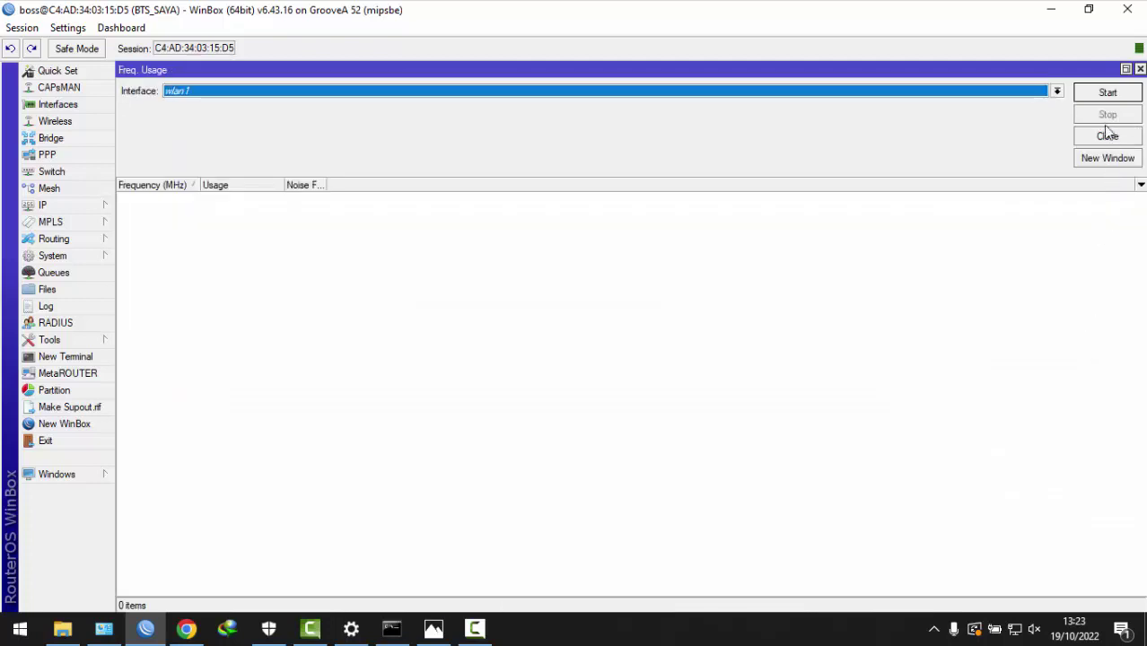
{"action": "left_click", "coordinate": [1100, 95]}
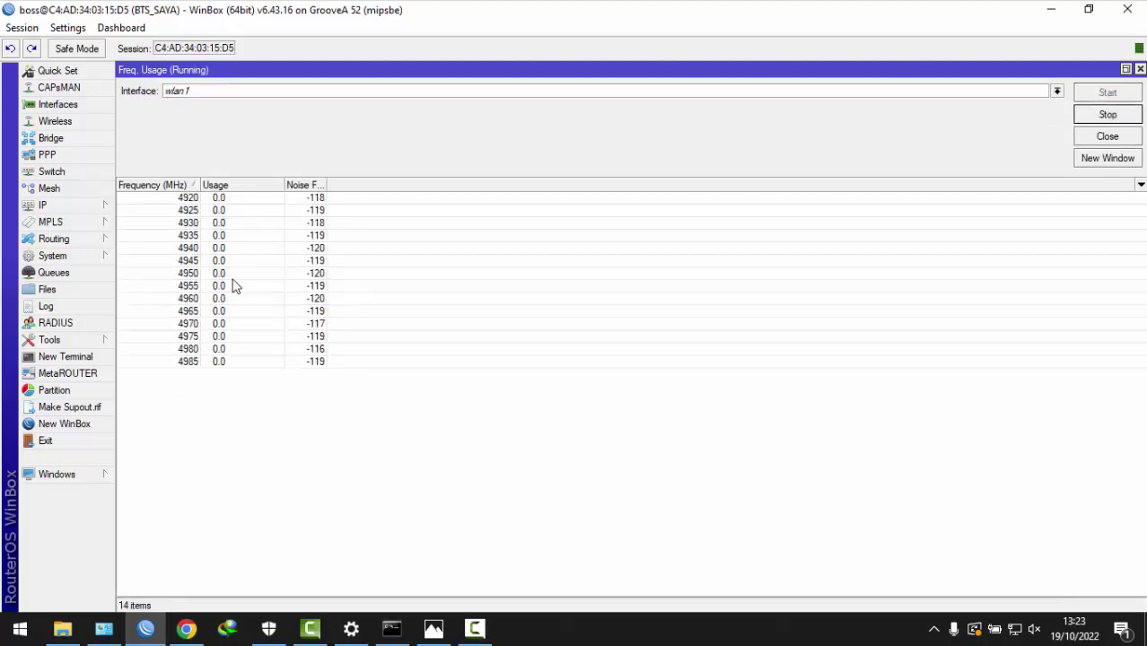
{"action": "left_click", "coordinate": [198, 275]}
{"action": "key", "text": "Down"}
{"action": "key", "text": "Down"}
{"action": "key", "text": "Down"}
{"action": "key", "text": "Down"}
{"action": "key", "text": "Down"}
{"action": "key", "text": "Down"}
{"action": "key", "text": "Down"}
{"action": "key", "text": "Down"}
{"action": "key", "text": "Down"}
{"action": "key", "text": "Down"}
{"action": "key", "text": "Down"}
{"action": "key", "text": "Down"}
{"action": "key", "text": "Down"}
{"action": "key", "text": "Down"}
{"action": "key", "text": "Down"}
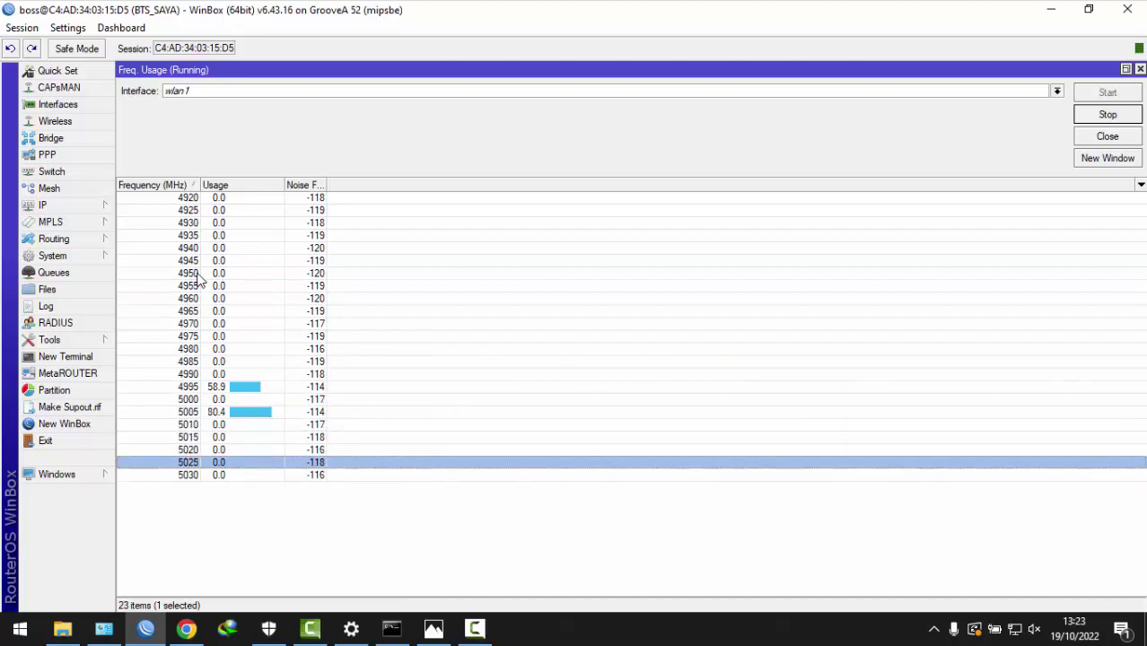
{"action": "key", "text": "Up"}
{"action": "key", "text": "Up"}
{"action": "key", "text": "Up"}
{"action": "key", "text": "Up"}
{"action": "key", "text": "Up"}
{"action": "key", "text": "Up"}
{"action": "key", "text": "Up"}
{"action": "key", "text": "Up"}
{"action": "key", "text": "Up"}
{"action": "key", "text": "Up"}
{"action": "key", "text": "Up"}
{"action": "key", "text": "Up"}
{"action": "key", "text": "Up"}
{"action": "key", "text": "Up"}
{"action": "key", "text": "Up"}
{"action": "key", "text": "Up"}
{"action": "key", "text": "Up"}
{"action": "key", "text": "Up"}
{"action": "key", "text": "Up"}
{"action": "key", "text": "Up"}
{"action": "key", "text": "Up"}
{"action": "key", "text": "Down"}
{"action": "key", "text": "Down"}
{"action": "key", "text": "Down"}
{"action": "key", "text": "Down"}
{"action": "key", "text": "Down"}
{"action": "key", "text": "Down"}
{"action": "key", "text": "Down"}
{"action": "key", "text": "Down"}
{"action": "key", "text": "Down"}
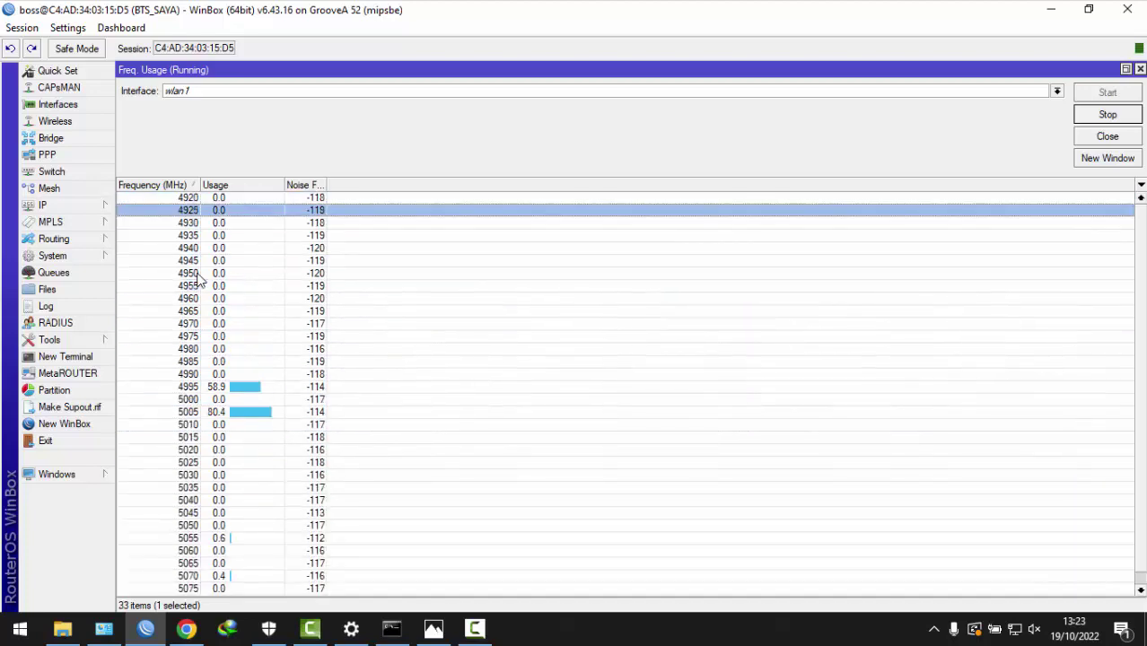
{"action": "key", "text": "Down"}
{"action": "key", "text": "Down"}
{"action": "key", "text": "Down"}
{"action": "key", "text": "Down"}
{"action": "key", "text": "Down"}
{"action": "key", "text": "Down"}
{"action": "key", "text": "Down"}
{"action": "key", "text": "Down"}
{"action": "key", "text": "Up"}
{"action": "key", "text": "Up"}
{"action": "key", "text": "Up"}
{"action": "key", "text": "Up"}
{"action": "key", "text": "Up"}
{"action": "key", "text": "Up"}
{"action": "key", "text": "Up"}
{"action": "key", "text": "Up"}
{"action": "key", "text": "Up"}
{"action": "key", "text": "Up"}
{"action": "key", "text": "Up"}
{"action": "key", "text": "Up"}
{"action": "key", "text": "Up"}
{"action": "key", "text": "Up"}
{"action": "key", "text": "Up"}
{"action": "key", "text": "Up"}
{"action": "key", "text": "Up"}
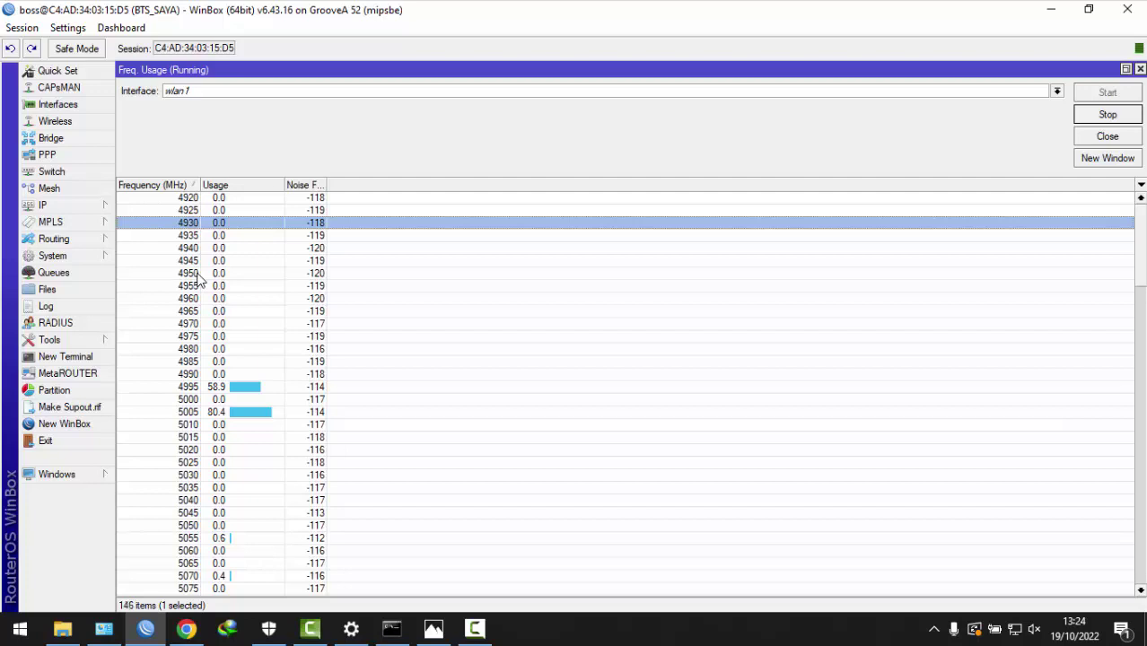
- Compare usage and noise floor across channels up to 5900 MHz, settle on 5770 MHz, and stop the scan
{"action": "key", "text": "Down"}
{"action": "key", "text": "Down"}
{"action": "key", "text": "Down"}
{"action": "key", "text": "Down"}
{"action": "key", "text": "Down"}
{"action": "key", "text": "Down"}
{"action": "key", "text": "Down"}
{"action": "key", "text": "Down"}
{"action": "key", "text": "Down"}
{"action": "key", "text": "Down"}
{"action": "key", "text": "Down"}
{"action": "key", "text": "Down"}
{"action": "key", "text": "Down"}
{"action": "key", "text": "Down"}
{"action": "key", "text": "Down"}
{"action": "key", "text": "Down"}
{"action": "key", "text": "Down"}
{"action": "key", "text": "Down"}
{"action": "key", "text": "Down"}
{"action": "key", "text": "Down"}
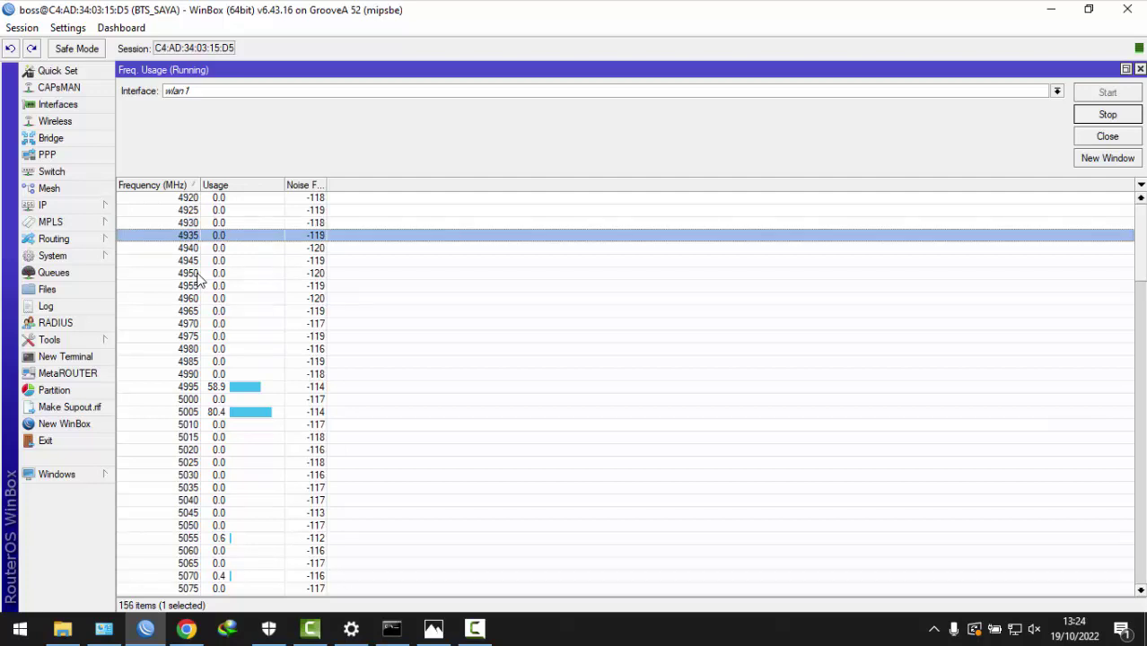
{"action": "key", "text": "Down"}
{"action": "key", "text": "Down"}
{"action": "key", "text": "Down"}
{"action": "key", "text": "Down"}
{"action": "key", "text": "Down"}
{"action": "key", "text": "Down"}
{"action": "key", "text": "Down"}
{"action": "key", "text": "Down"}
{"action": "key", "text": "Down"}
{"action": "key", "text": "Down"}
{"action": "key", "text": "Down"}
{"action": "key", "text": "Down"}
{"action": "key", "text": "Down"}
{"action": "key", "text": "Down"}
{"action": "key", "text": "Down"}
{"action": "key", "text": "Down"}
{"action": "key", "text": "Down"}
{"action": "key", "text": "Down"}
{"action": "key", "text": "Down"}
{"action": "key", "text": "Down"}
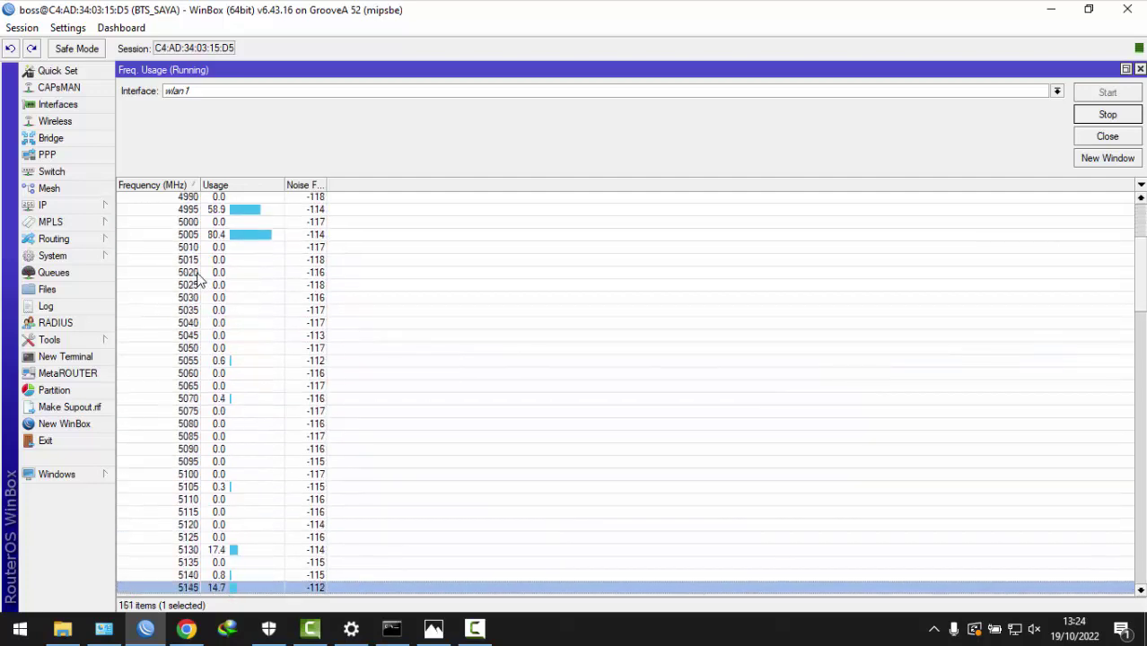
{"action": "key", "text": "Down"}
{"action": "key", "text": "Down"}
{"action": "key", "text": "Down"}
{"action": "key", "text": "Down"}
{"action": "key", "text": "Down"}
{"action": "key", "text": "Down"}
{"action": "key", "text": "Down"}
{"action": "key", "text": "Down"}
{"action": "key", "text": "Down"}
{"action": "key", "text": "Down"}
{"action": "key", "text": "Down"}
{"action": "key", "text": "Down"}
{"action": "key", "text": "Down"}
{"action": "key", "text": "Down"}
{"action": "key", "text": "Down"}
{"action": "key", "text": "Down"}
{"action": "key", "text": "Down"}
{"action": "key", "text": "Down"}
{"action": "key", "text": "Down"}
{"action": "key", "text": "Down"}
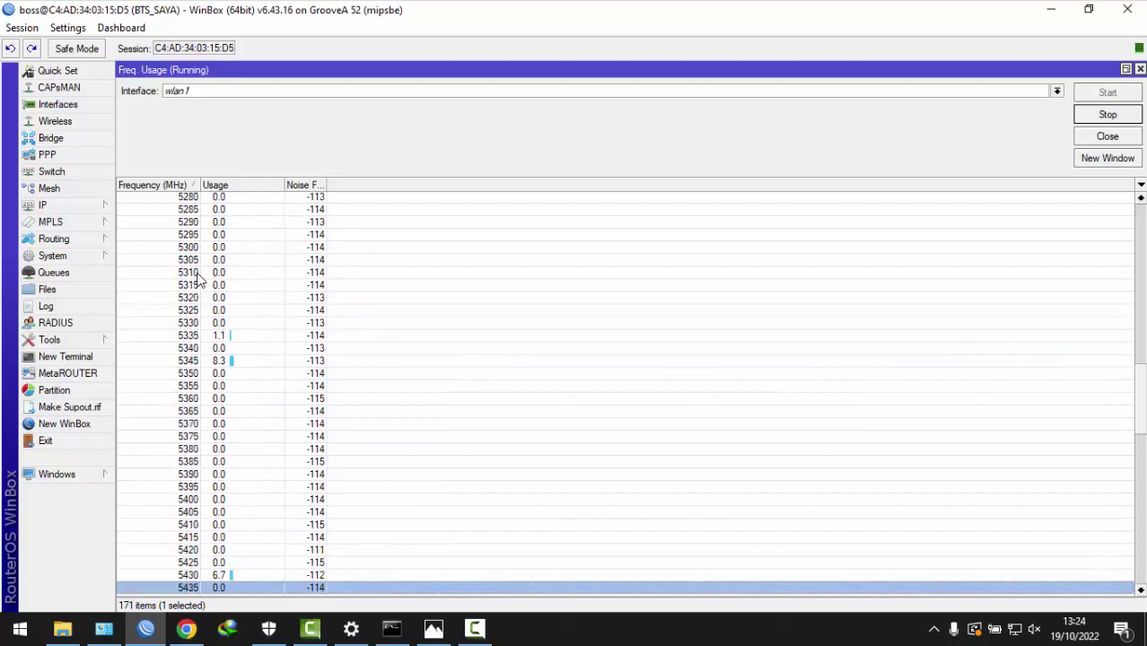
{"action": "key", "text": "Down"}
{"action": "key", "text": "Down"}
{"action": "key", "text": "Down"}
{"action": "key", "text": "Down"}
{"action": "key", "text": "Down"}
{"action": "key", "text": "Down"}
{"action": "key", "text": "Down"}
{"action": "key", "text": "Down"}
{"action": "key", "text": "Down"}
{"action": "key", "text": "Down"}
{"action": "key", "text": "Down"}
{"action": "key", "text": "Down"}
{"action": "key", "text": "Down"}
{"action": "key", "text": "Down"}
{"action": "key", "text": "Down"}
{"action": "key", "text": "Down"}
{"action": "key", "text": "Down"}
{"action": "key", "text": "Down"}
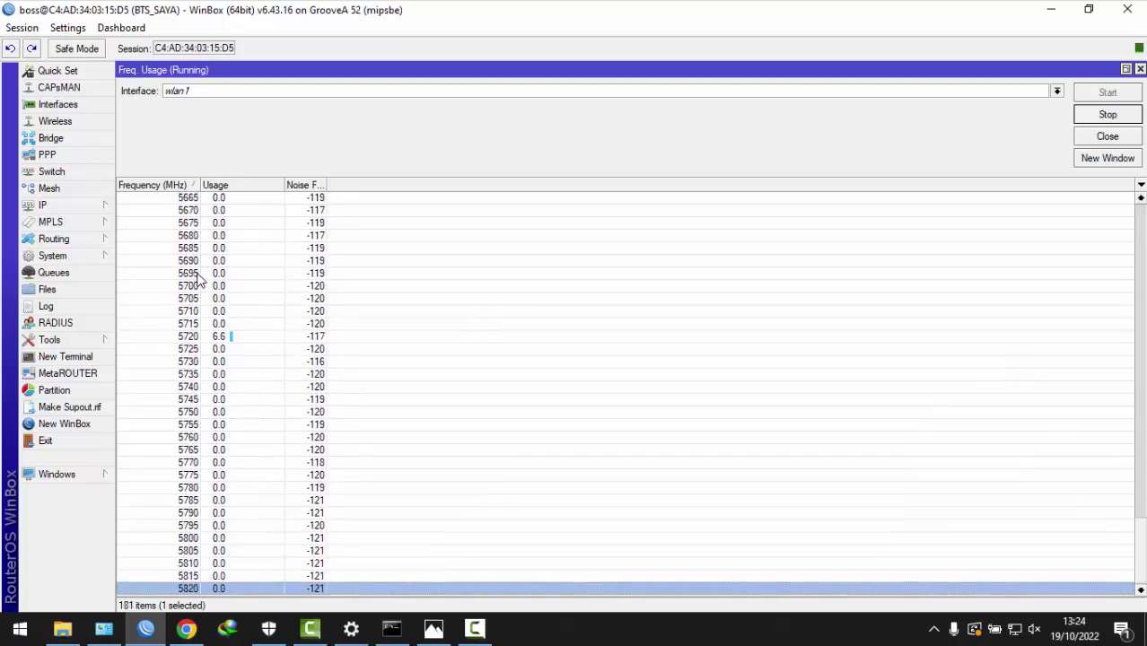
{"action": "key", "text": "Up"}
{"action": "key", "text": "Up"}
{"action": "key", "text": "Up"}
{"action": "key", "text": "Up"}
{"action": "key", "text": "Up"}
{"action": "key", "text": "Up"}
{"action": "key", "text": "Up"}
{"action": "key", "text": "Up"}
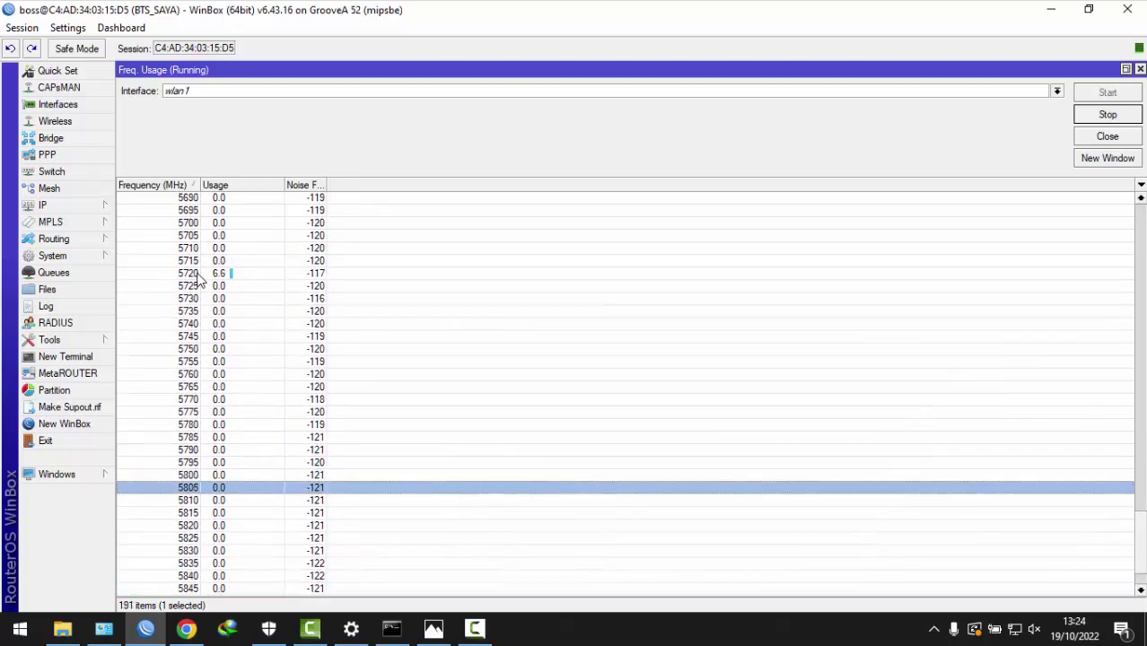
{"action": "key", "text": "Down"}
{"action": "key", "text": "Down"}
{"action": "key", "text": "Down"}
{"action": "key", "text": "Down"}
{"action": "key", "text": "Down"}
{"action": "key", "text": "Down"}
{"action": "key", "text": "Down"}
{"action": "key", "text": "Down"}
{"action": "key", "text": "Down"}
{"action": "key", "text": "Down"}
{"action": "key", "text": "Down"}
{"action": "key", "text": "Down"}
{"action": "key", "text": "Down"}
{"action": "key", "text": "Down"}
{"action": "key", "text": "Down"}
{"action": "key", "text": "Down"}
{"action": "key", "text": "Down"}
{"action": "key", "text": "Down"}
{"action": "key", "text": "Down"}
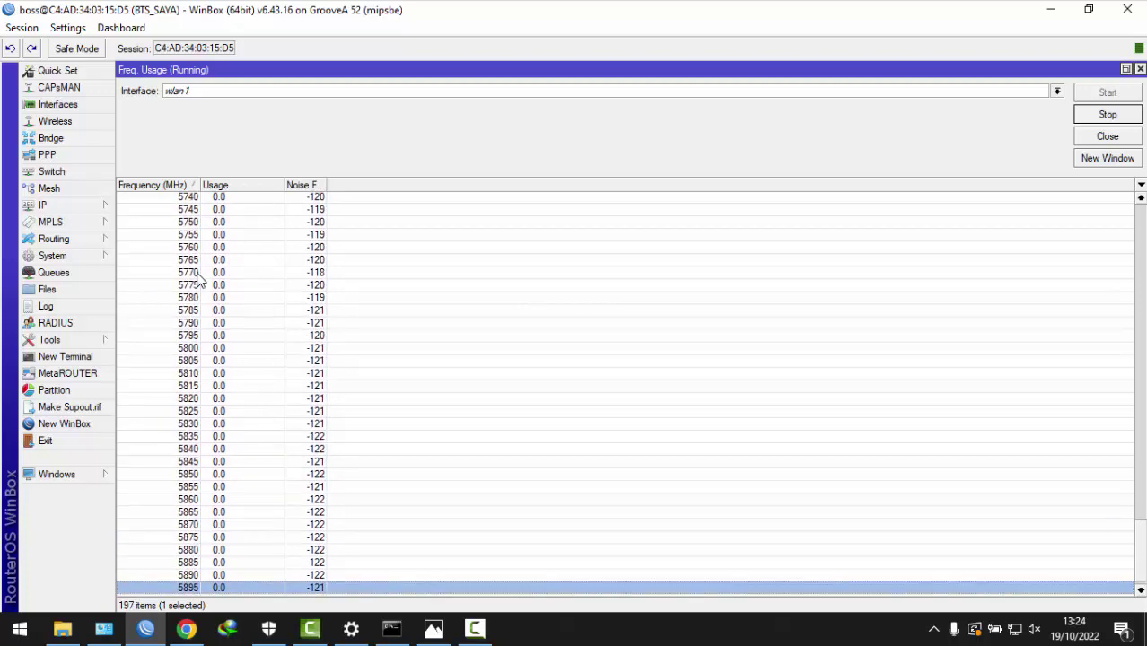
{"action": "key", "text": "Up"}
{"action": "key", "text": "Up"}
{"action": "key", "text": "Up"}
{"action": "key", "text": "Up"}
{"action": "key", "text": "Up"}
{"action": "key", "text": "Up"}
{"action": "key", "text": "Up"}
{"action": "key", "text": "Up"}
{"action": "key", "text": "Up"}
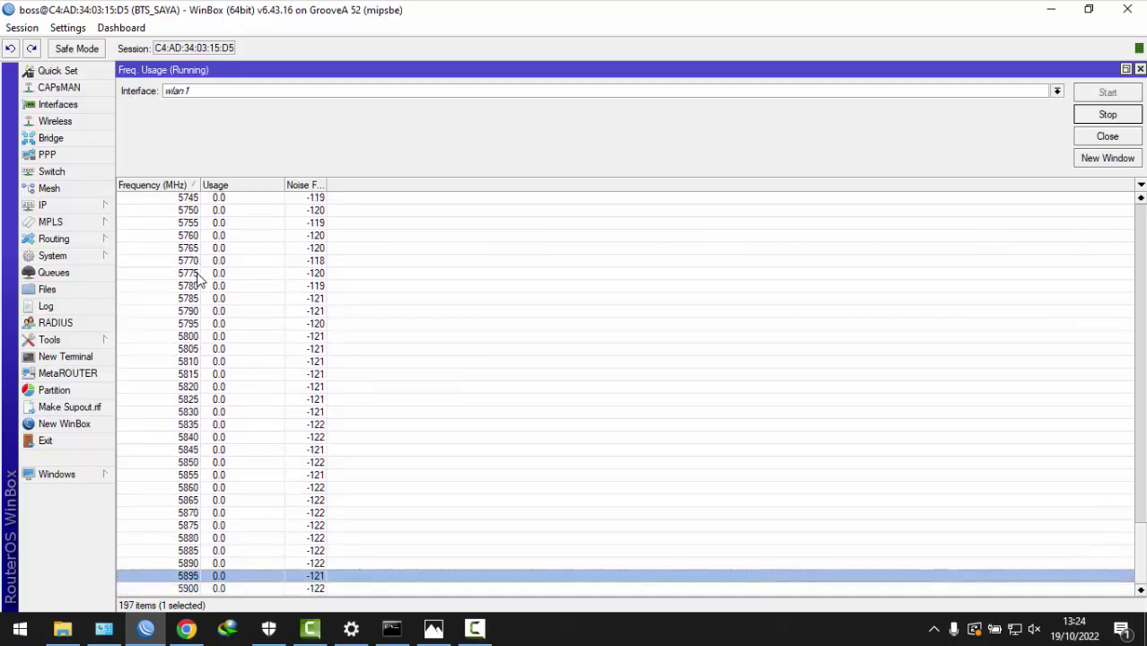
{"action": "key", "text": "Down"}
{"action": "key", "text": "Down"}
{"action": "key", "text": "Down"}
{"action": "key", "text": "Down"}
{"action": "key", "text": "Down"}
{"action": "key", "text": "Down"}
{"action": "key", "text": "Down"}
{"action": "key", "text": "Down"}
{"action": "key", "text": "Down"}
{"action": "key", "text": "Up"}
{"action": "key", "text": "Up"}
{"action": "key", "text": "Up"}
{"action": "key", "text": "Up"}
{"action": "key", "text": "Up"}
{"action": "key", "text": "Up"}
{"action": "key", "text": "Up"}
{"action": "key", "text": "Up"}
{"action": "key", "text": "Up"}
{"action": "key", "text": "Down"}
{"action": "key", "text": "Down"}
{"action": "key", "text": "Down"}
{"action": "key", "text": "Down"}
{"action": "key", "text": "Down"}
{"action": "key", "text": "Down"}
{"action": "key", "text": "Down"}
{"action": "key", "text": "Down"}
{"action": "key", "text": "Down"}
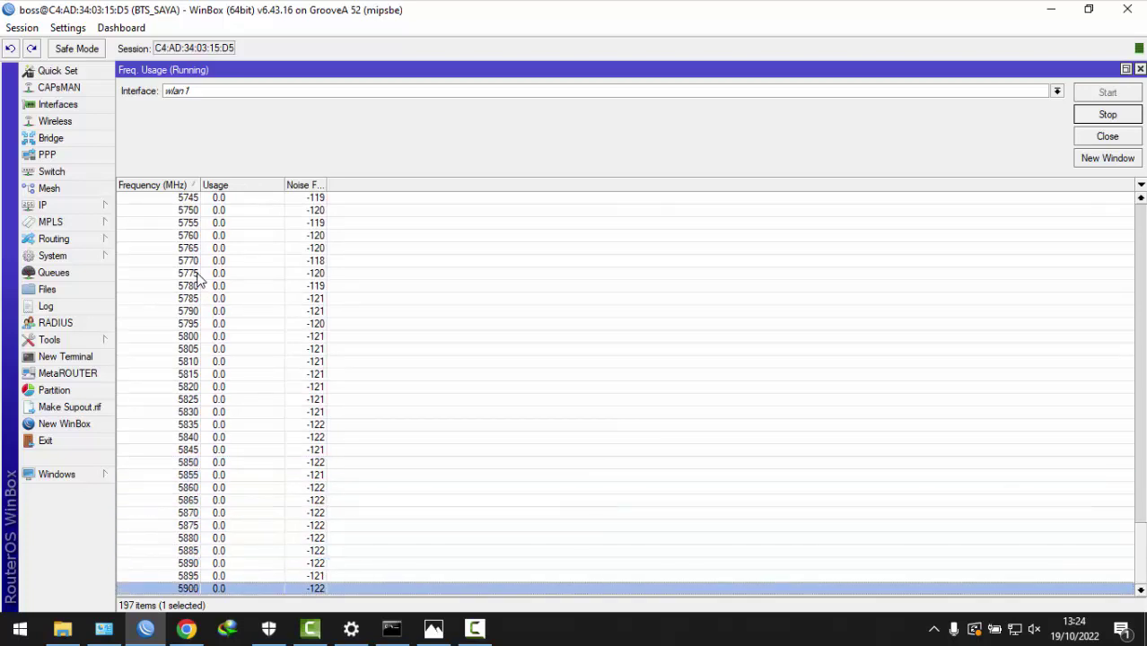
{"action": "key", "text": "Up"}
{"action": "key", "text": "Up"}
{"action": "key", "text": "Up"}
{"action": "key", "text": "Up"}
{"action": "key", "text": "Up"}
{"action": "key", "text": "Up"}
{"action": "key", "text": "Up"}
{"action": "key", "text": "Up"}
{"action": "key", "text": "Up"}
{"action": "key", "text": "Up"}
{"action": "key", "text": "Up"}
{"action": "key", "text": "Up"}
{"action": "key", "text": "Up"}
{"action": "key", "text": "Up"}
{"action": "key", "text": "Up"}
{"action": "key", "text": "Up"}
{"action": "key", "text": "Up"}
{"action": "key", "text": "Up"}
{"action": "key", "text": "Up"}
{"action": "key", "text": "Up"}
{"action": "key", "text": "Up"}
{"action": "key", "text": "Up"}
{"action": "key", "text": "Up"}
{"action": "key", "text": "Up"}
{"action": "key", "text": "Up"}
{"action": "key", "text": "Up"}
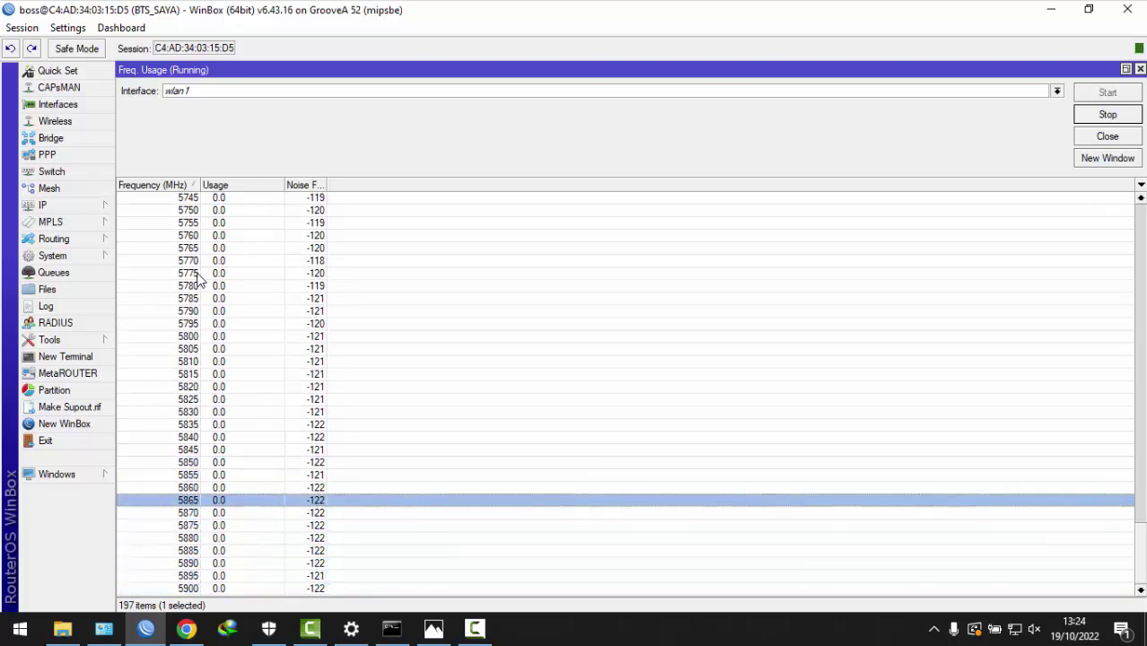
{"action": "key", "text": "Down"}
{"action": "key", "text": "Down"}
{"action": "key", "text": "Down"}
{"action": "key", "text": "Down"}
{"action": "key", "text": "Down"}
{"action": "key", "text": "Down"}
{"action": "key", "text": "Down"}
{"action": "key", "text": "Down"}
{"action": "key", "text": "Down"}
{"action": "key", "text": "Down"}
{"action": "key", "text": "Down"}
{"action": "key", "text": "Down"}
{"action": "key", "text": "Down"}
{"action": "key", "text": "Down"}
{"action": "key", "text": "Down"}
{"action": "key", "text": "Down"}
{"action": "key", "text": "Down"}
{"action": "key", "text": "Down"}
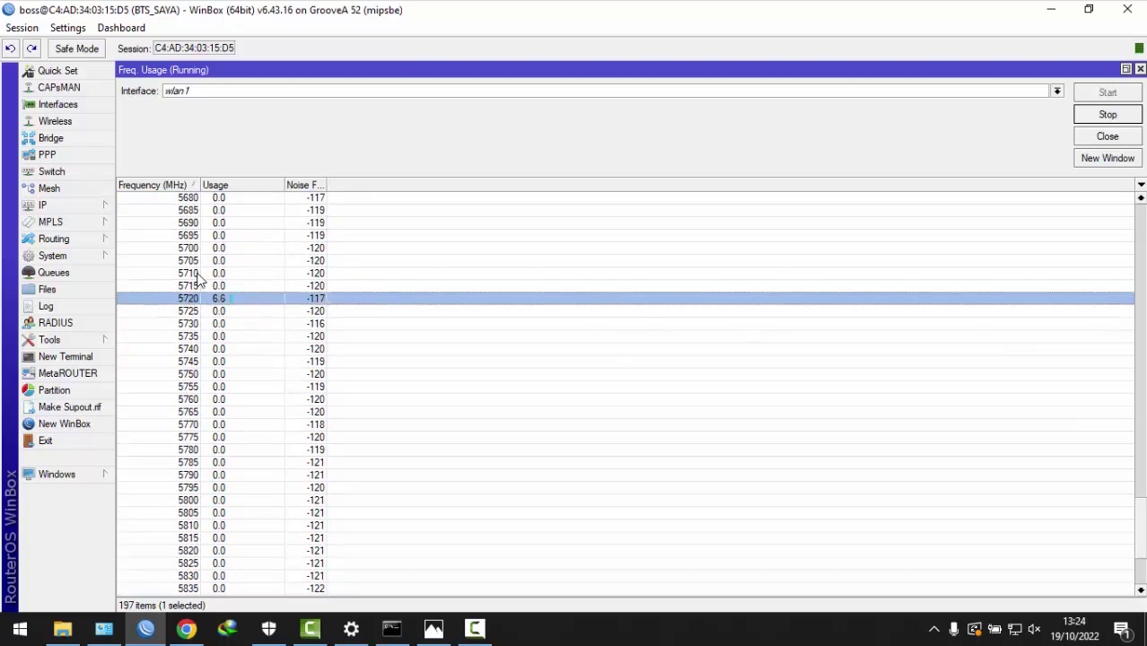
{"action": "key", "text": "Down"}
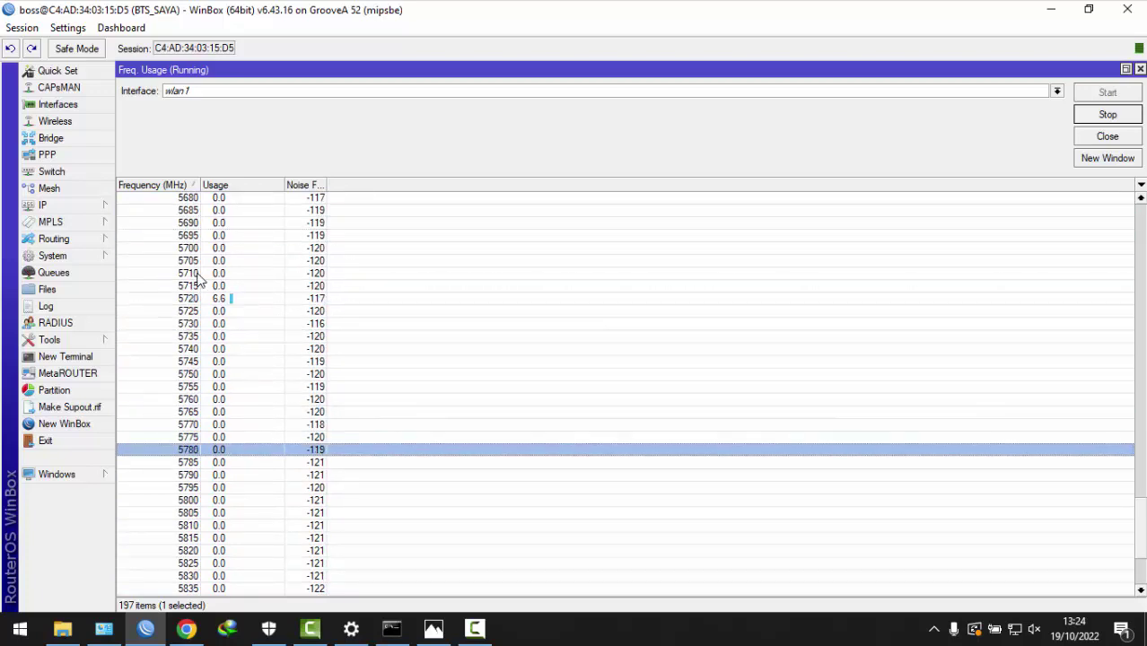
{"action": "key", "text": "Down"}
{"action": "key", "text": "Up"}
{"action": "key", "text": "Up"}
{"action": "key", "text": "Up"}
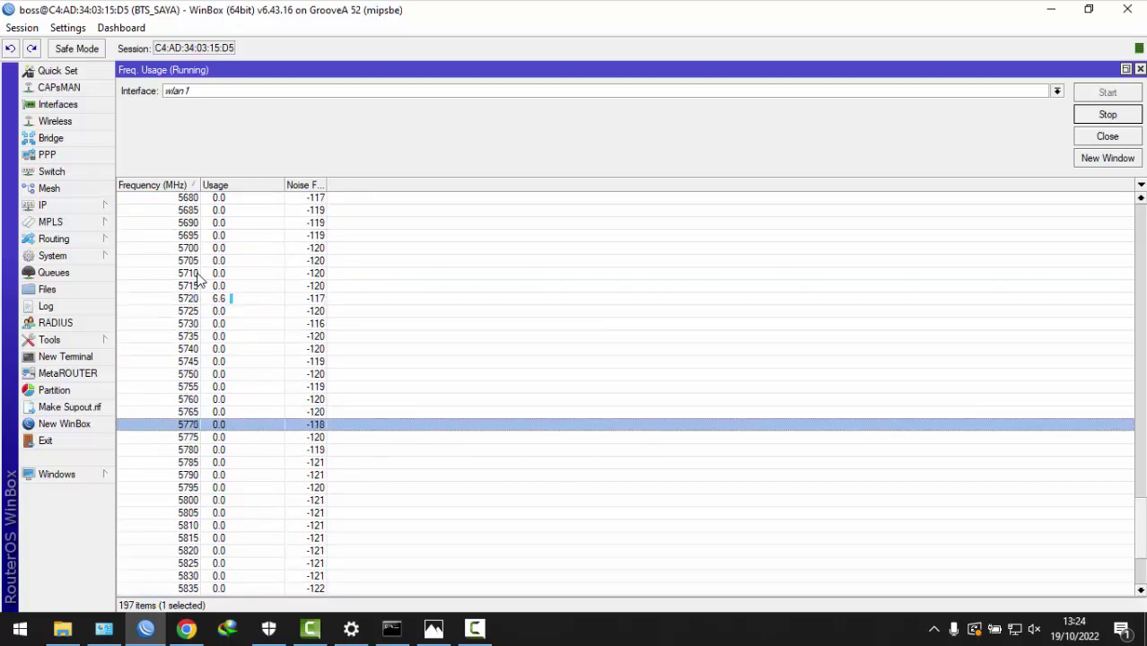
{"action": "key", "text": "Up"}
{"action": "key", "text": "Up"}
{"action": "key", "text": "Up"}
{"action": "key", "text": "Up"}
{"action": "key", "text": "Up"}
{"action": "key", "text": "Down"}
{"action": "key", "text": "Down"}
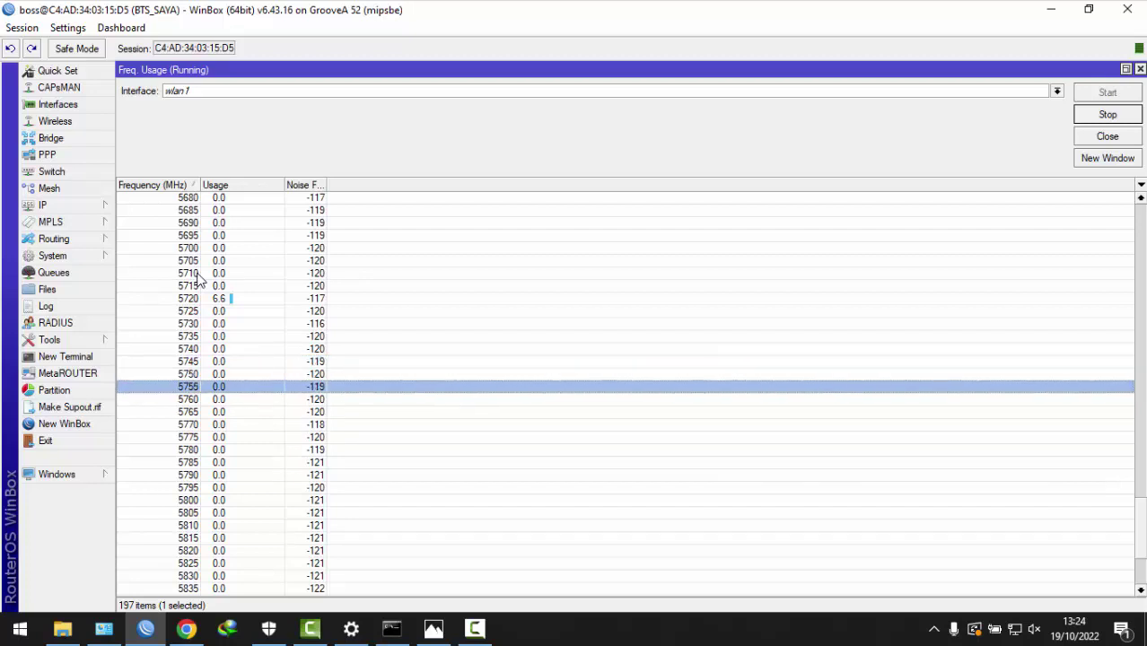
{"action": "key", "text": "Down"}
{"action": "key", "text": "Down"}
{"action": "key", "text": "Down"}
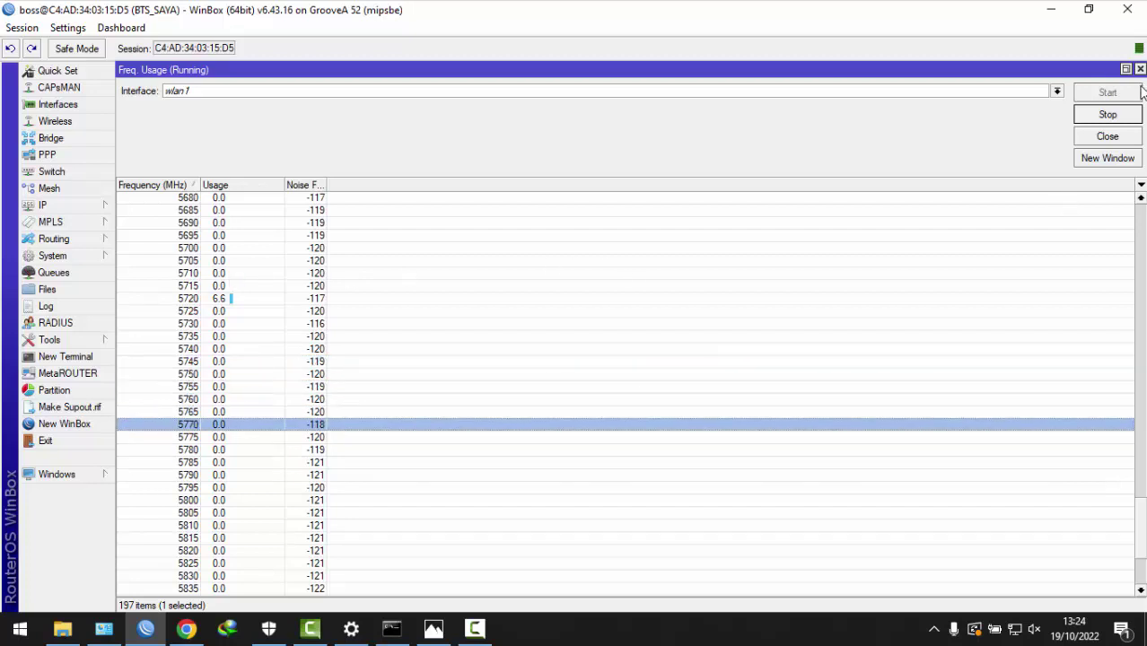
{"action": "left_click", "coordinate": [1108, 114]}
- Change wlan1's frequency from 5180 to 5770 MHz and apply it
{"action": "left_click", "coordinate": [1107, 136]}
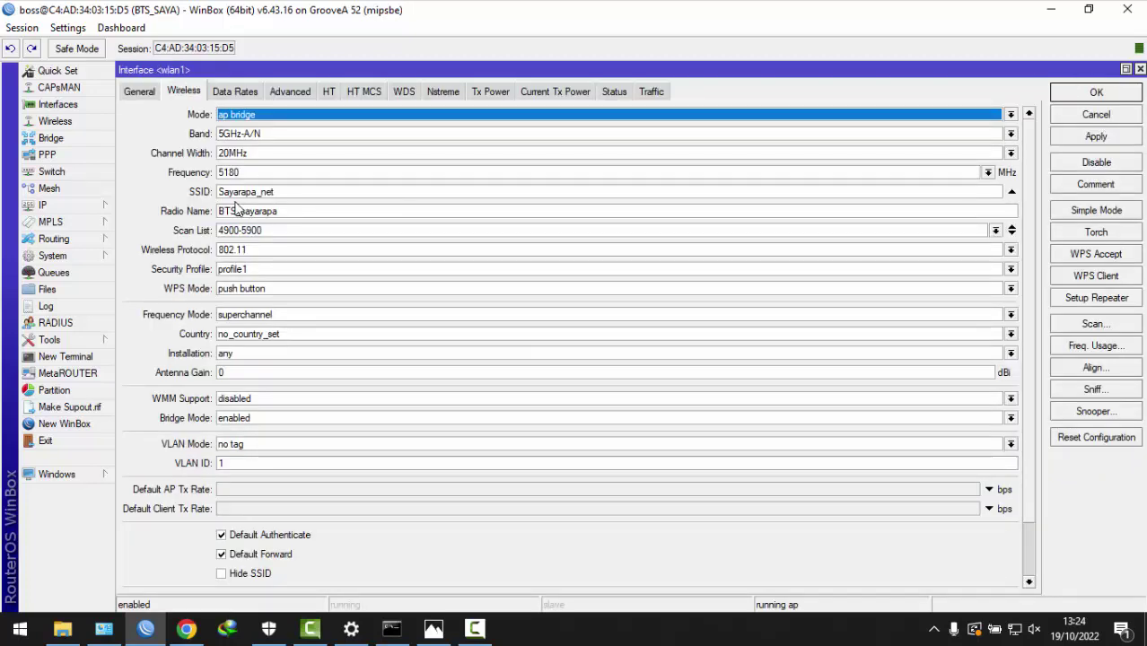
{"action": "double_click", "coordinate": [264, 171]}
{"action": "type", "text": "5"}
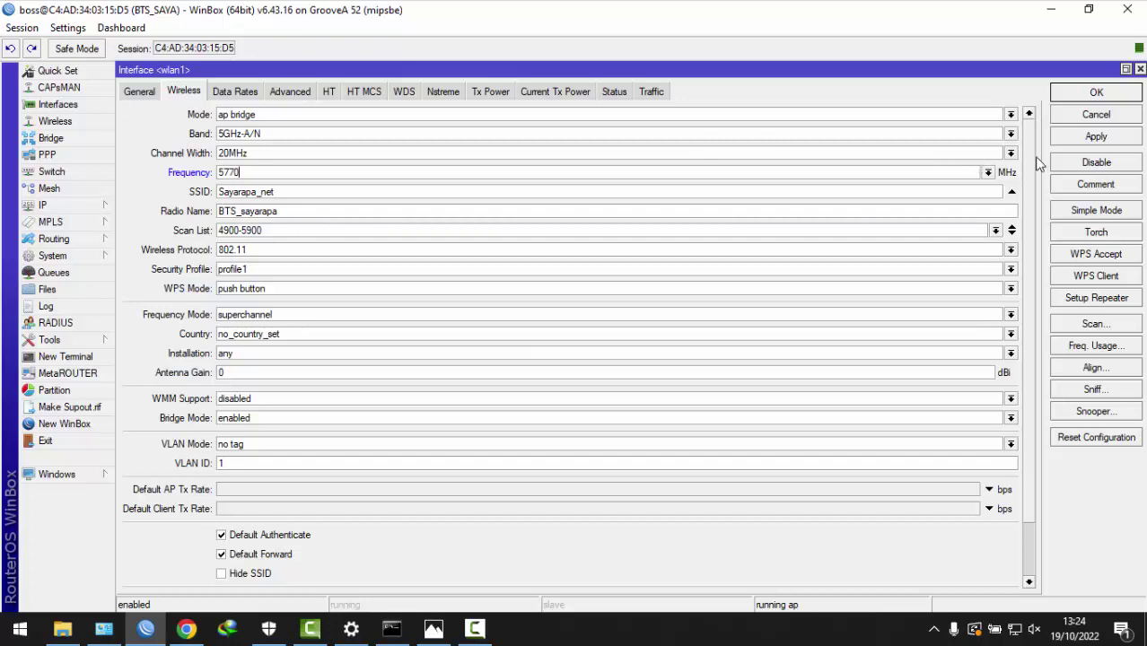
{"action": "left_click", "coordinate": [1102, 137]}
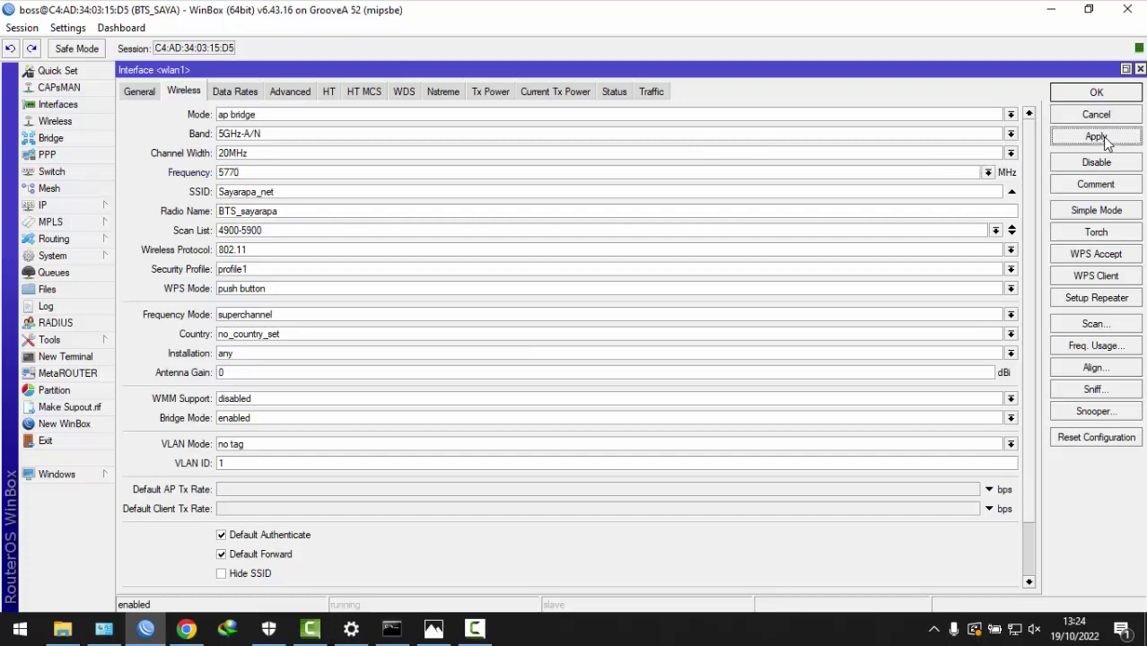
{"action": "left_click", "coordinate": [81, 207]}
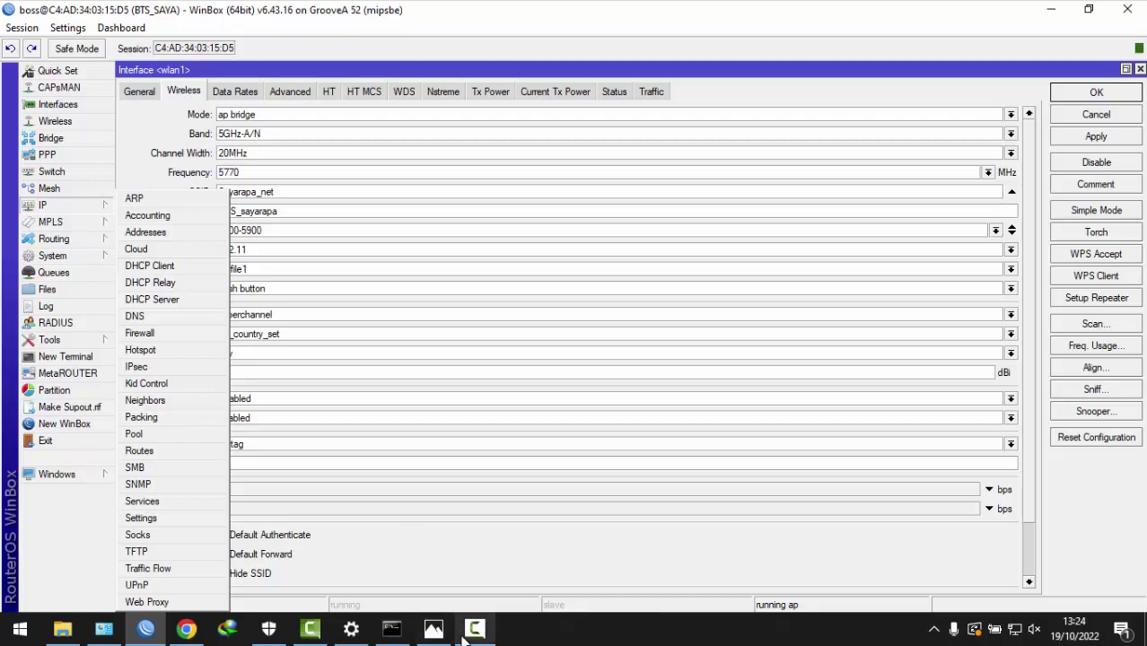
{"action": "left_click", "coordinate": [433, 629]}
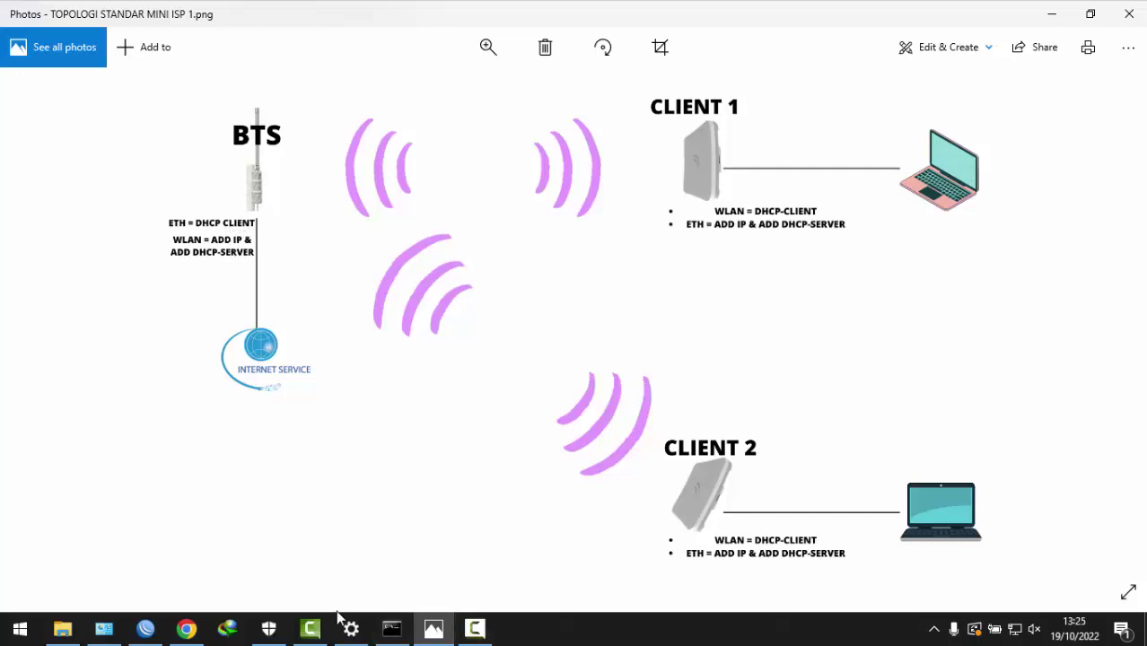
{"action": "left_click", "coordinate": [145, 628]}
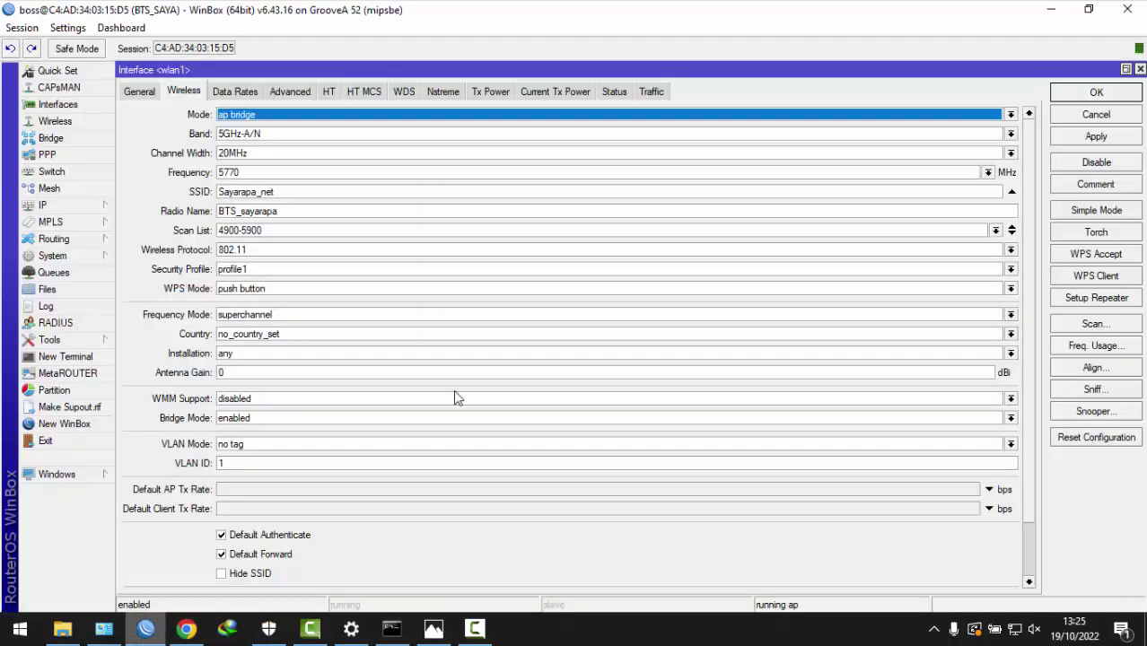
- Add a DHCP client on ether1 and widen the IP Address column to show 172.168.100.11/28
{"action": "left_click", "coordinate": [83, 204]}
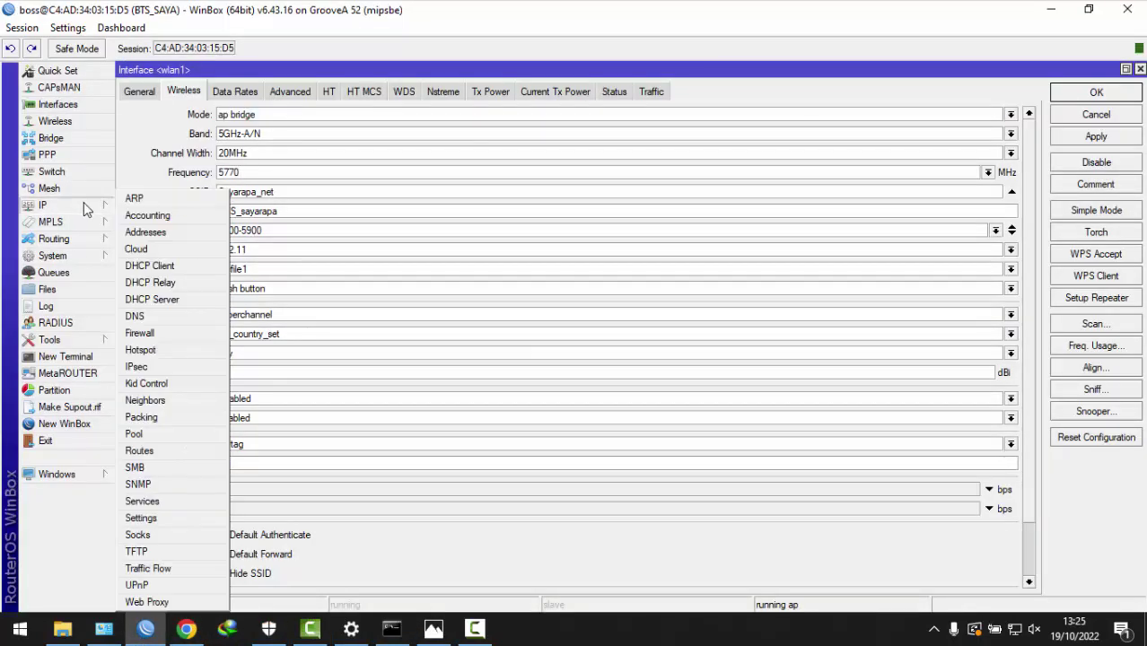
{"action": "left_click", "coordinate": [171, 268]}
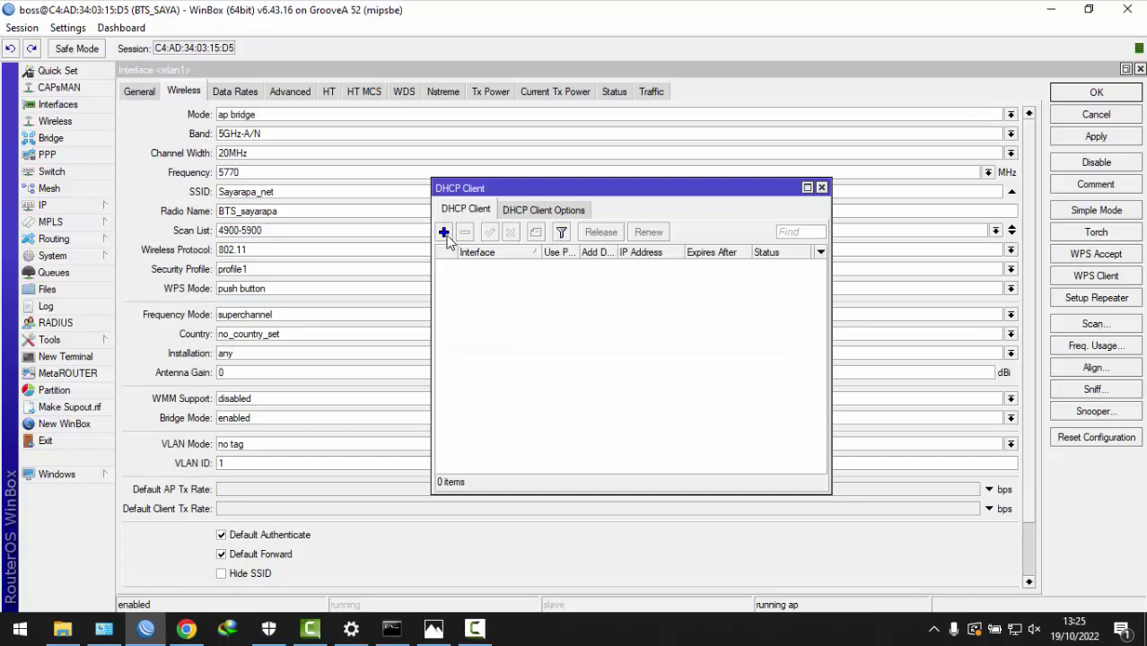
{"action": "left_click", "coordinate": [445, 232]}
{"action": "left_click", "coordinate": [654, 260]}
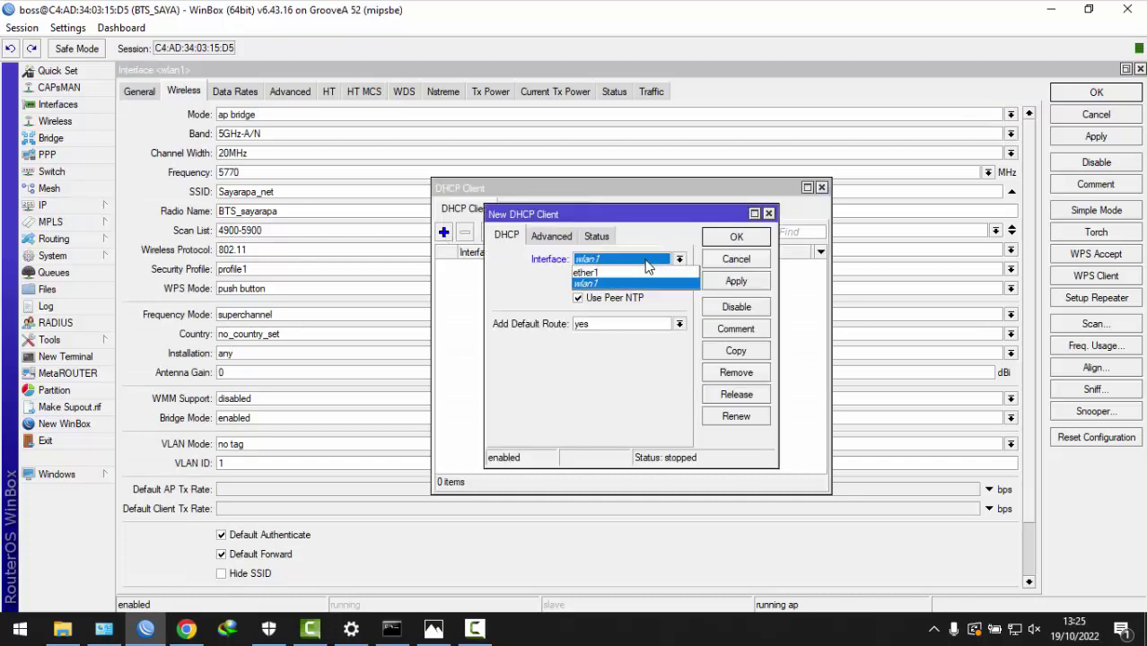
{"action": "left_click", "coordinate": [589, 276]}
{"action": "left_click", "coordinate": [729, 283]}
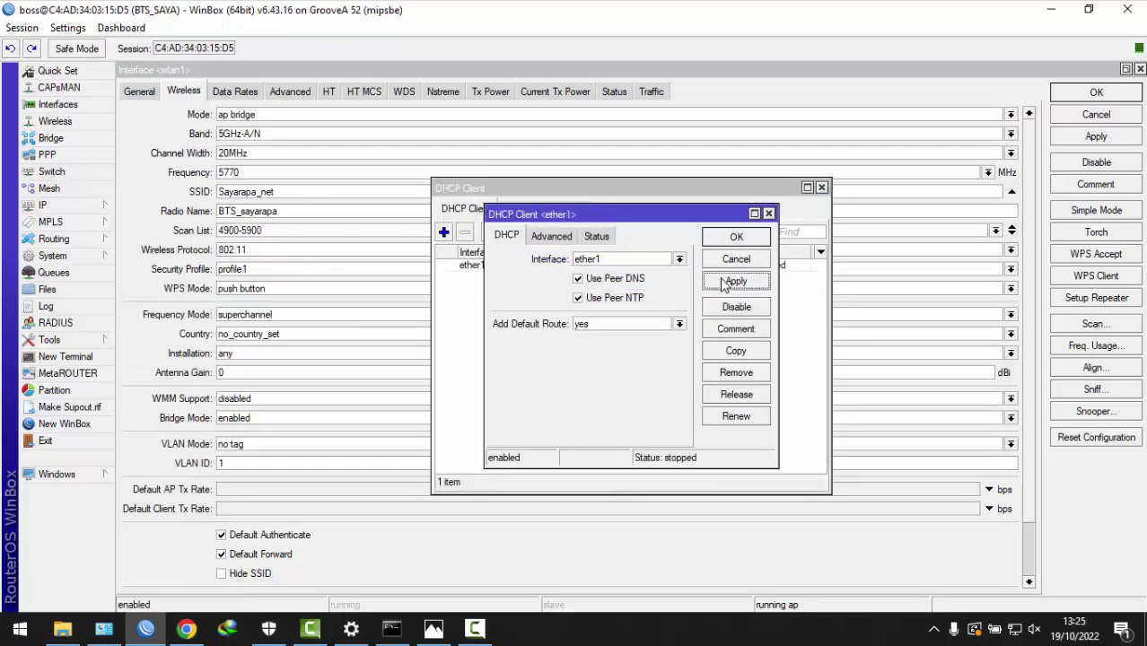
{"action": "left_click", "coordinate": [735, 240]}
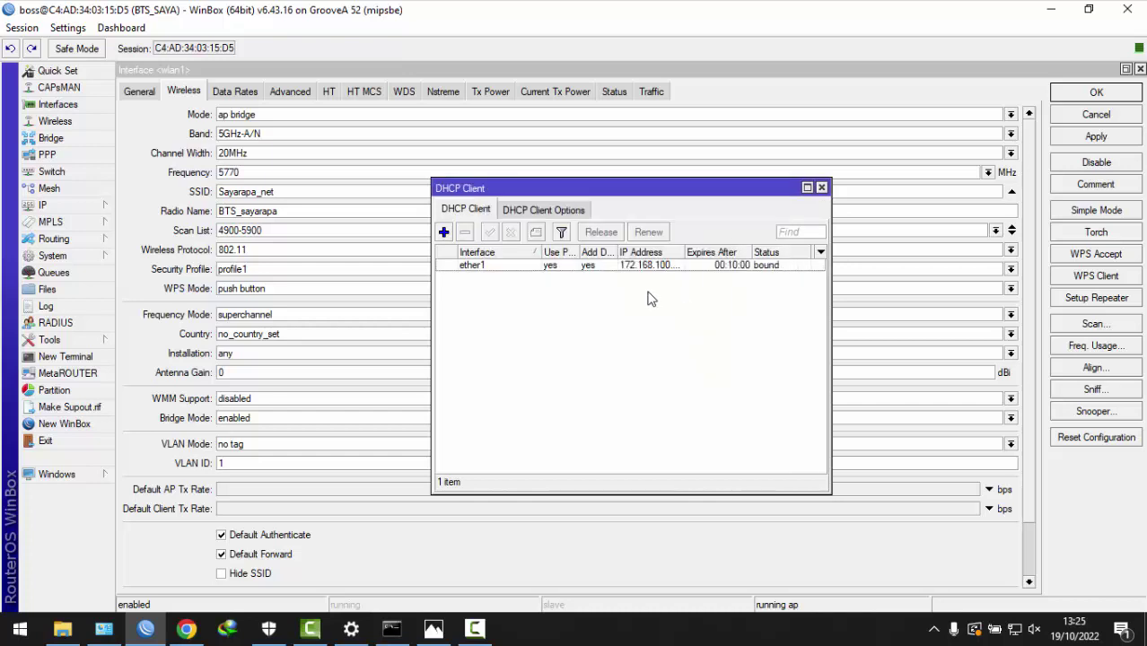
{"action": "mouse_move", "coordinate": [684, 253]}
{"action": "left_mouse_down"}
{"action": "mouse_move", "coordinate": [718, 252]}
{"action": "mouse_move", "coordinate": [697, 252]}
{"action": "left_mouse_up"}
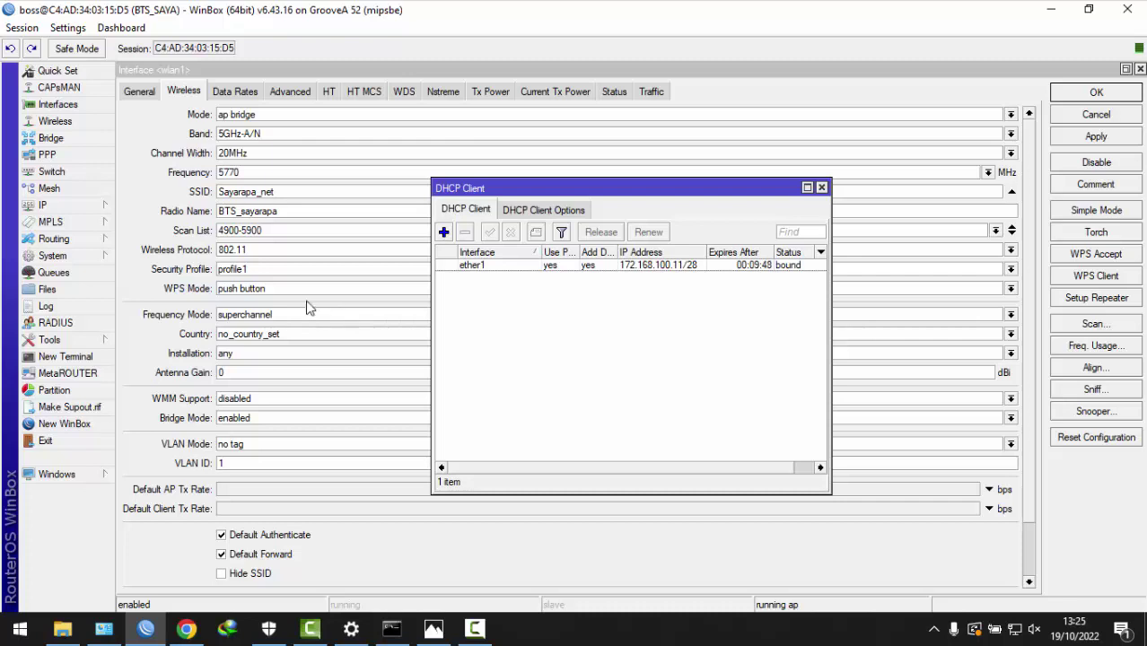
- Add 10.10.10.1/24 as a new IP address on wlan1 and apply it
{"action": "left_click", "coordinate": [74, 214]}
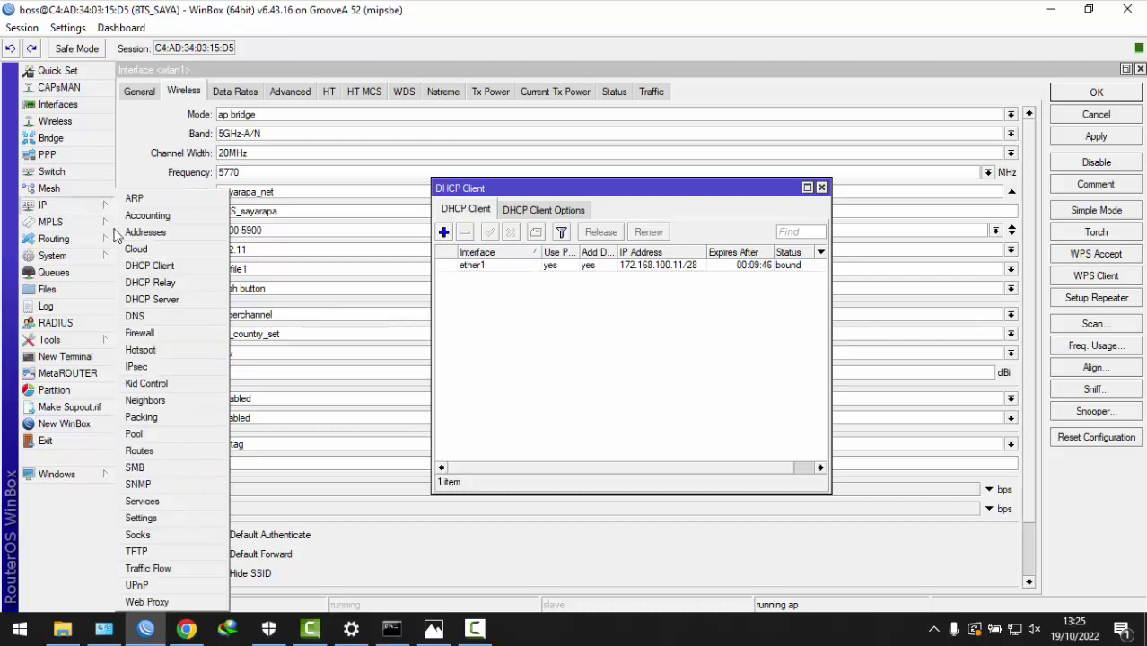
{"action": "left_click", "coordinate": [152, 232]}
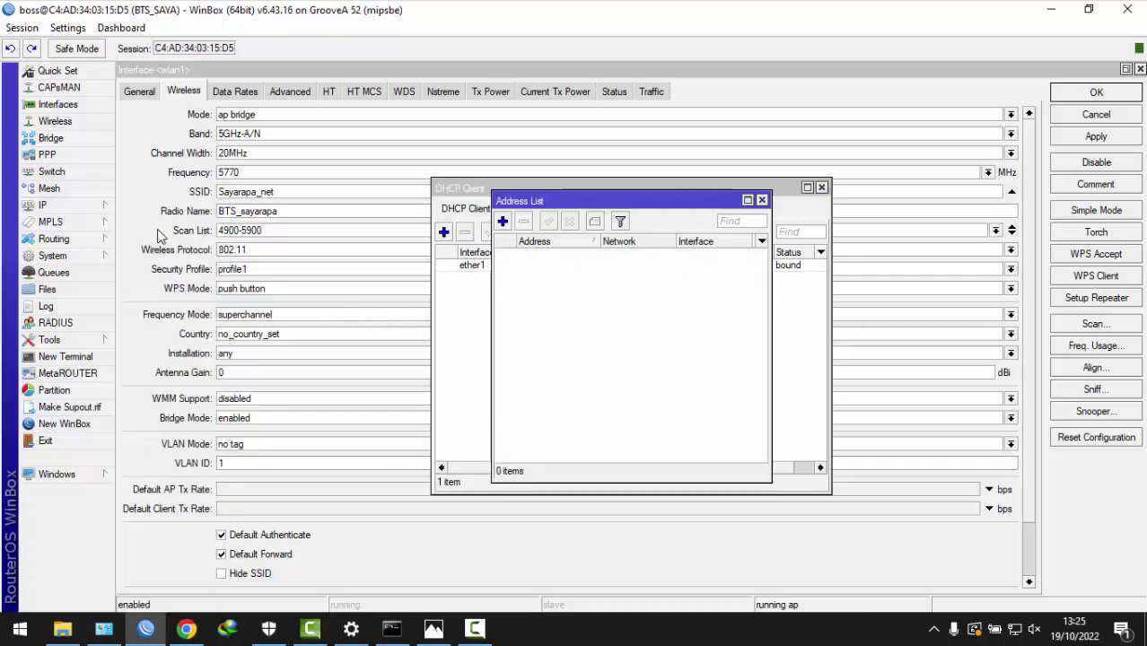
{"action": "left_click", "coordinate": [503, 221]}
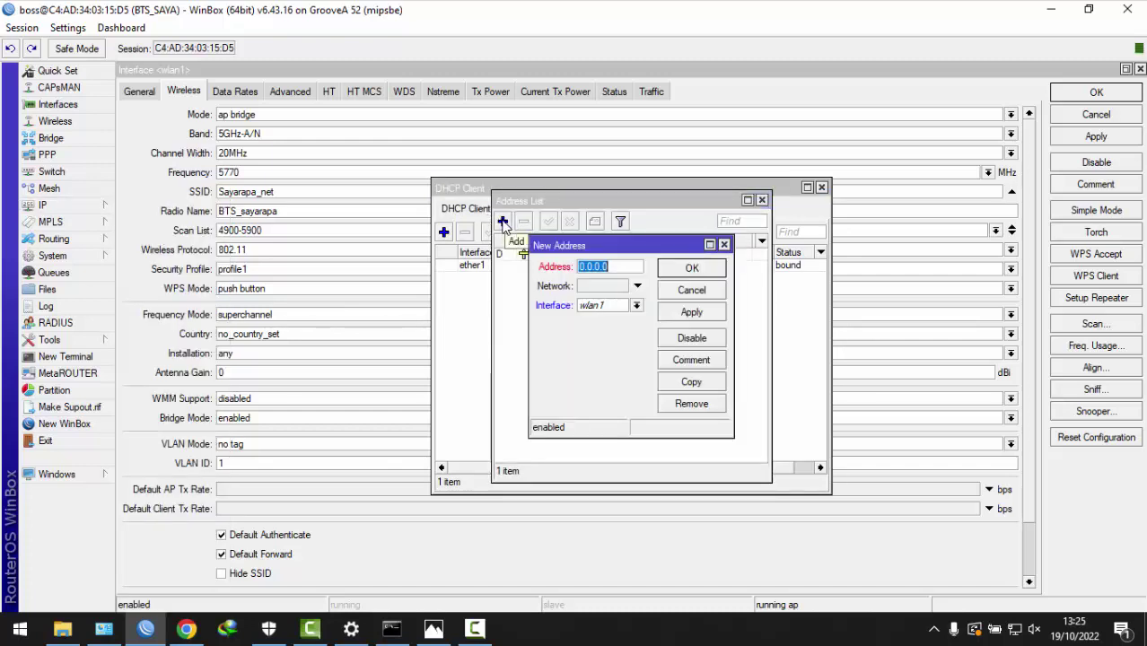
{"action": "type", "text": "10.10.10."}
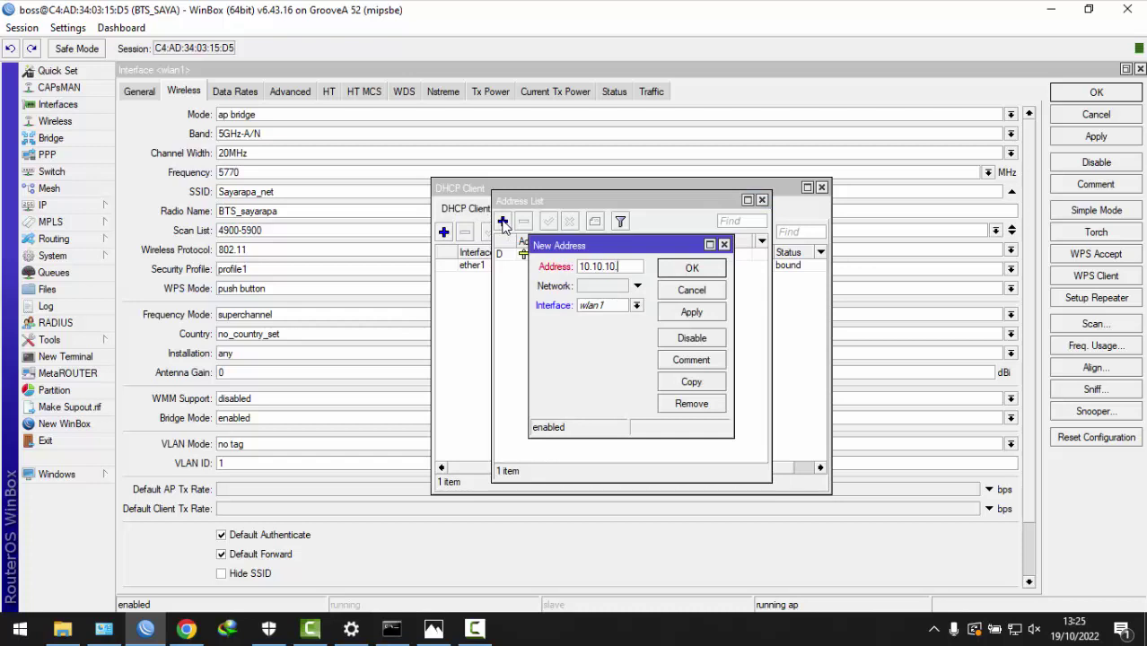
{"action": "type", "text": "1/24"}
{"action": "left_click", "coordinate": [687, 314]}
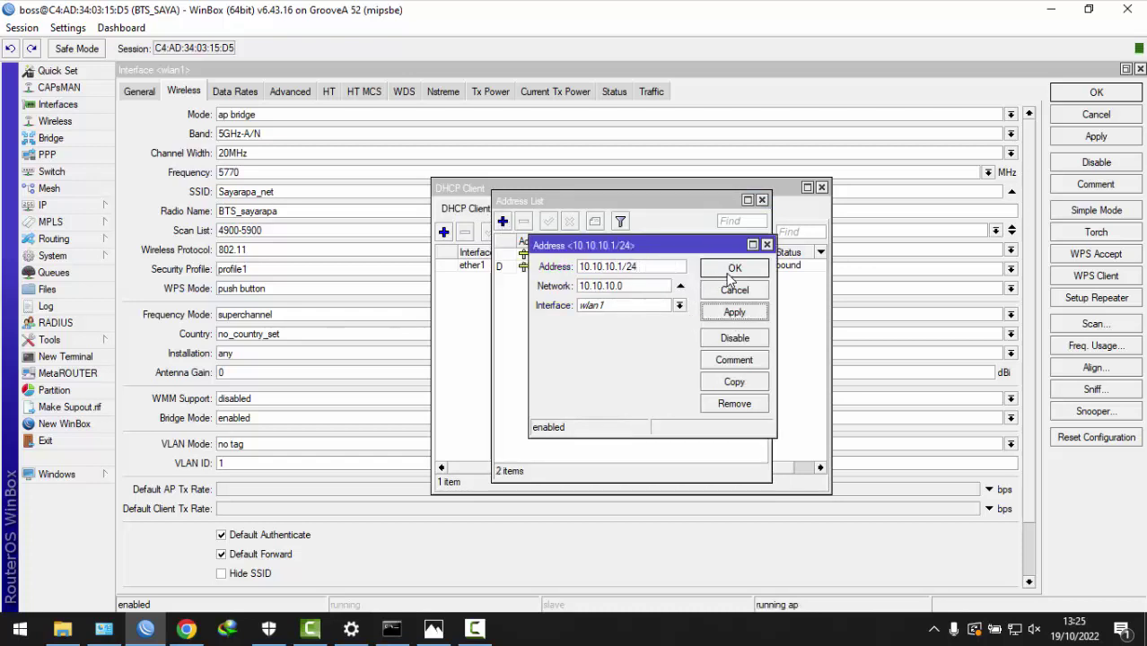
{"action": "left_click", "coordinate": [718, 271]}
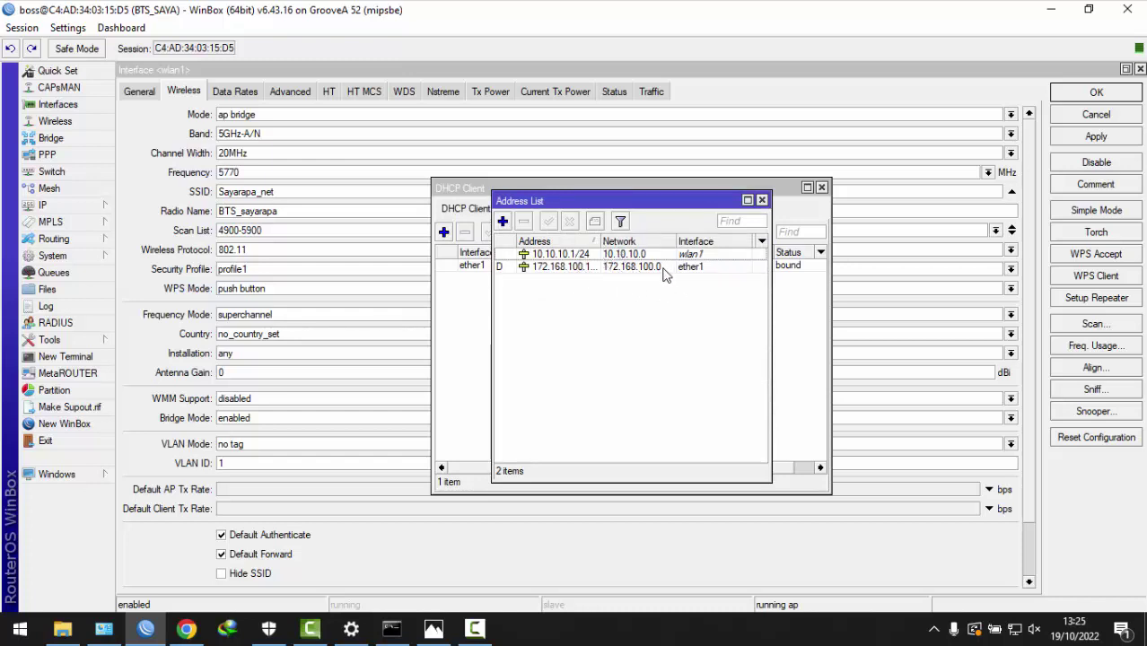
{"action": "left_click_drag", "start_coordinate": [601, 240], "coordinate": [639, 241]}
{"action": "left_click", "coordinate": [99, 205]}
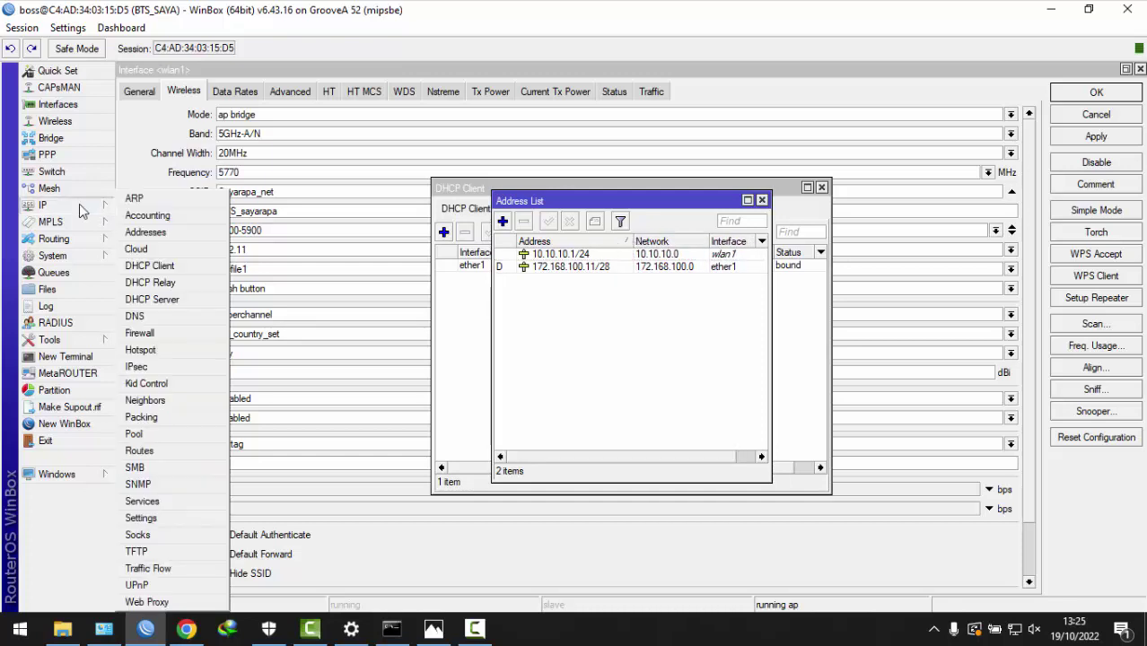
- Run DHCP Setup on wlan1, accepting the default address space, gateway, range, DNS and lease time
{"action": "left_click", "coordinate": [155, 299]}
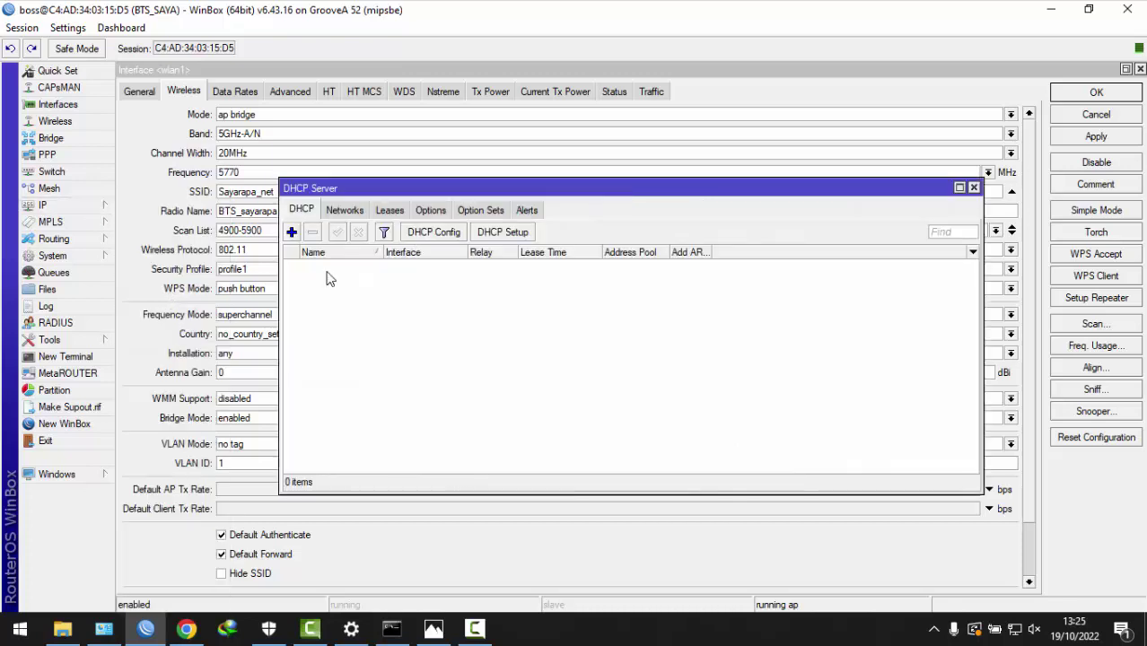
{"action": "left_click", "coordinate": [511, 232]}
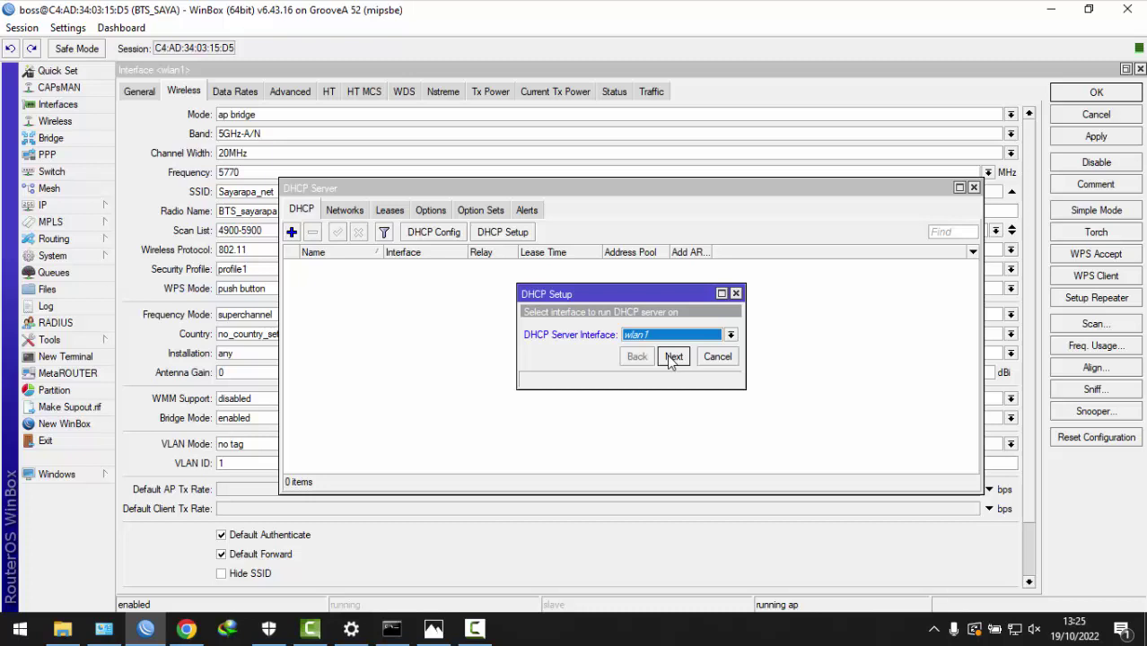
{"action": "left_click", "coordinate": [673, 356]}
{"action": "left_click", "coordinate": [673, 357]}
{"action": "left_click", "coordinate": [673, 356]}
{"action": "left_click", "coordinate": [672, 357]}
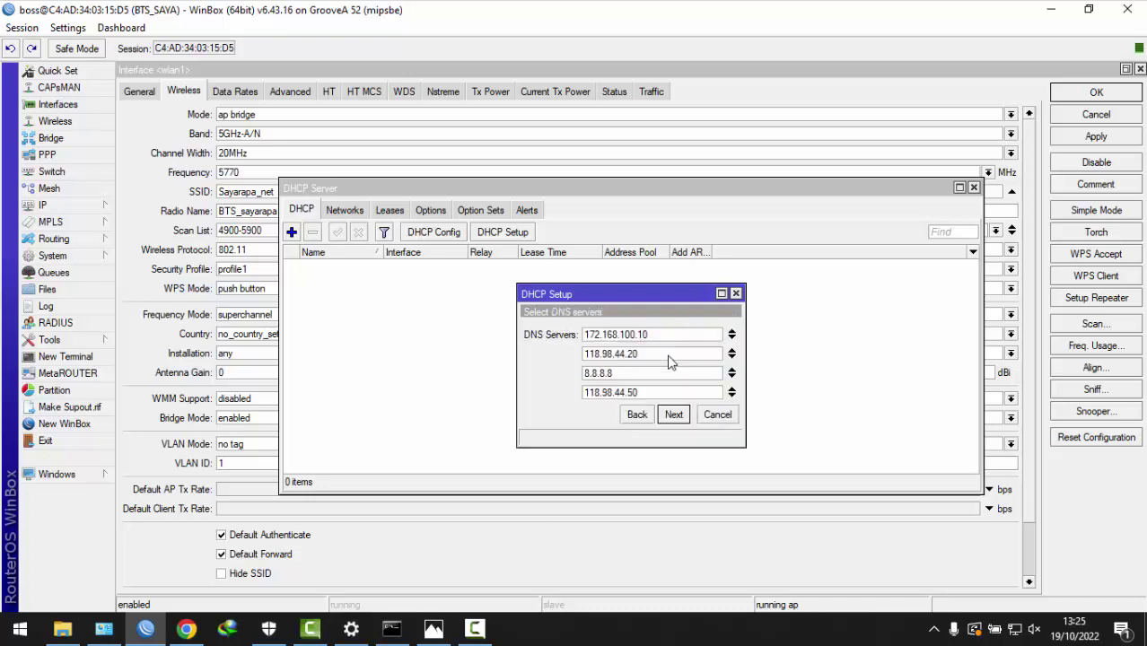
{"action": "left_click", "coordinate": [673, 415]}
{"action": "left_click", "coordinate": [674, 416]}
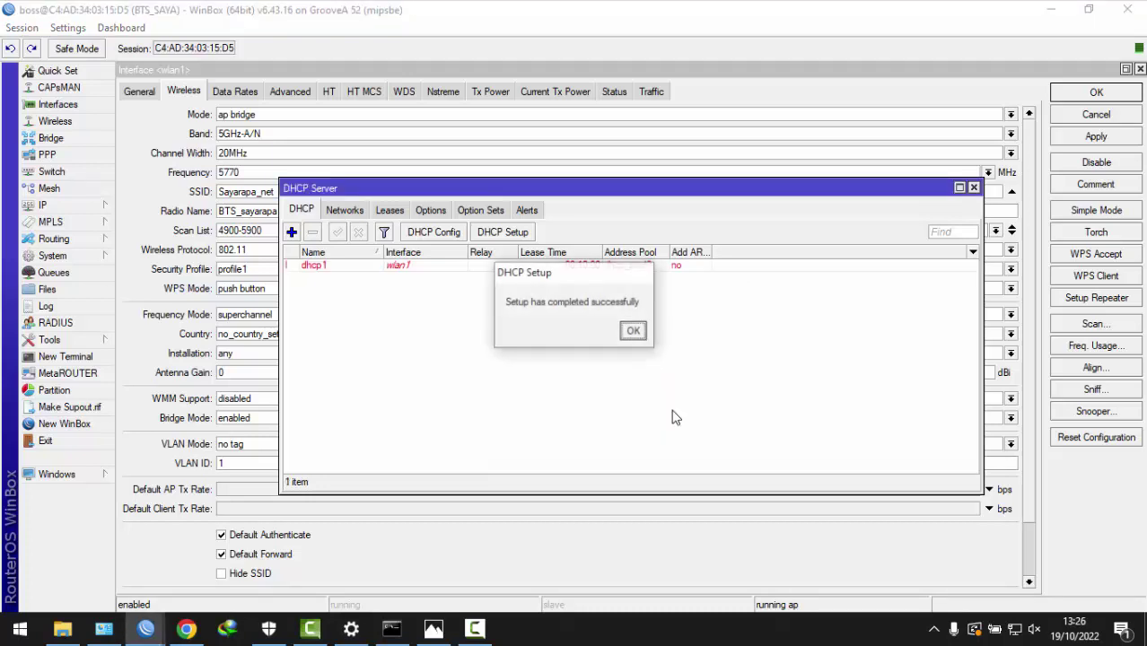
{"action": "left_click", "coordinate": [633, 331]}
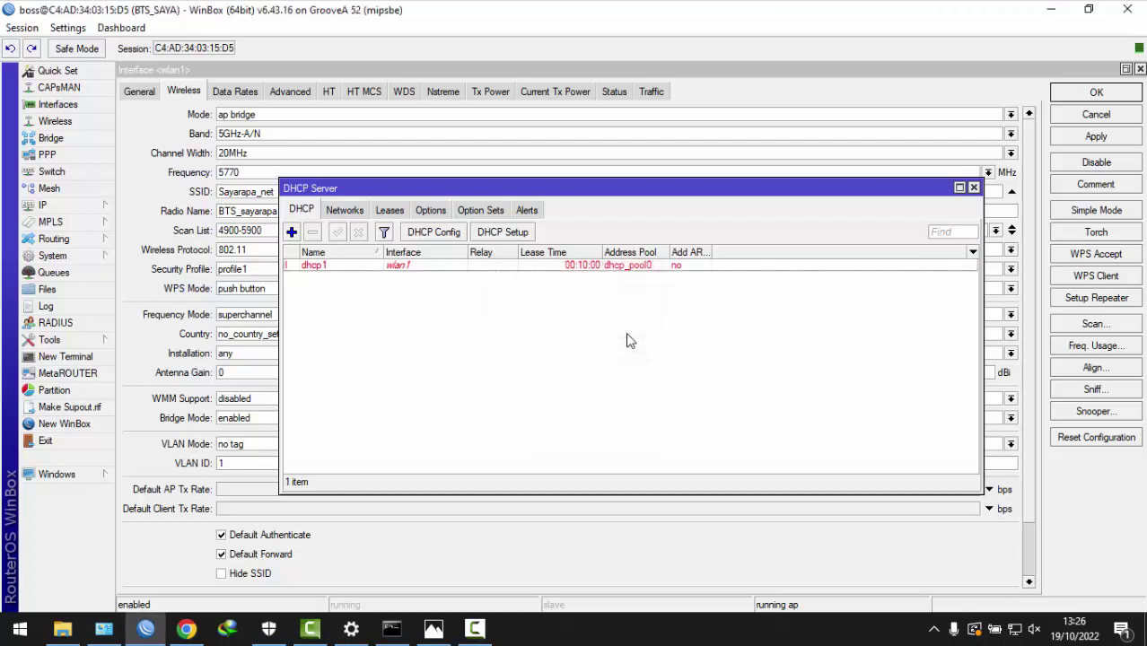
- Create a new firewall NAT rule with Out. Interface set to ether1
{"action": "left_click", "coordinate": [103, 213]}
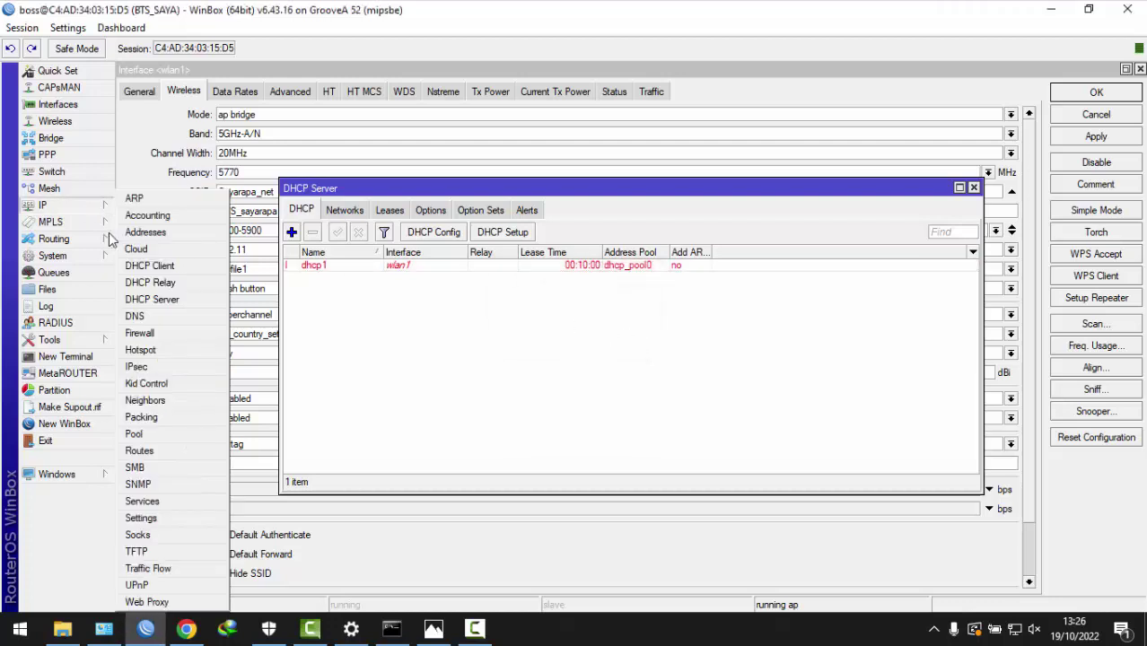
{"action": "left_click", "coordinate": [160, 329]}
{"action": "left_click", "coordinate": [388, 211]}
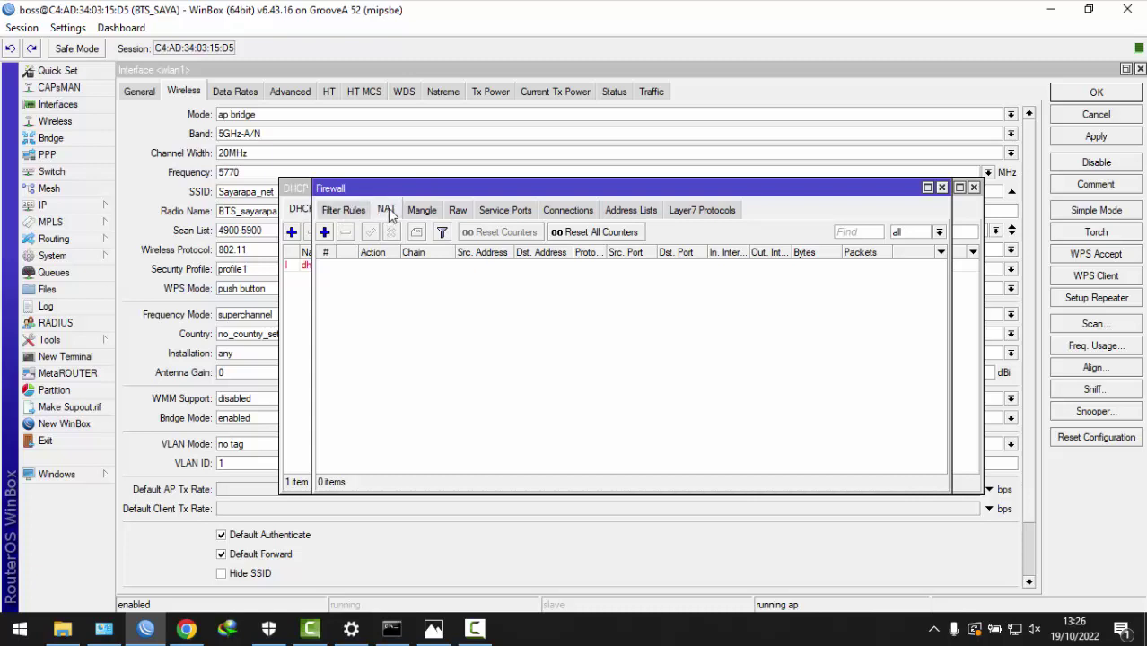
{"action": "left_click", "coordinate": [324, 233]}
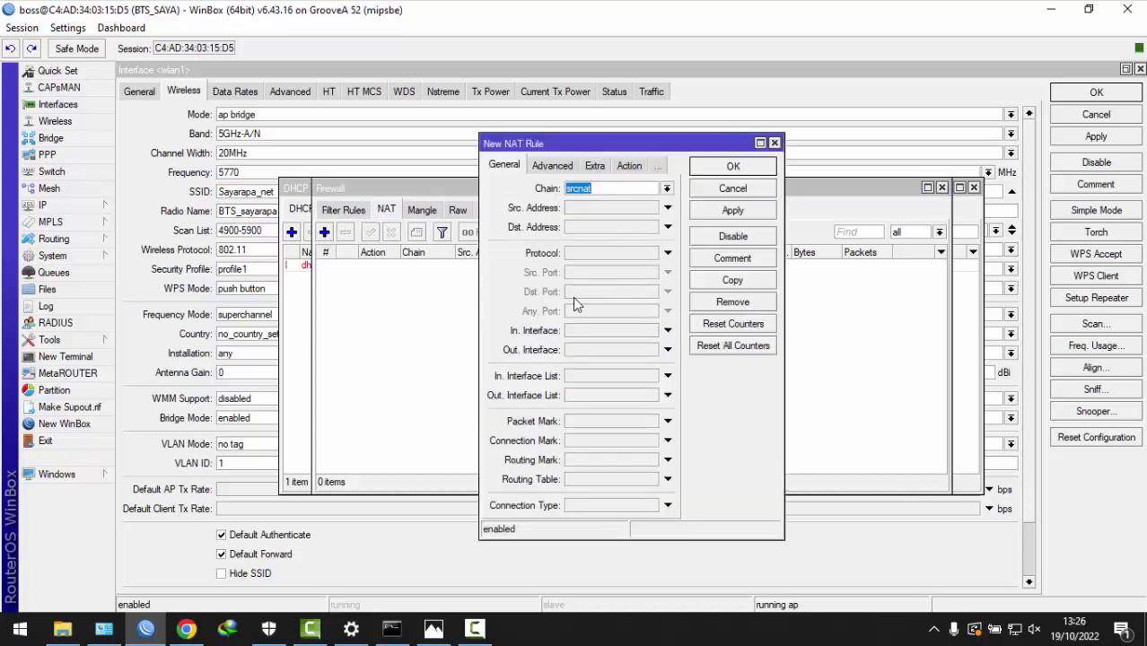
{"action": "left_click", "coordinate": [585, 350]}
{"action": "left_click", "coordinate": [608, 356]}
{"action": "left_click", "coordinate": [609, 355]}
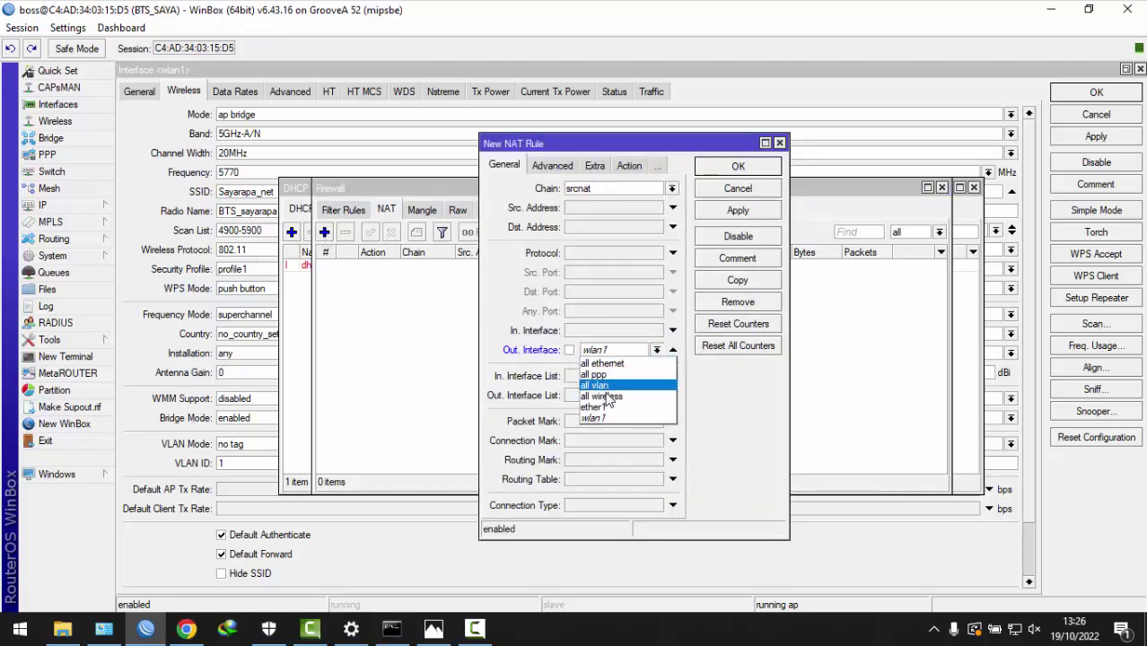
{"action": "left_click", "coordinate": [611, 406]}
- Set the NAT rule's action to masquerade and save it
{"action": "left_click", "coordinate": [629, 166]}
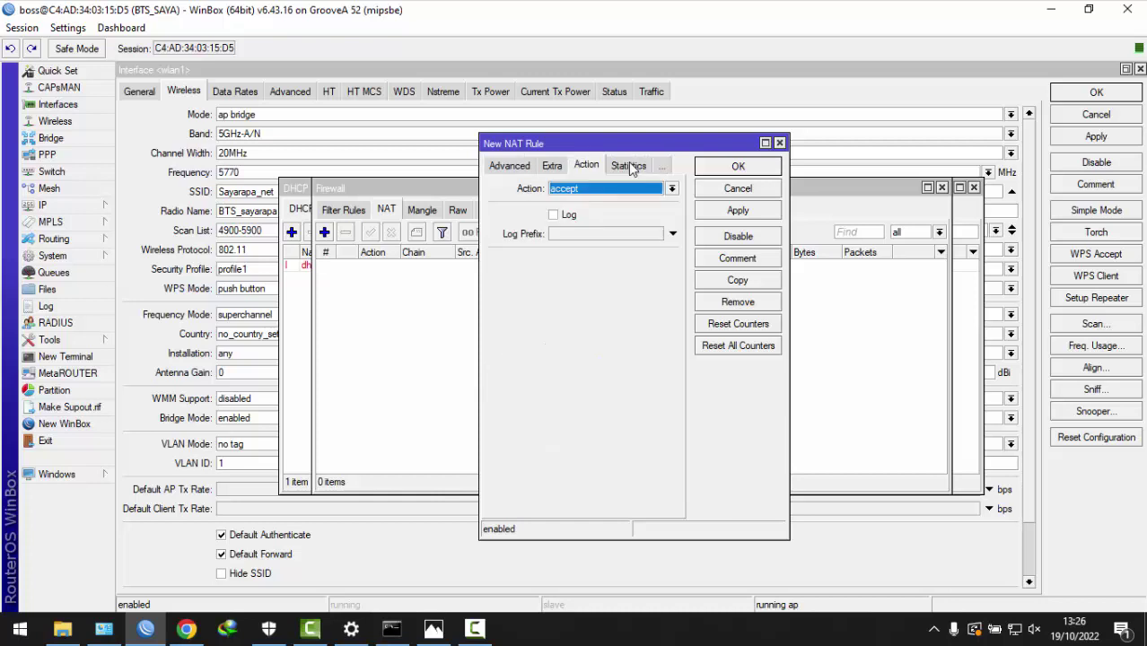
{"action": "left_click", "coordinate": [569, 191]}
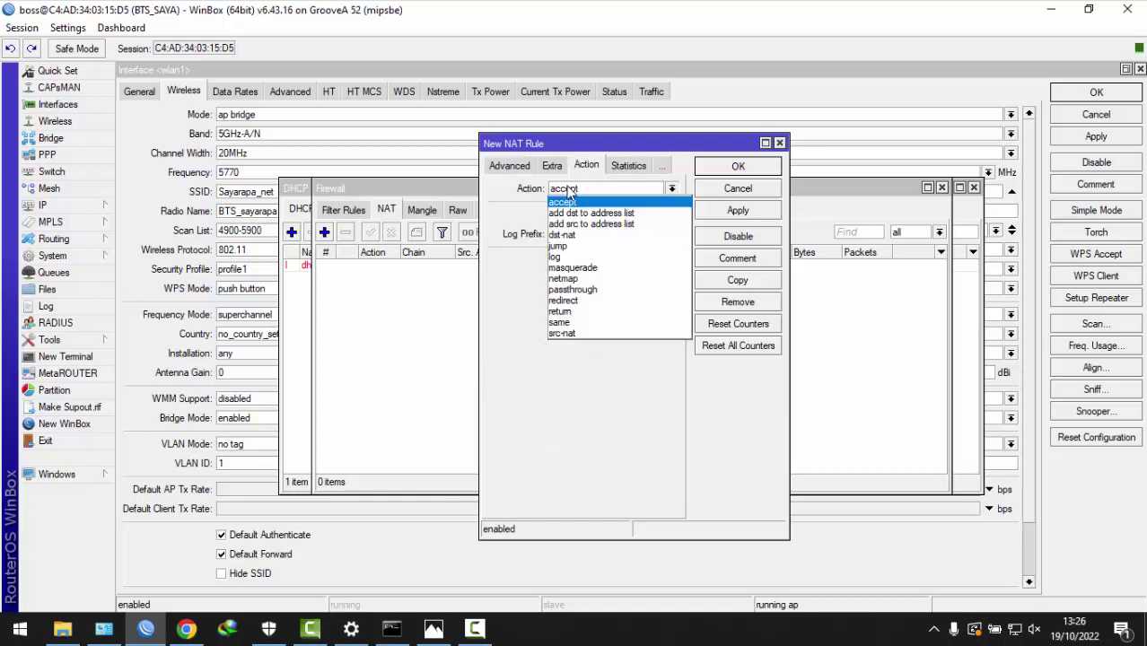
{"action": "left_click", "coordinate": [574, 267]}
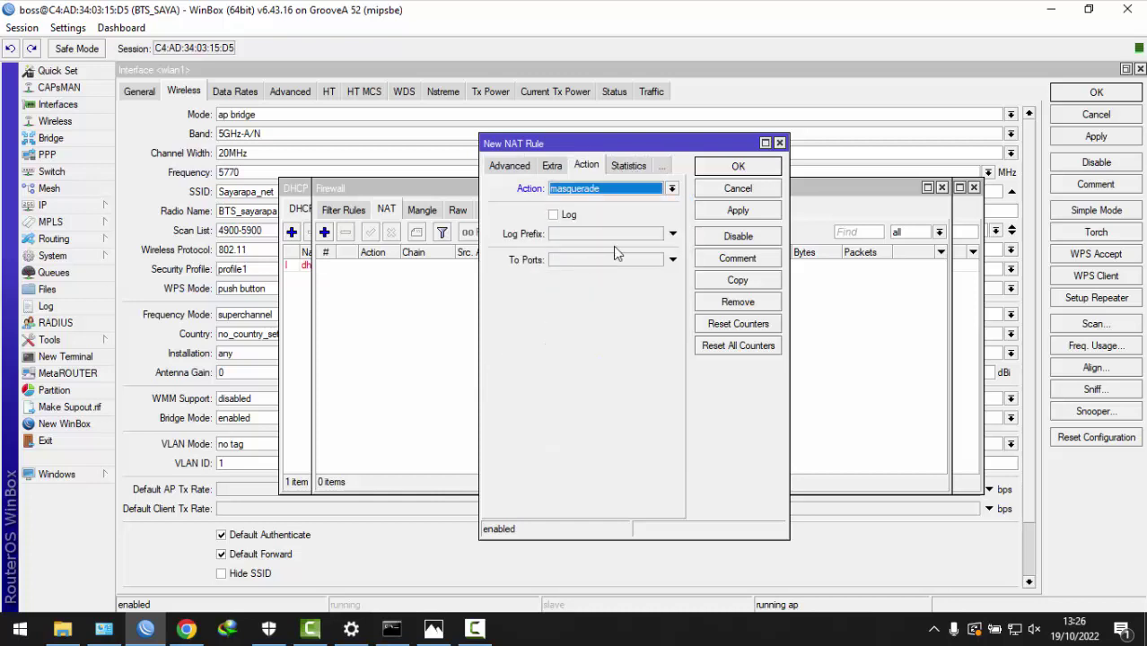
{"action": "left_click", "coordinate": [738, 211]}
{"action": "left_click", "coordinate": [736, 168]}
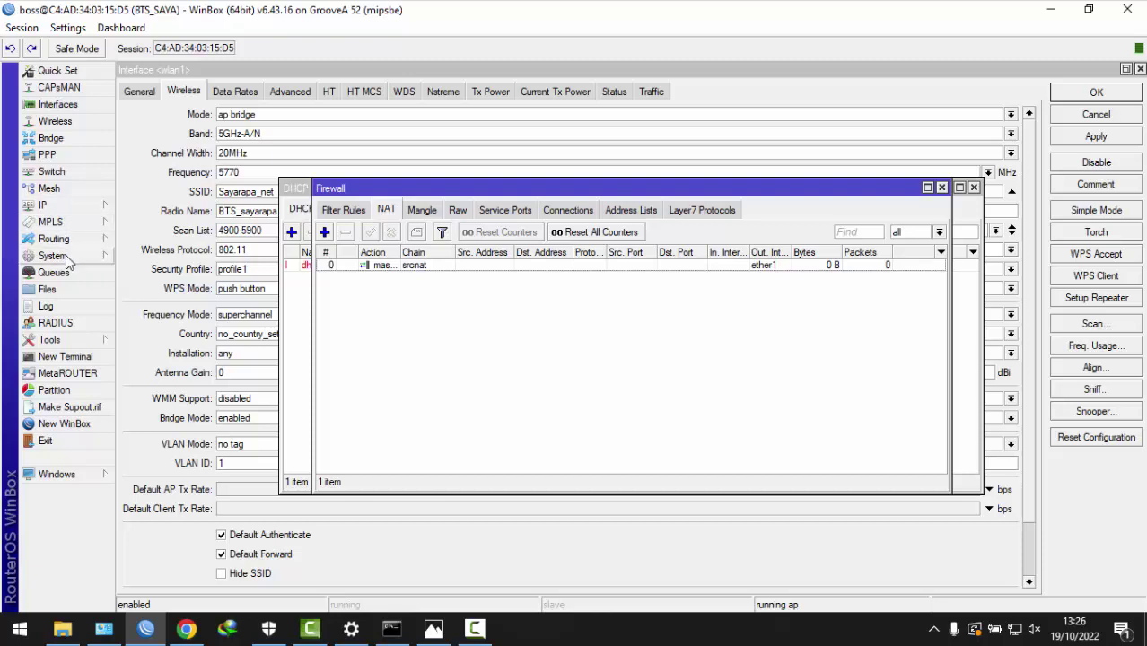
{"action": "left_click", "coordinate": [80, 205]}
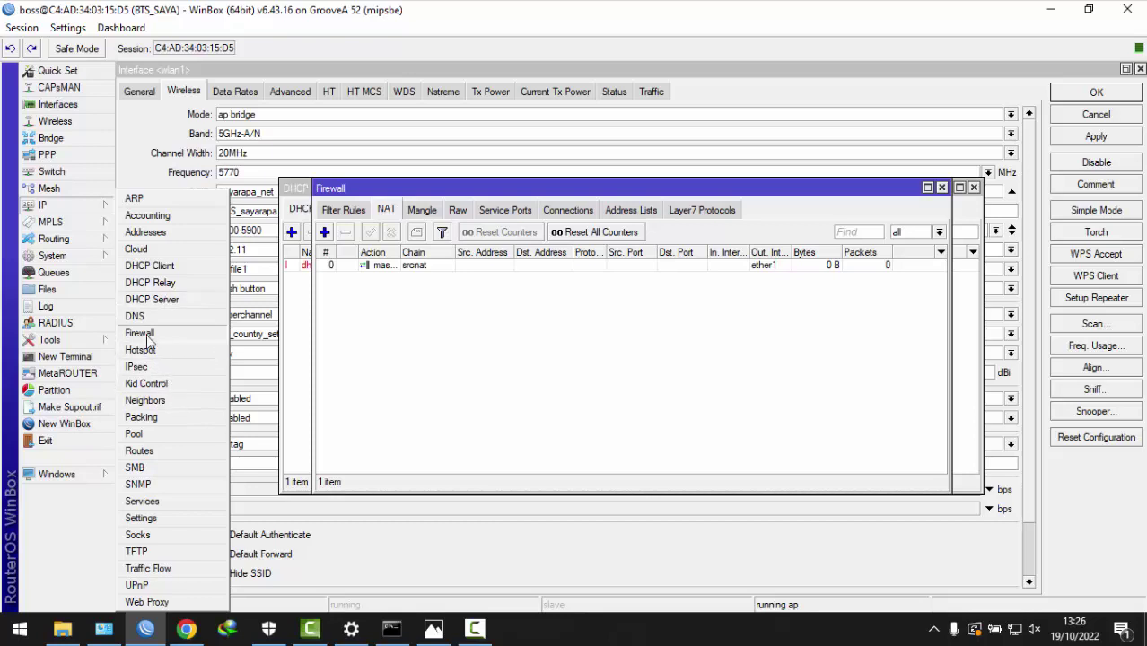
{"action": "left_click", "coordinate": [415, 324]}
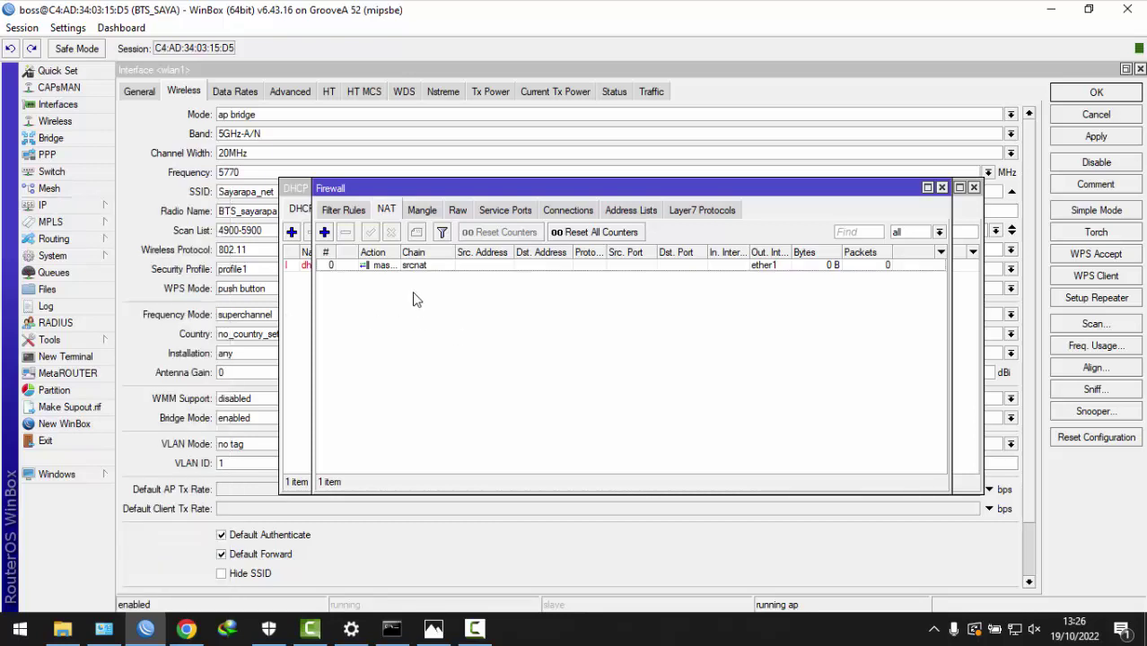
- Switch the Firewall window to the empty Filter Rules list
{"action": "left_click", "coordinate": [343, 211]}
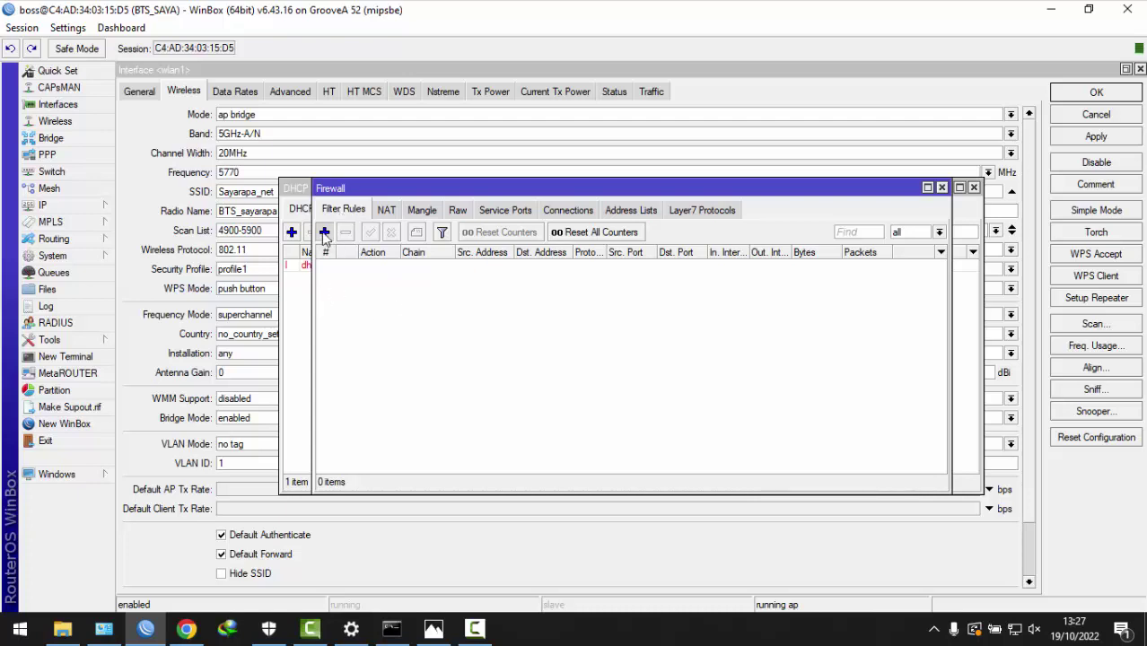
- Start a forward filter rule out ether1, matching an inverted source address list 'Yang Bise'
{"action": "left_click", "coordinate": [324, 232]}
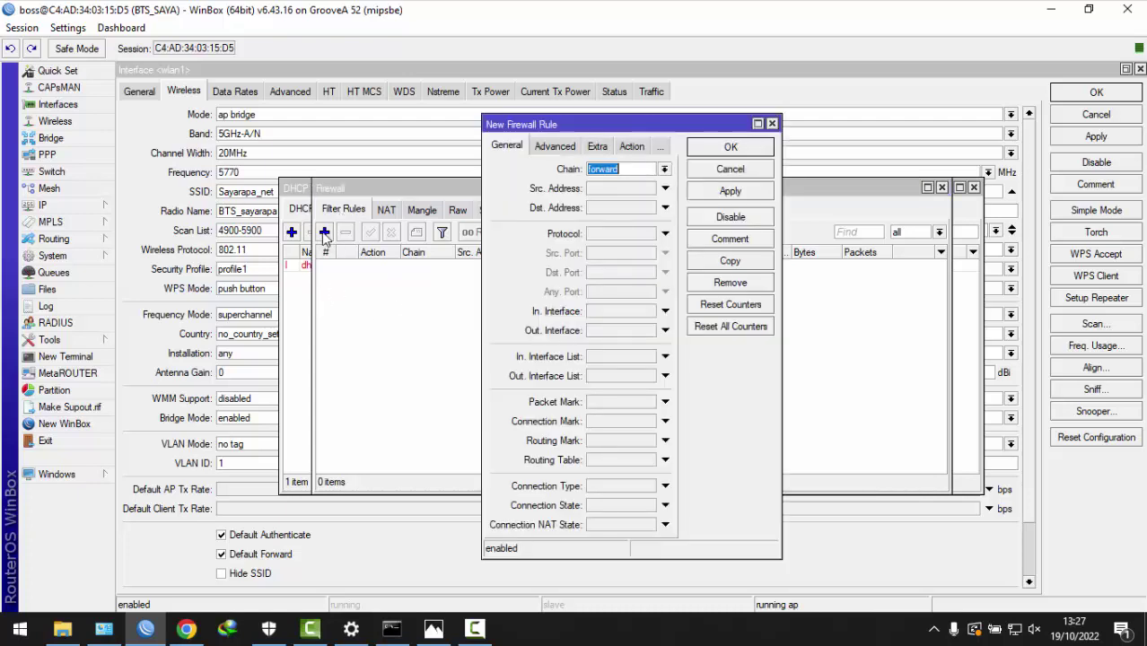
{"action": "left_click", "coordinate": [608, 330]}
{"action": "left_click", "coordinate": [609, 334]}
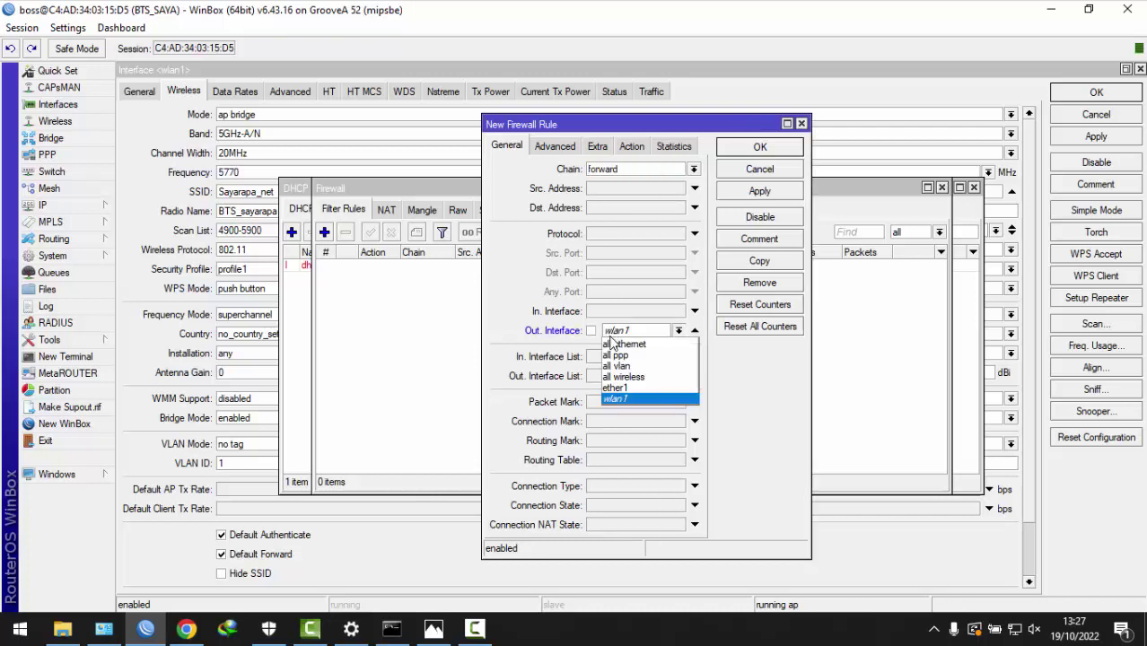
{"action": "left_click", "coordinate": [616, 389]}
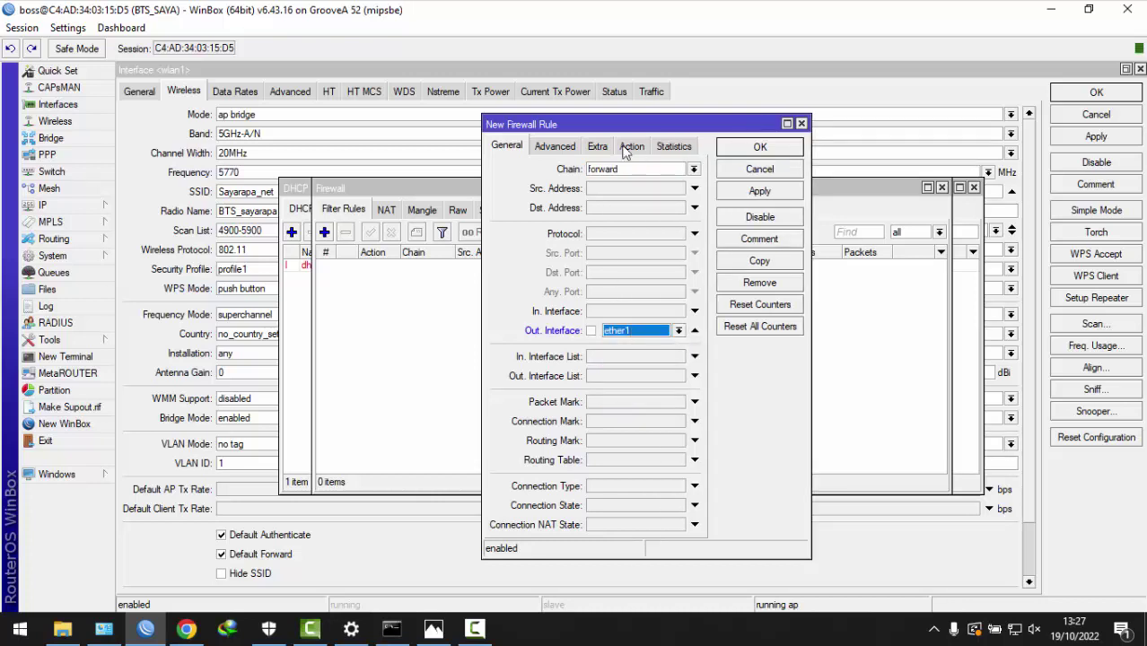
{"action": "left_click", "coordinate": [544, 149]}
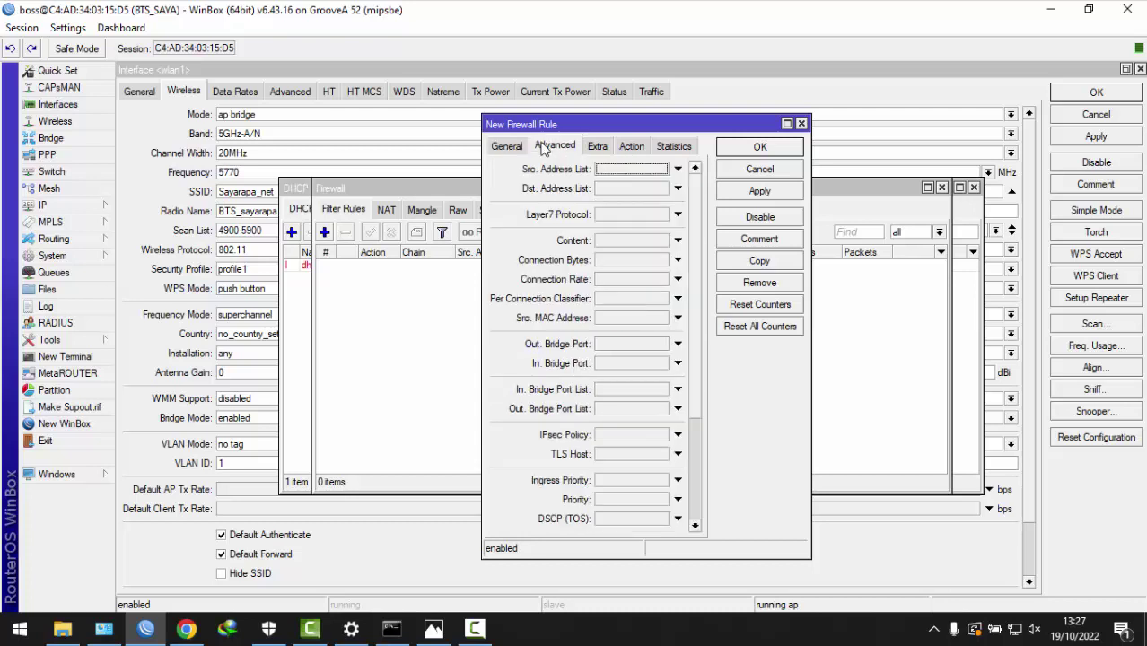
{"action": "left_click", "coordinate": [627, 168]}
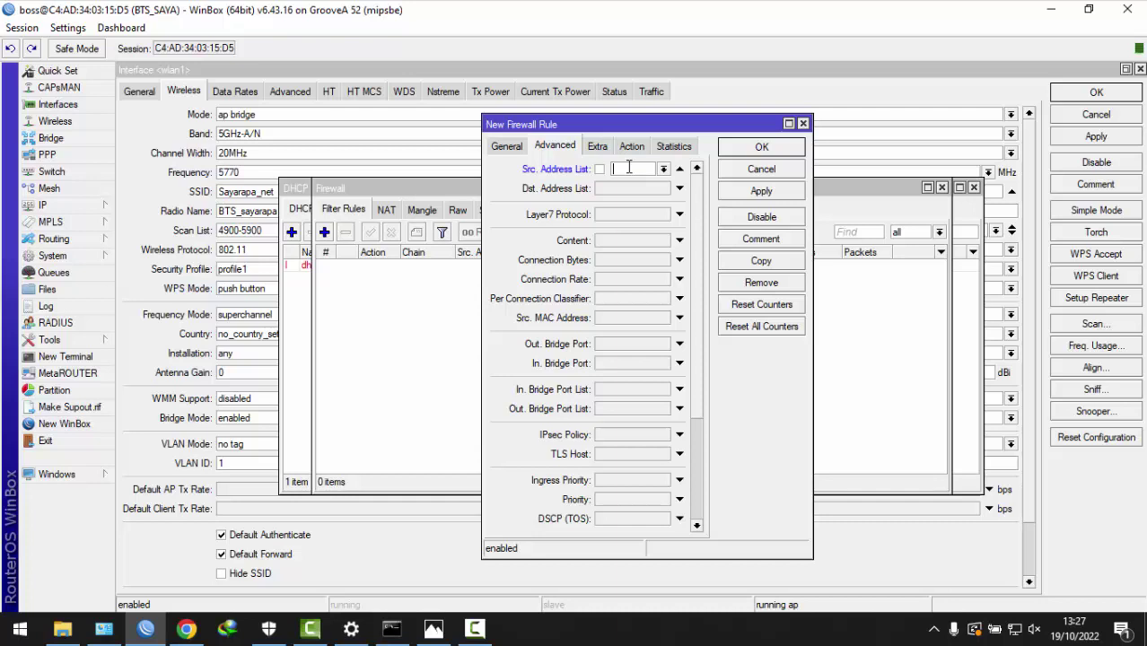
{"action": "left_click", "coordinate": [599, 169]}
{"action": "type", "text": "Yang Bise"}
- Set the filter rule's action to drop and save it
{"action": "left_click", "coordinate": [633, 147]}
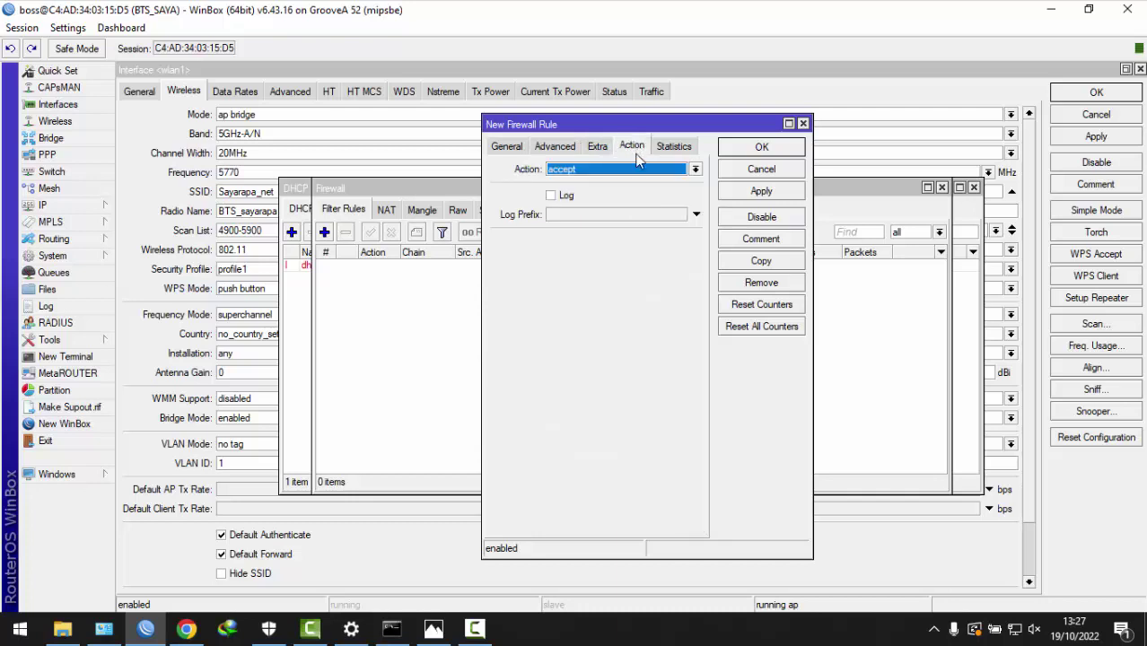
{"action": "left_click", "coordinate": [618, 169]}
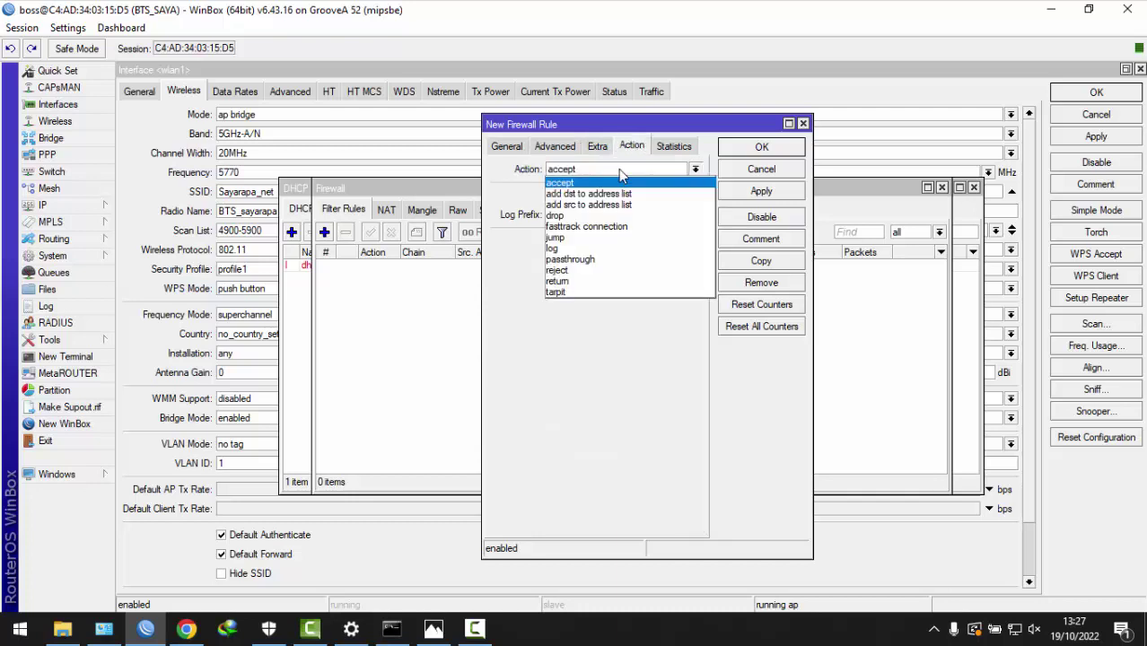
{"action": "left_click", "coordinate": [600, 216]}
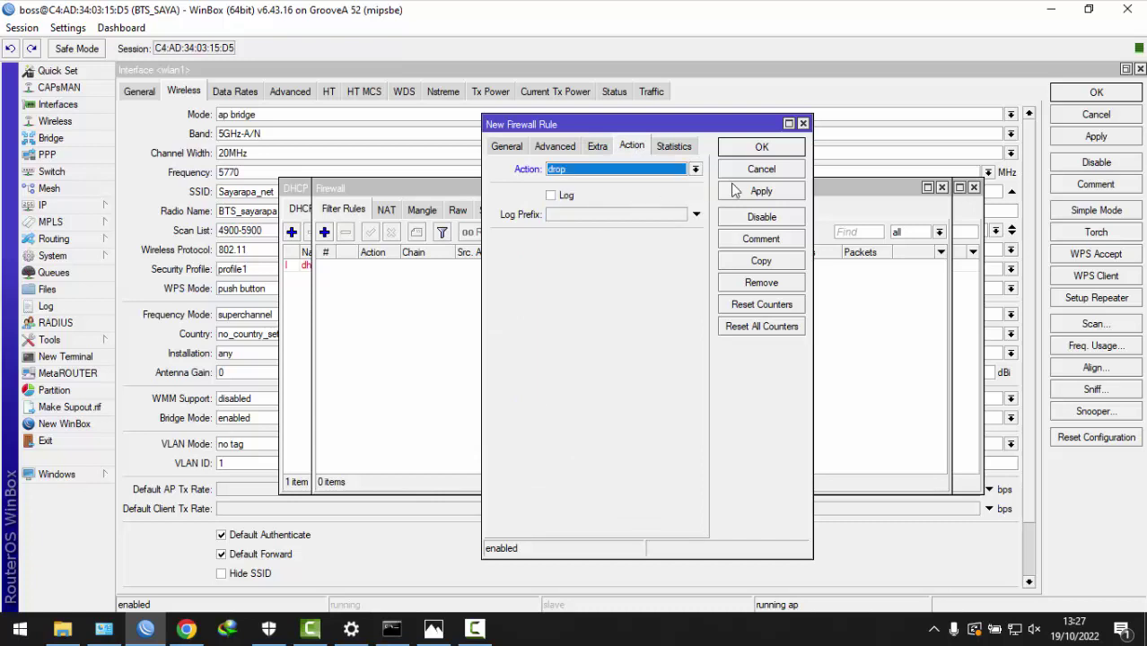
{"action": "left_click", "coordinate": [759, 192]}
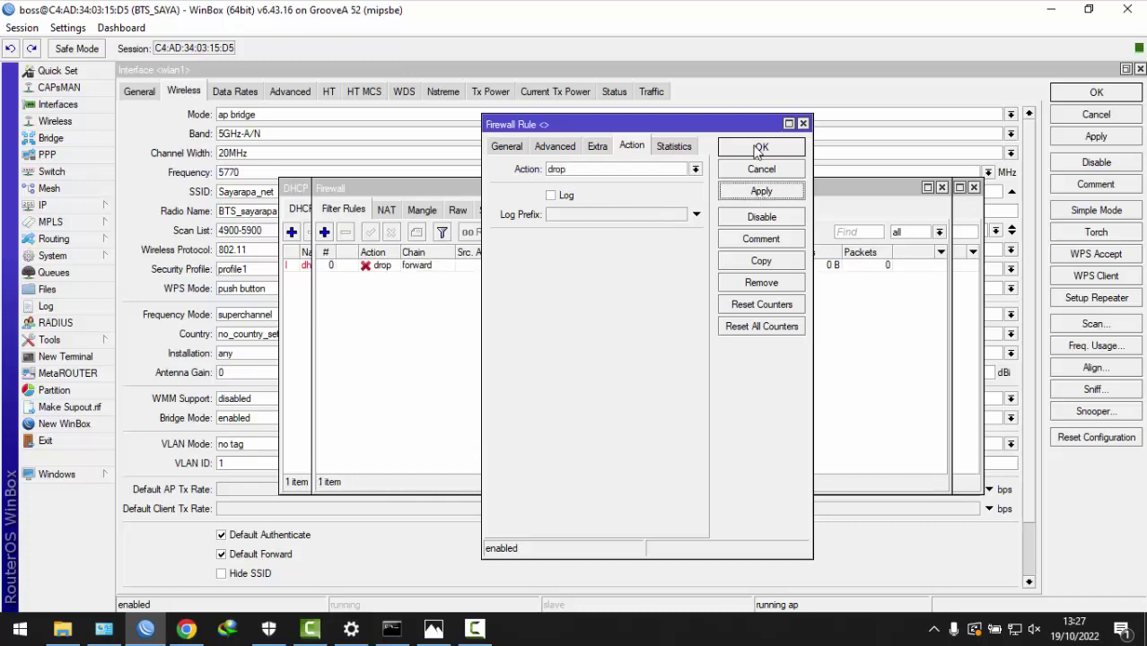
{"action": "left_click", "coordinate": [761, 147]}
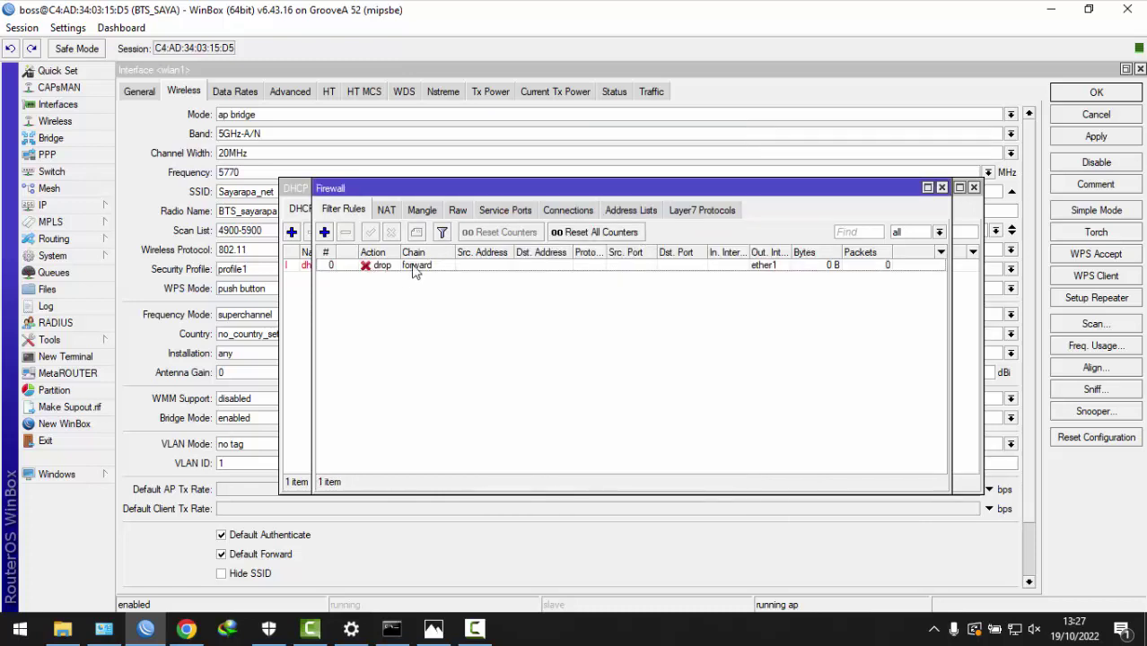
{"action": "left_click", "coordinate": [638, 217]}
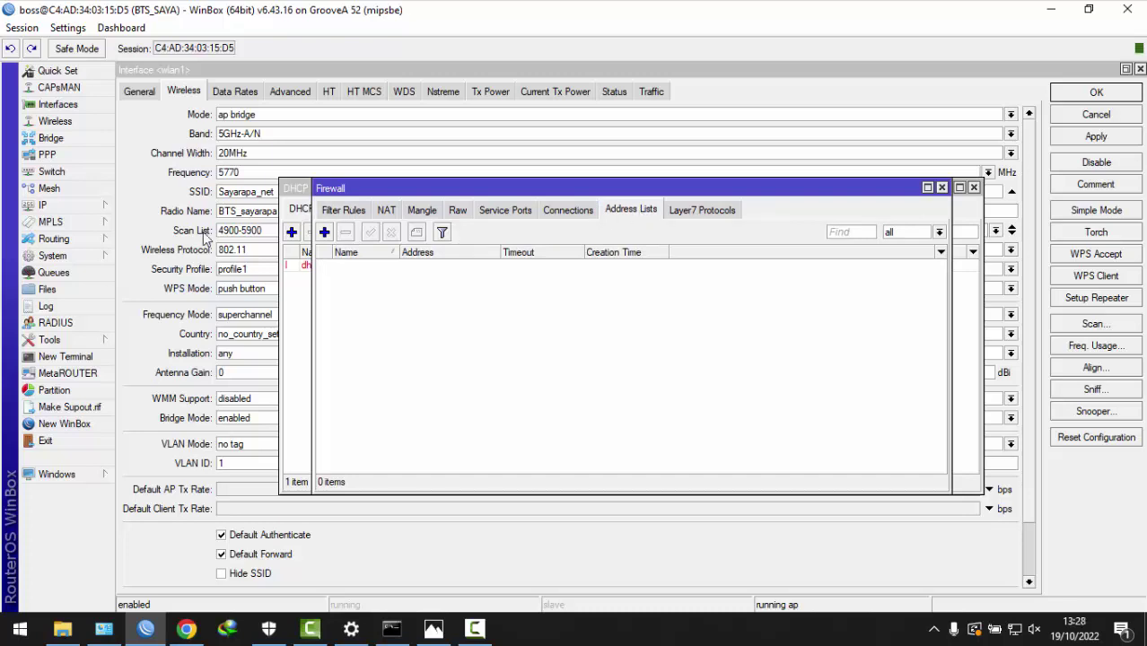
- In a new terminal, ping 8.8.8.8 and stop it after replies arrive
{"action": "left_click", "coordinate": [71, 356]}
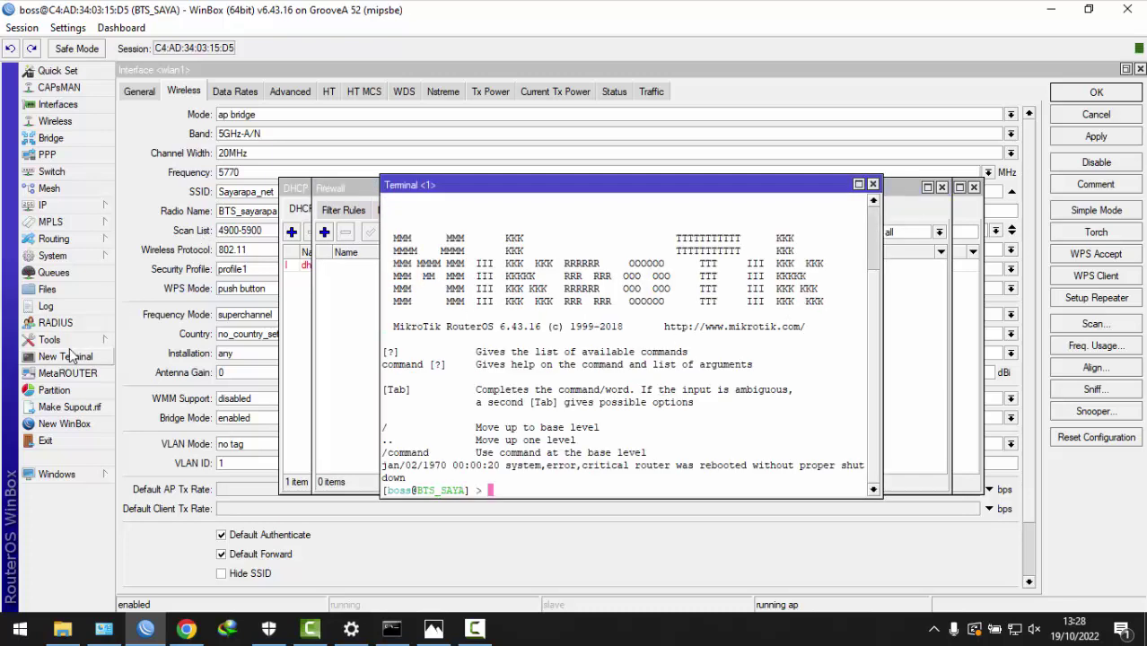
{"action": "type", "text": "ping 8.8.8.8"}
{"action": "key", "text": "Return"}
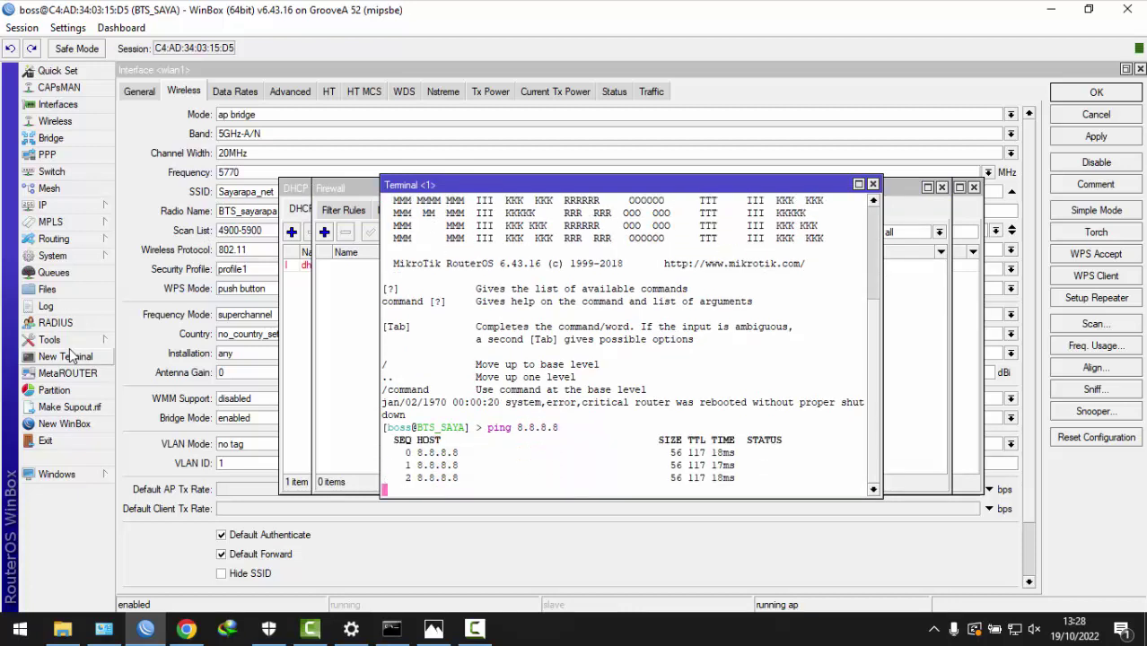
{"action": "key", "text": "ctrl+c"}
- Ping google.com from the terminal, then stop the ping
{"action": "key", "text": "Up"}
{"action": "key", "text": "BackSpace"}
{"action": "key", "text": "BackSpace"}
{"action": "key", "text": "BackSpace"}
{"action": "key", "text": "BackSpace"}
{"action": "key", "text": "BackSpace"}
{"action": "key", "text": "BackSpace"}
{"action": "key", "text": "BackSpace"}
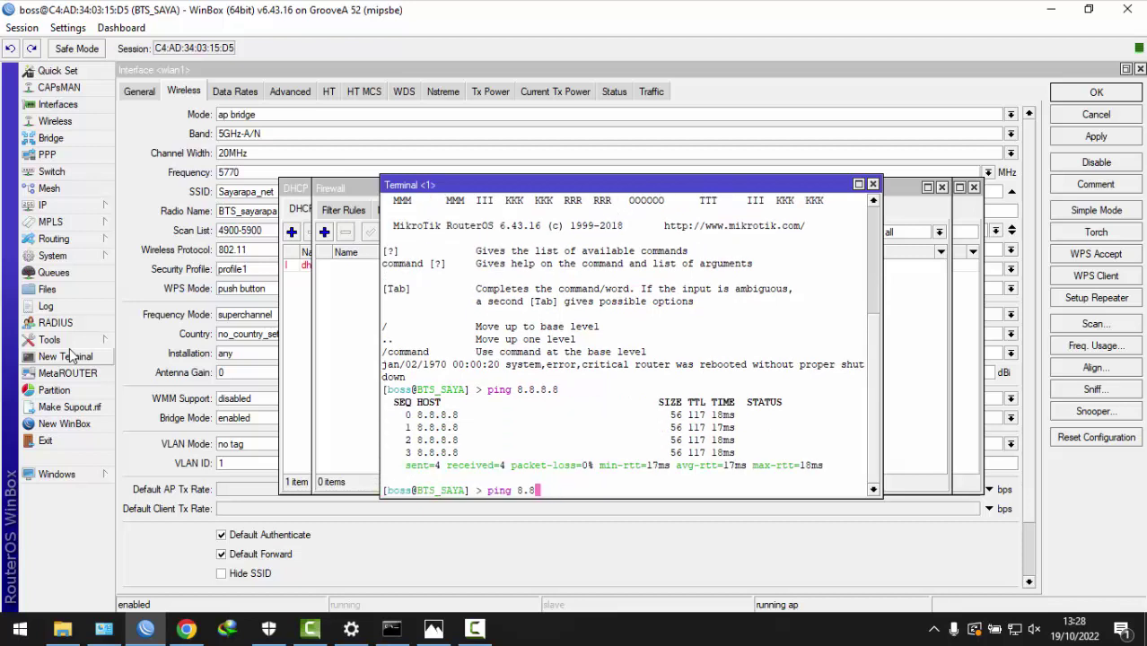
{"action": "type", "text": "google.com"}
{"action": "key", "text": "Return"}
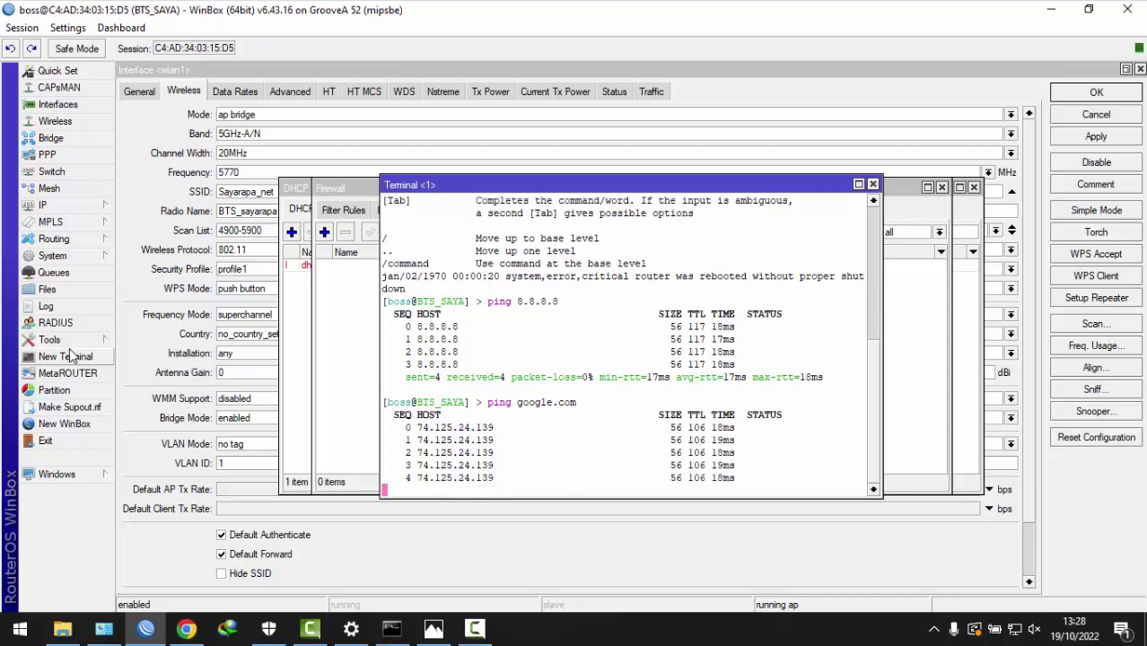
{"action": "key", "text": "ctrl+c"}
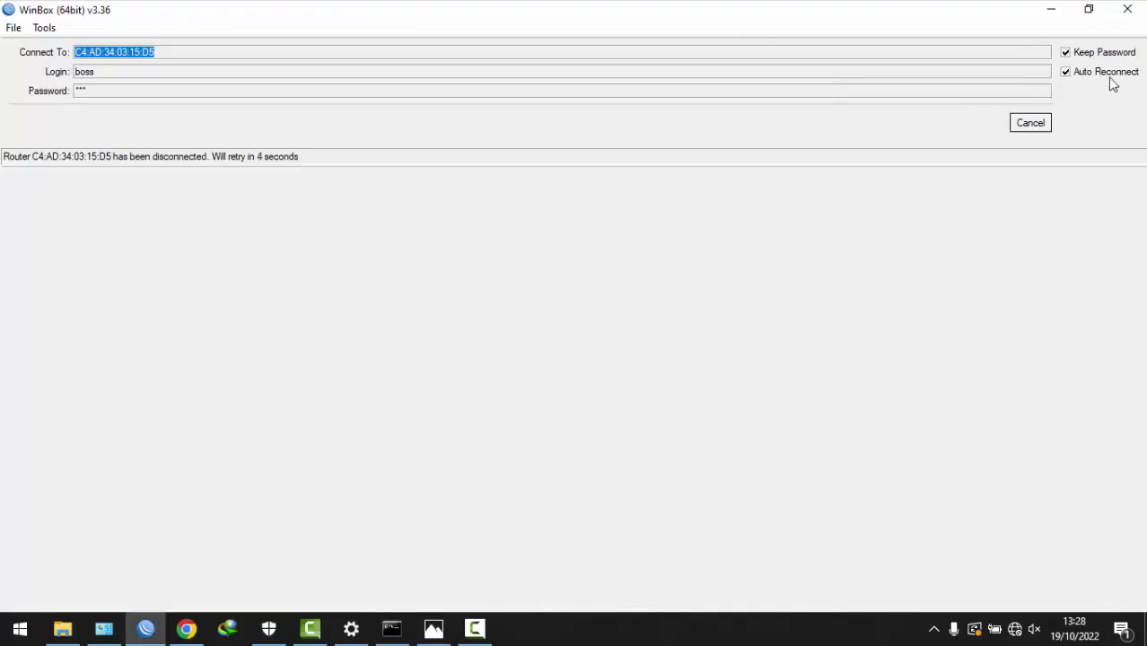
- Cancel the reconnect and log in to the refreshed MikroTik neighbour as admin with a blank password
{"action": "left_click", "coordinate": [1030, 123]}
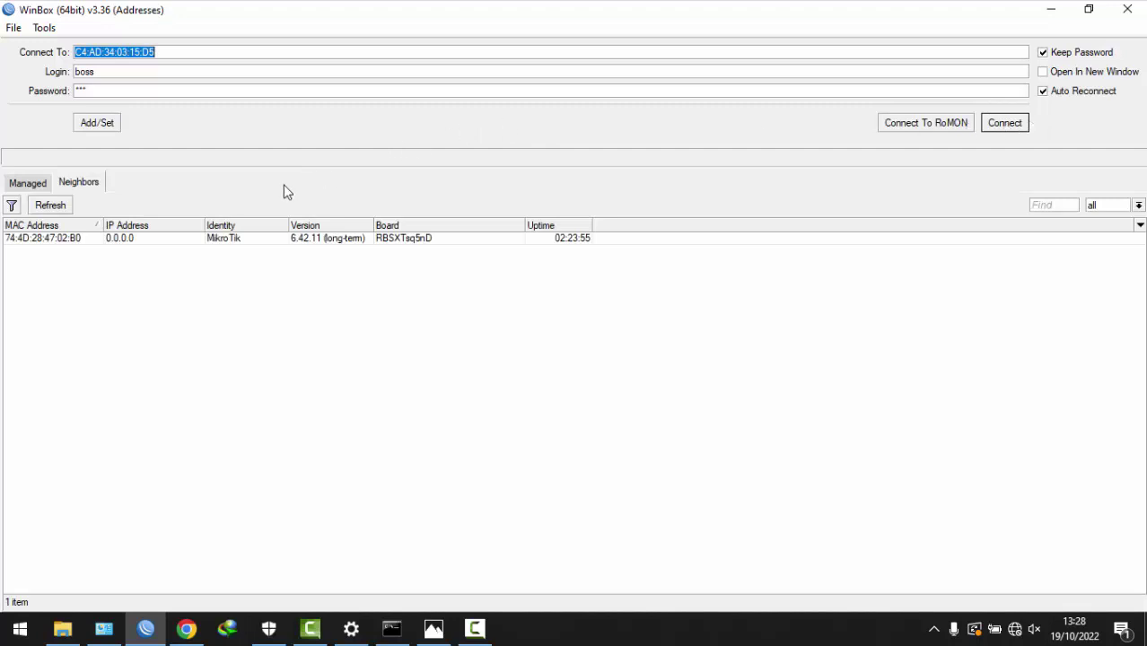
{"action": "left_click", "coordinate": [50, 212]}
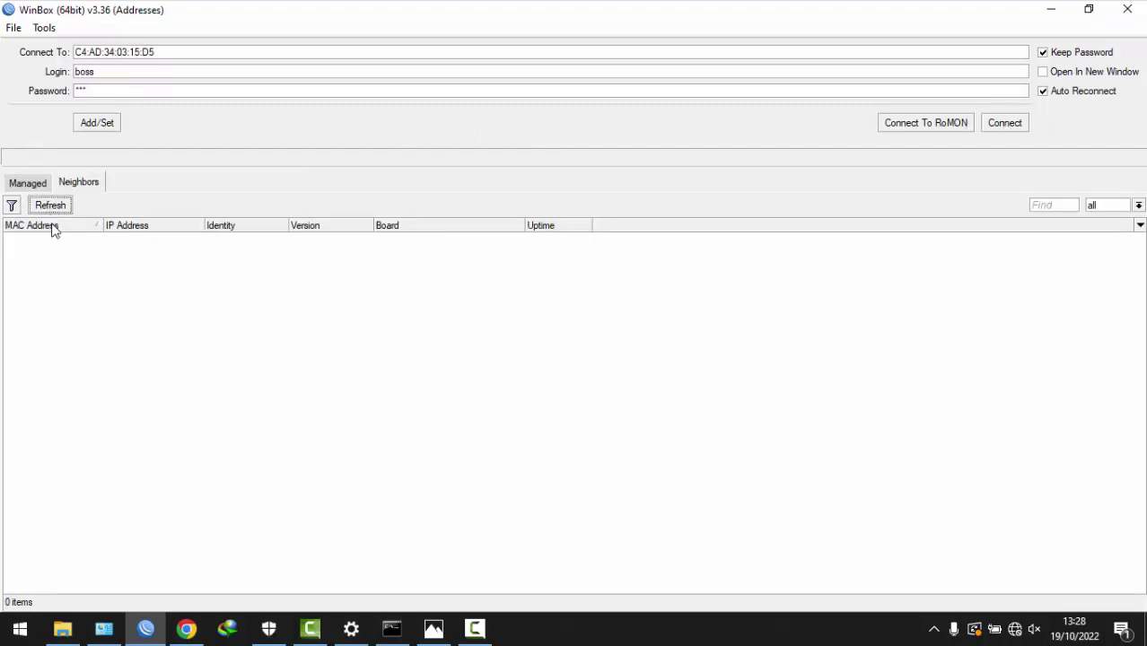
{"action": "left_click", "coordinate": [30, 238]}
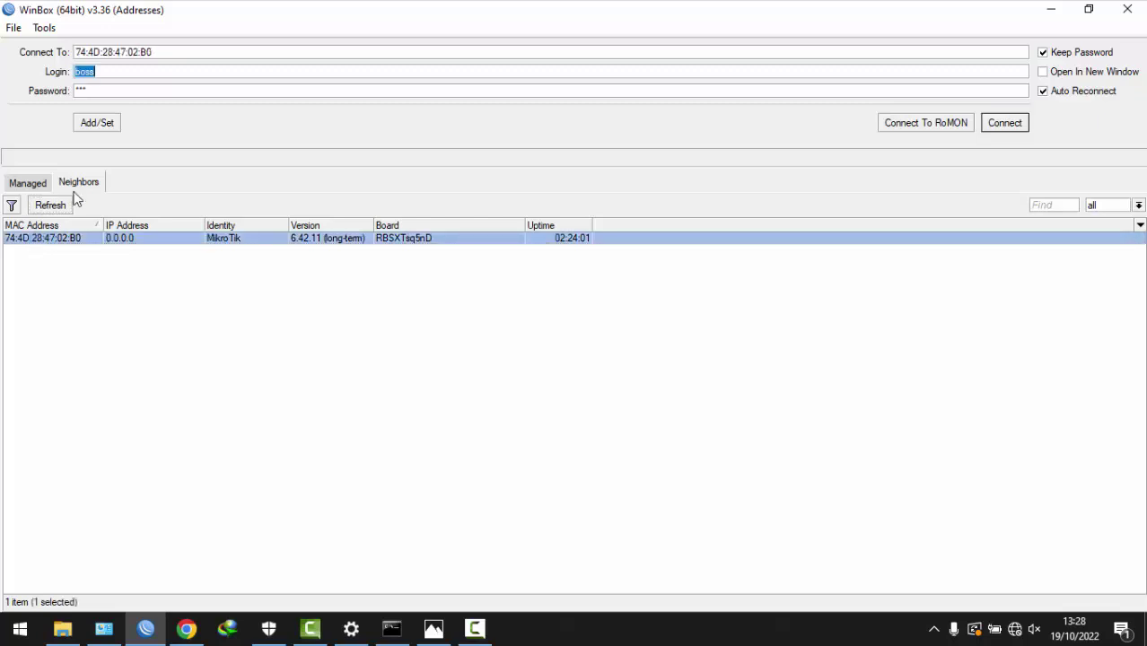
{"action": "type", "text": "admin"}
{"action": "key", "text": "Tab"}
{"action": "key", "text": "BackSpace"}
{"action": "key", "text": "Return"}
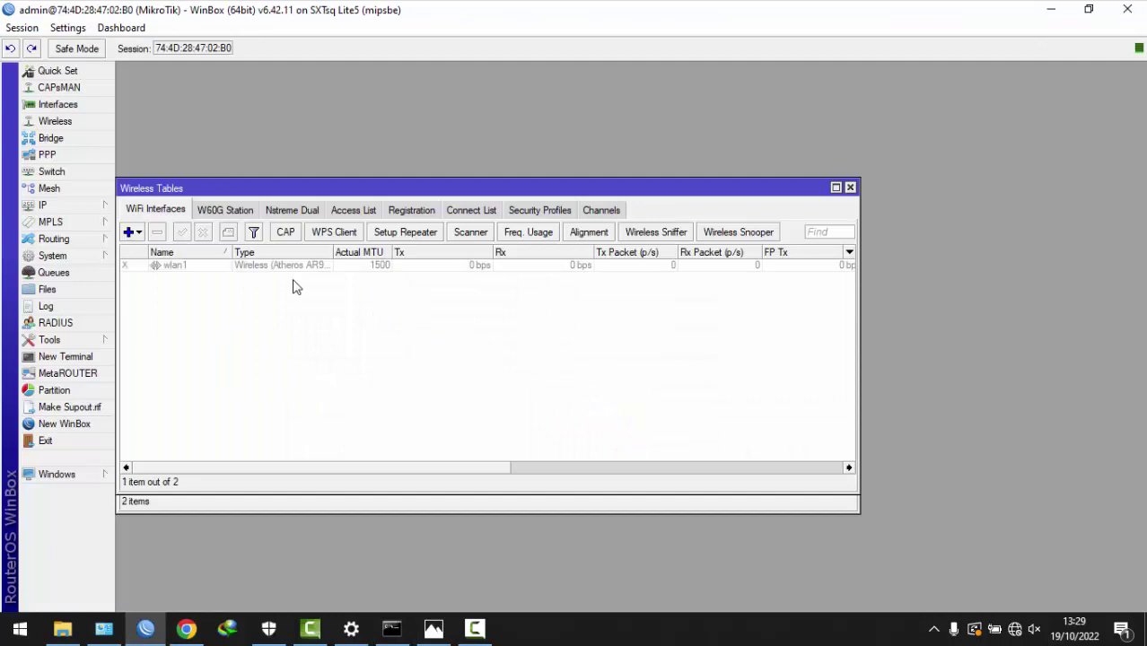
- Type 'client 1' in System Identity, then dismiss the dialog without applying it
{"action": "left_click", "coordinate": [78, 258]}
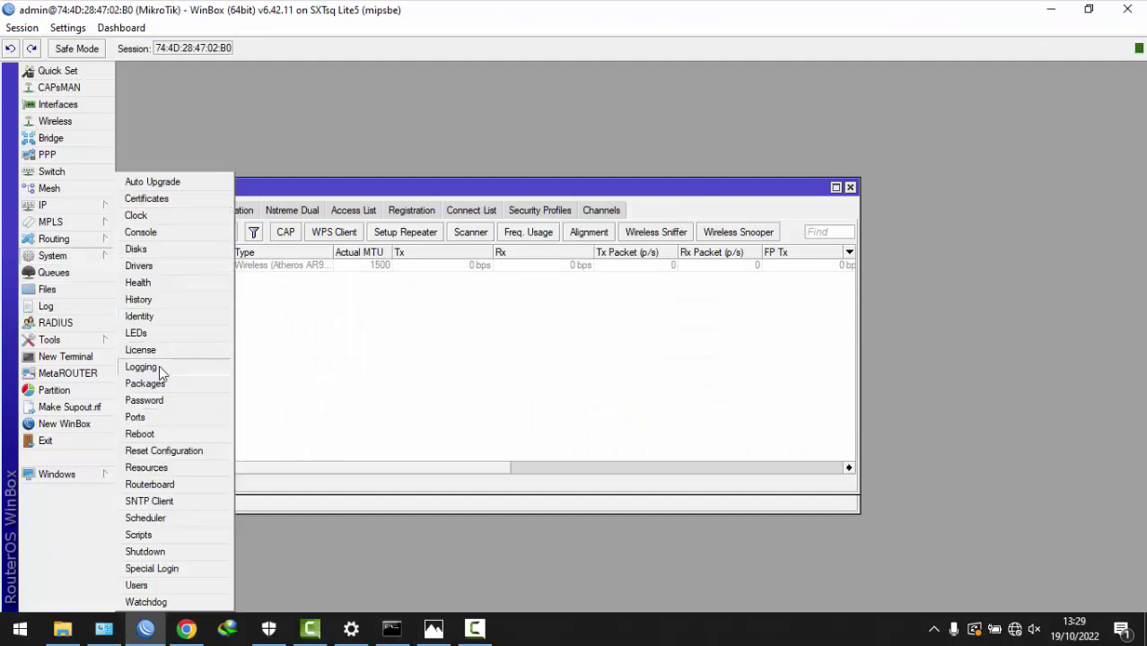
{"action": "left_click", "coordinate": [162, 317]}
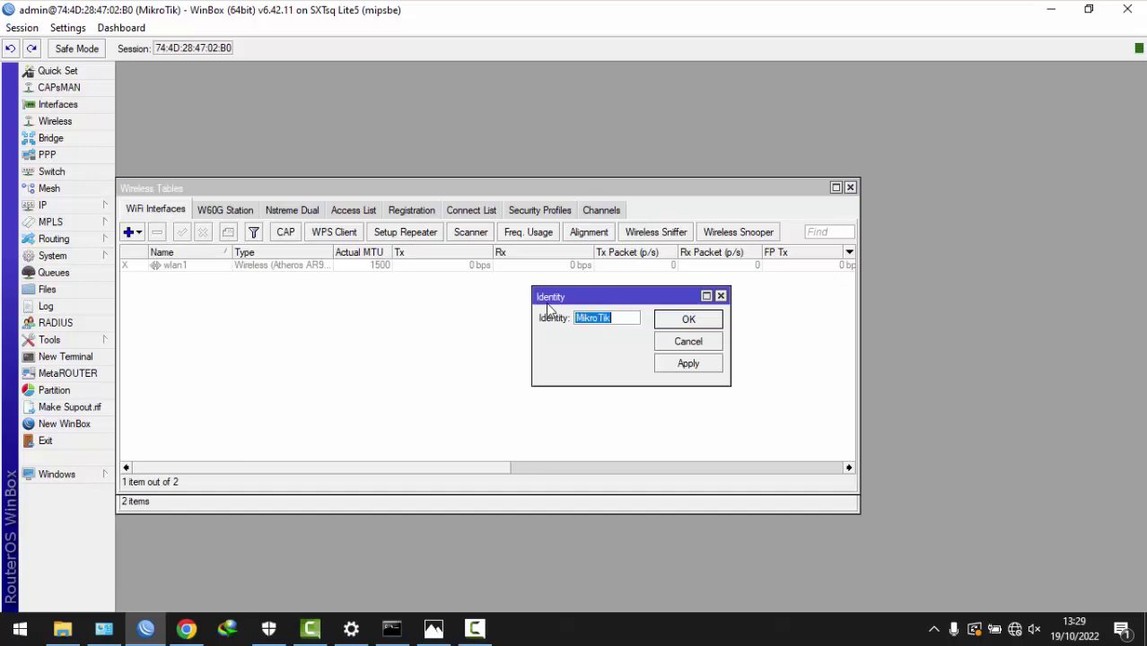
{"action": "type", "text": "client 1"}
{"action": "left_click", "coordinate": [700, 328]}
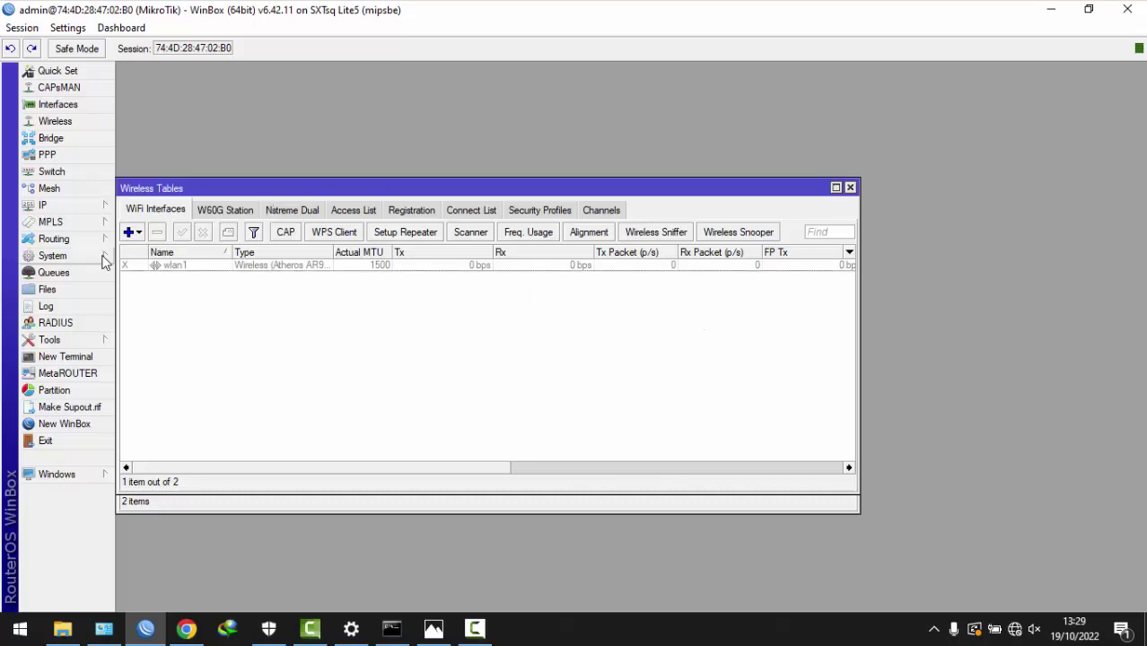
- Check the Client 1 notes on the topology diagram, then go back to WinBox
{"action": "key", "text": "alt+Tab"}
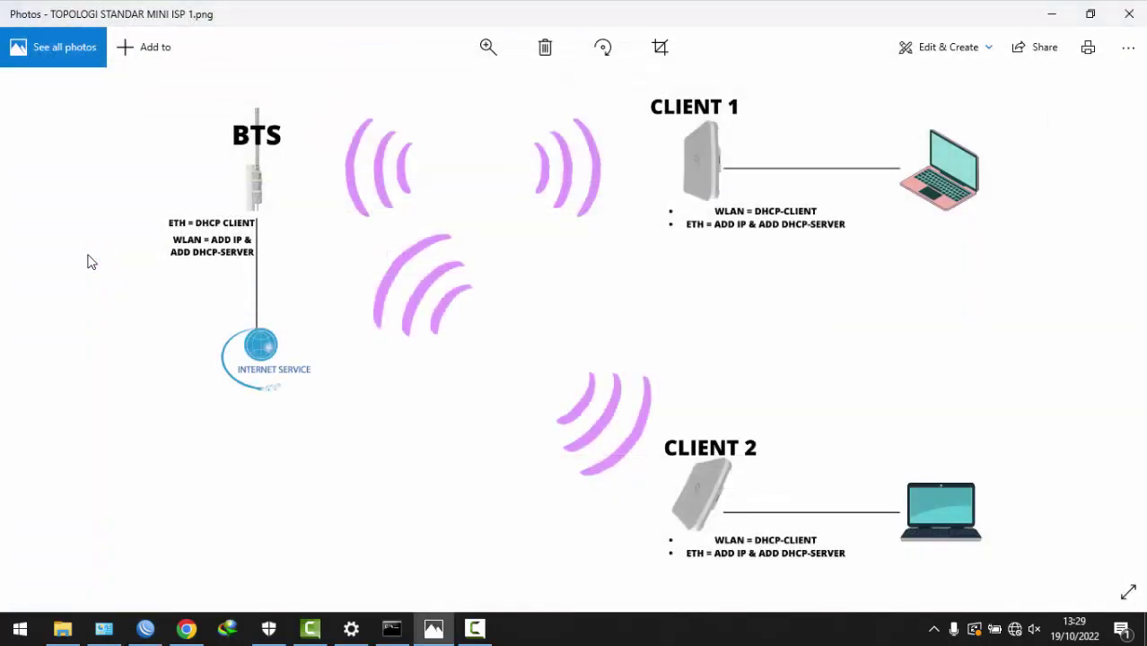
{"action": "left_click", "coordinate": [145, 628]}
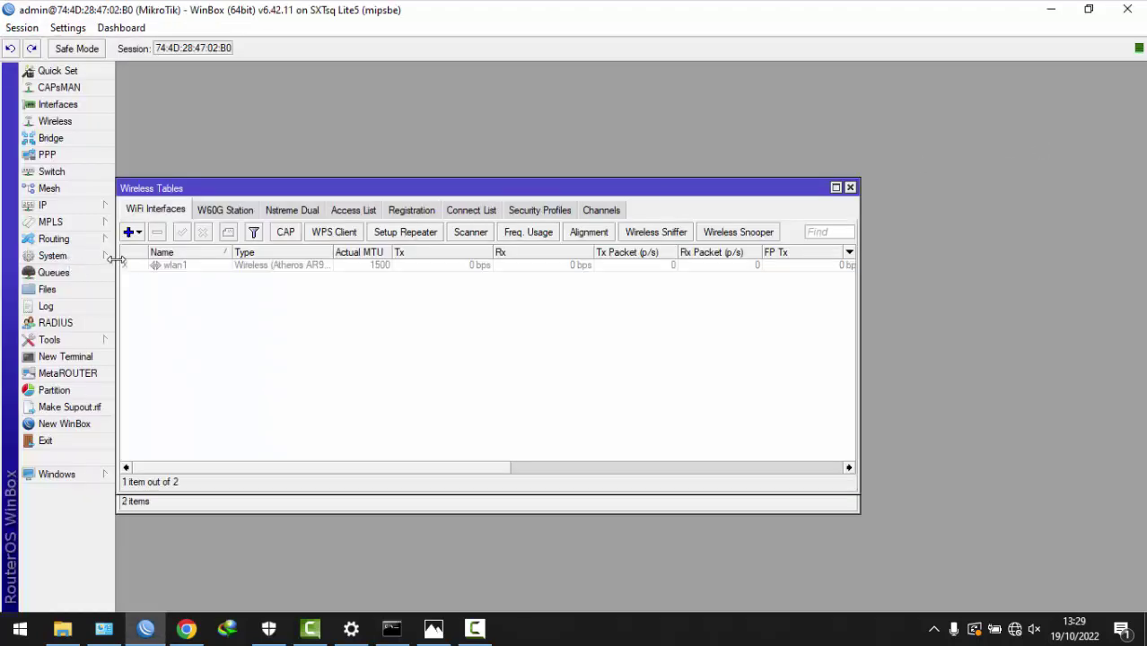
- Set the router identity to 'client 1'
{"action": "left_click", "coordinate": [106, 257]}
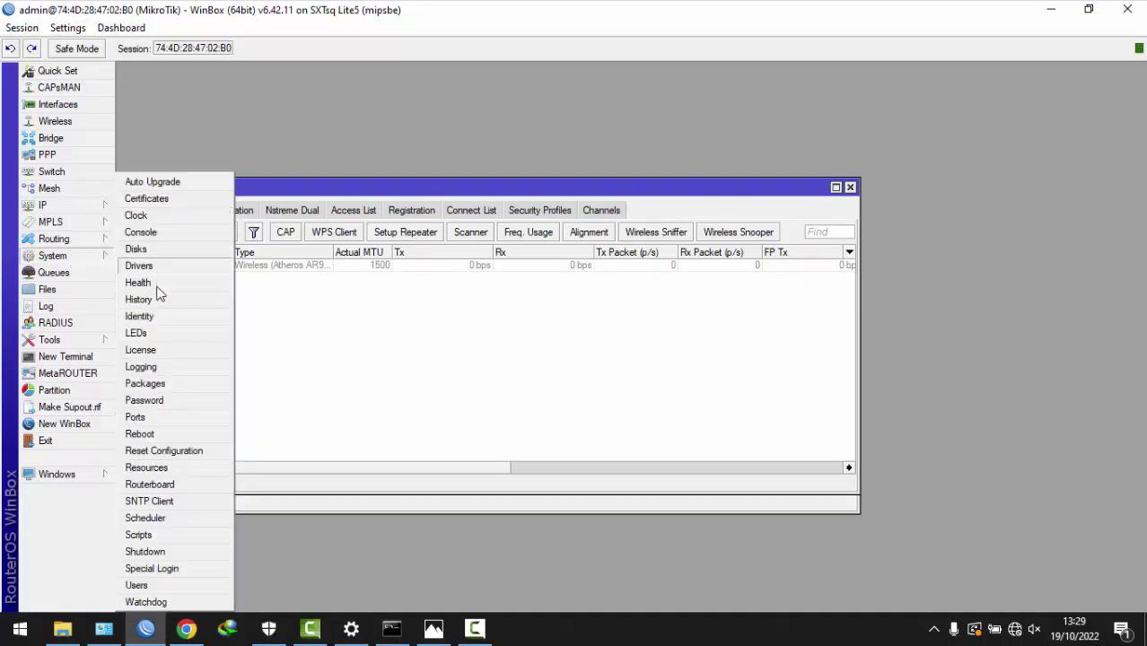
{"action": "left_click", "coordinate": [140, 316]}
{"action": "type", "text": "c"}
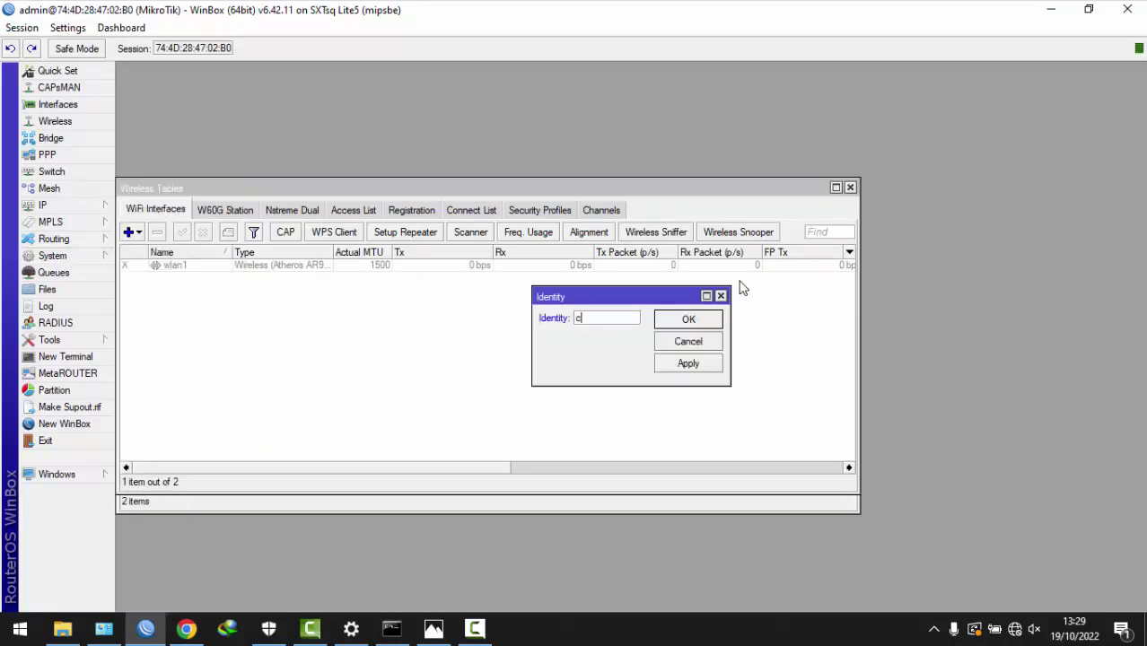
{"action": "type", "text": "lient 1"}
{"action": "left_click", "coordinate": [682, 320]}
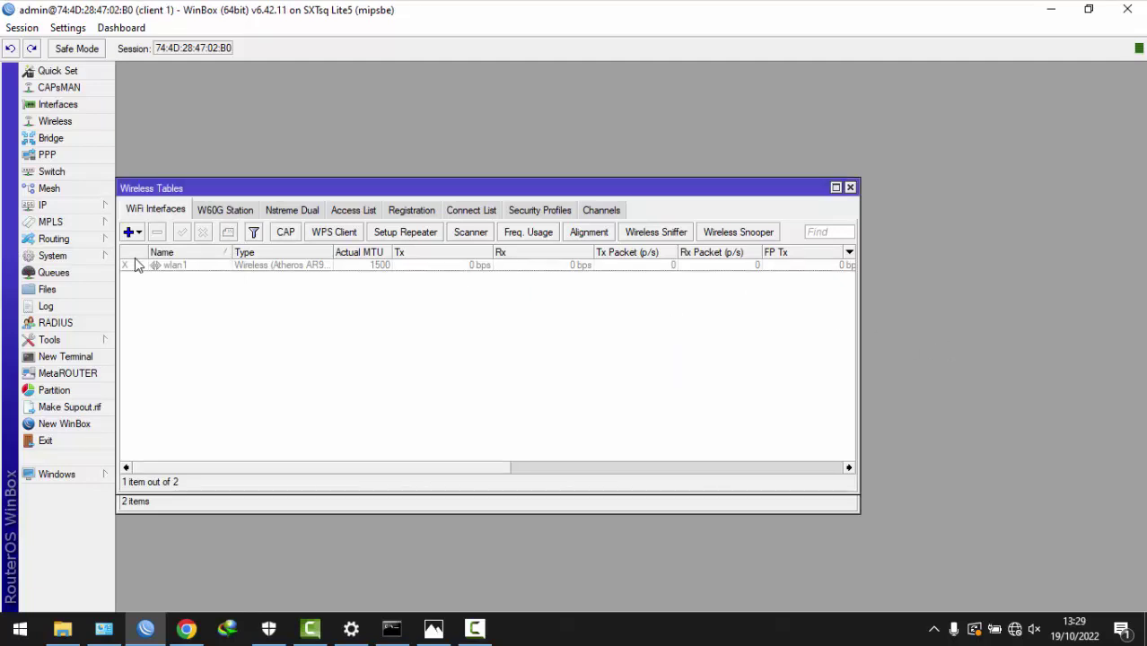
- Add user lapngan in the full group with a password
{"action": "left_click", "coordinate": [93, 258]}
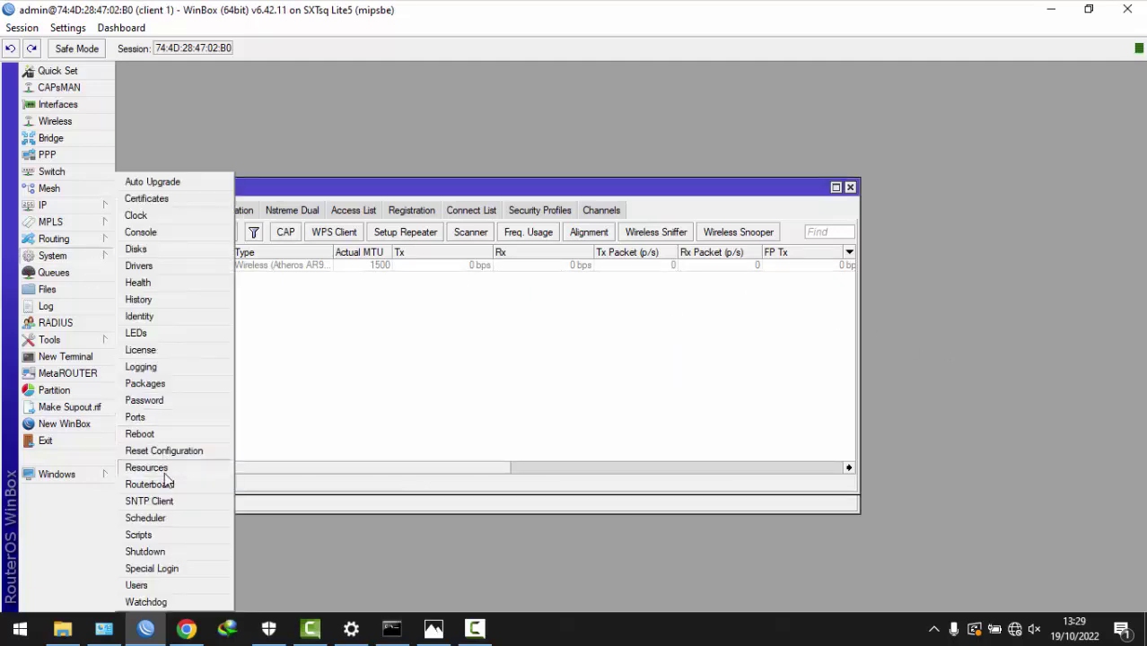
{"action": "left_click", "coordinate": [138, 585]}
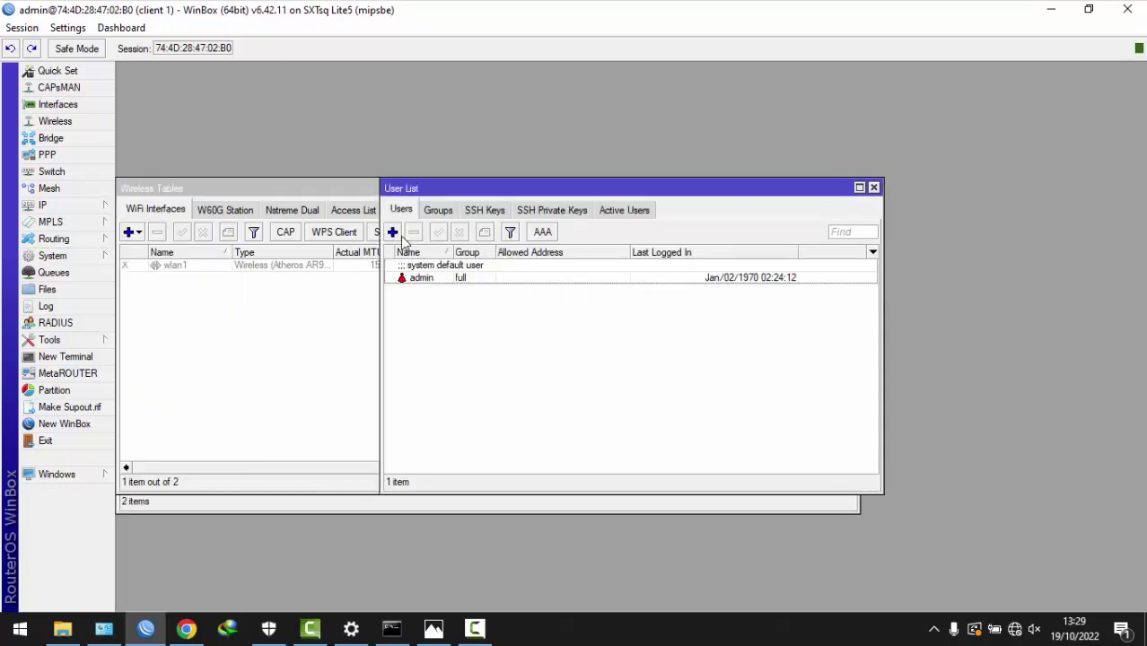
{"action": "left_click", "coordinate": [392, 232]}
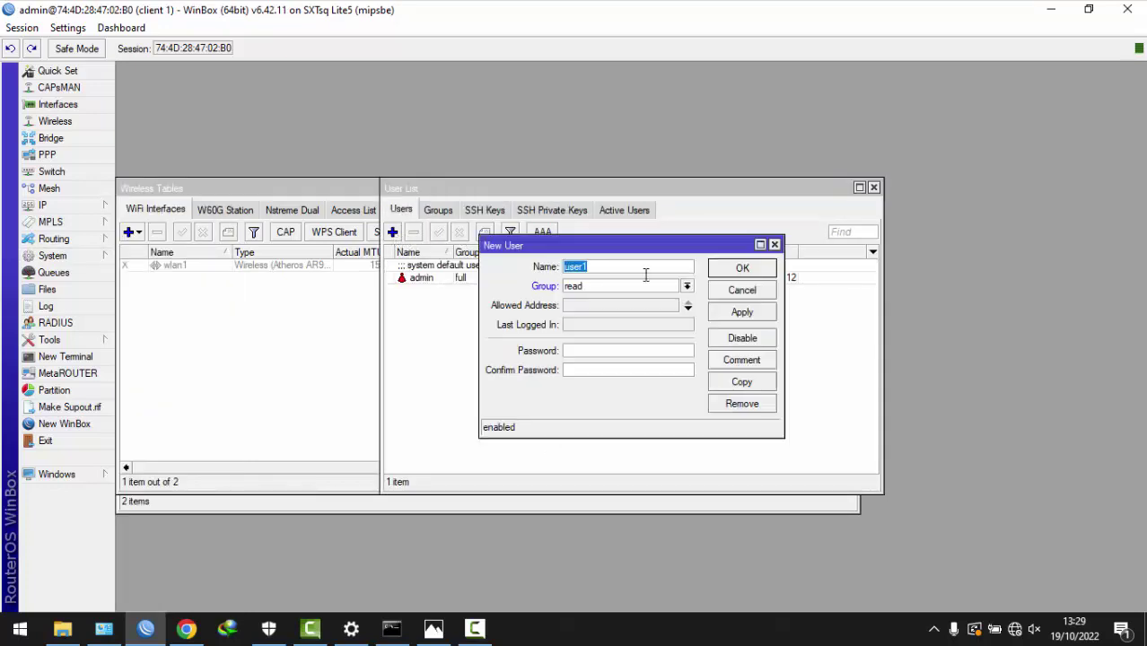
{"action": "type", "text": "lapngan"}
{"action": "left_click", "coordinate": [591, 285]}
{"action": "left_click", "coordinate": [591, 300]}
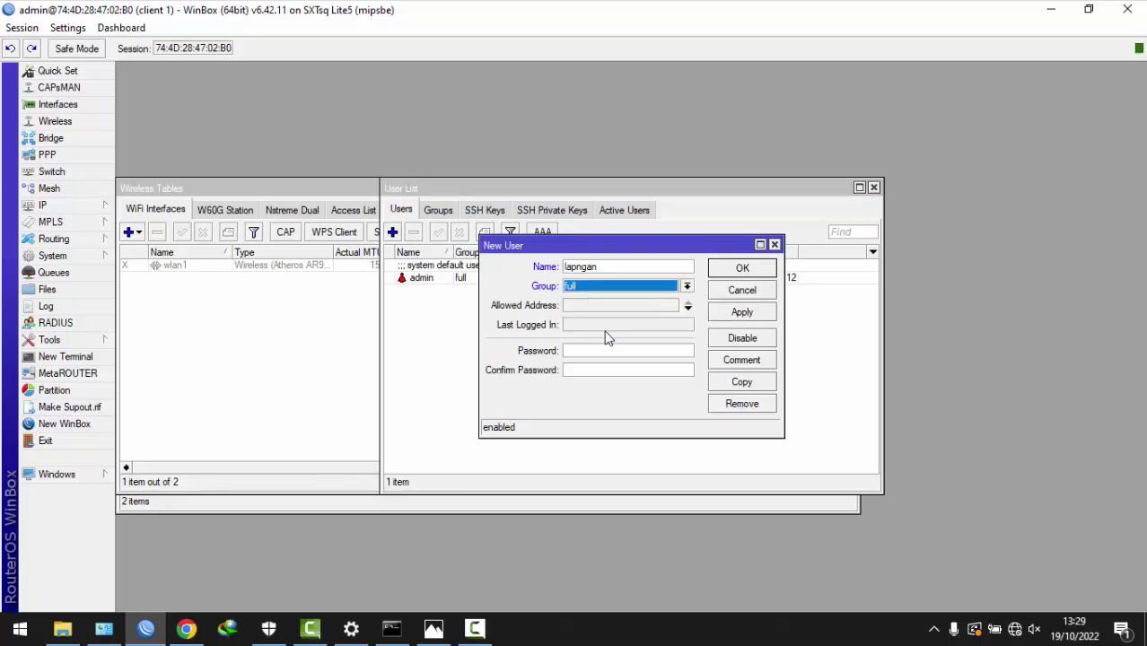
{"action": "left_click", "coordinate": [593, 348]}
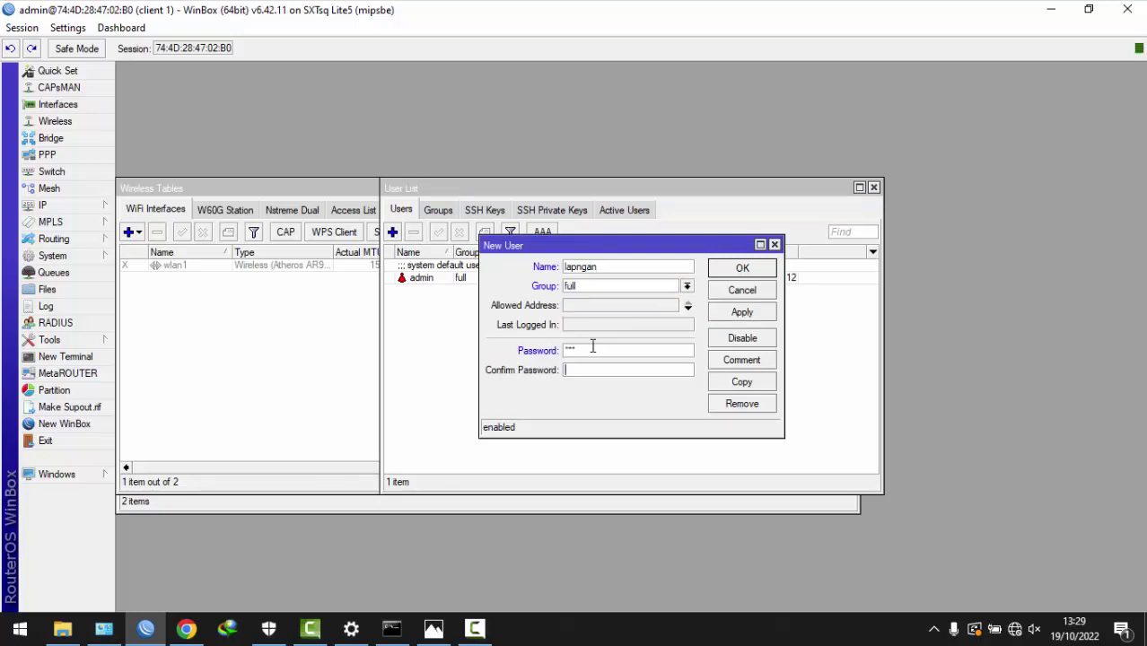
{"action": "left_click", "coordinate": [741, 311]}
{"action": "left_click", "coordinate": [742, 268]}
- Add read-only user umum with a password, then select wlan1 in the wireless list
{"action": "left_click", "coordinate": [392, 231]}
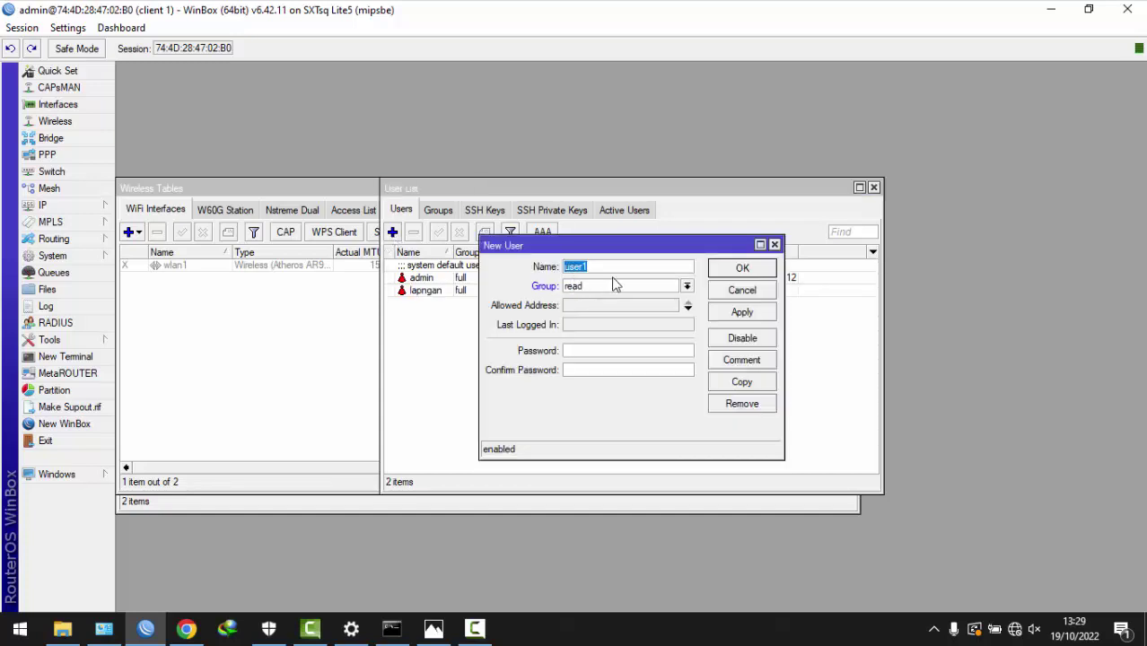
{"action": "type", "text": "umum"}
{"action": "left_click", "coordinate": [606, 349]}
{"action": "type", "text": "123"}
{"action": "left_click", "coordinate": [741, 313]}
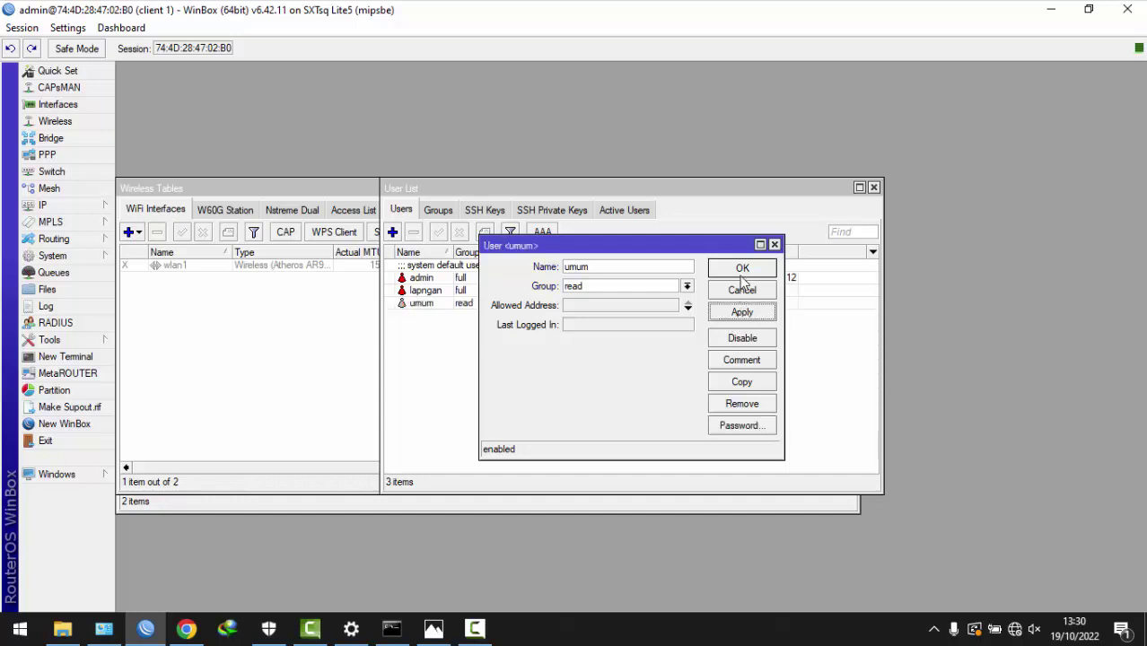
{"action": "left_click", "coordinate": [742, 269]}
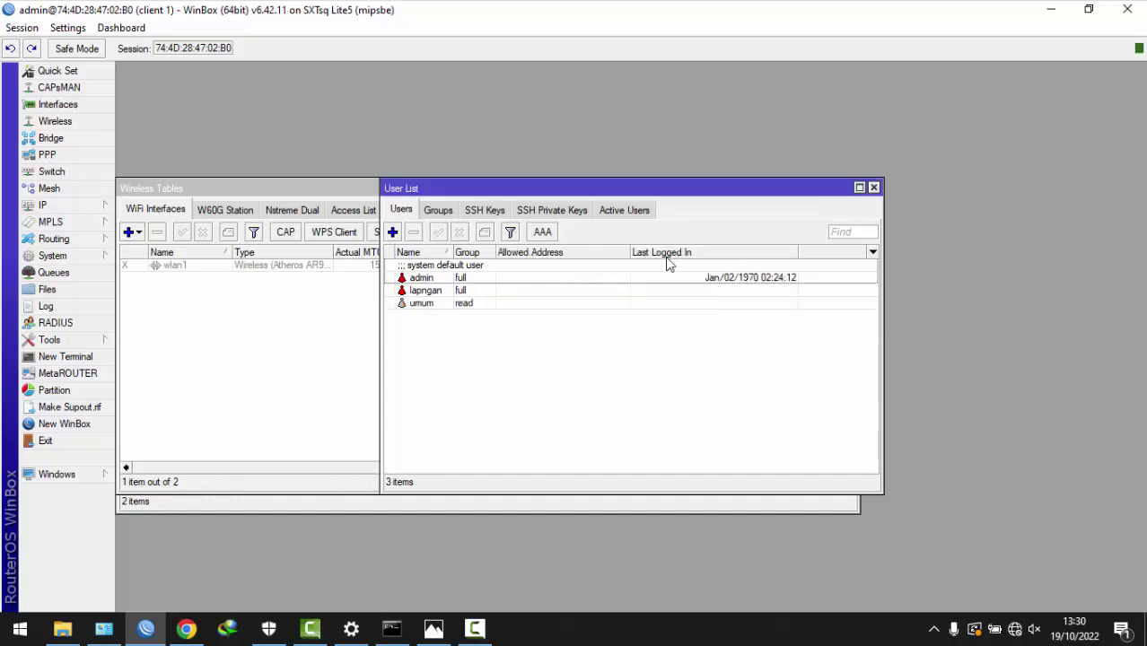
{"action": "left_click", "coordinate": [55, 122]}
{"action": "left_click", "coordinate": [303, 268]}
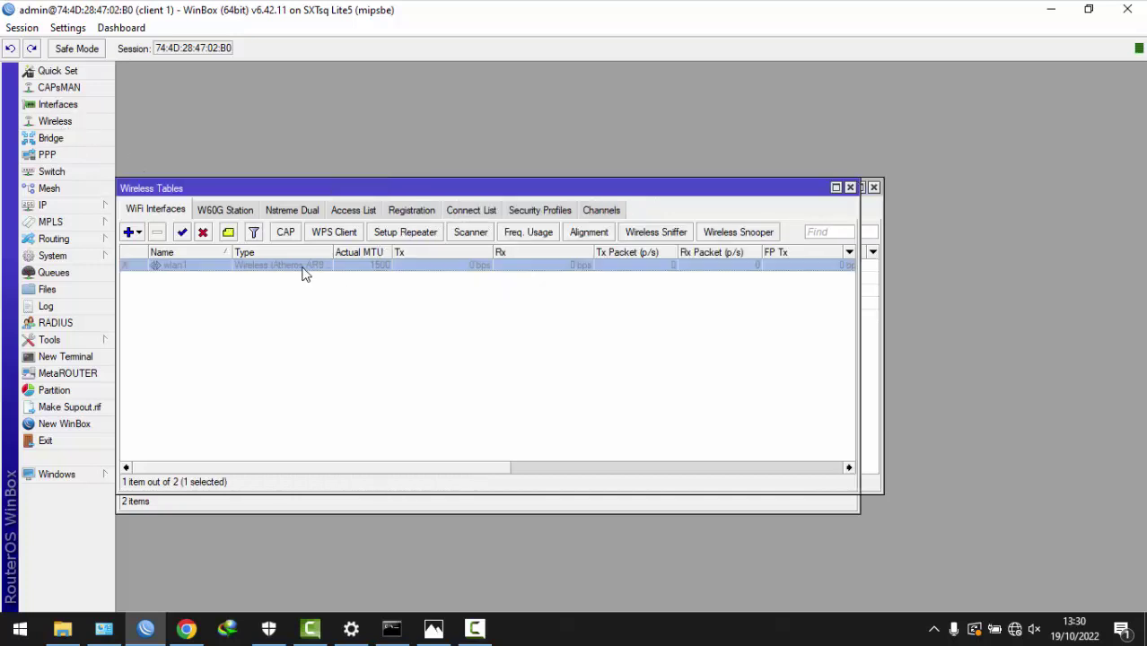
- Enable wlan1 and start a new security profile using dynamic keys with WPA PSK and WPA2 PSK
{"action": "left_click", "coordinate": [182, 234]}
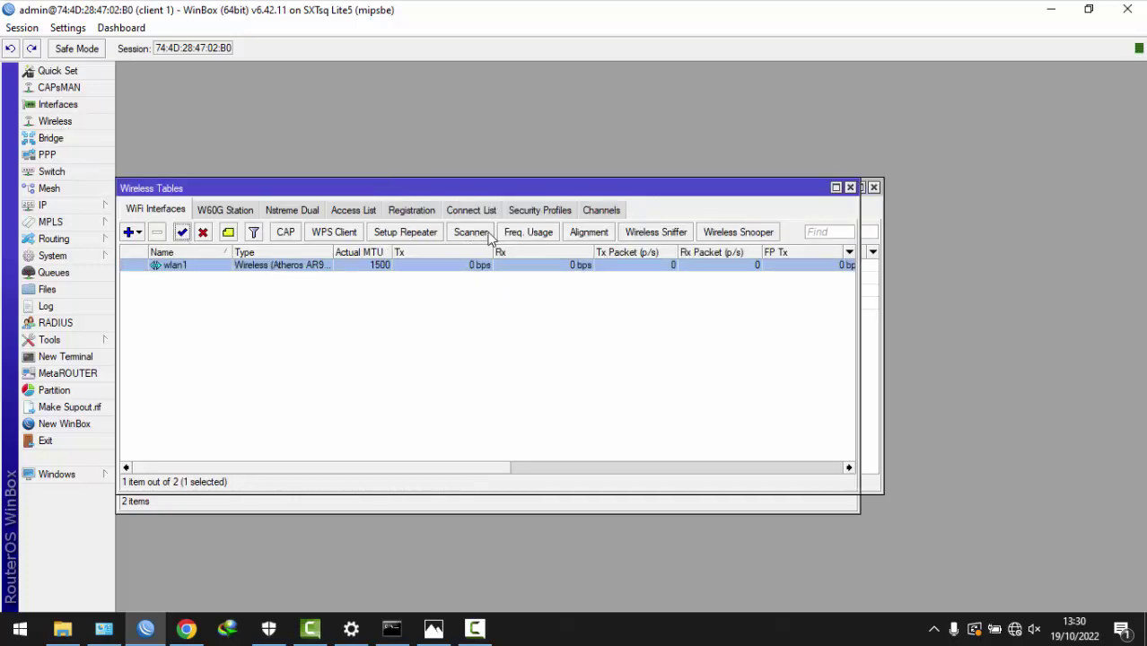
{"action": "left_click", "coordinate": [543, 210]}
{"action": "left_click", "coordinate": [128, 233]}
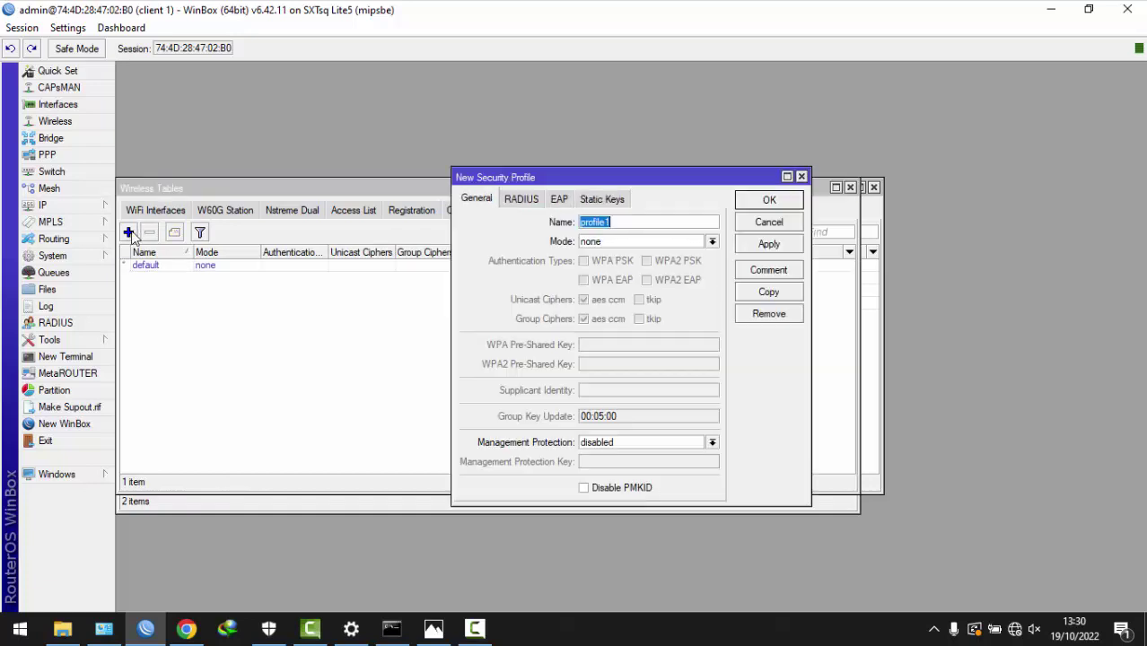
{"action": "left_click", "coordinate": [614, 242]}
{"action": "left_click", "coordinate": [615, 261]}
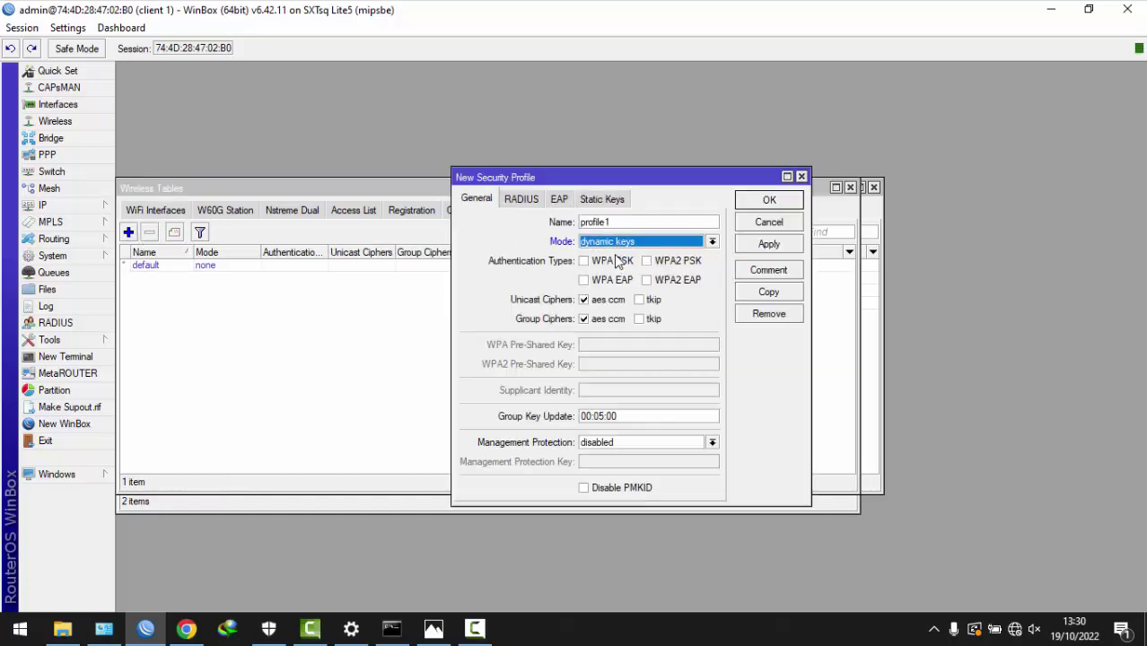
{"action": "left_click", "coordinate": [610, 261]}
{"action": "left_click", "coordinate": [647, 261]}
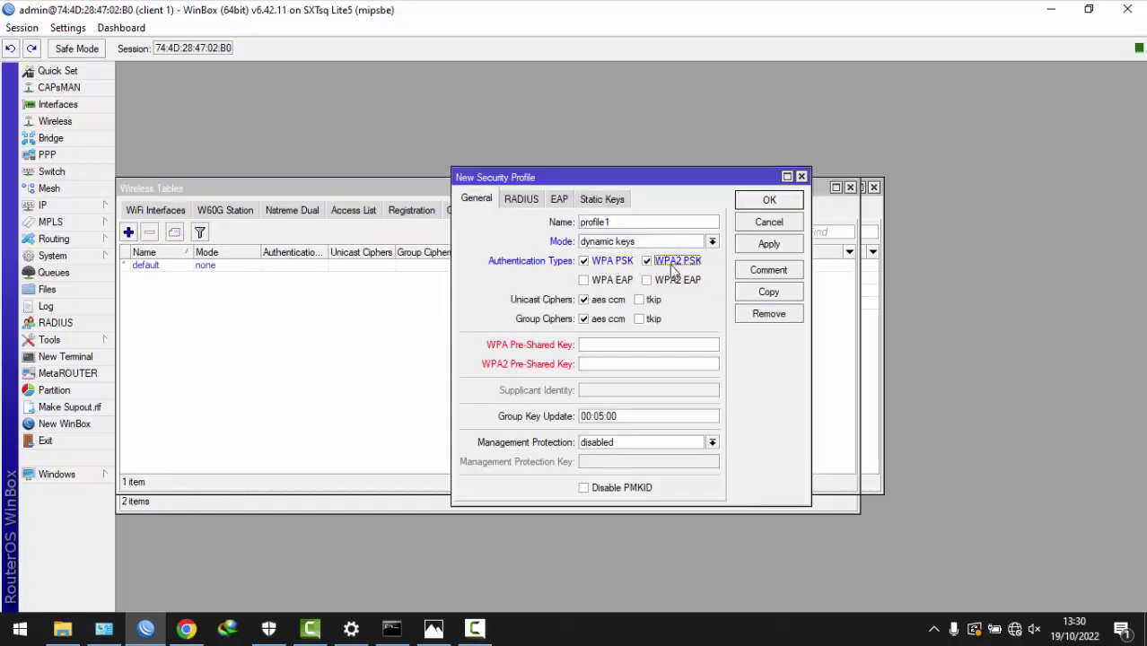
- Enter the WPA and WPA2 pre-shared keys and apply security profile profile1
{"action": "left_click", "coordinate": [603, 346]}
{"action": "type", "text": "12345678"}
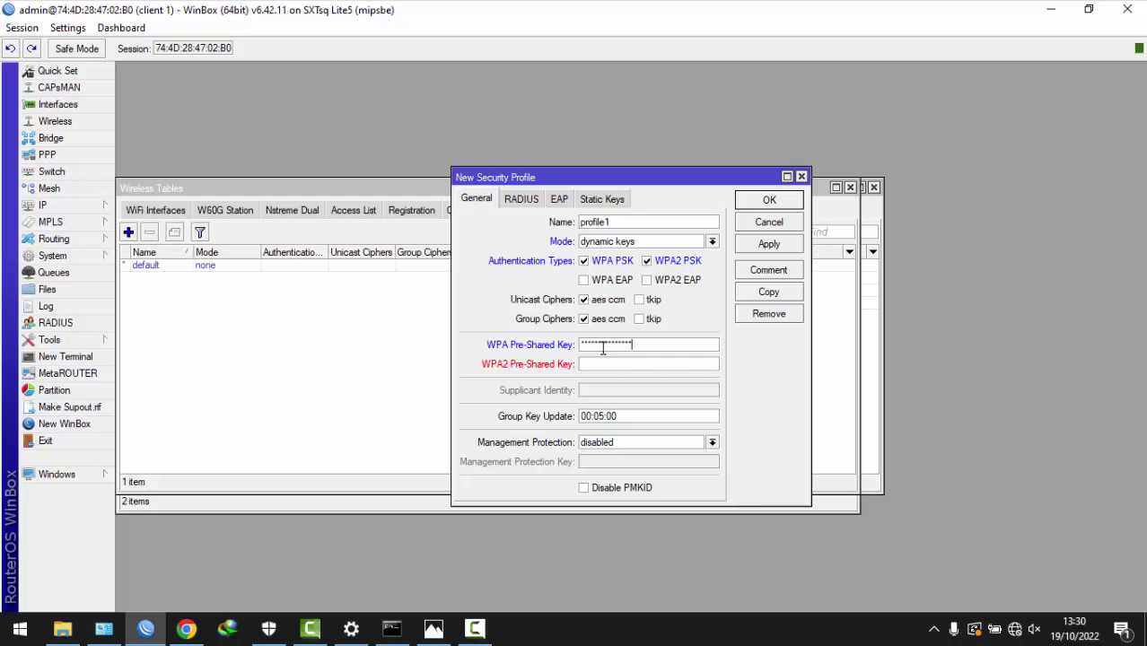
{"action": "key", "text": "BackSpace"}
{"action": "key", "text": "BackSpace"}
{"action": "key", "text": "BackSpace"}
{"action": "key", "text": "BackSpace"}
{"action": "key", "text": "BackSpace"}
{"action": "key", "text": "BackSpace"}
{"action": "key", "text": "BackSpace"}
{"action": "key", "text": "BackSpace"}
{"action": "key", "text": "BackSpace"}
{"action": "key", "text": "BackSpace"}
{"action": "key", "text": "BackSpace"}
{"action": "key", "text": "BackSpace"}
{"action": "key", "text": "BackSpace"}
{"action": "key", "text": "BackSpace"}
{"action": "key", "text": "BackSpace"}
{"action": "key", "text": "BackSpace"}
{"action": "key", "text": "BackSpace"}
{"action": "key", "text": "BackSpace"}
{"action": "key", "text": "BackSpace"}
{"action": "key", "text": "BackSpace"}
{"action": "key", "text": "BackSpace"}
{"action": "key", "text": "BackSpace"}
{"action": "key", "text": "BackSpace"}
{"action": "key", "text": "BackSpace"}
{"action": "key", "text": "BackSpace"}
{"action": "key", "text": "BackSpace"}
{"action": "key", "text": "BackSpace"}
{"action": "key", "text": "BackSpace"}
{"action": "key", "text": "BackSpace"}
{"action": "key", "text": "BackSpace"}
{"action": "key", "text": "BackSpace"}
{"action": "type", "text": "678"}
{"action": "left_click", "coordinate": [609, 363]}
{"action": "type", "text": "12345678"}
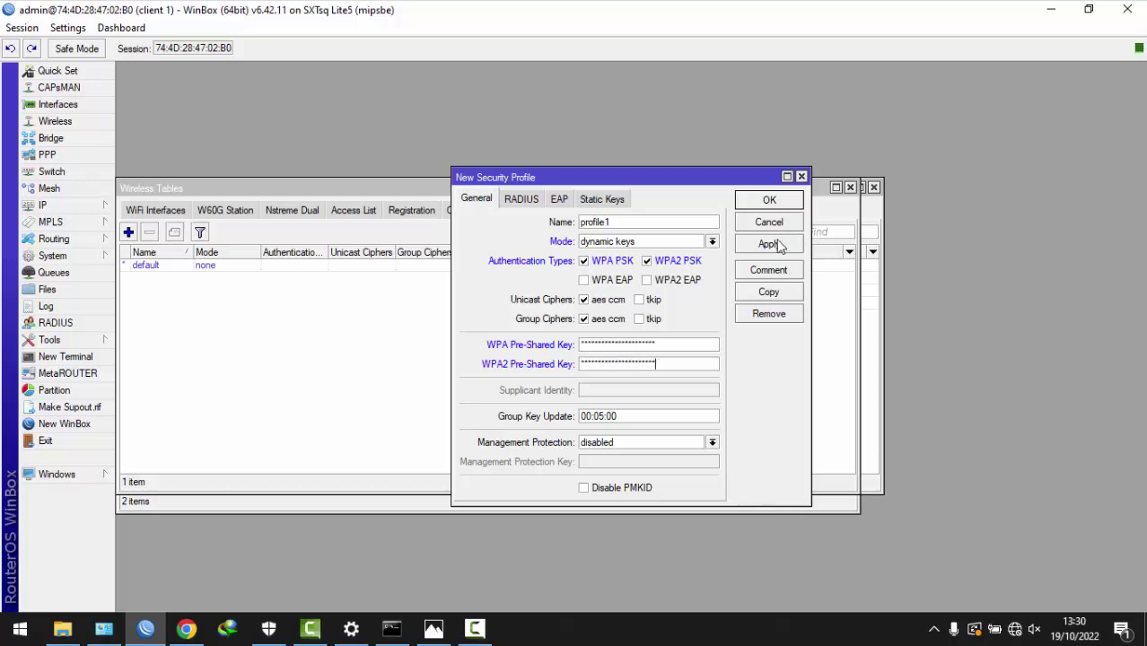
{"action": "left_click", "coordinate": [776, 242]}
- Open wlan1's settings and set the band to 5GHz-A/N at frequency 5770 MHz
{"action": "left_click", "coordinate": [769, 199]}
{"action": "left_click", "coordinate": [157, 210]}
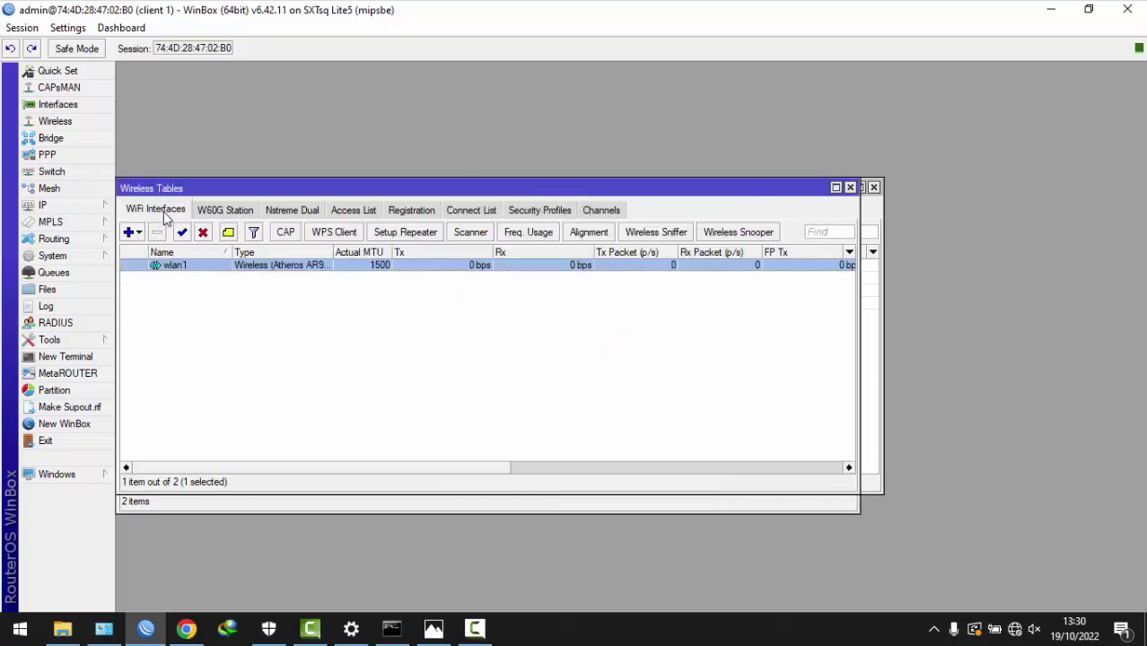
{"action": "double_click", "coordinate": [238, 269]}
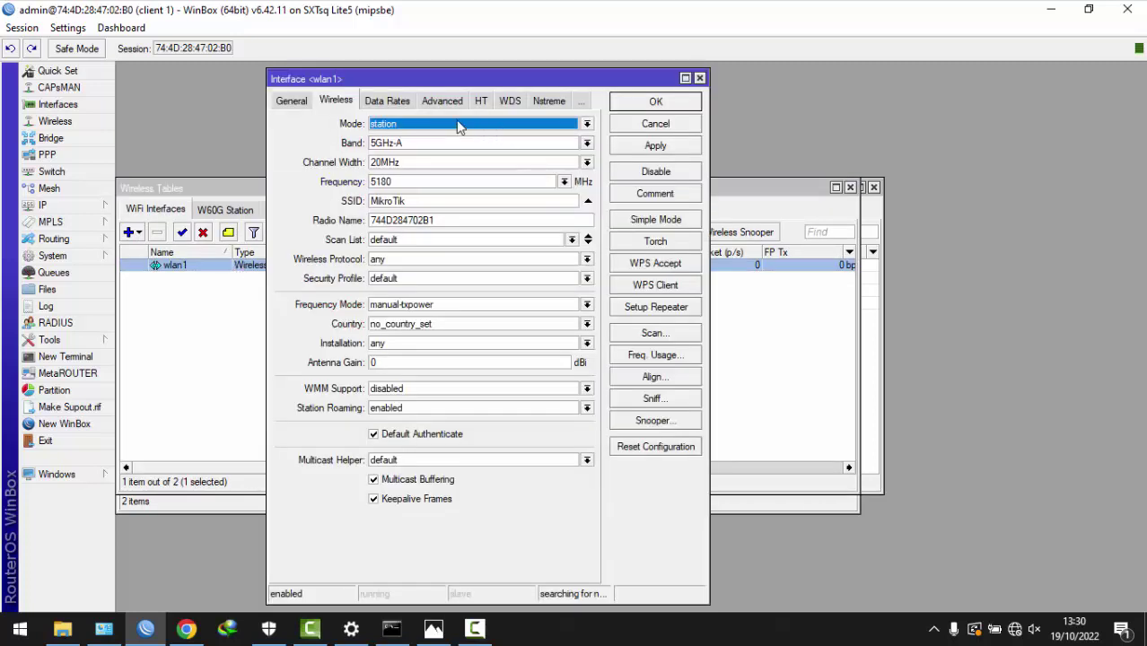
{"action": "left_click", "coordinate": [418, 142]}
{"action": "left_click", "coordinate": [413, 182]}
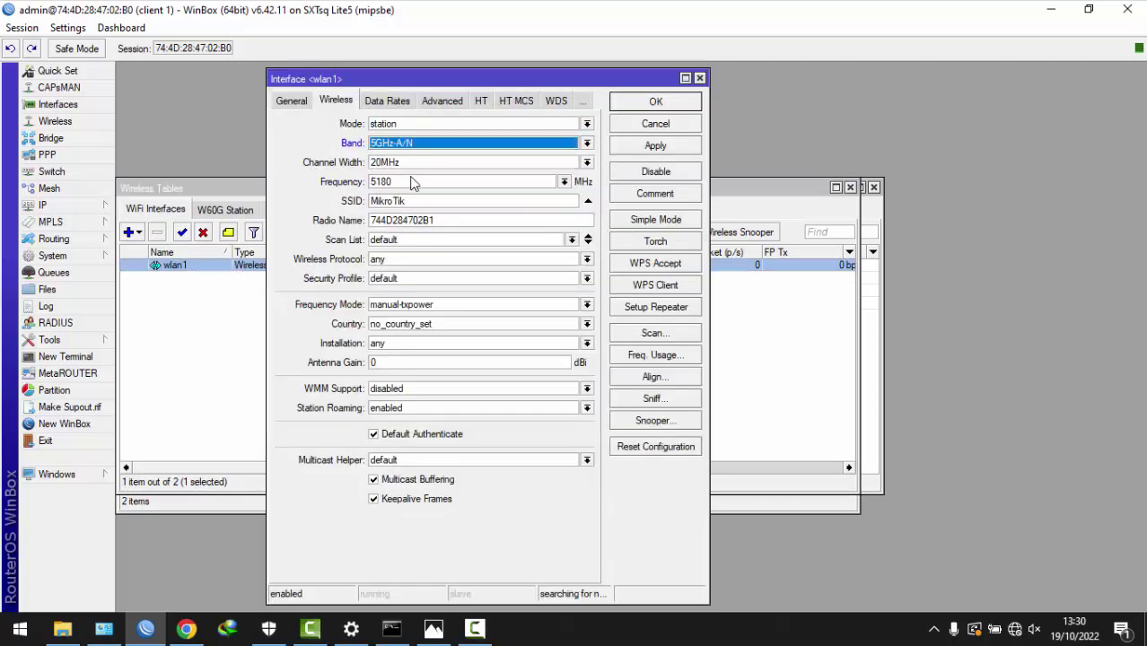
{"action": "left_click_drag", "start_coordinate": [433, 182], "coordinate": [175, 178]}
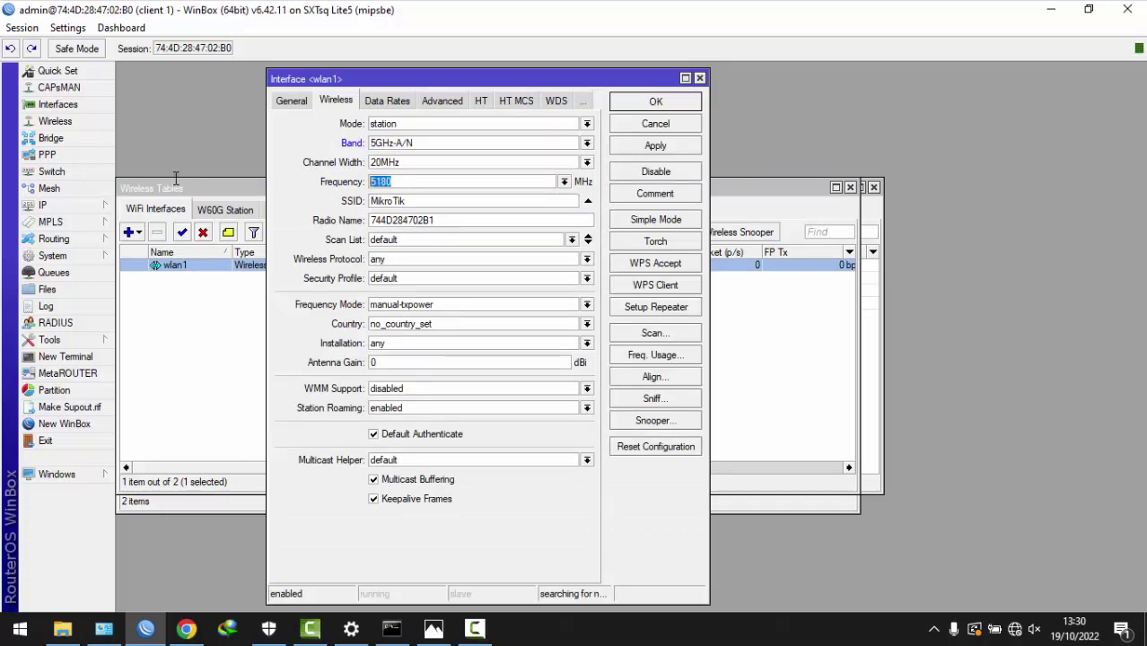
{"action": "type", "text": "577"}
- Set the radio name to client_1 and the scan list to 5770
{"action": "left_click_drag", "start_coordinate": [460, 220], "coordinate": [141, 205]}
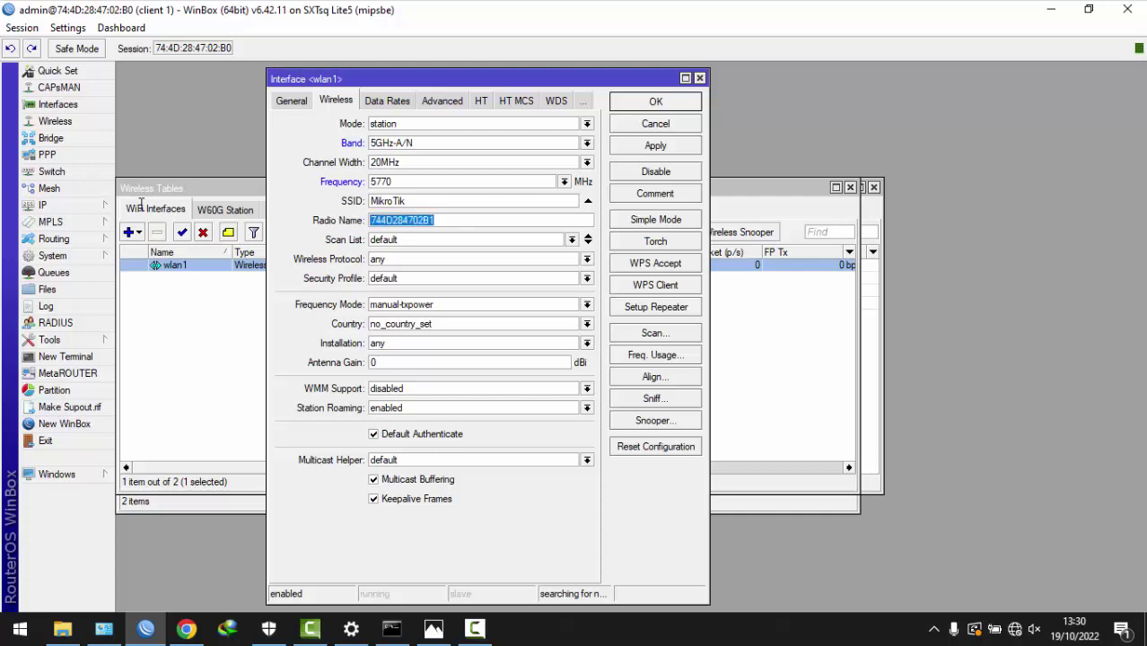
{"action": "type", "text": "client_1"}
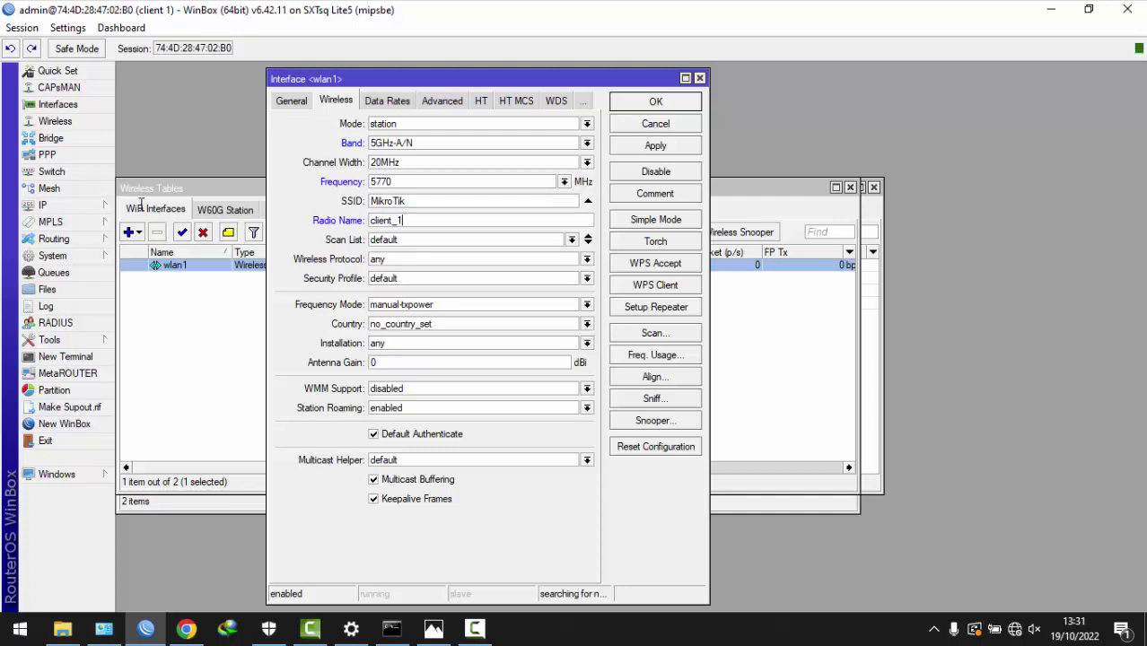
{"action": "key", "text": "Tab"}
{"action": "type", "text": "5770"}
- Choose protocol 802.11, security profile profile1 and superchannel frequency mode, then apply
{"action": "left_click", "coordinate": [402, 259]}
{"action": "left_click", "coordinate": [397, 270]}
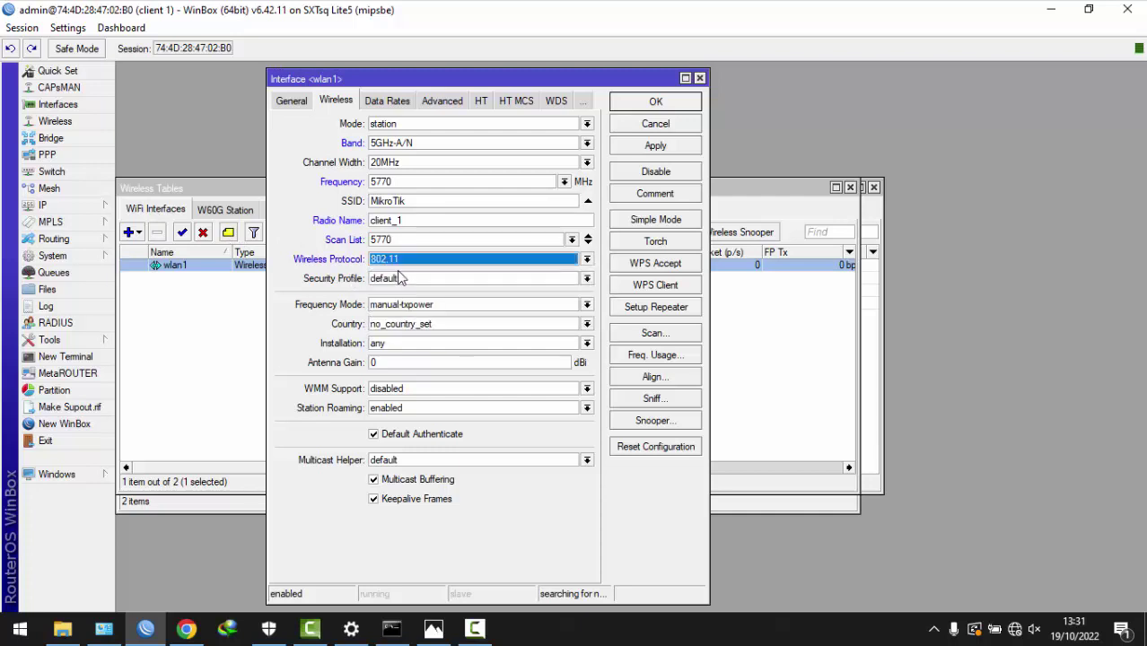
{"action": "left_click", "coordinate": [398, 273]}
{"action": "left_click", "coordinate": [401, 300]}
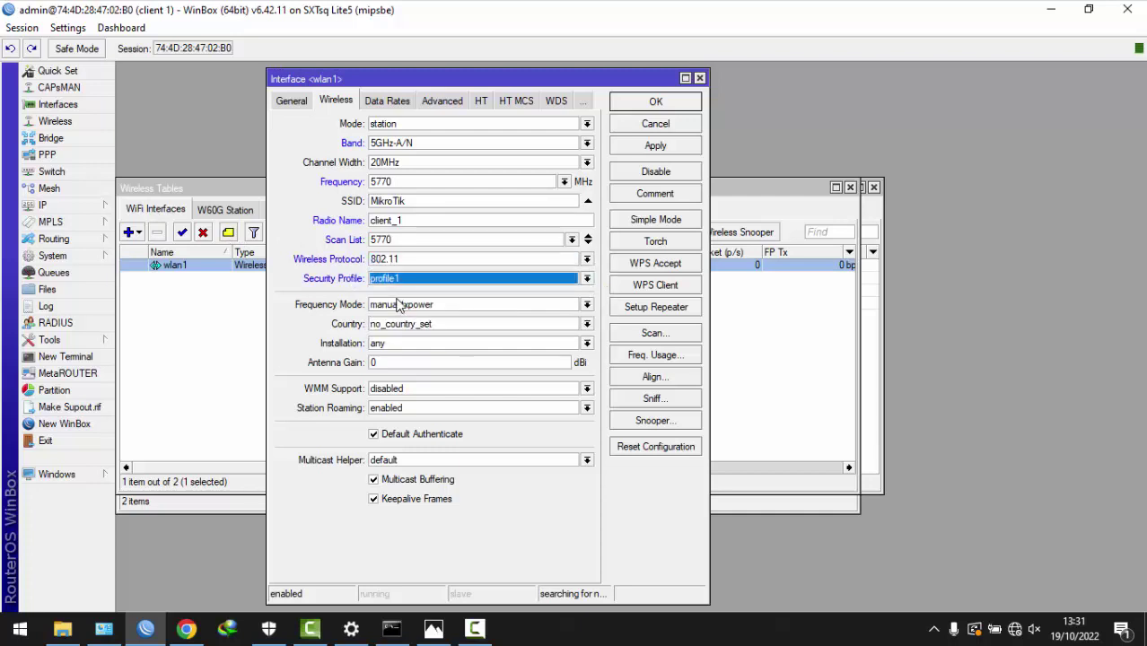
{"action": "left_click", "coordinate": [399, 305]}
{"action": "left_click", "coordinate": [395, 342]}
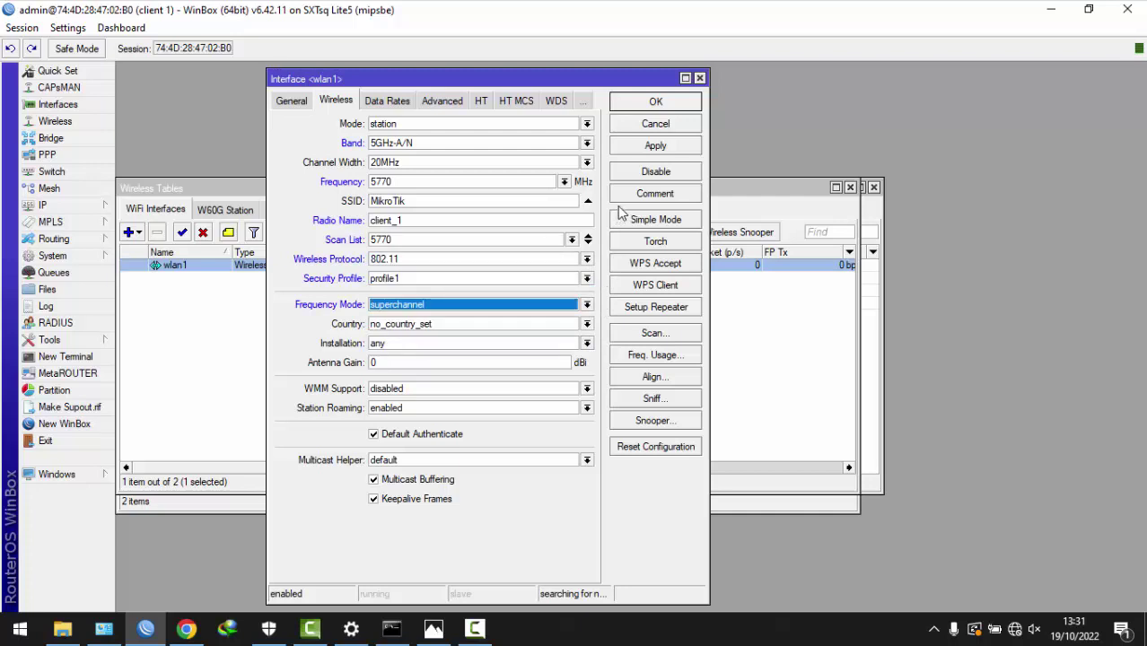
{"action": "left_click", "coordinate": [656, 145]}
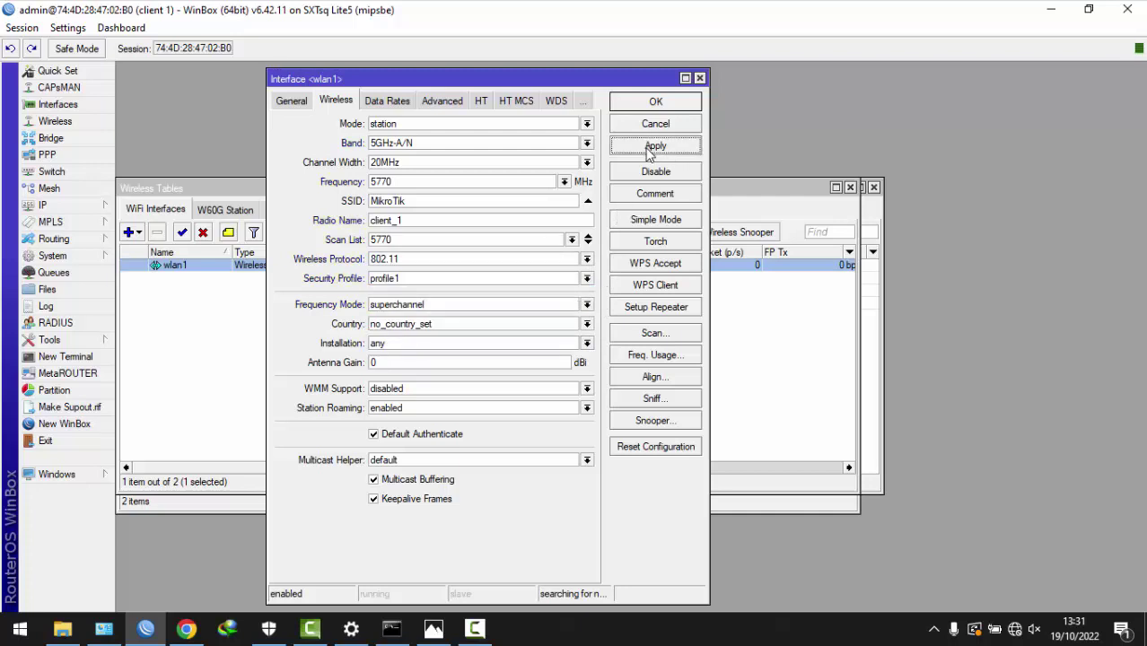
- Scan for access points and connect wlan1 to Sayarapa_net
{"action": "left_click", "coordinate": [651, 334]}
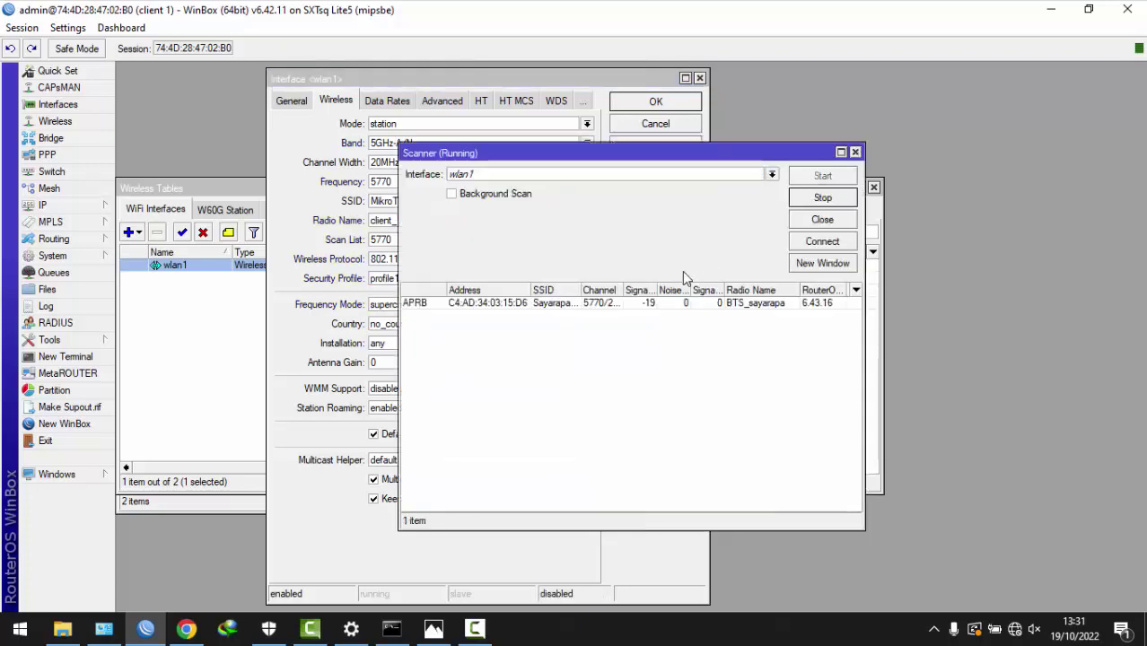
{"action": "left_click_drag", "start_coordinate": [581, 290], "coordinate": [605, 290]}
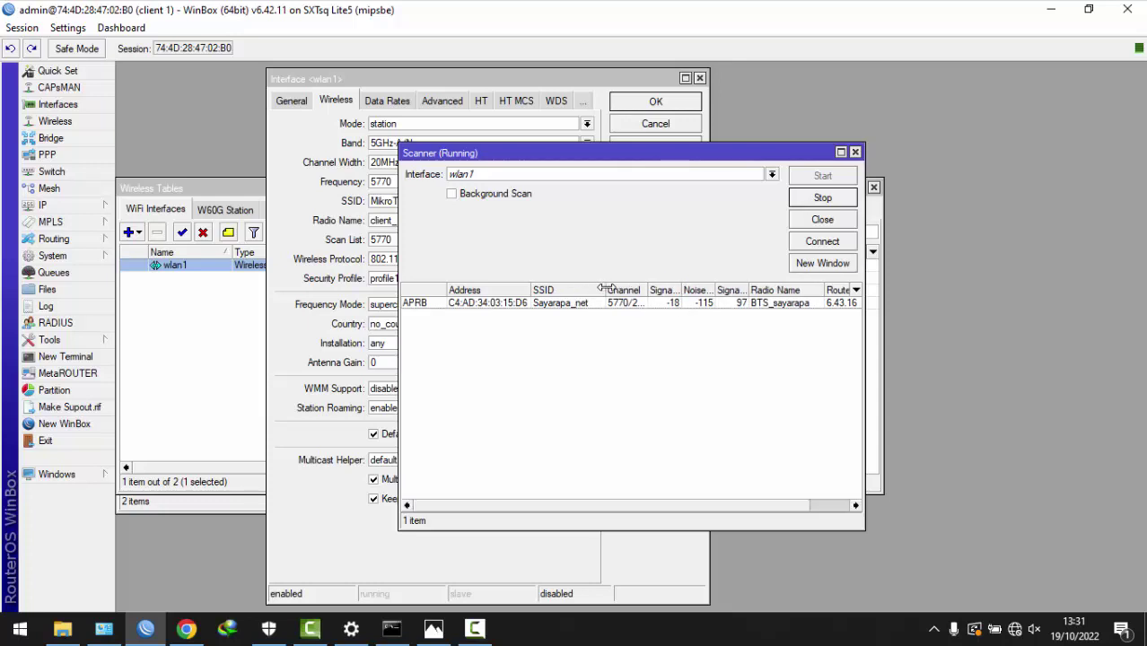
{"action": "left_click", "coordinate": [554, 305]}
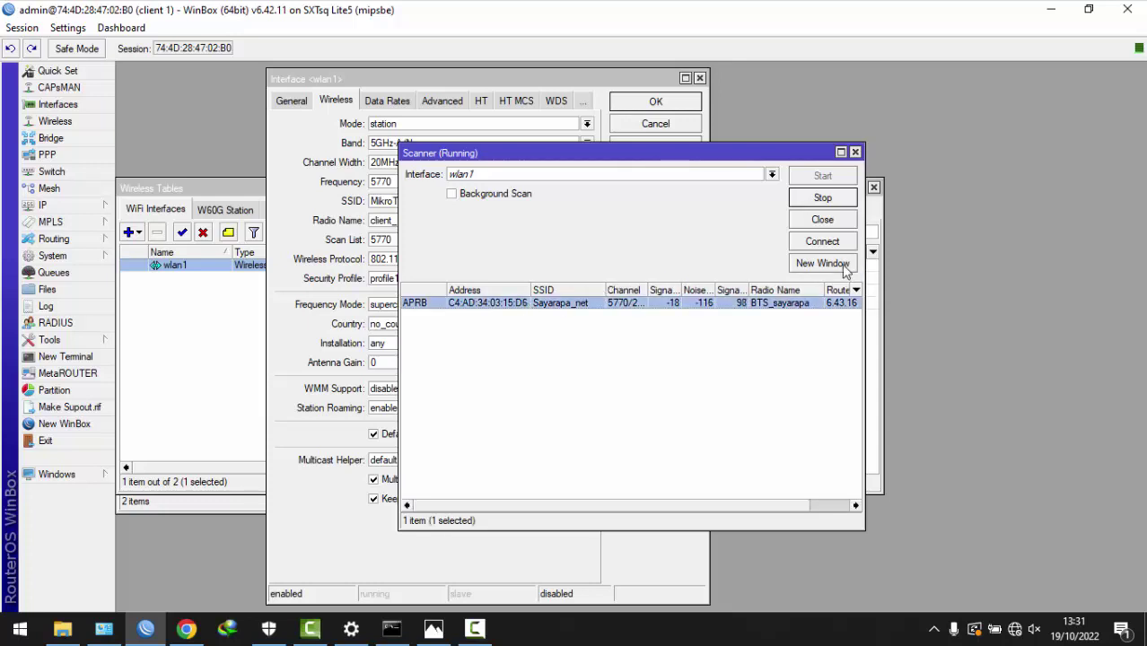
{"action": "left_click", "coordinate": [822, 241]}
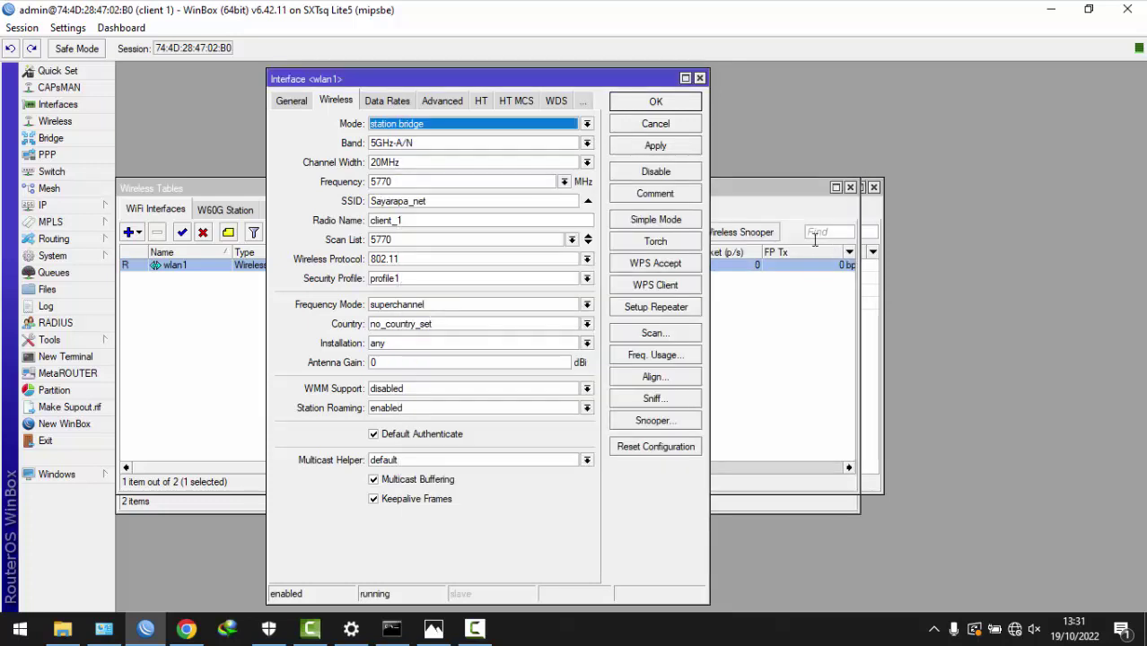
{"action": "left_click", "coordinate": [657, 103]}
- Check the Registration table shows the BTS_sayarapa access point and review the topology diagram
{"action": "left_click", "coordinate": [409, 210]}
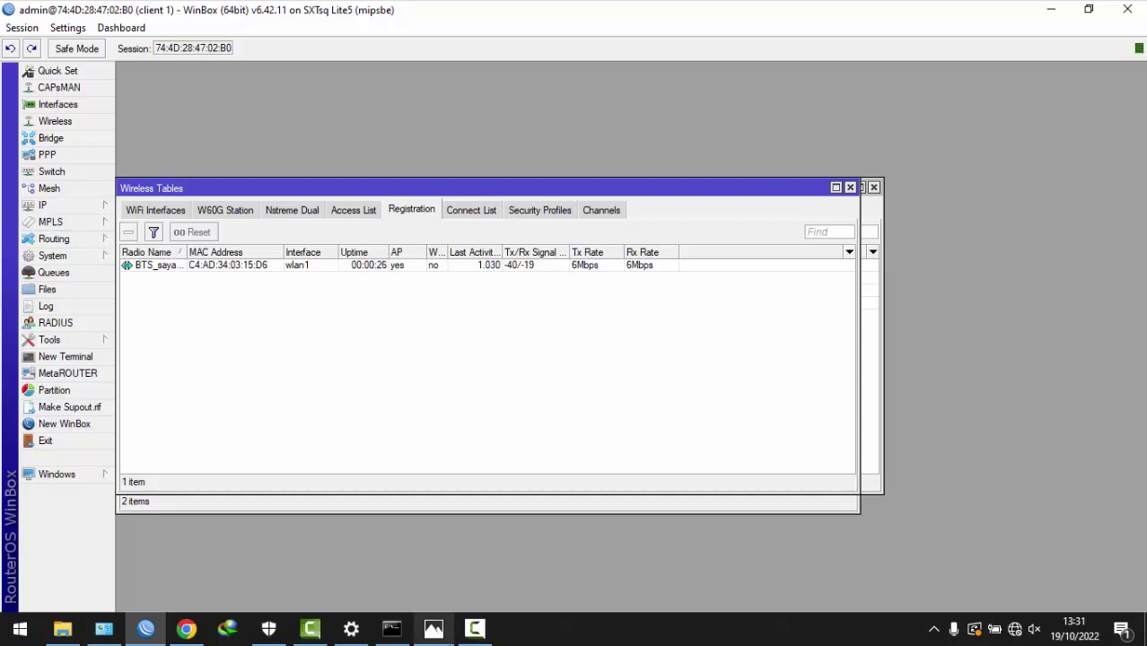
{"action": "left_click", "coordinate": [434, 629]}
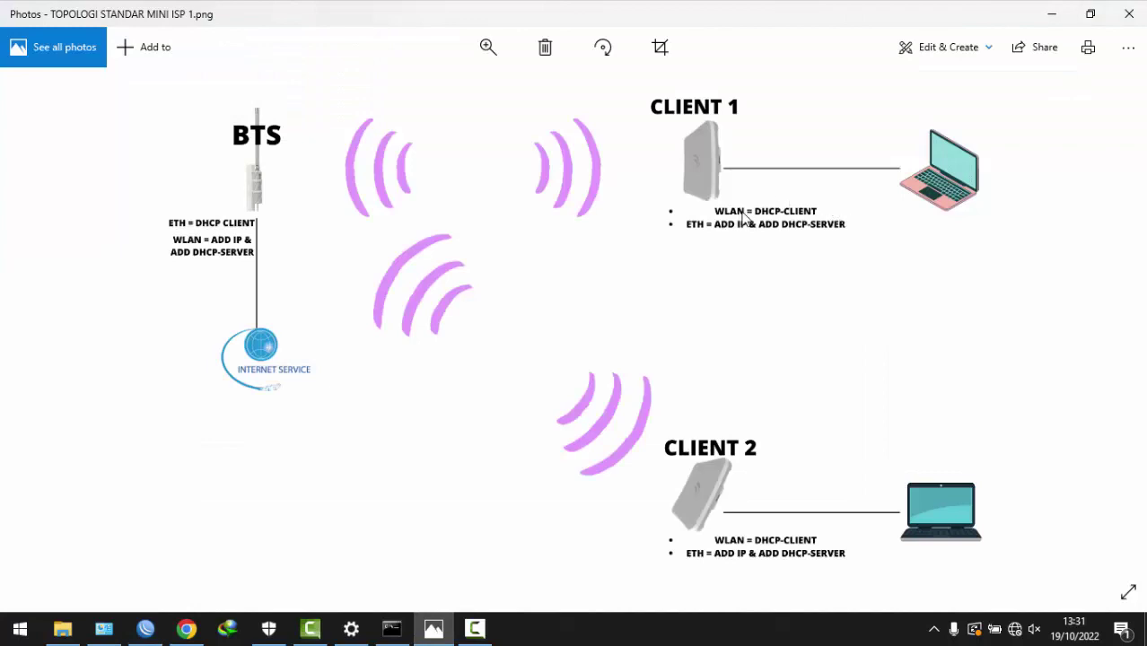
{"action": "left_click", "coordinate": [1051, 12]}
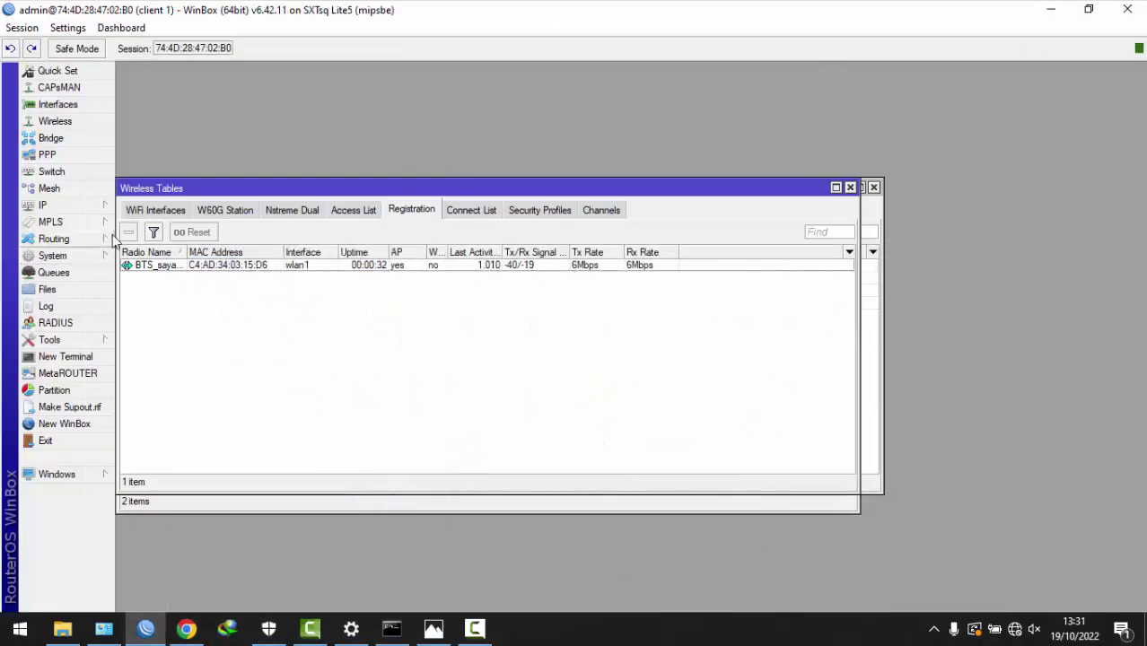
{"action": "left_click", "coordinate": [75, 205]}
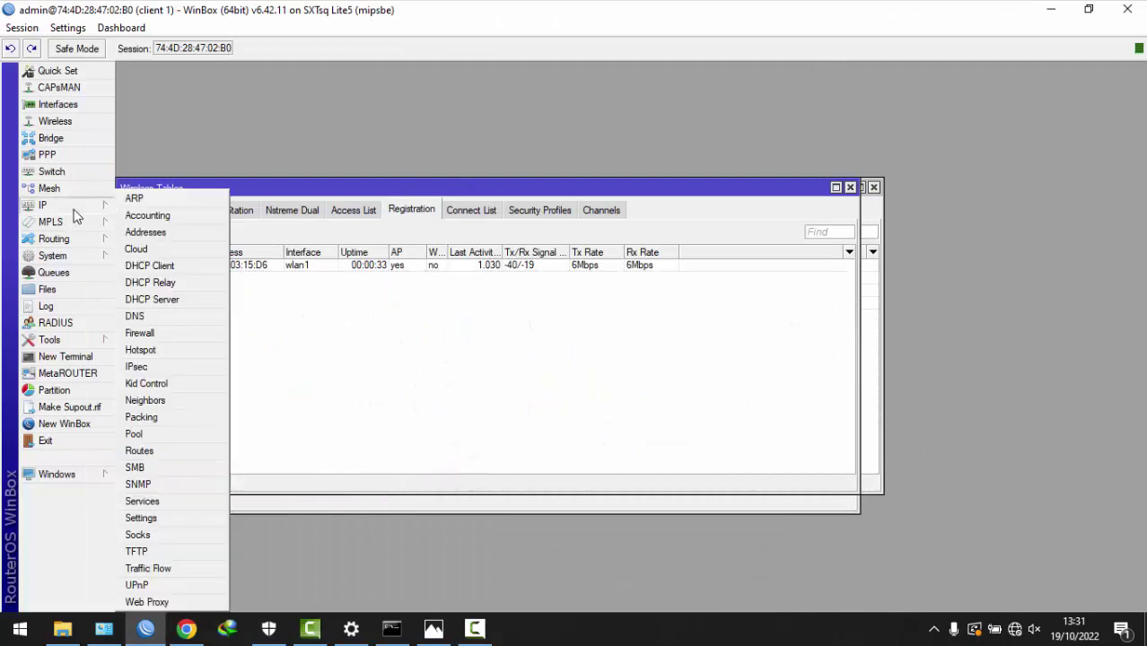
- Add a DHCP client on wlan1 and verify it obtains 10.10.10.254/24
{"action": "left_click", "coordinate": [153, 268]}
{"action": "left_click", "coordinate": [445, 233]}
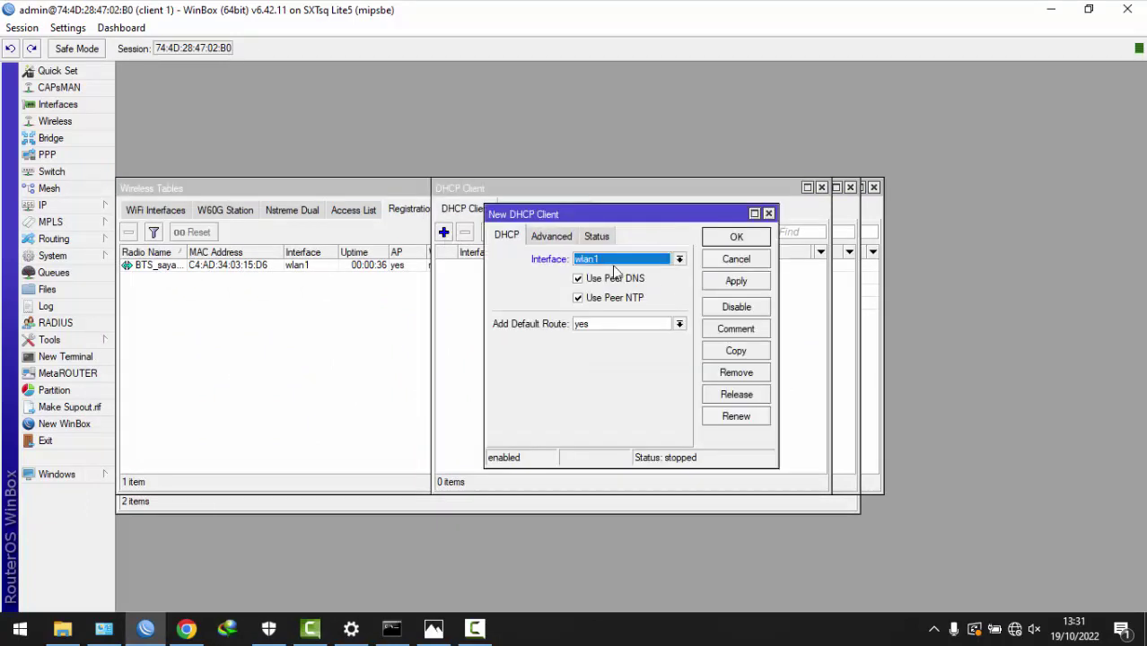
{"action": "left_click", "coordinate": [730, 284]}
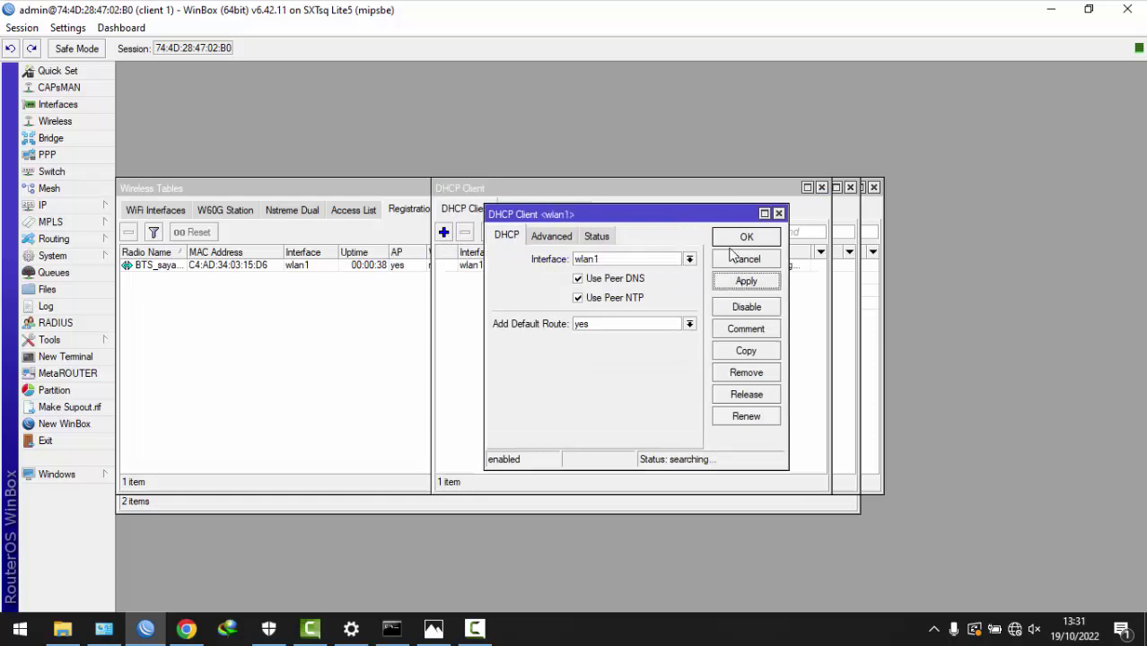
{"action": "left_click", "coordinate": [736, 237]}
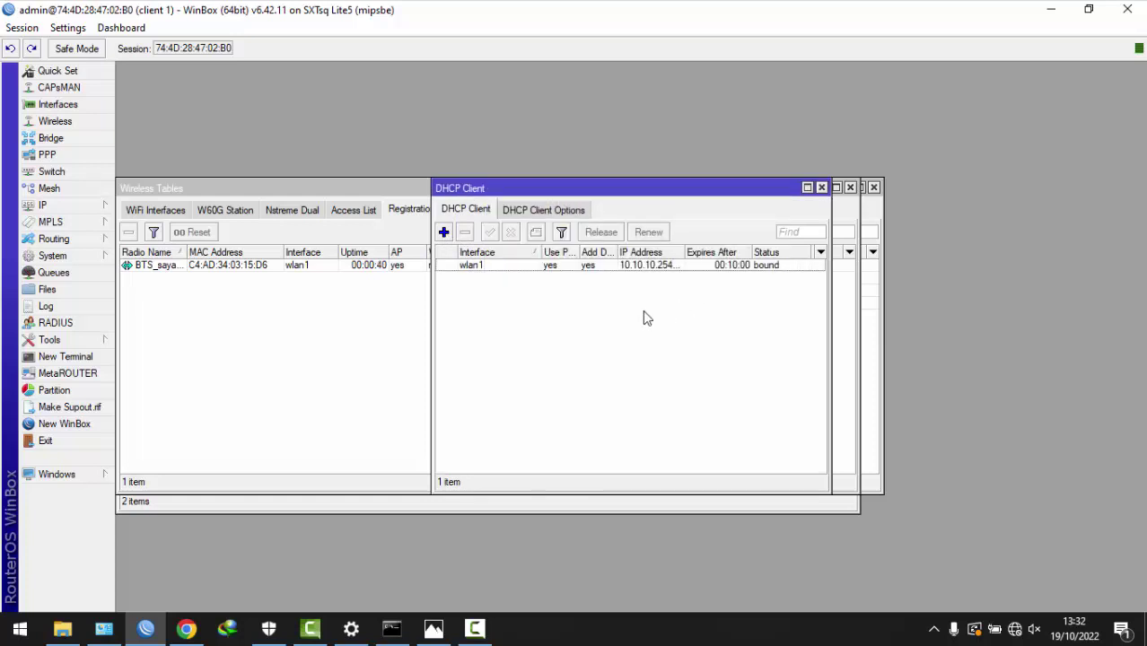
{"action": "left_click_drag", "start_coordinate": [685, 252], "coordinate": [707, 253]}
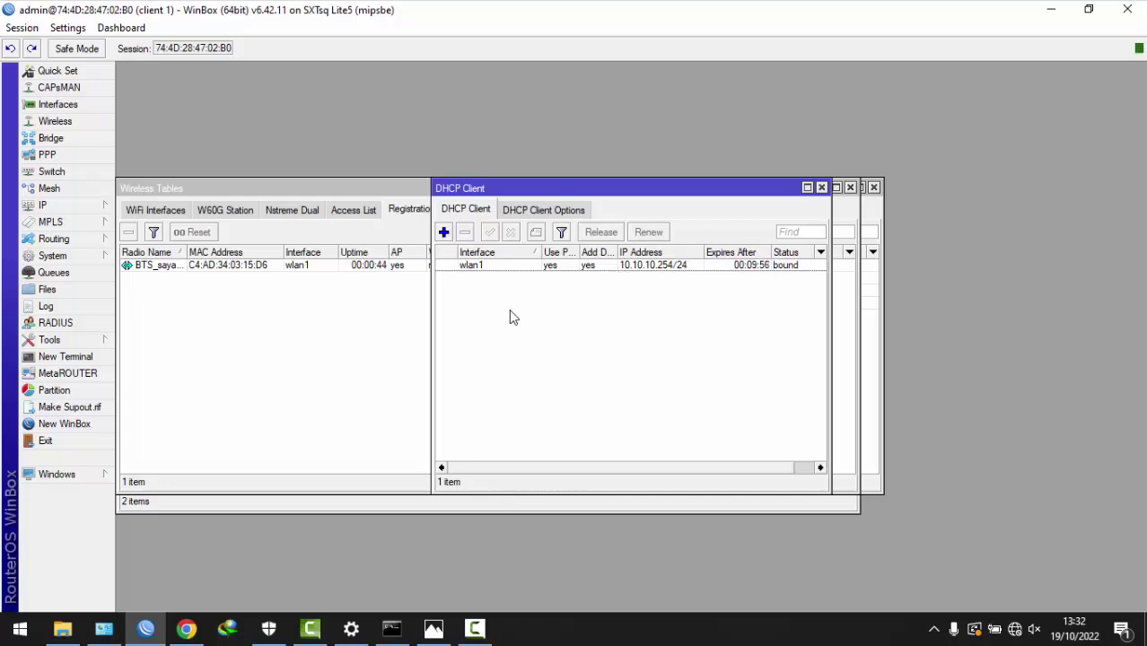
- Add the address 192.168.0.1/24 on ether1 and open the DHCP Server list
{"action": "left_click", "coordinate": [90, 206]}
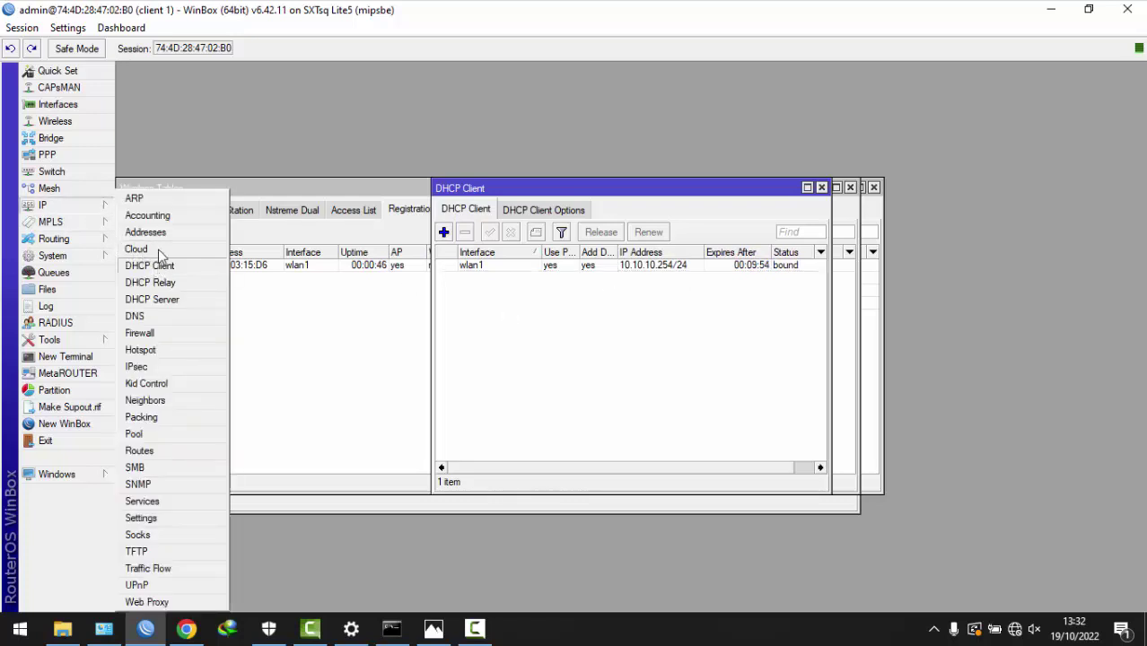
{"action": "left_click", "coordinate": [144, 236]}
{"action": "left_click", "coordinate": [503, 220]}
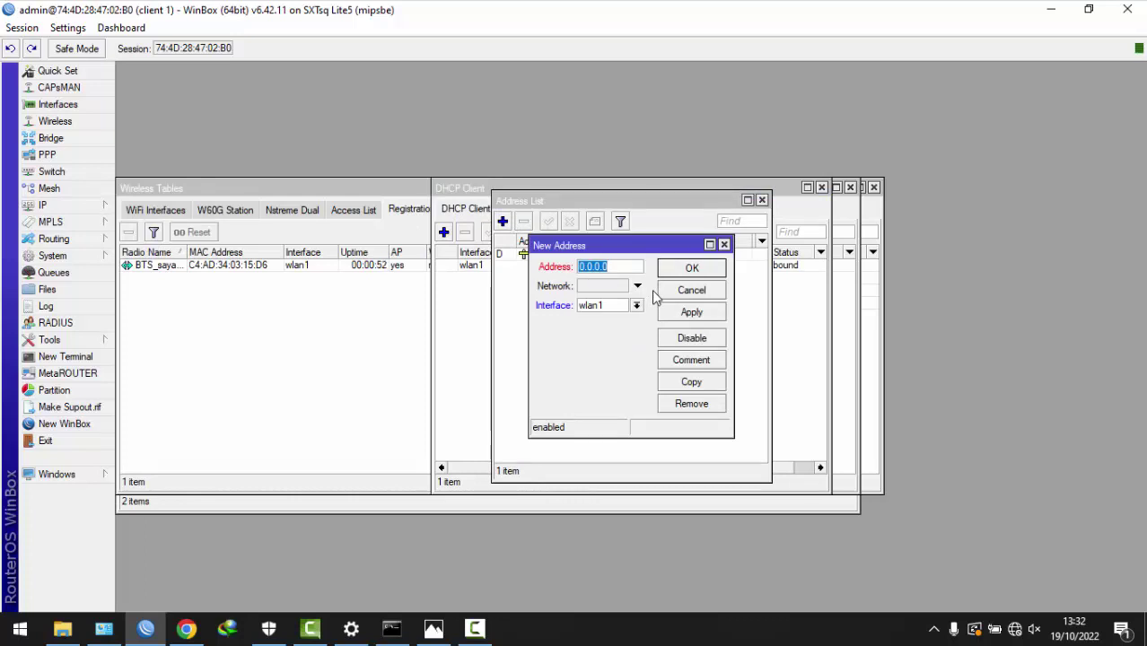
{"action": "type", "text": "192.168.0.1/24"}
{"action": "left_click", "coordinate": [633, 306]}
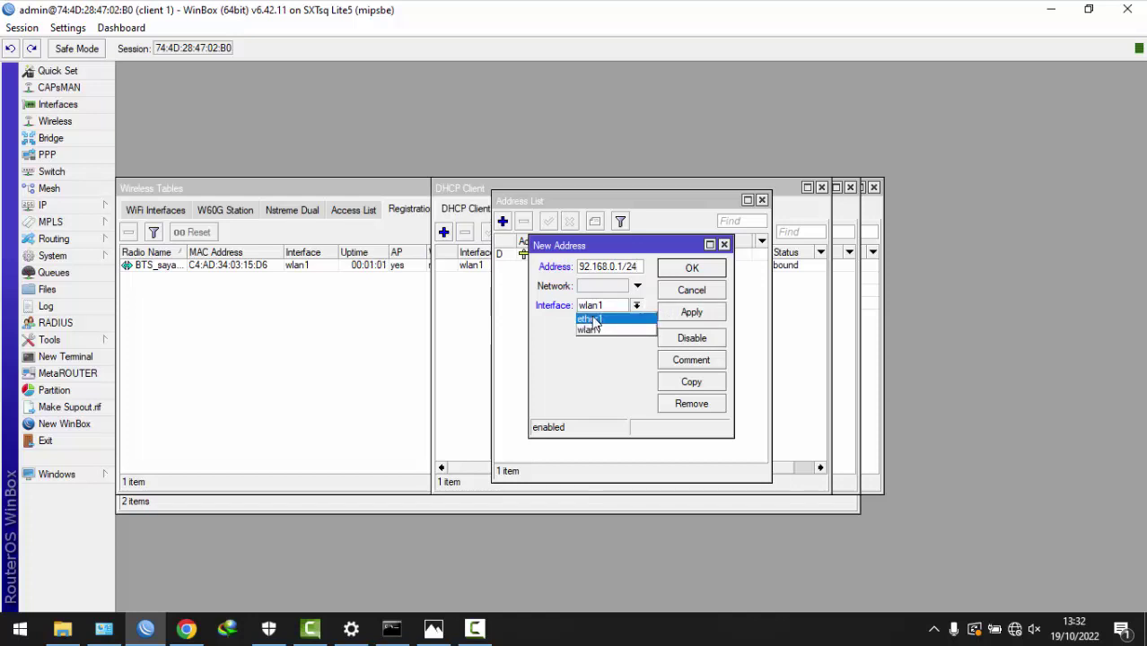
{"action": "left_click", "coordinate": [608, 315]}
{"action": "left_click", "coordinate": [691, 312]}
{"action": "left_click", "coordinate": [717, 273]}
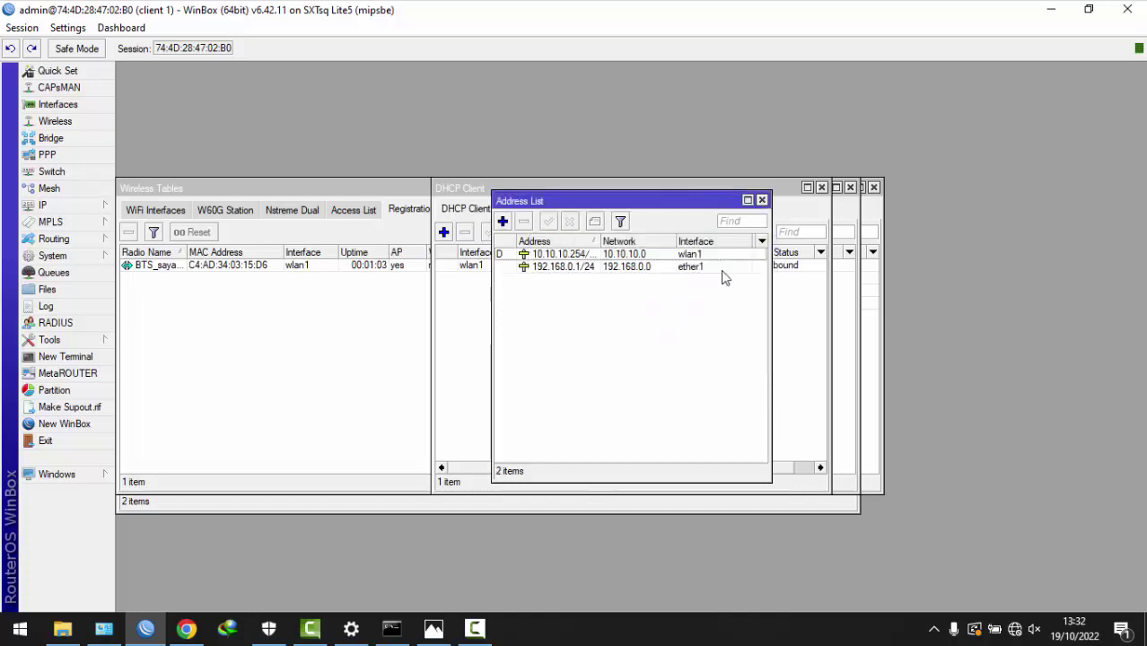
{"action": "left_click", "coordinate": [83, 206]}
{"action": "left_click", "coordinate": [161, 300]}
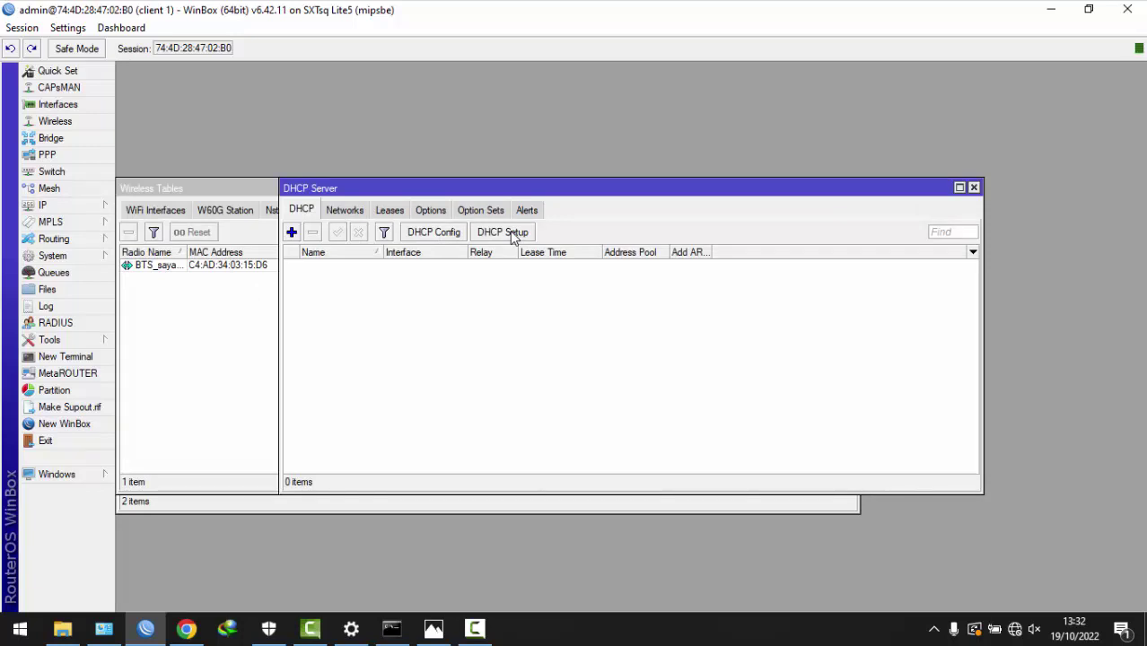
- Run DHCP Setup on ether1 with gateway 192.168.0.1, default pool and DNS, and 00:10:00 lease
{"action": "left_click", "coordinate": [514, 235]}
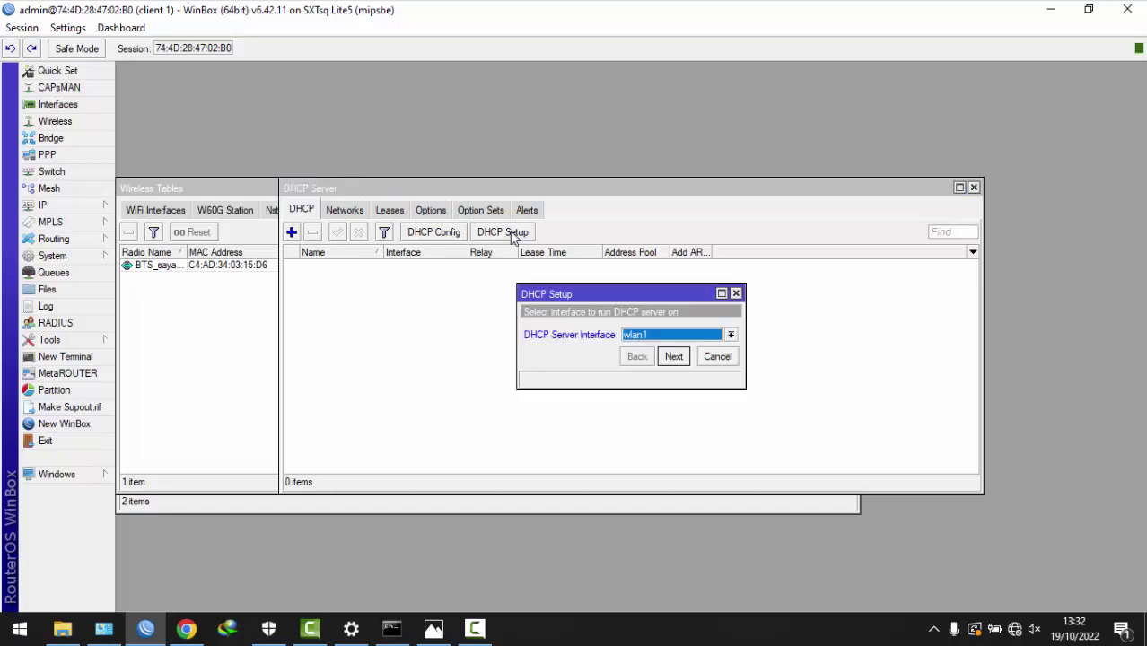
{"action": "left_click", "coordinate": [675, 337]}
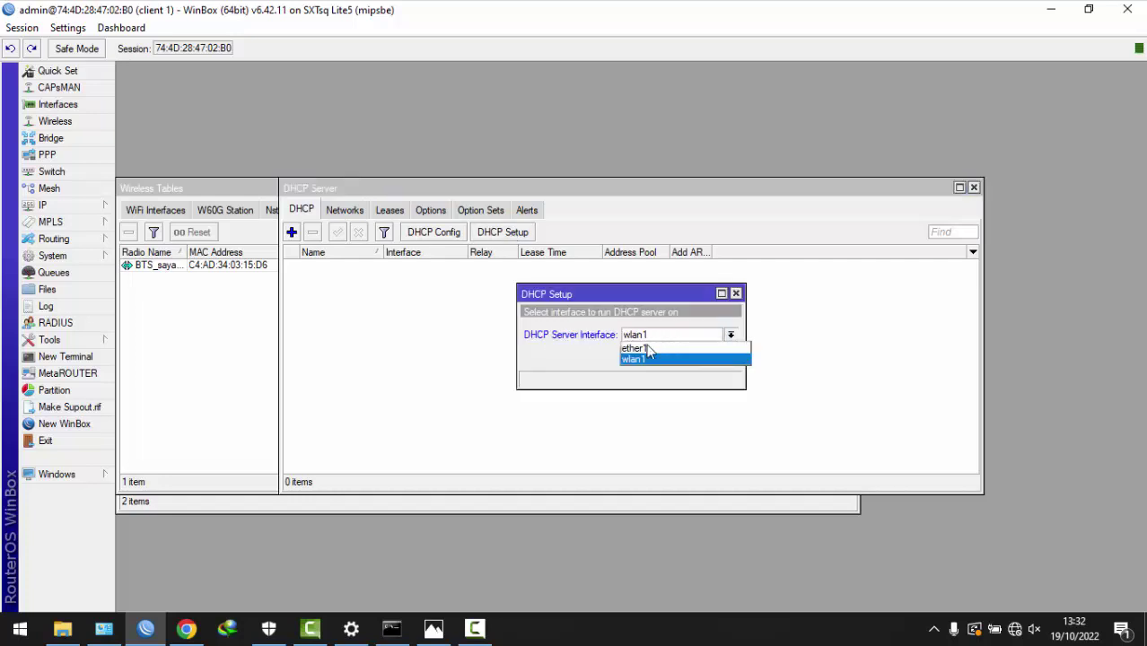
{"action": "left_click", "coordinate": [646, 348]}
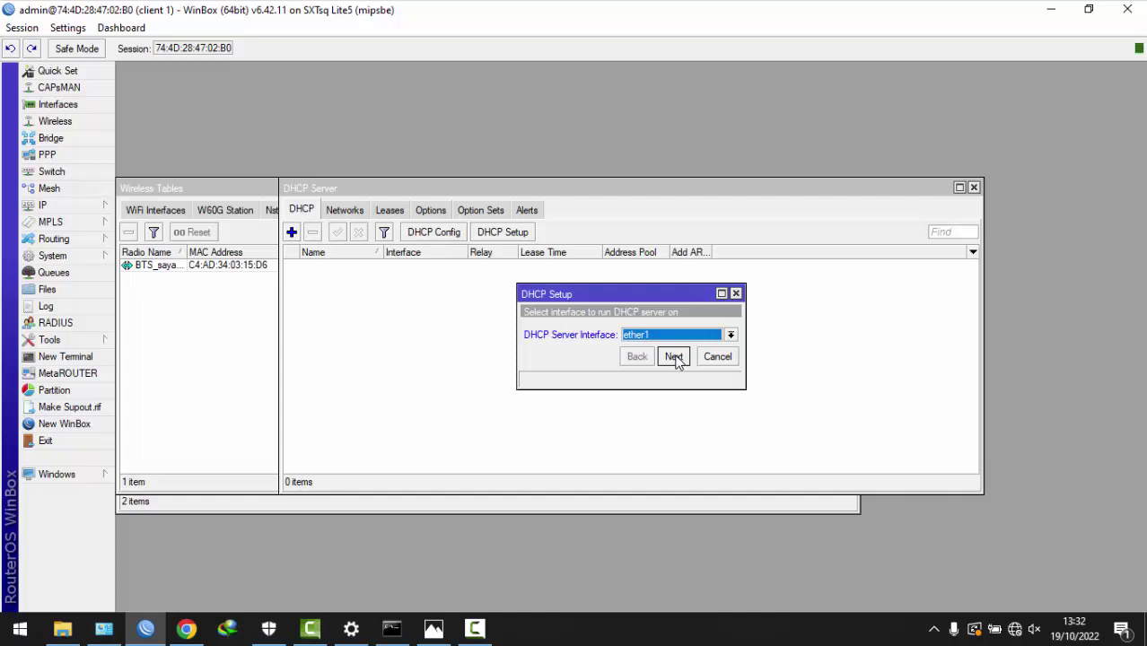
{"action": "left_click", "coordinate": [673, 356]}
{"action": "left_click", "coordinate": [673, 357]}
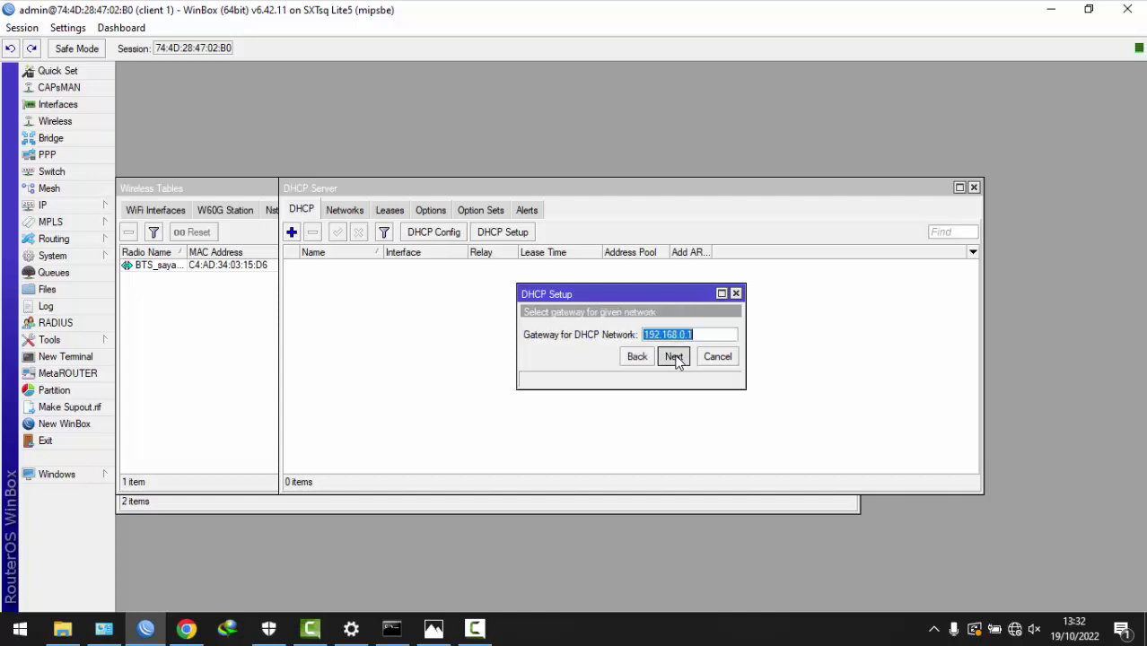
{"action": "left_click", "coordinate": [673, 357]}
{"action": "left_click", "coordinate": [673, 356]}
{"action": "left_click", "coordinate": [673, 413]}
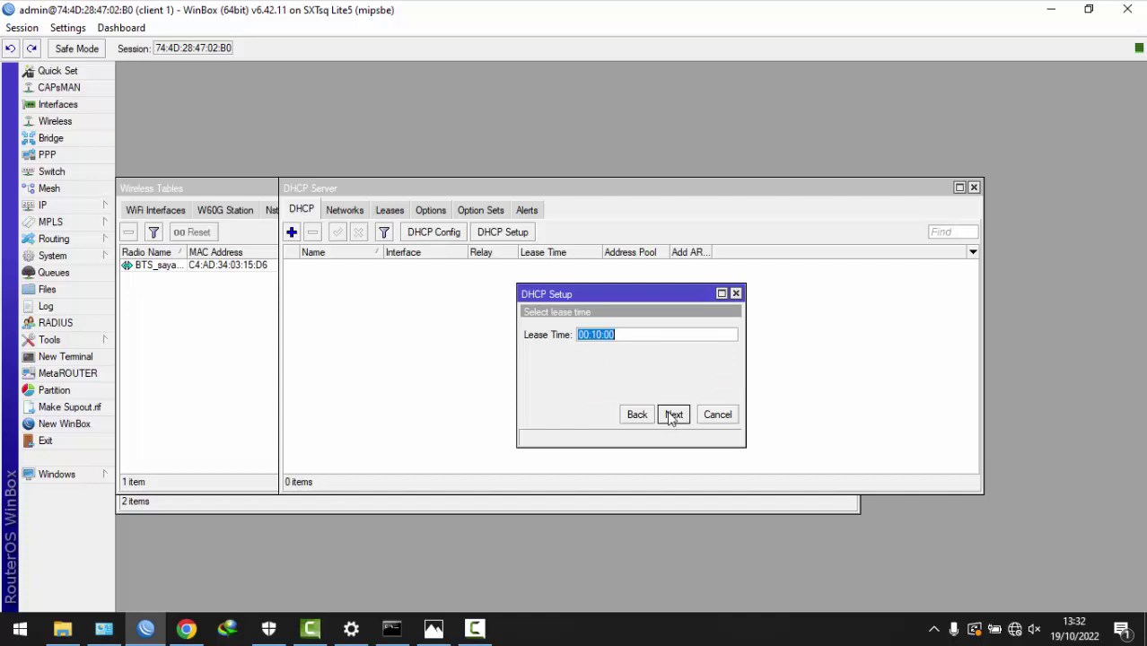
{"action": "left_click", "coordinate": [672, 416]}
{"action": "left_click", "coordinate": [633, 334]}
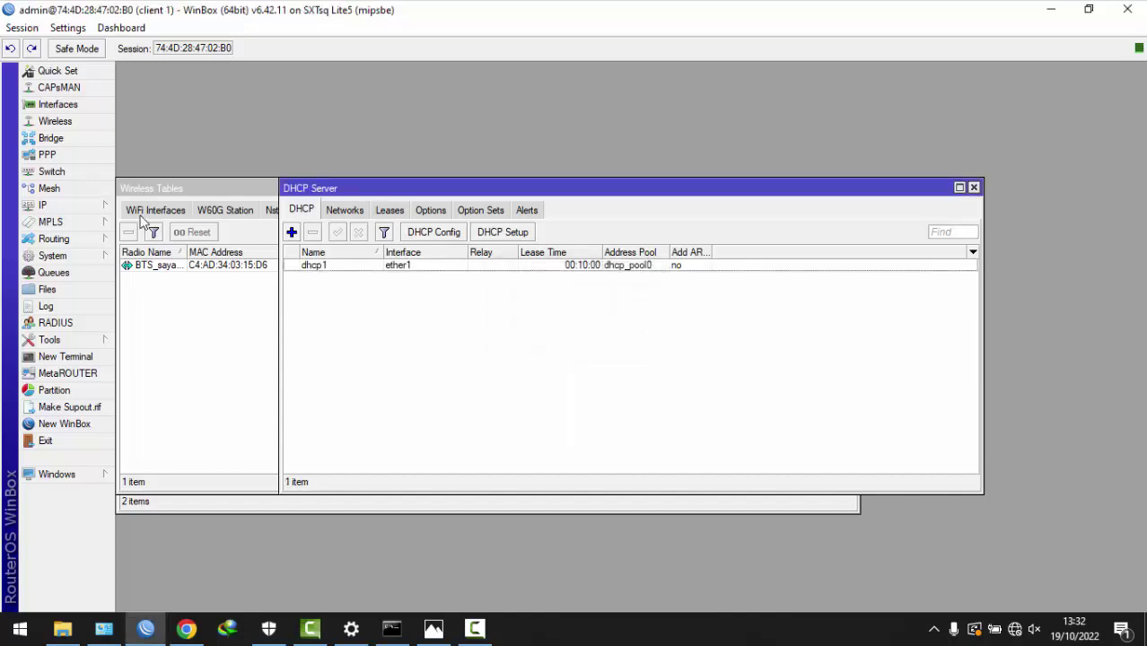
{"action": "left_click", "coordinate": [85, 205]}
{"action": "left_click", "coordinate": [158, 334]}
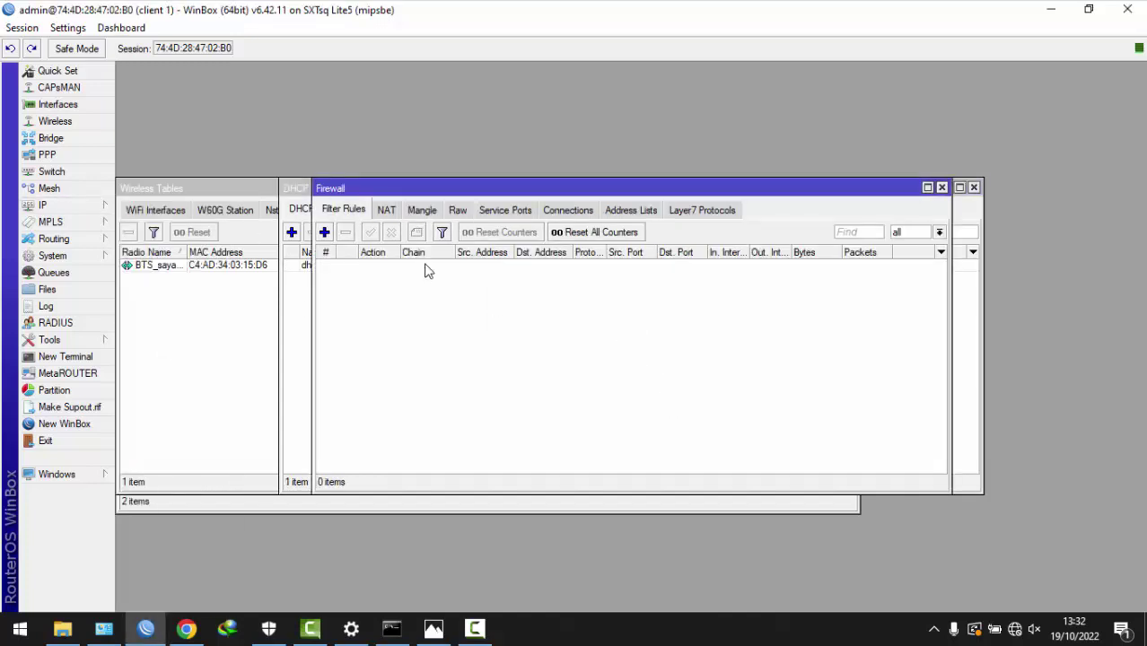
- Add a srcnat NAT rule with out-interface wlan1 and action masquerade
{"action": "left_click", "coordinate": [387, 209]}
{"action": "left_click", "coordinate": [324, 232]}
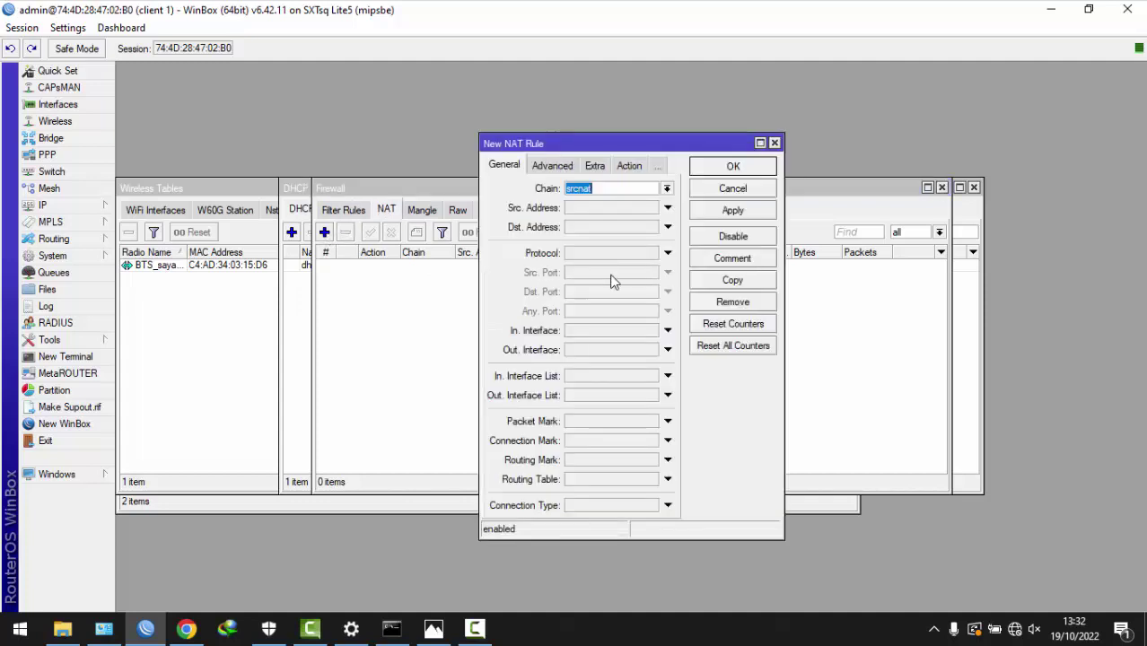
{"action": "left_click", "coordinate": [594, 350]}
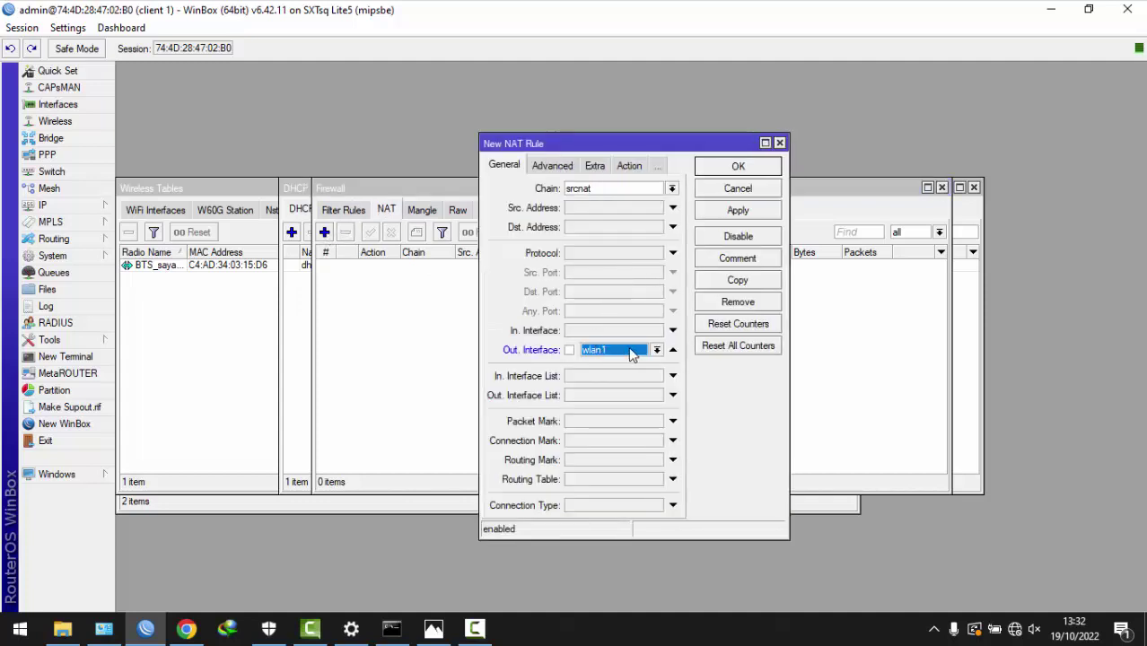
{"action": "left_click", "coordinate": [632, 167]}
{"action": "left_click", "coordinate": [592, 188]}
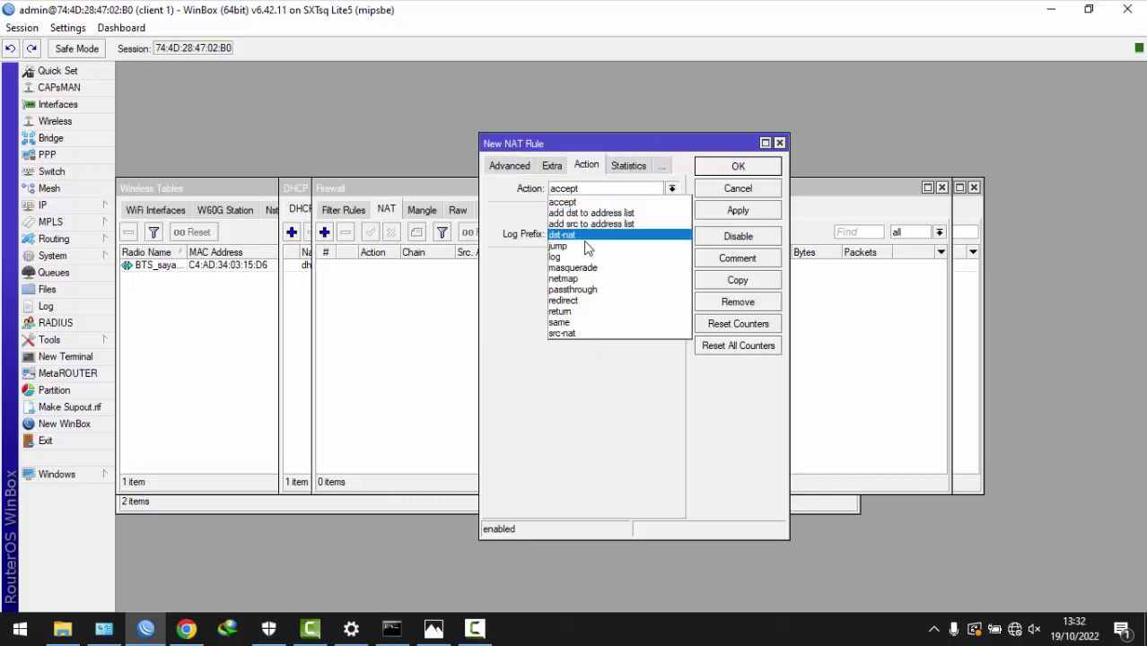
{"action": "left_click", "coordinate": [580, 267]}
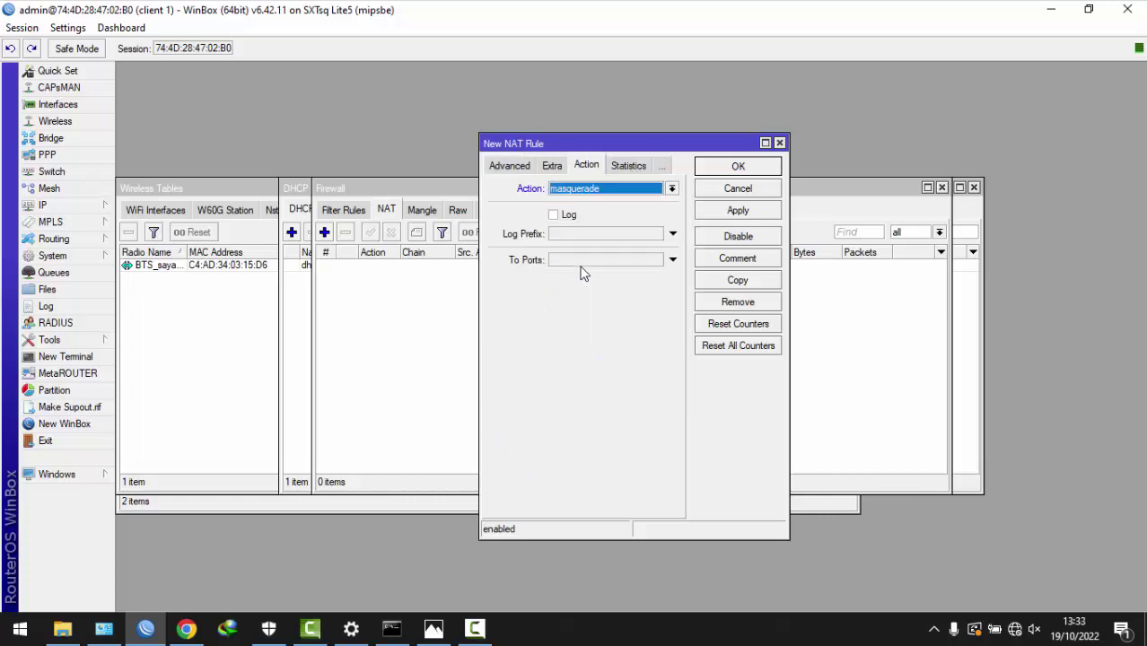
{"action": "left_click", "coordinate": [739, 212]}
{"action": "left_click", "coordinate": [738, 167]}
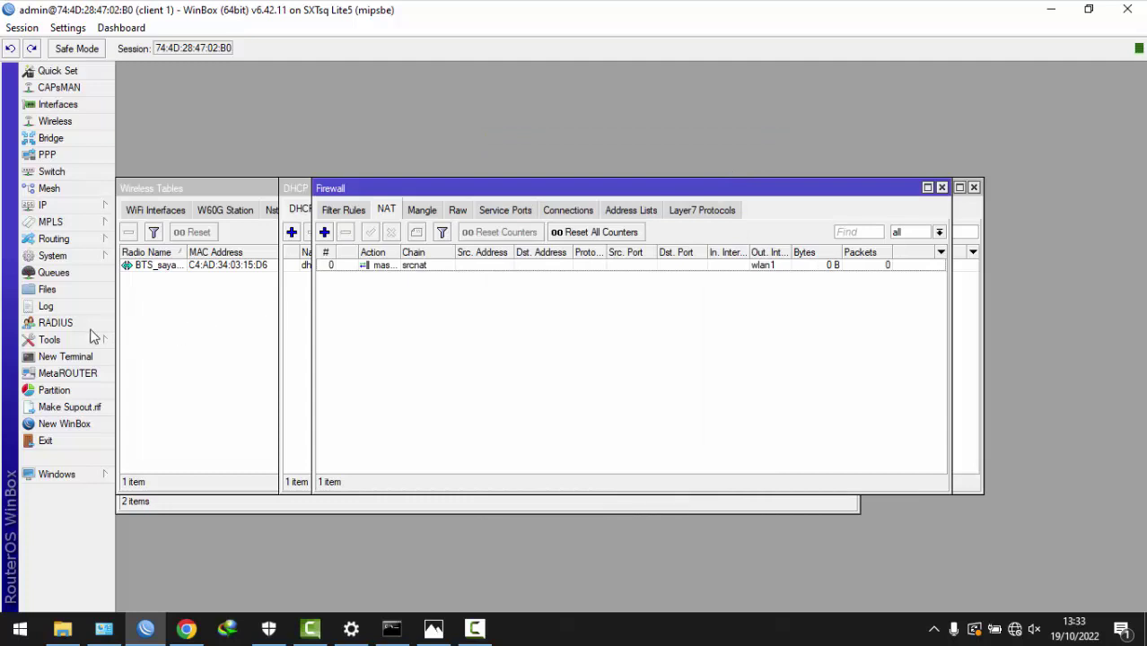
- Ping 8.8.8.8 from a new router terminal
{"action": "left_click", "coordinate": [72, 358]}
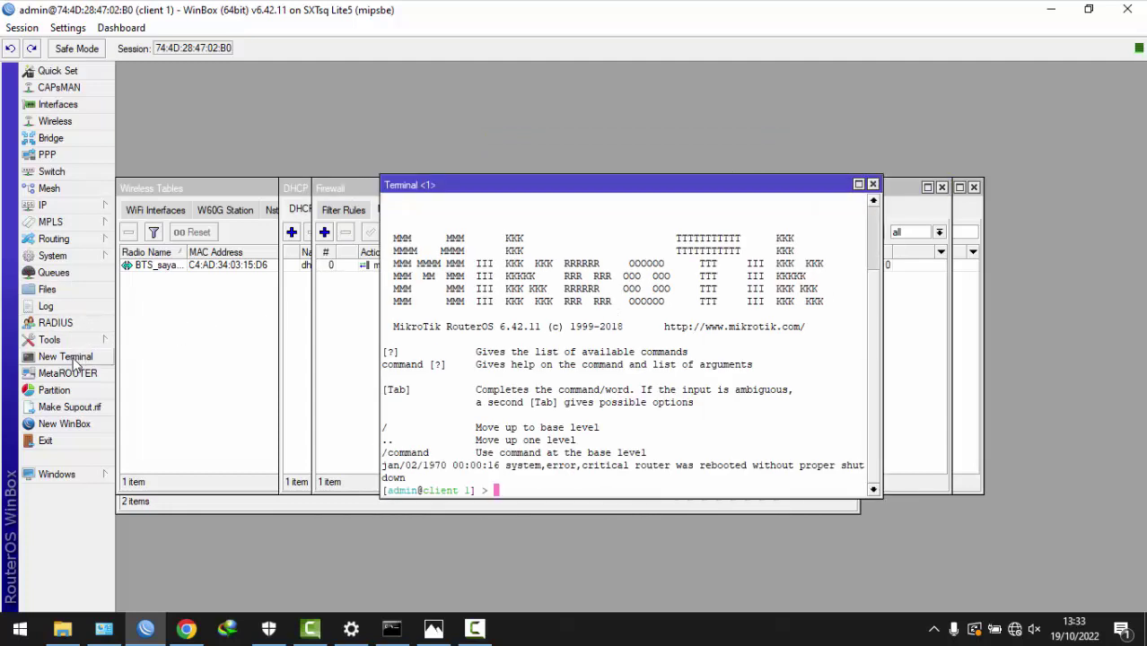
{"action": "type", "text": "ping 8.8.8.8"}
{"action": "key", "text": "Return"}
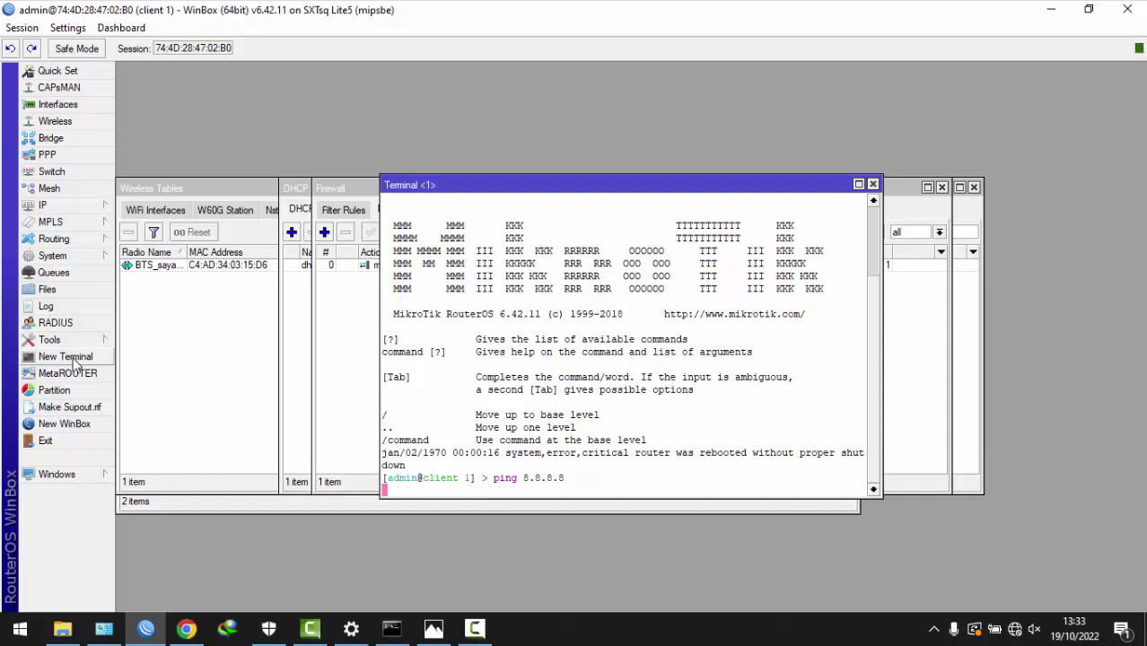
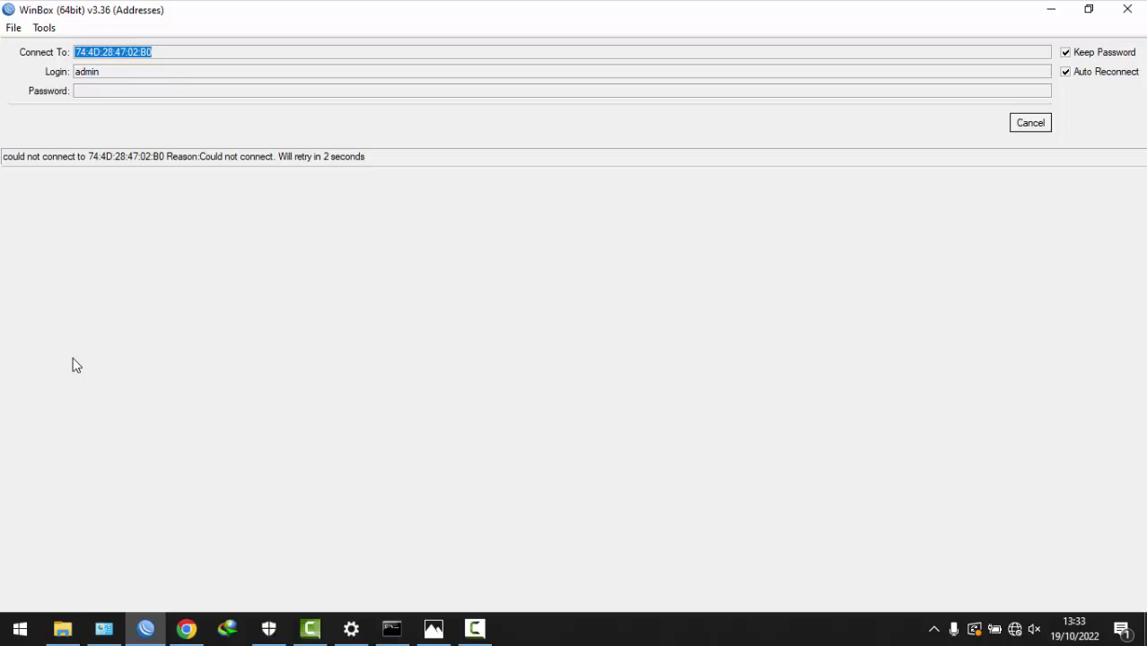
{"action": "left_click", "coordinate": [1033, 125]}
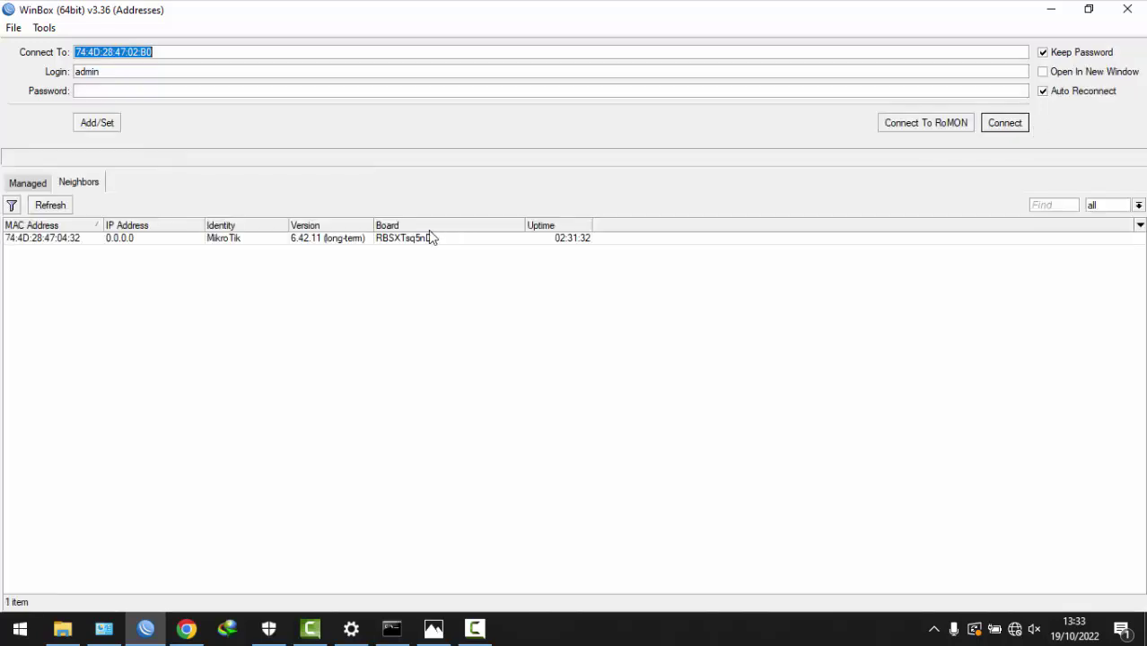
{"action": "left_click", "coordinate": [31, 239]}
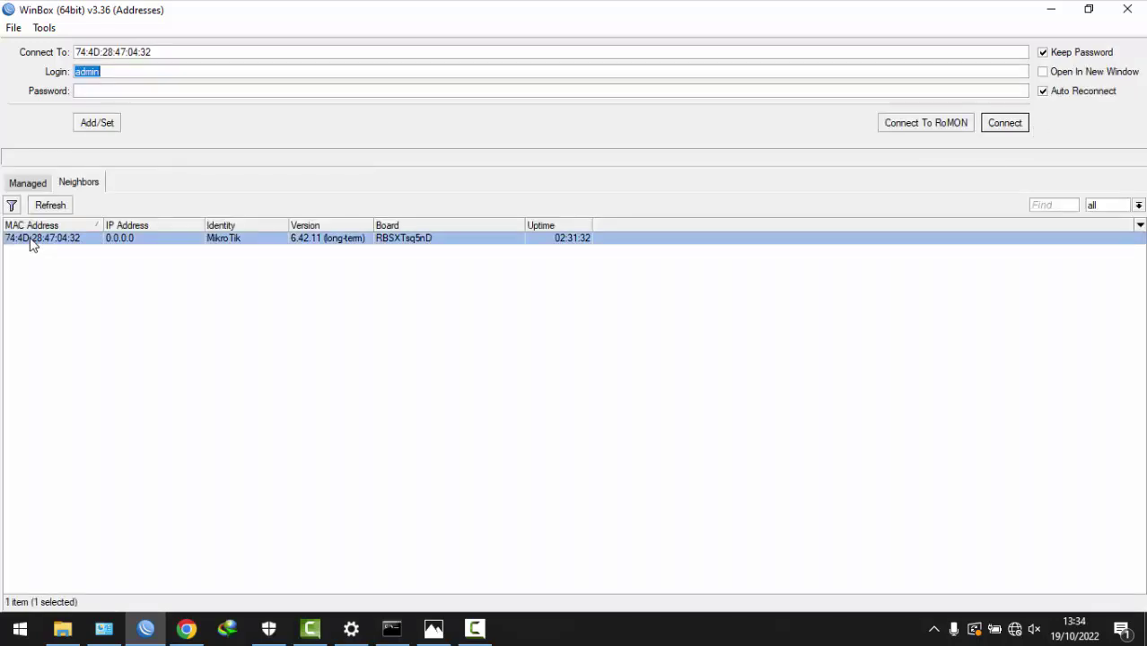
{"action": "left_click", "coordinate": [1017, 125]}
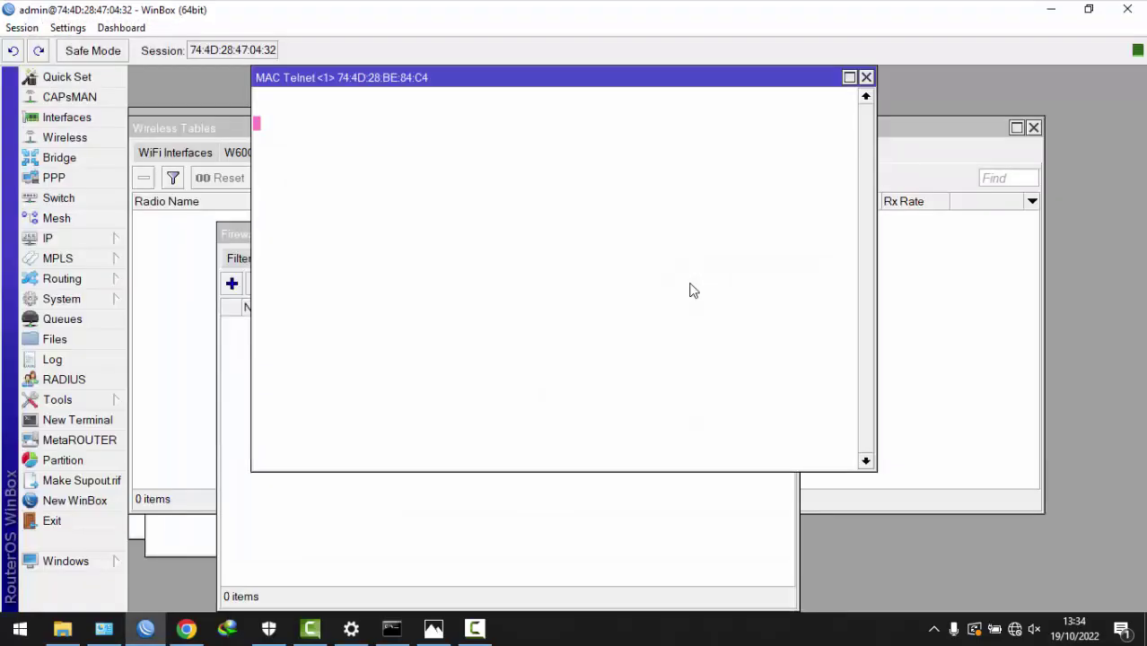
- Close the MAC Telnet, Firewall, Wireless Tables, DHCP, both terminal and Address List windows
{"action": "left_click", "coordinate": [866, 78]}
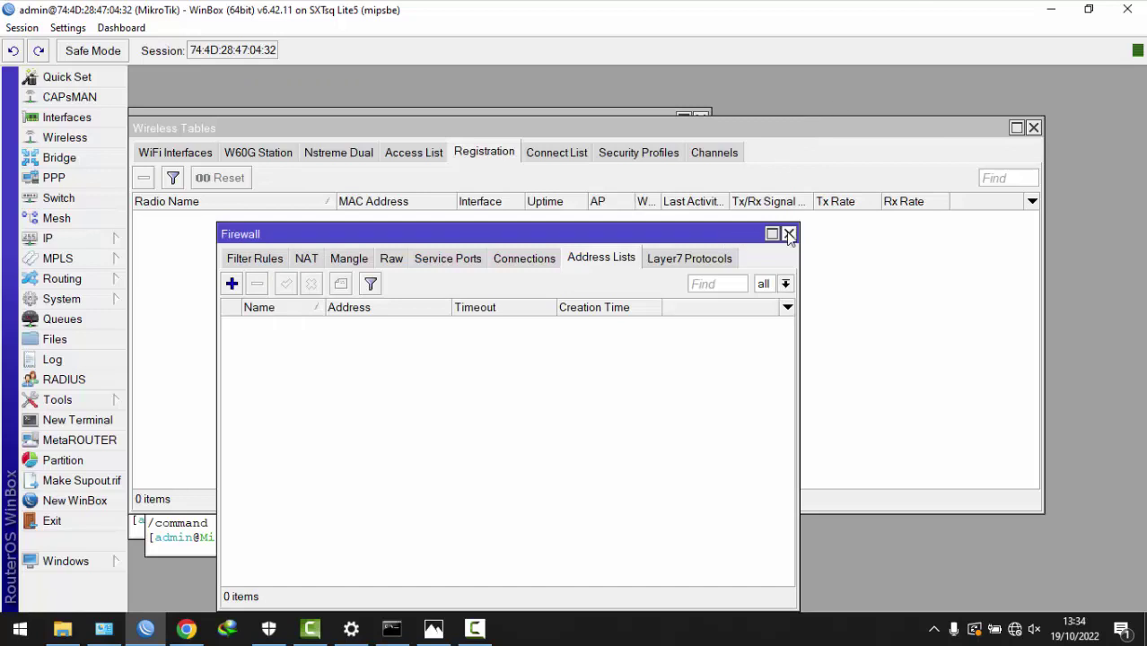
{"action": "key", "text": "ctrl+plus"}
{"action": "key", "text": "ctrl+minus"}
{"action": "key", "text": "ctrl+minus"}
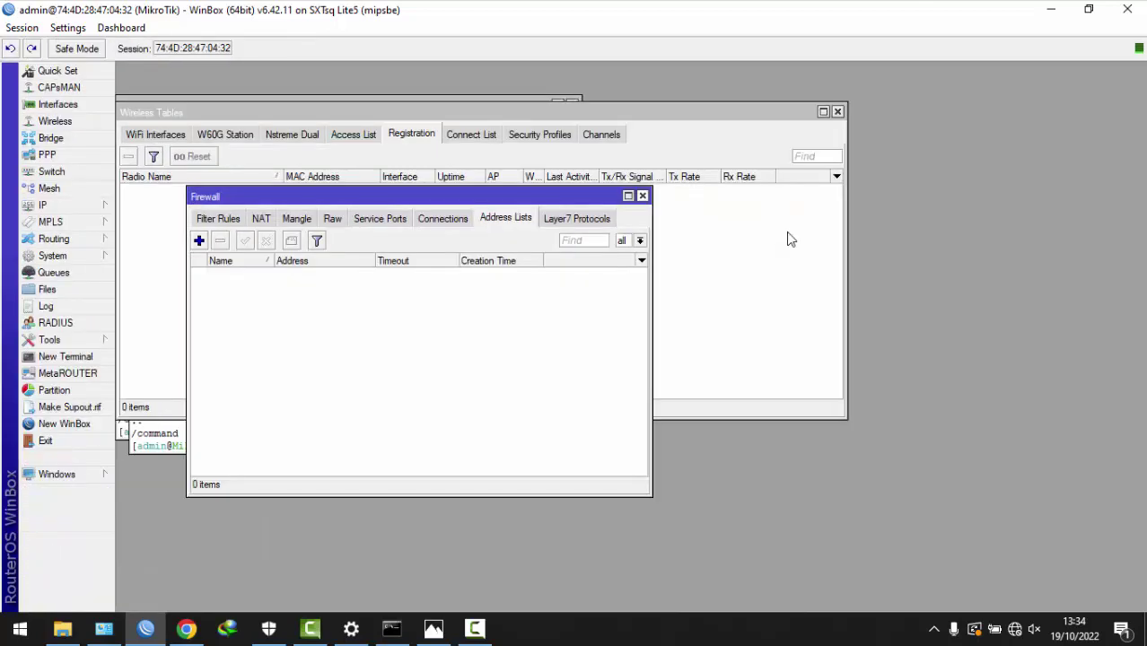
{"action": "left_click", "coordinate": [643, 195]}
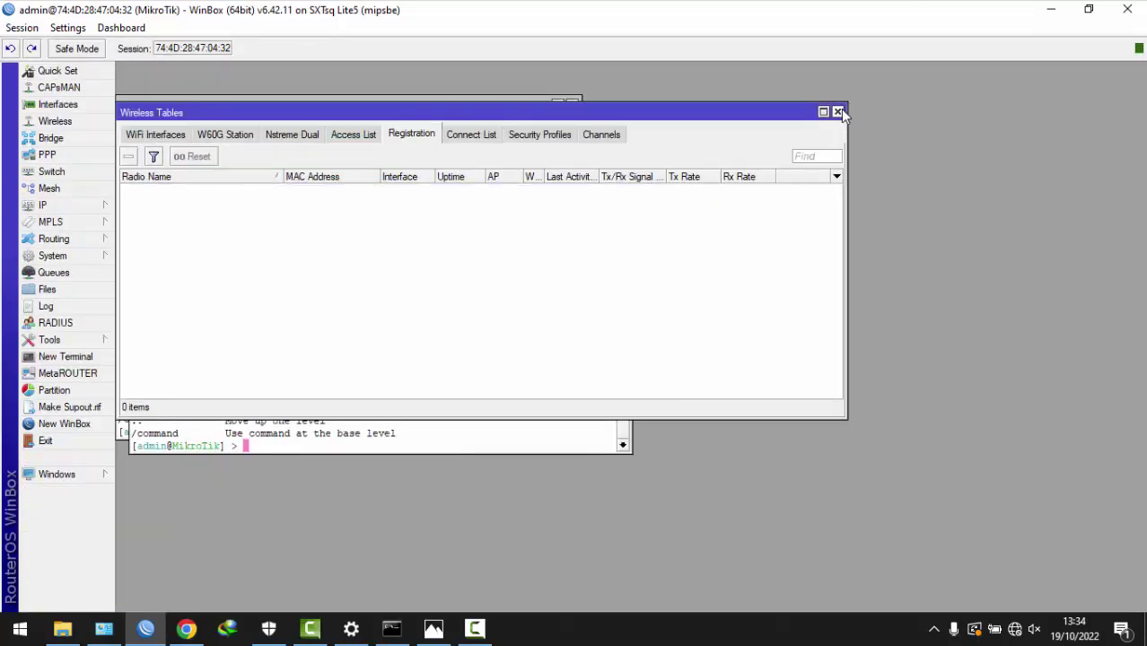
{"action": "left_click", "coordinate": [838, 111]}
{"action": "left_click", "coordinate": [572, 105]}
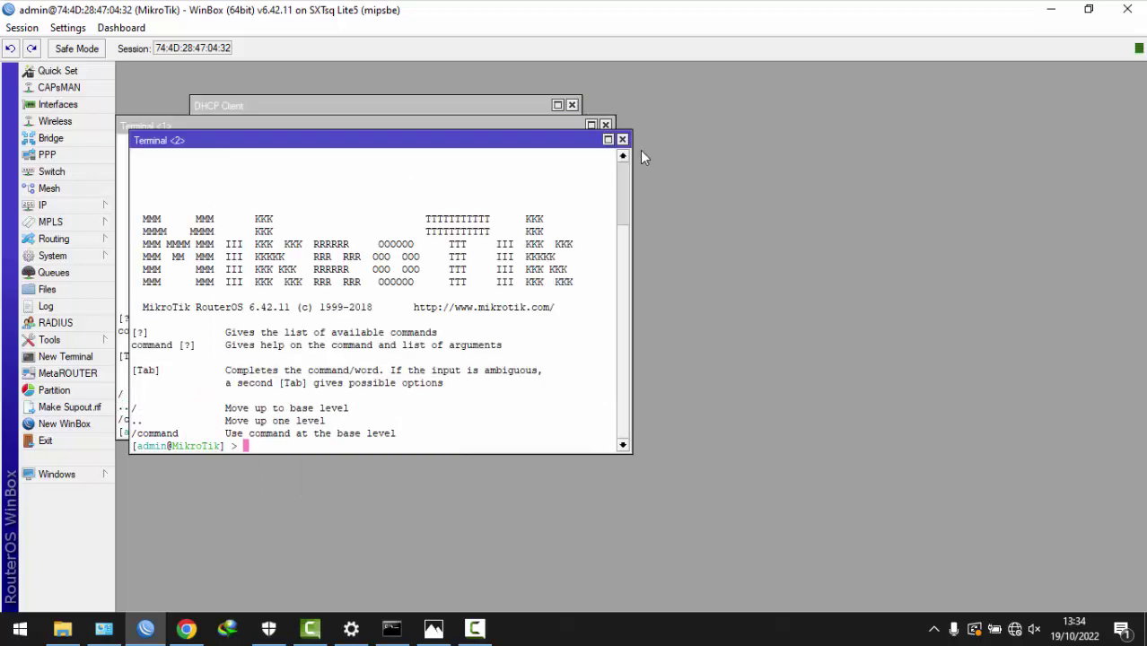
{"action": "left_click", "coordinate": [622, 140]}
{"action": "left_click", "coordinate": [606, 125]}
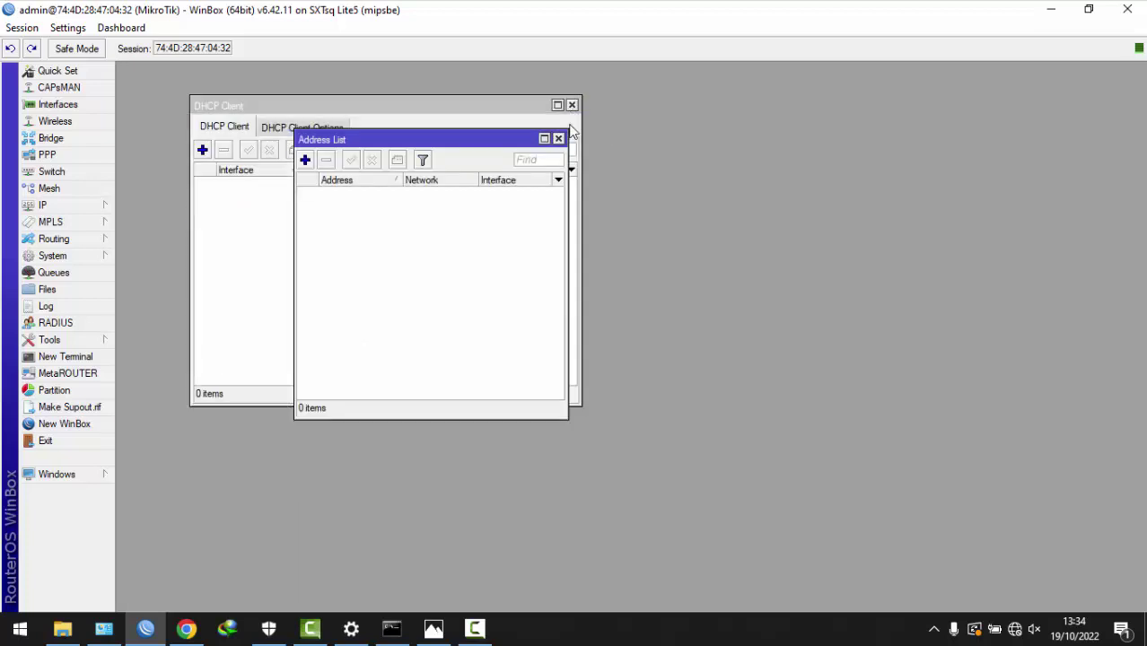
{"action": "left_click", "coordinate": [558, 139]}
{"action": "left_click", "coordinate": [572, 105]}
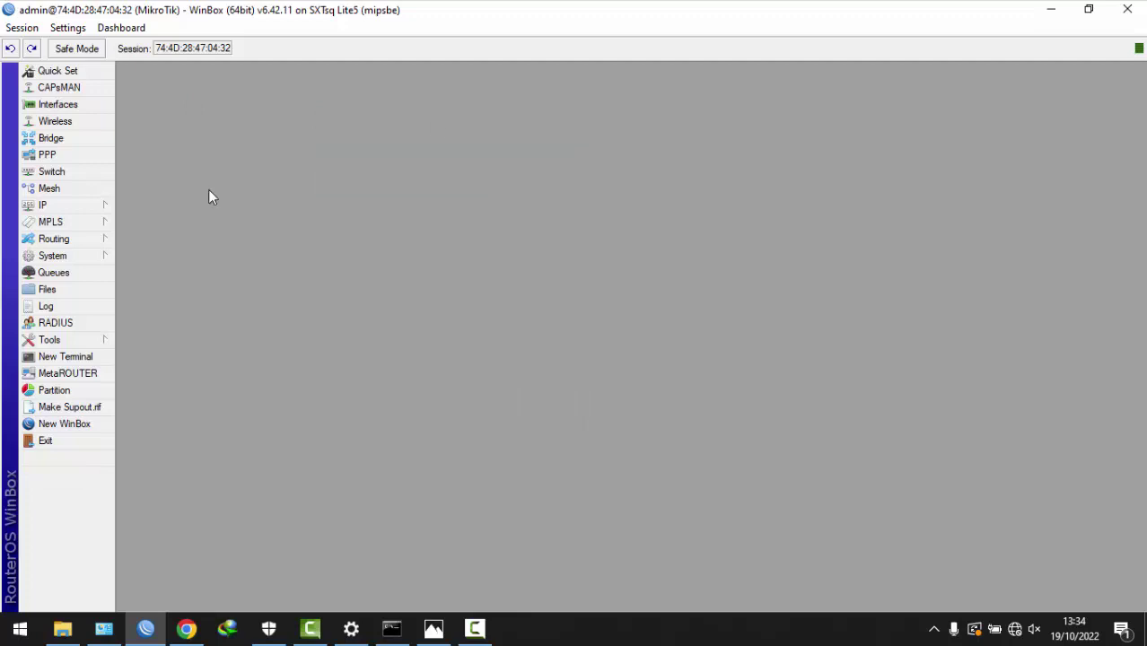
{"action": "mouse_move", "coordinate": [70, 259]}
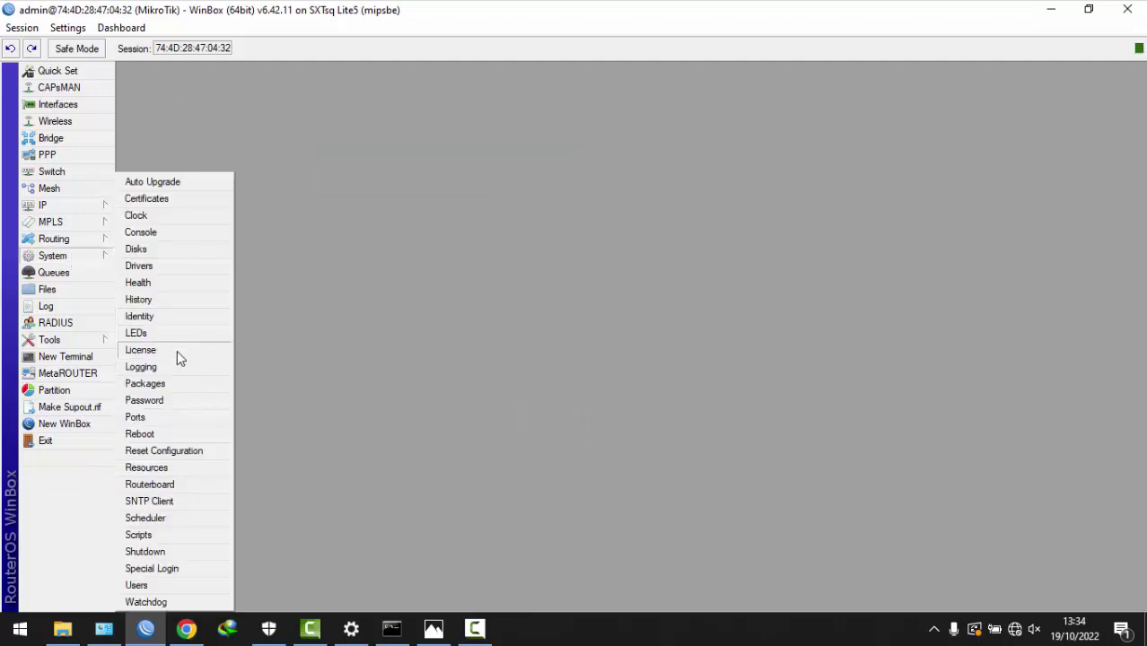
- Set the router identity to client_2
{"action": "left_click", "coordinate": [164, 316]}
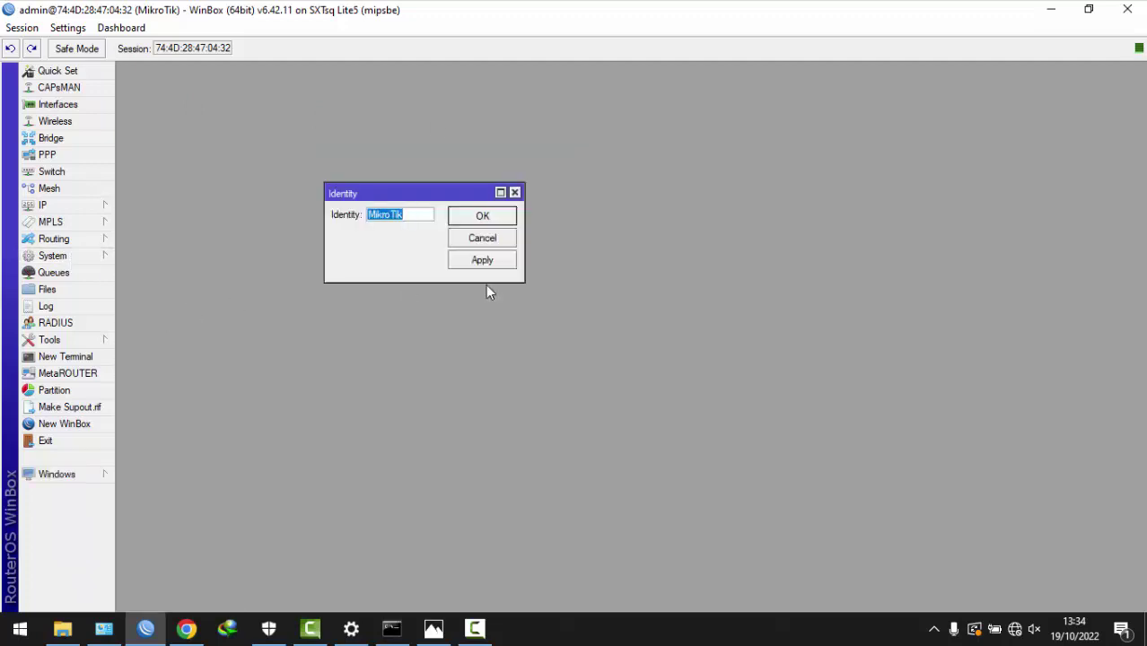
{"action": "type", "text": "client_2"}
{"action": "left_click", "coordinate": [475, 216]}
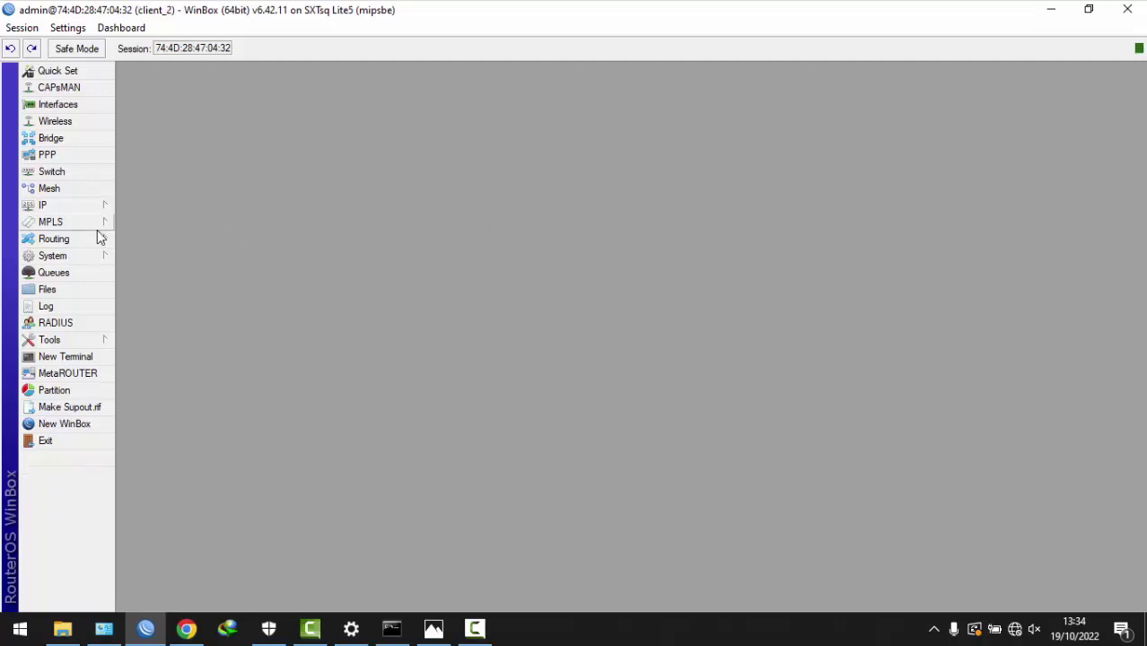
- Add user lapangan in the full group with a password
{"action": "left_click", "coordinate": [86, 259]}
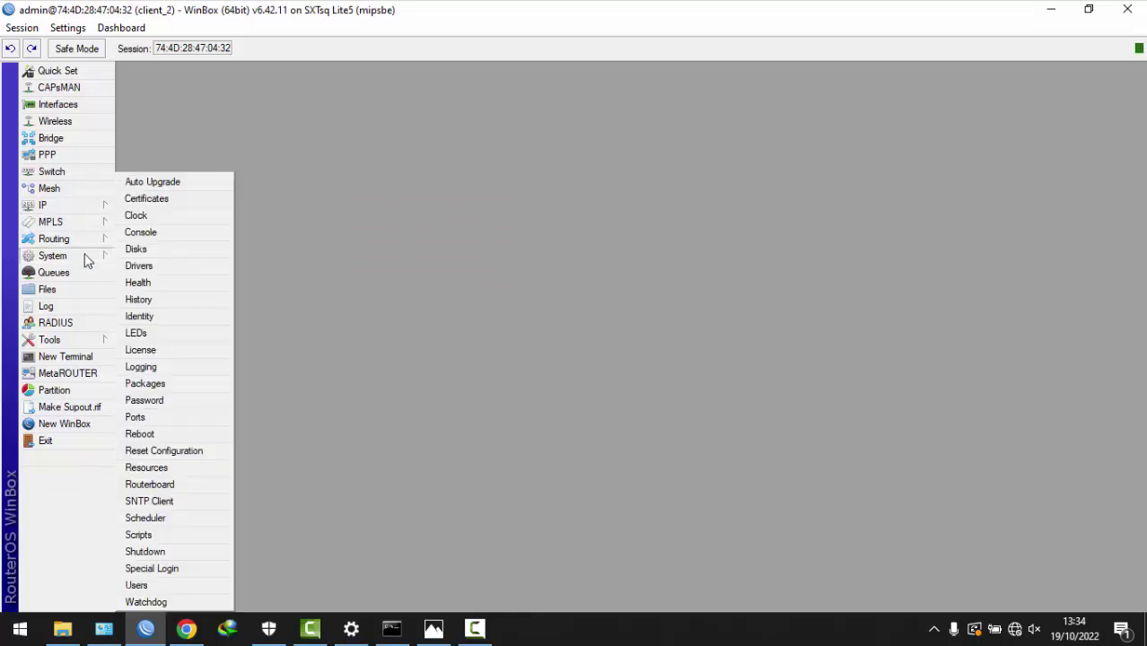
{"action": "left_click", "coordinate": [147, 585]}
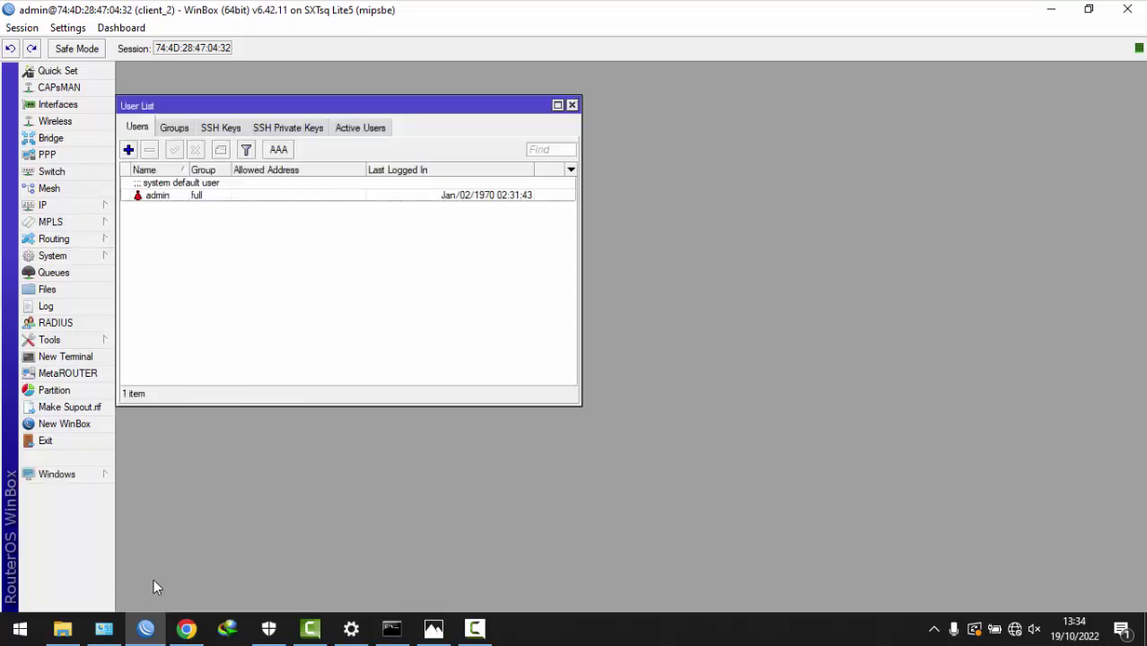
{"action": "left_click", "coordinate": [129, 150]}
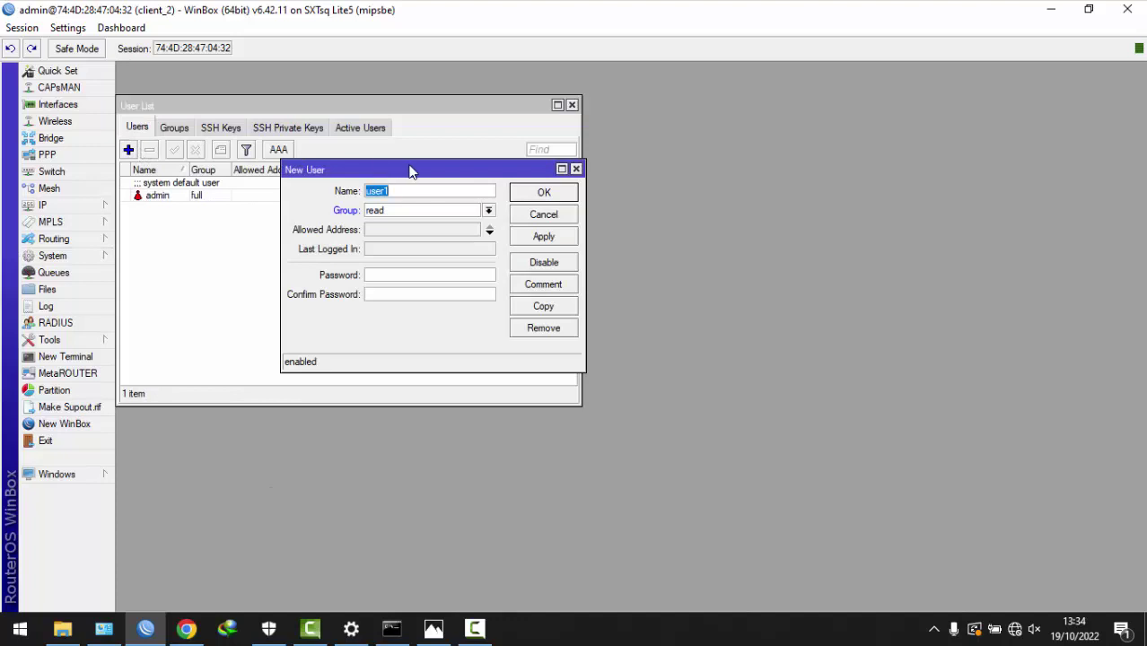
{"action": "type", "text": "lapangan"}
{"action": "left_click", "coordinate": [411, 214]}
{"action": "left_click", "coordinate": [401, 225]}
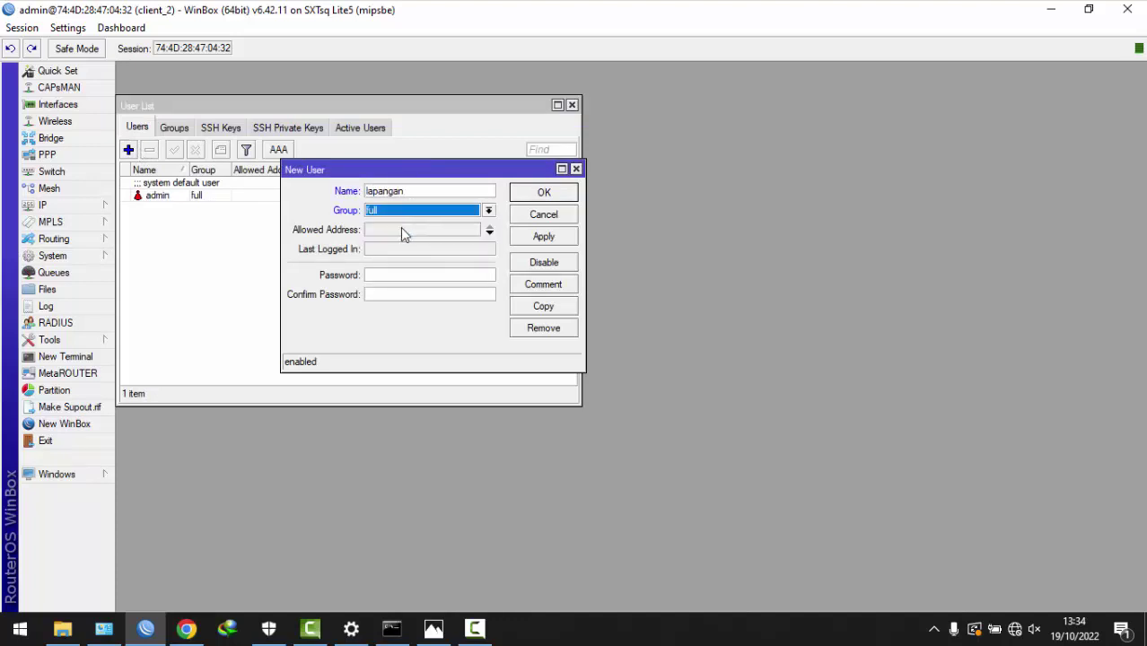
{"action": "left_click", "coordinate": [397, 273]}
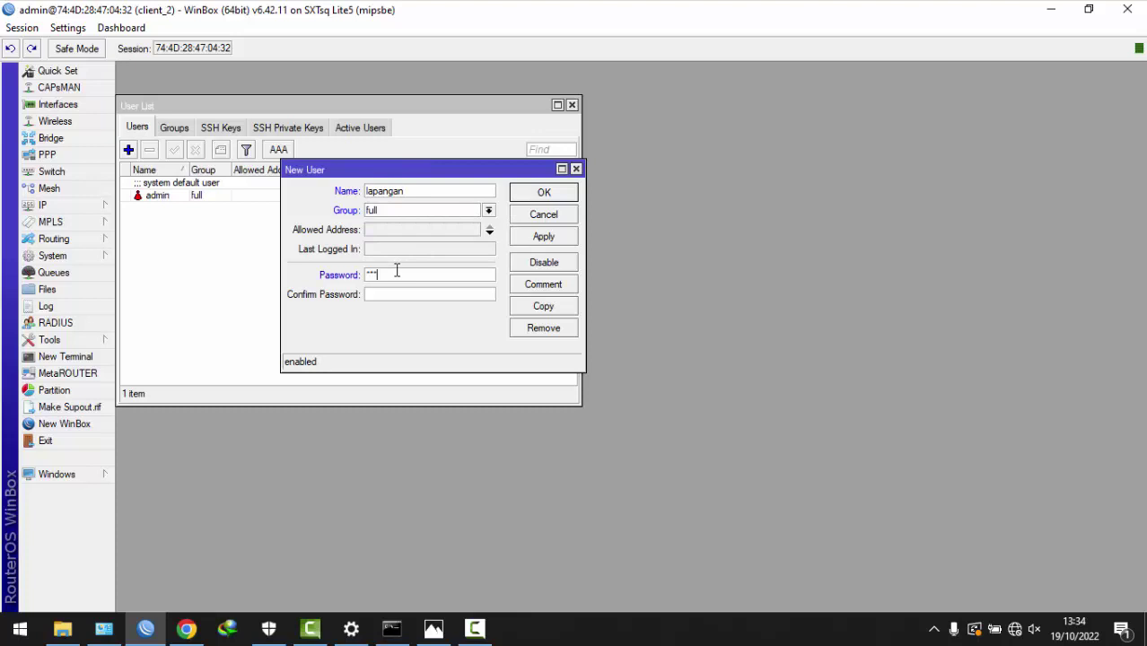
{"action": "type", "text": "***"}
{"action": "left_click", "coordinate": [543, 238]}
{"action": "left_click", "coordinate": [542, 193]}
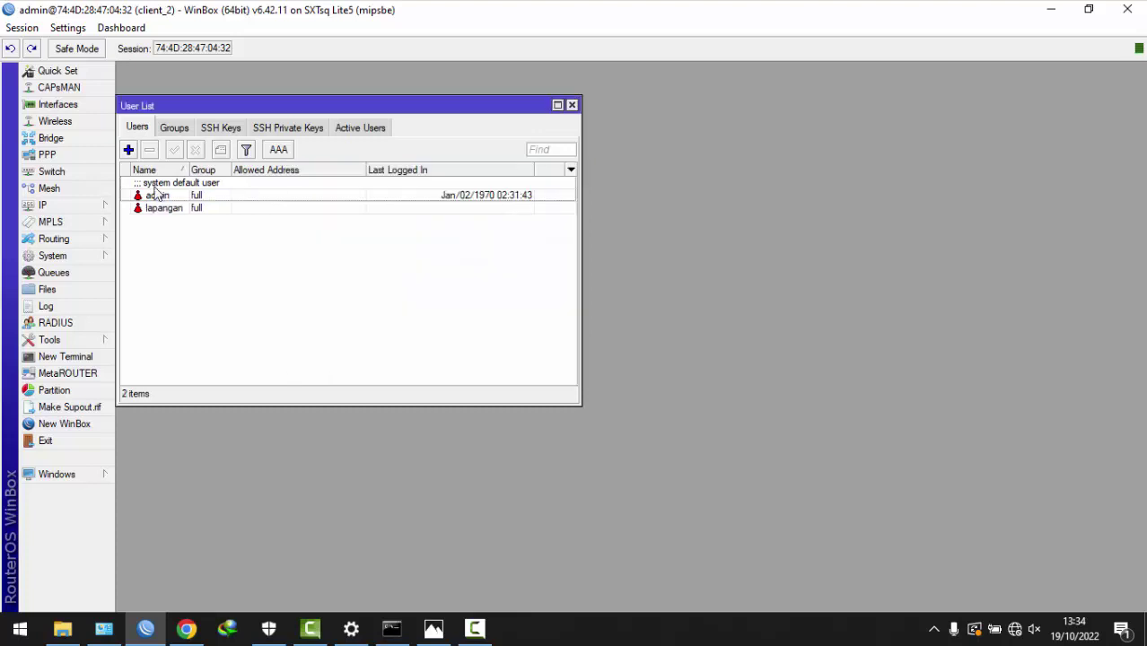
- Add a second user, umum, with read rights
{"action": "left_click", "coordinate": [128, 149]}
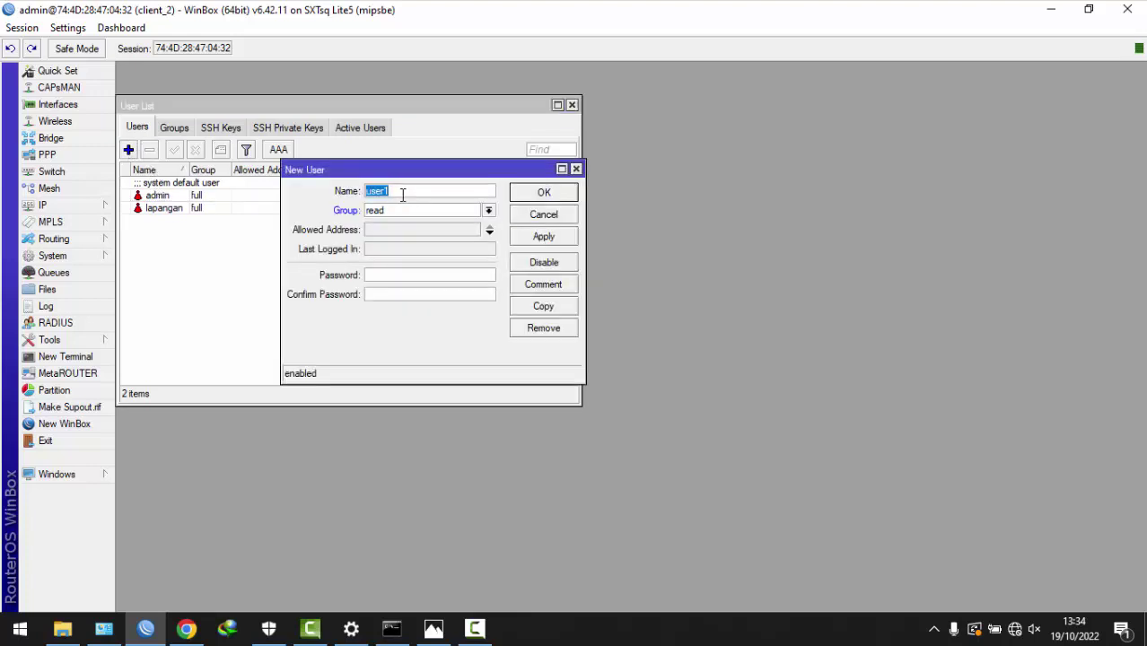
{"action": "type", "text": "umum123"}
{"action": "left_click", "coordinate": [544, 237]}
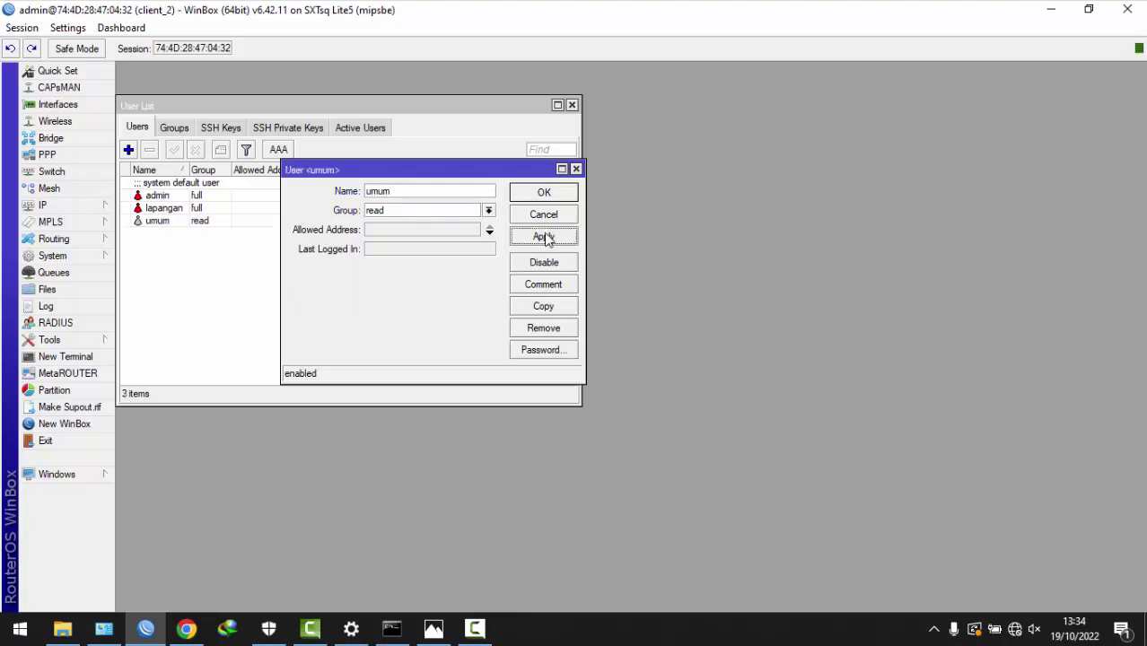
{"action": "left_click", "coordinate": [543, 192]}
- Enable the wlan1 wireless interface and bring up its settings
{"action": "left_click", "coordinate": [75, 123]}
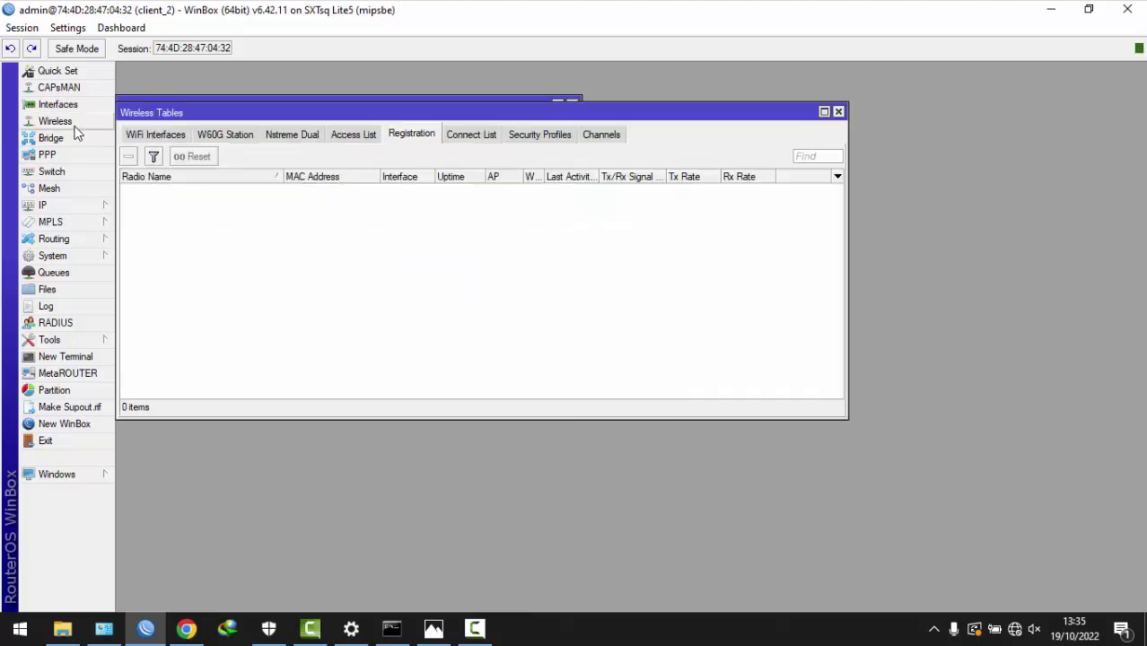
{"action": "left_click", "coordinate": [161, 135]}
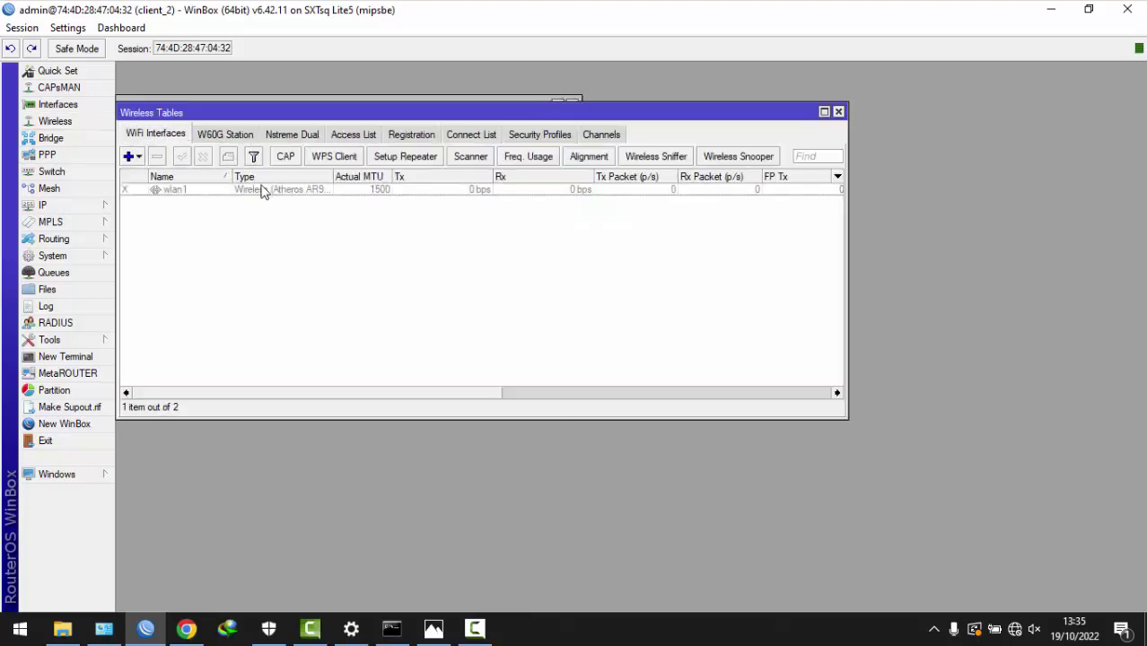
{"action": "left_click", "coordinate": [261, 190]}
{"action": "left_click", "coordinate": [184, 159]}
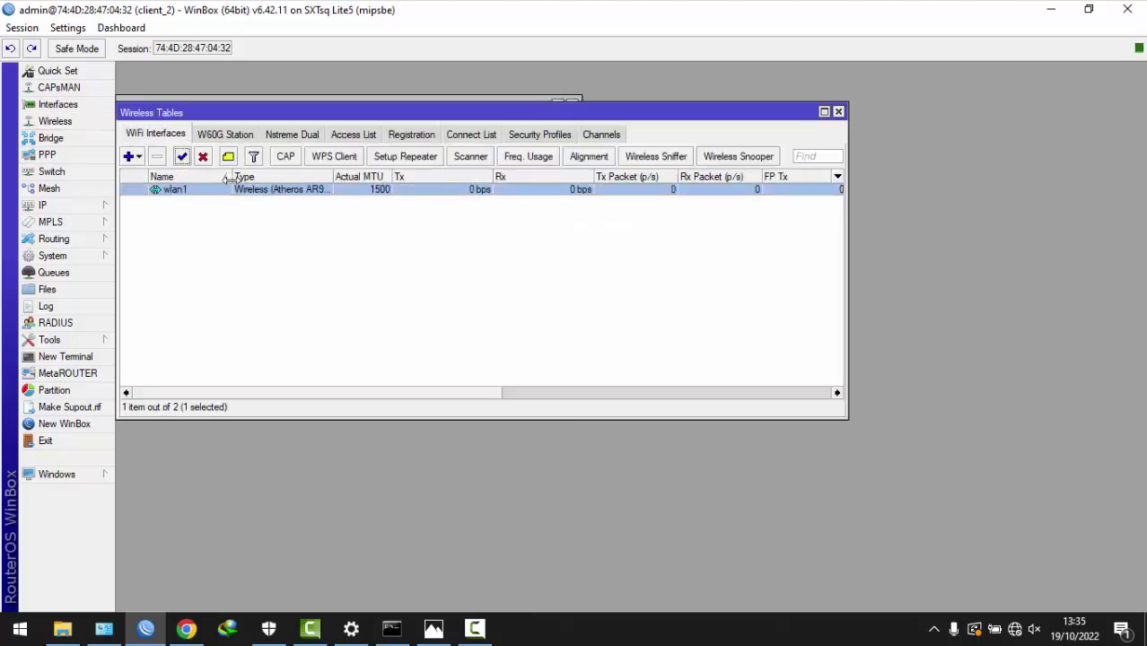
{"action": "double_click", "coordinate": [238, 191]}
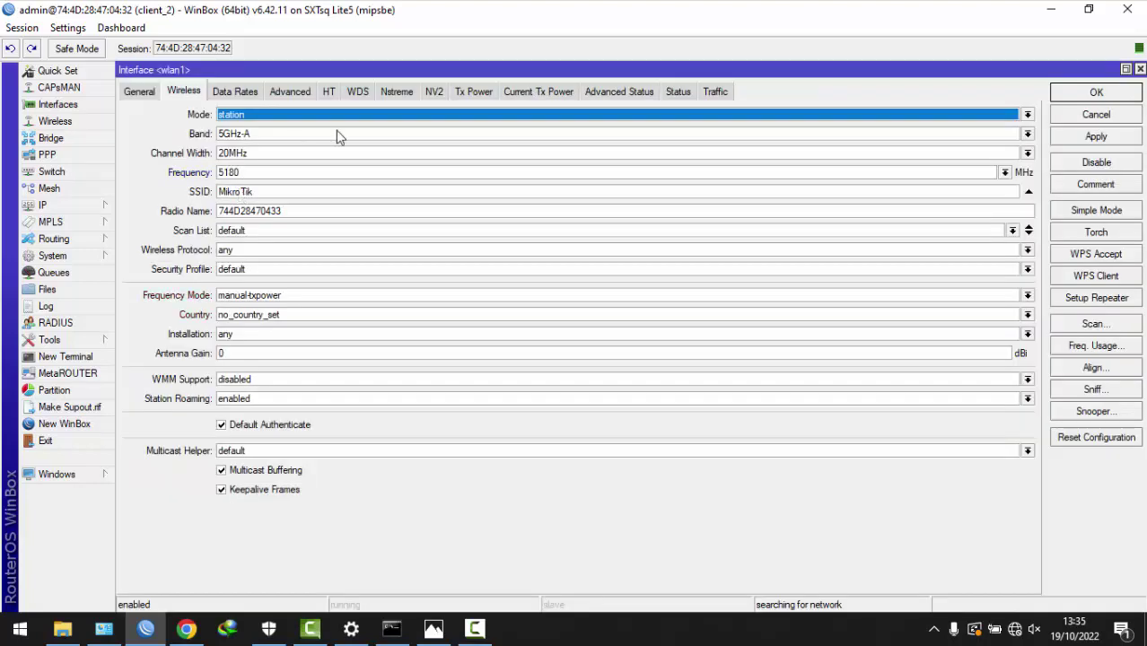
- Set wlan1 to band 5GHz-A/N, frequency 5770, radio name client_2, scan list 5770
{"action": "left_click", "coordinate": [251, 135]}
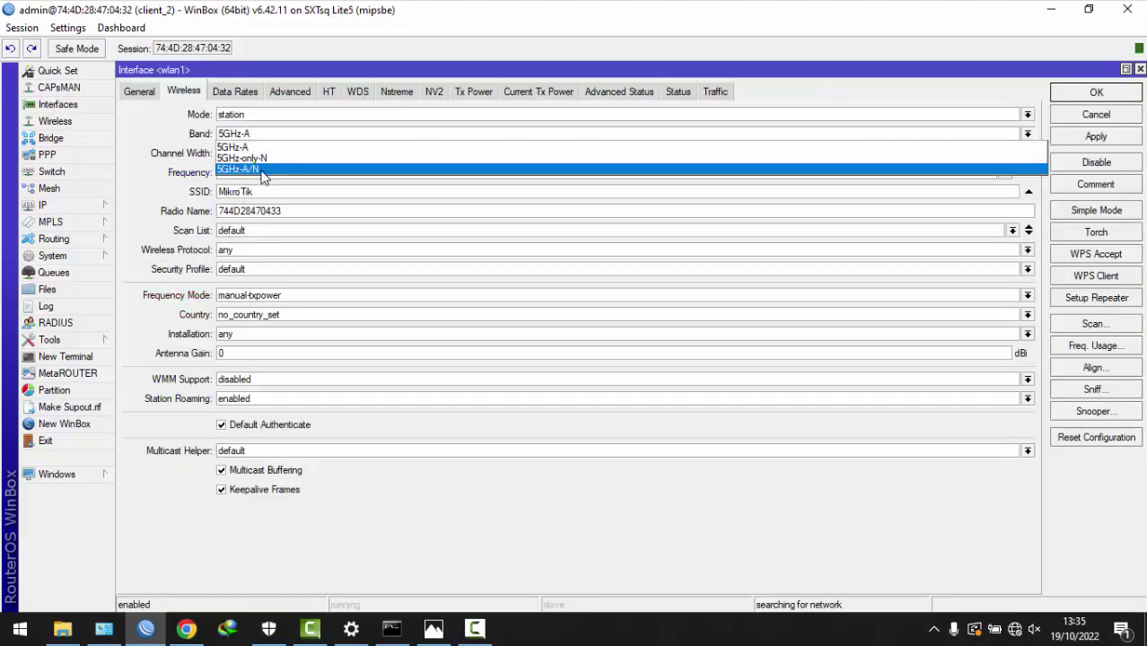
{"action": "left_click", "coordinate": [257, 170]}
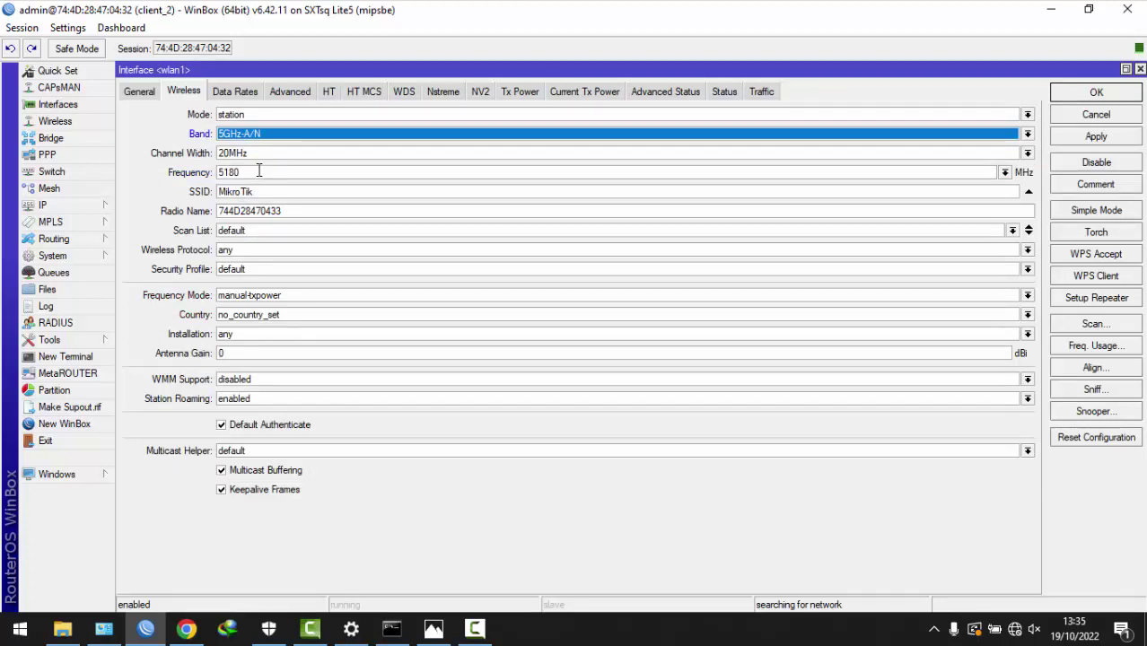
{"action": "double_click", "coordinate": [258, 172]}
{"action": "type", "text": "577"}
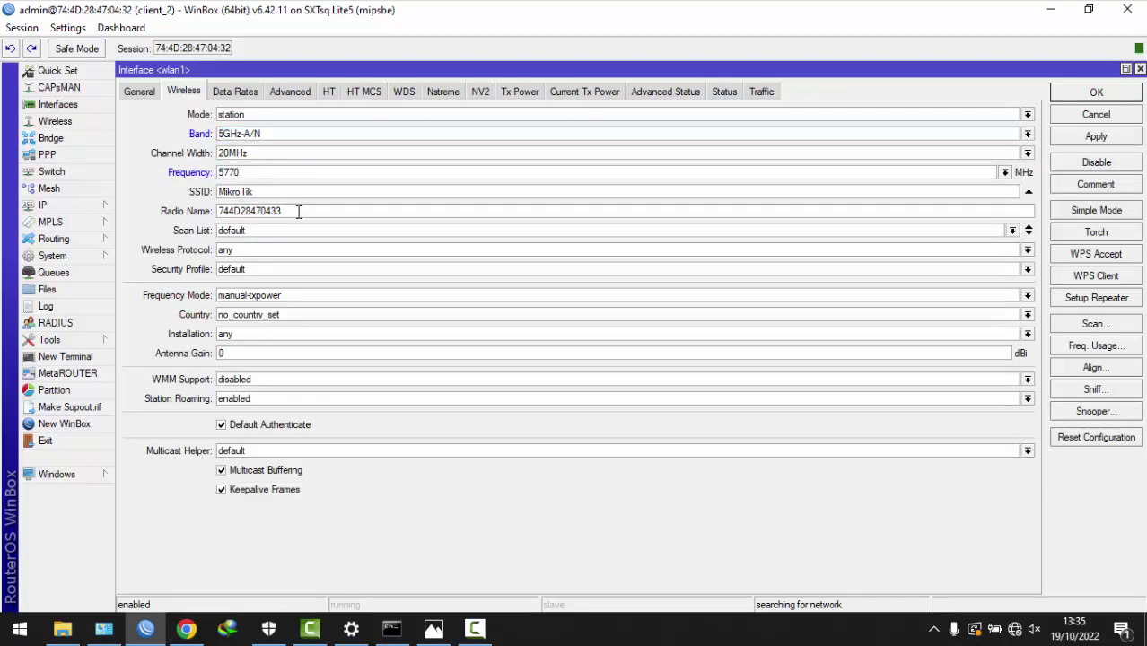
{"action": "double_click", "coordinate": [246, 210]}
{"action": "type", "text": "client_2"}
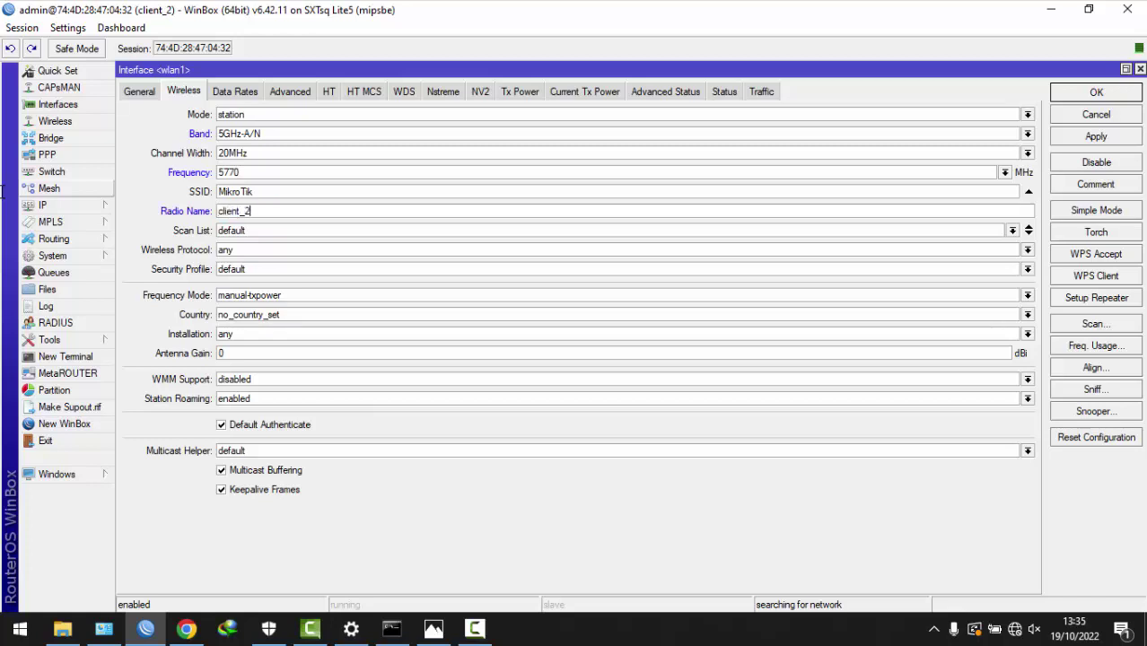
{"action": "double_click", "coordinate": [277, 235]}
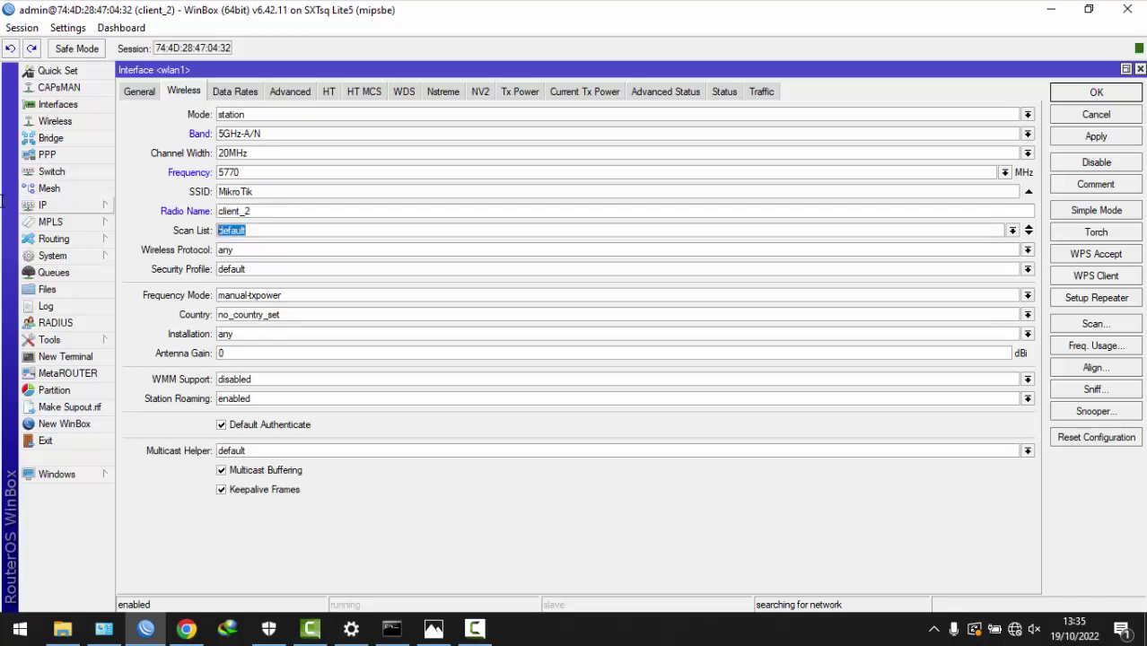
{"action": "type", "text": "5770"}
- Set wireless protocol 802.11 and frequency mode superchannel, then apply
{"action": "left_click", "coordinate": [247, 250]}
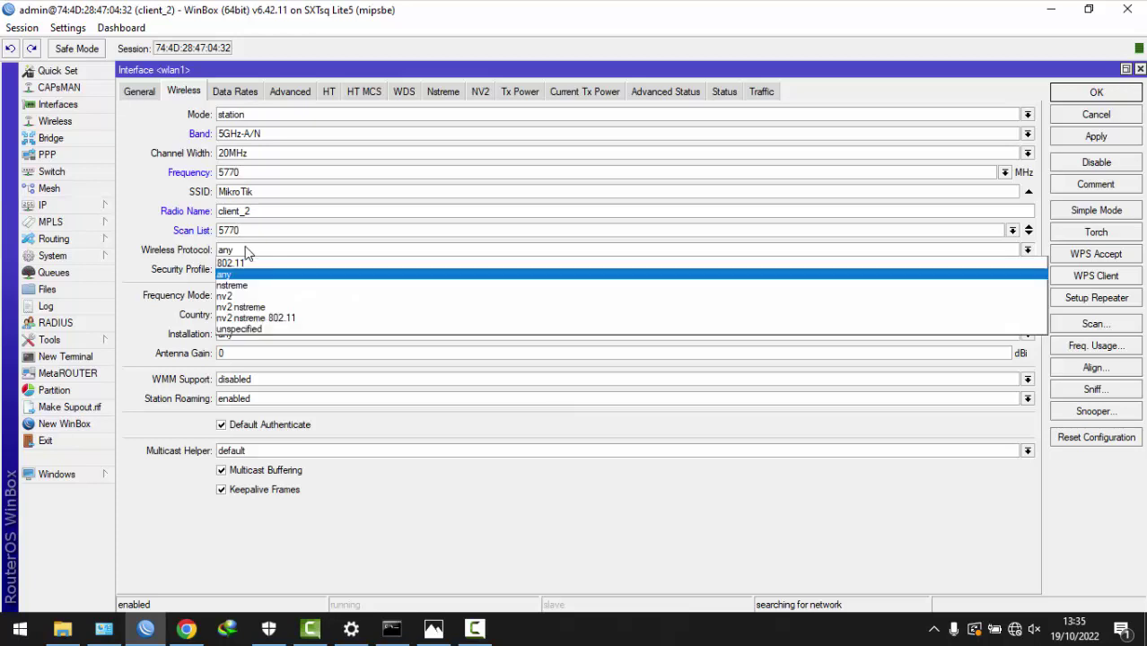
{"action": "left_click", "coordinate": [248, 267]}
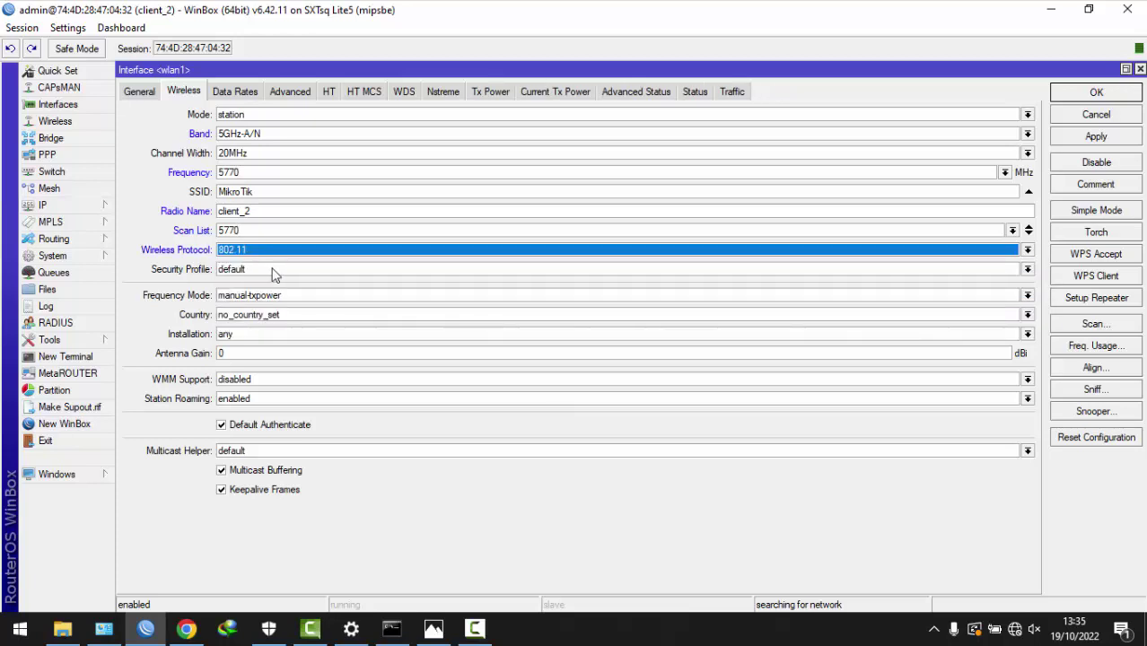
{"action": "left_click", "coordinate": [279, 297]}
{"action": "left_click", "coordinate": [258, 331]}
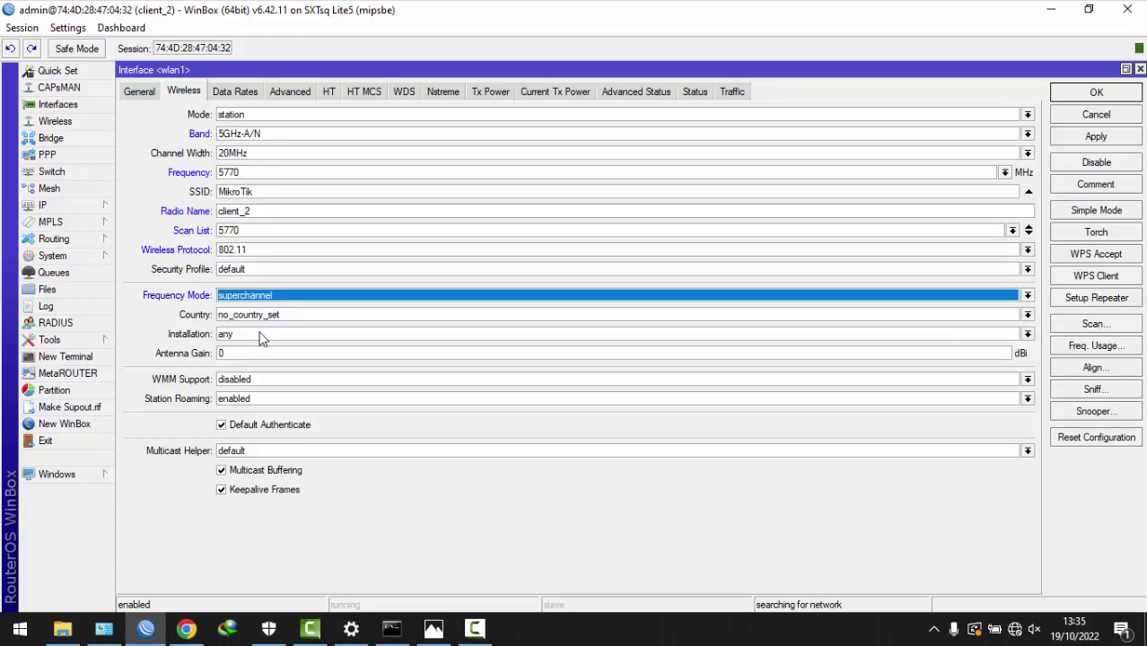
{"action": "left_click", "coordinate": [1084, 137]}
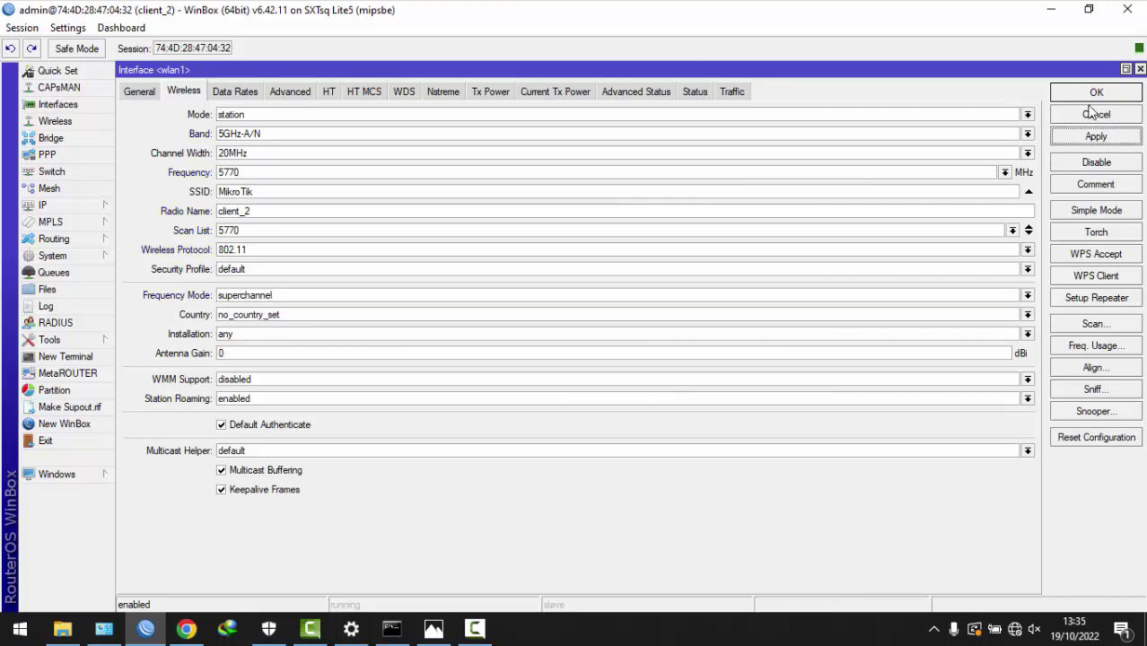
{"action": "left_click", "coordinate": [1083, 92]}
- Create security profile profile1 with dynamic keys, WPA and WPA2 PSK, and a pre-shared key
{"action": "left_click", "coordinate": [539, 134]}
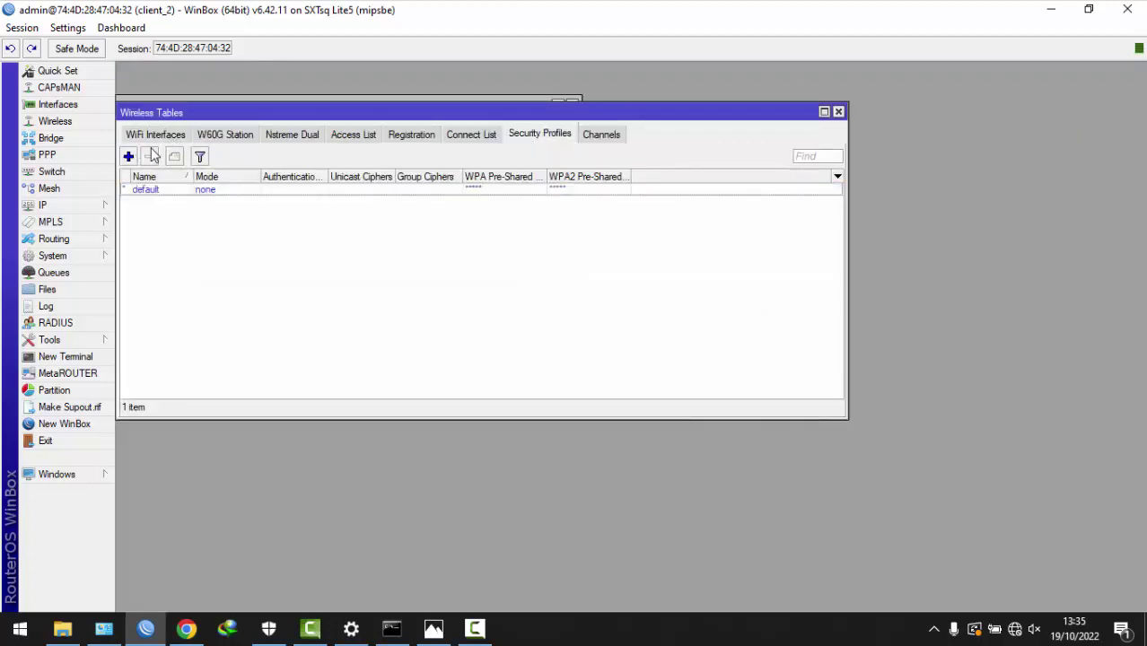
{"action": "left_click", "coordinate": [128, 156]}
{"action": "left_click", "coordinate": [406, 164]}
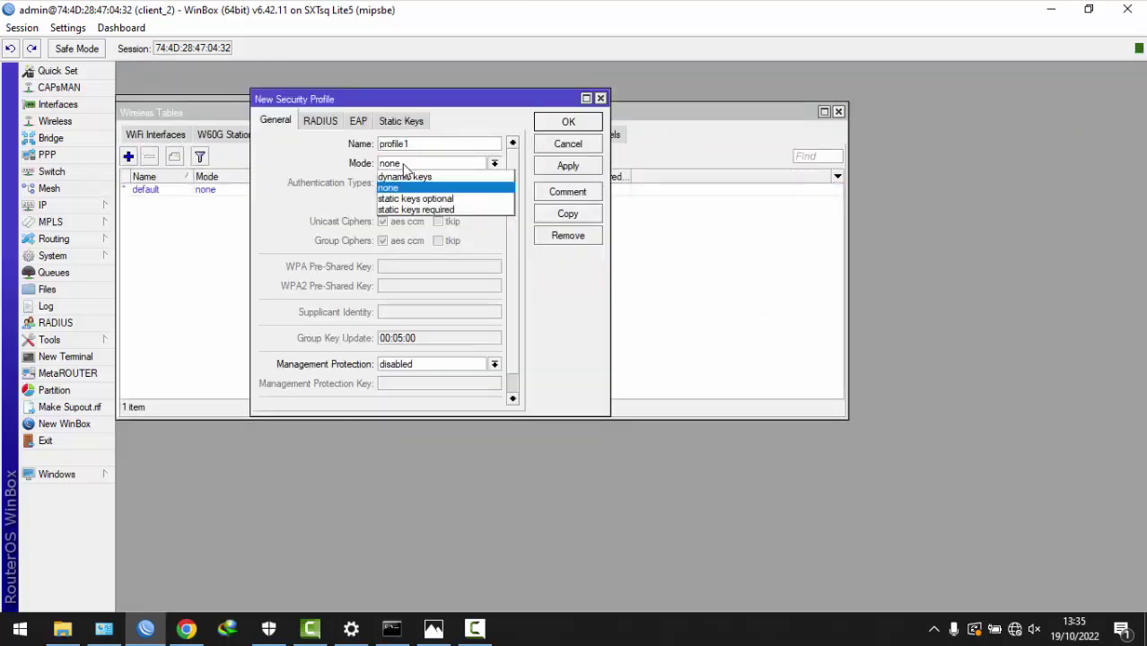
{"action": "left_click", "coordinate": [405, 176]}
{"action": "double_click", "coordinate": [407, 142]}
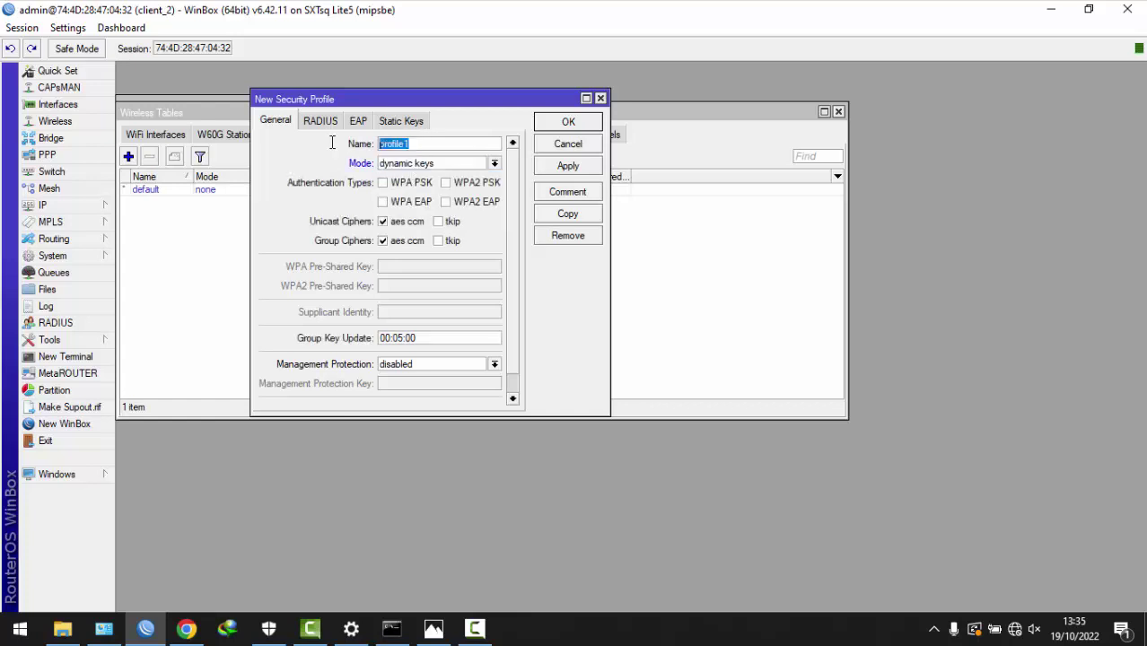
{"action": "left_click", "coordinate": [385, 183]}
{"action": "left_click", "coordinate": [453, 183]}
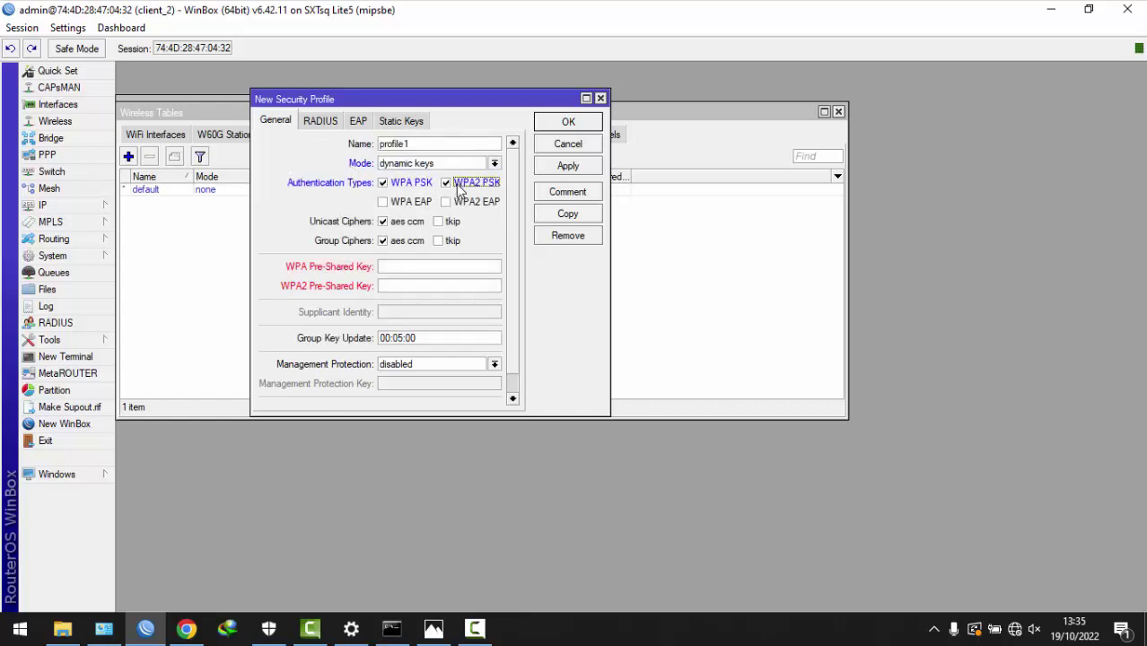
{"action": "left_click", "coordinate": [396, 268]}
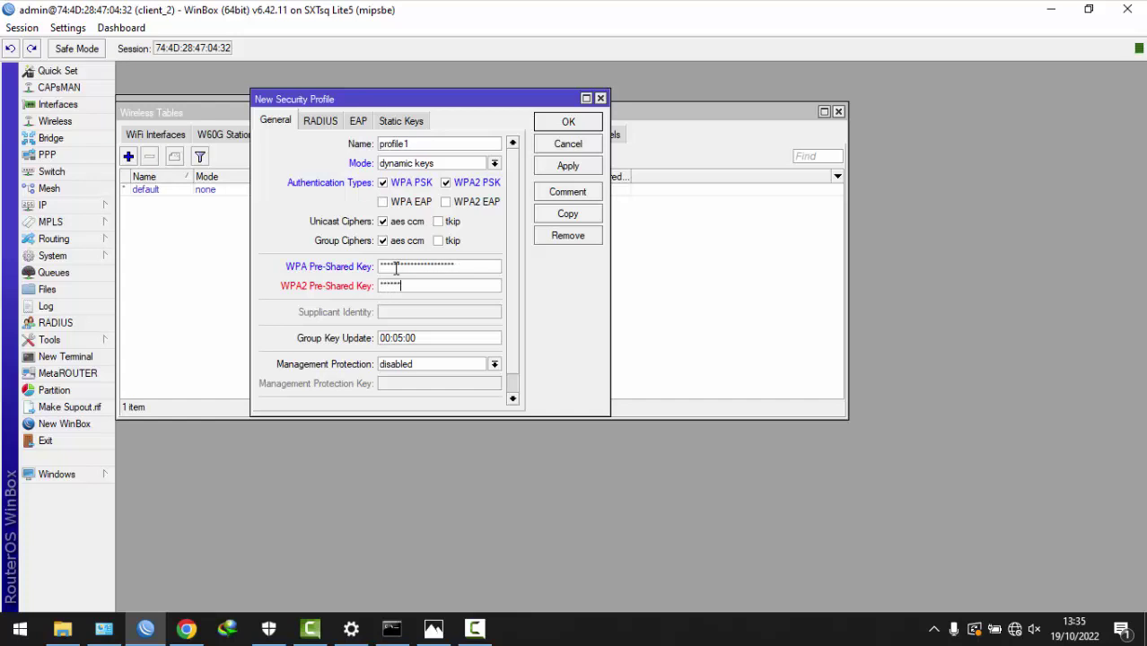
{"action": "type", "text": "***"}
{"action": "left_click", "coordinate": [566, 168]}
{"action": "left_click", "coordinate": [560, 128]}
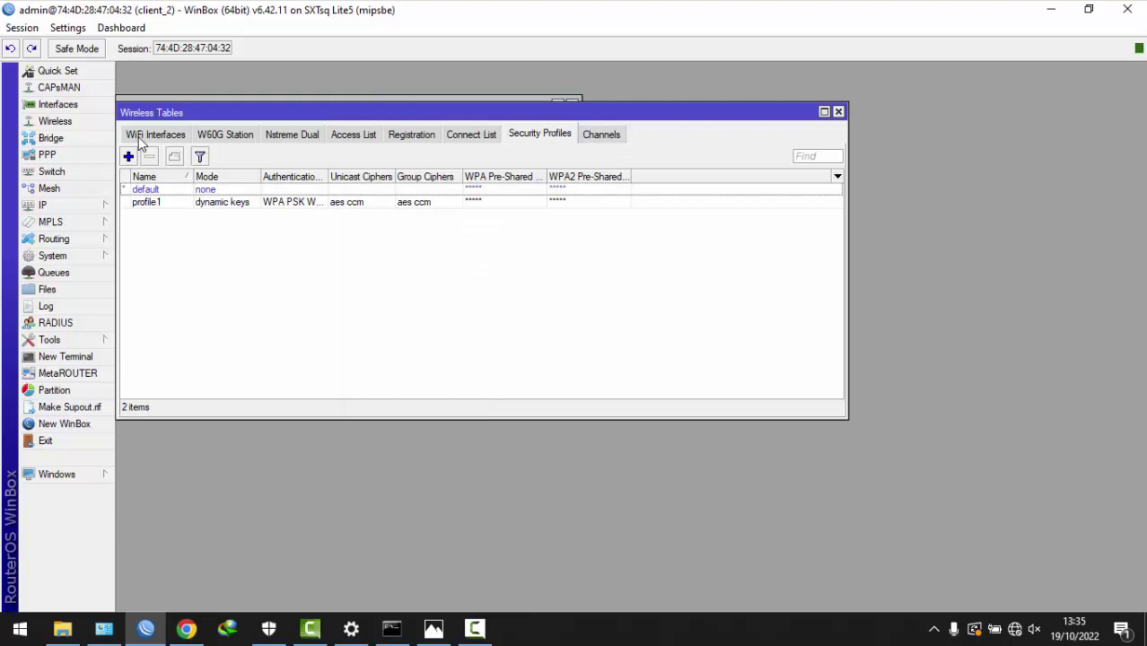
- Select profile1 as wlan1's security profile
{"action": "left_click", "coordinate": [139, 135]}
{"action": "double_click", "coordinate": [227, 193]}
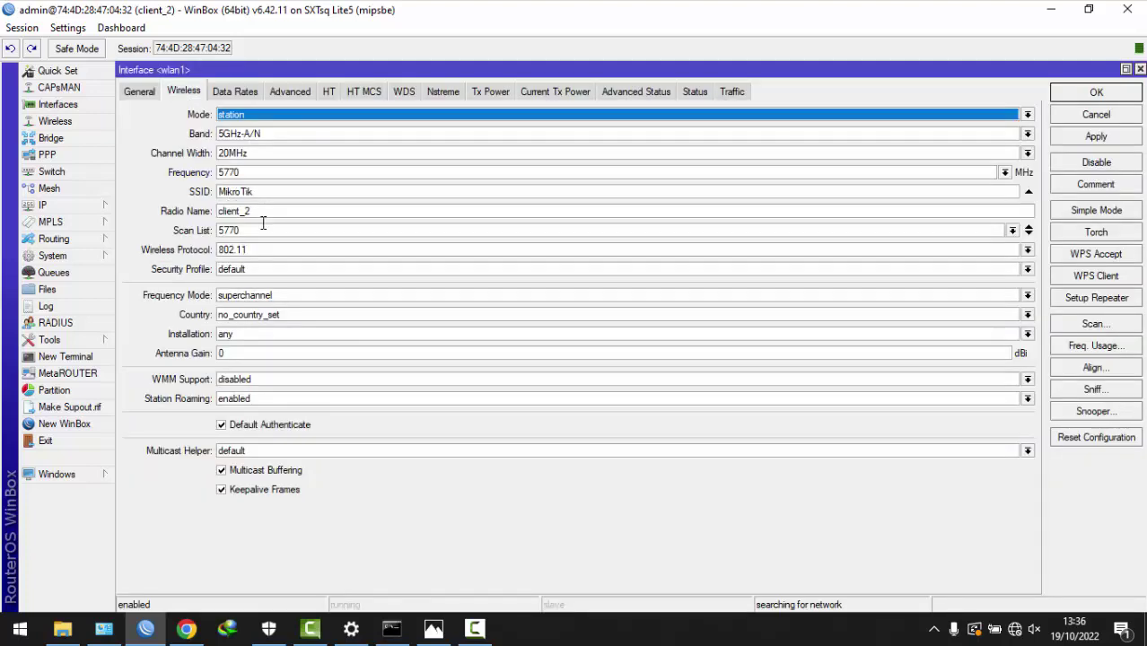
{"action": "left_click", "coordinate": [256, 270]}
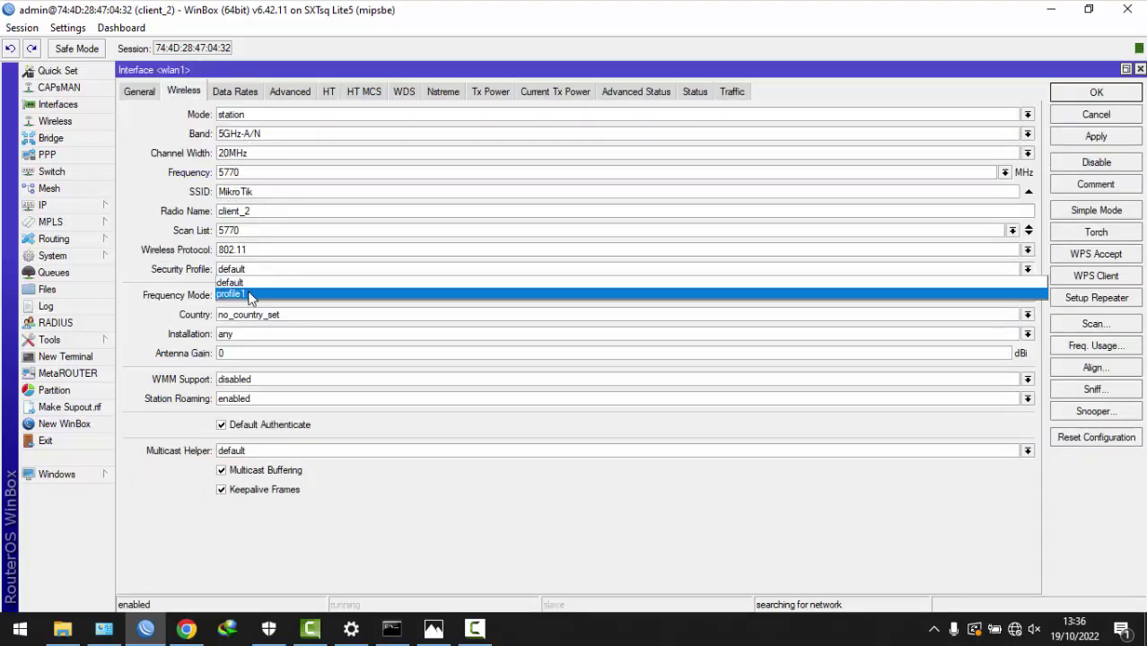
{"action": "left_click", "coordinate": [252, 296]}
- Scan and connect wlan1 to Sayarapa_net, then check BTS_sayarapa in Registration
{"action": "left_click", "coordinate": [1093, 139]}
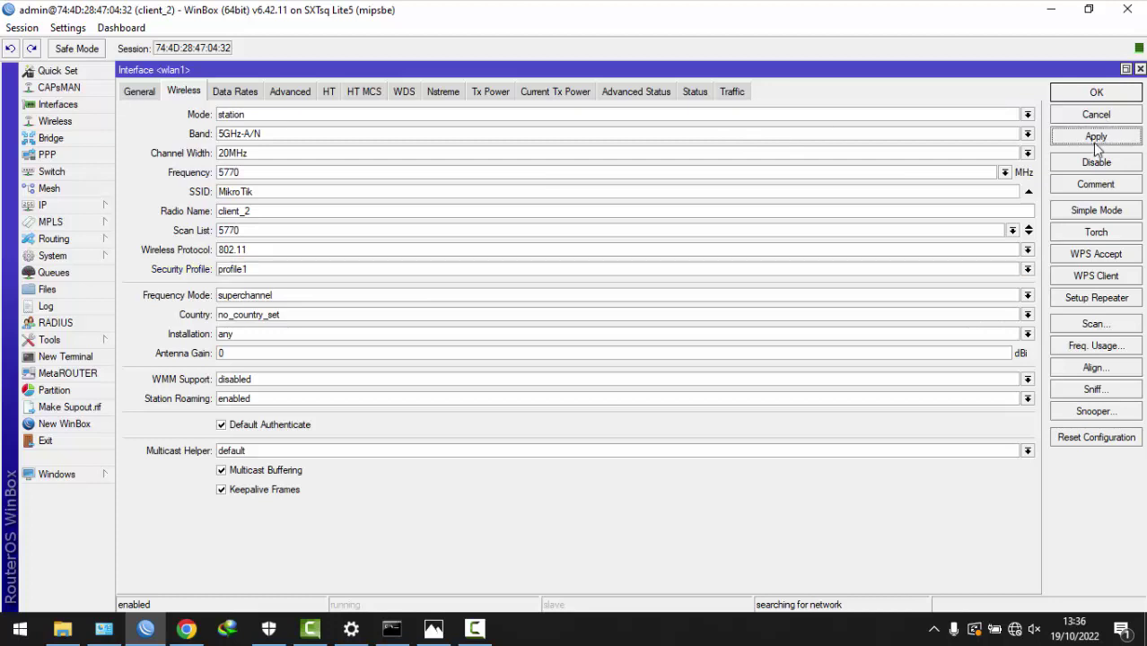
{"action": "left_click", "coordinate": [1088, 325]}
{"action": "left_click", "coordinate": [1091, 90]}
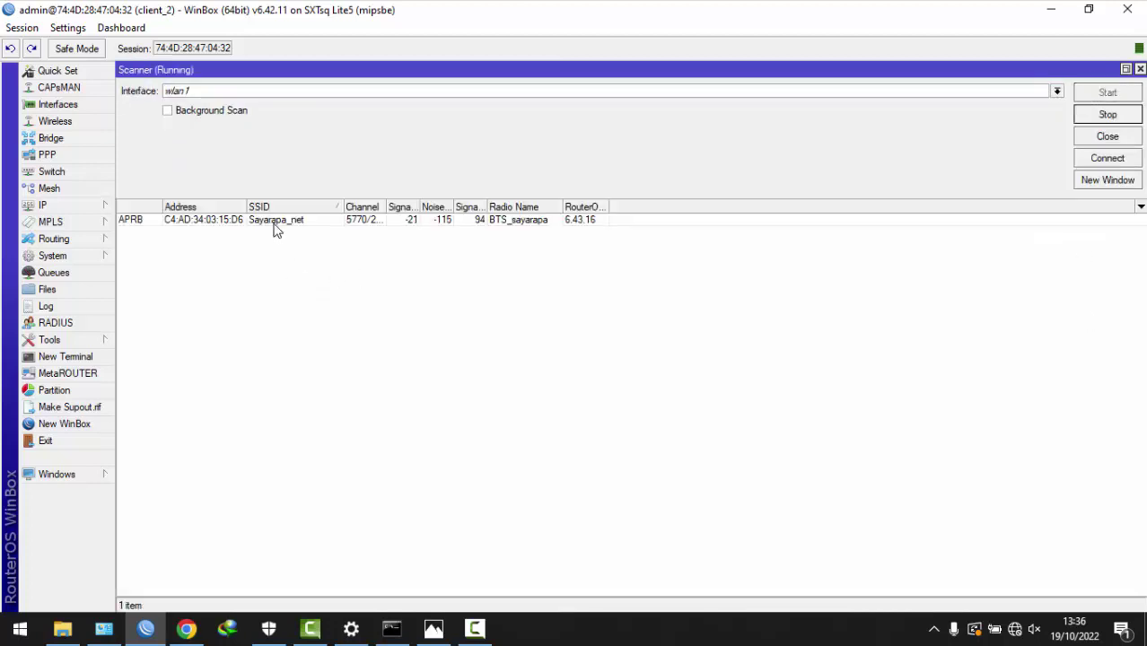
{"action": "left_click", "coordinate": [275, 223]}
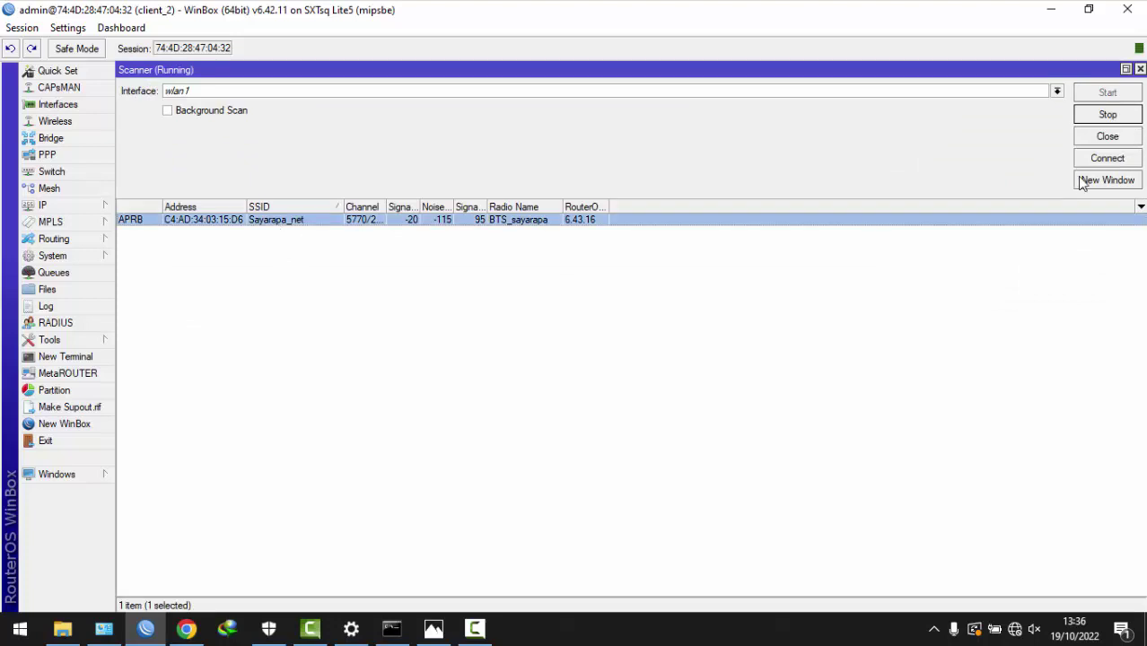
{"action": "left_click", "coordinate": [1107, 160]}
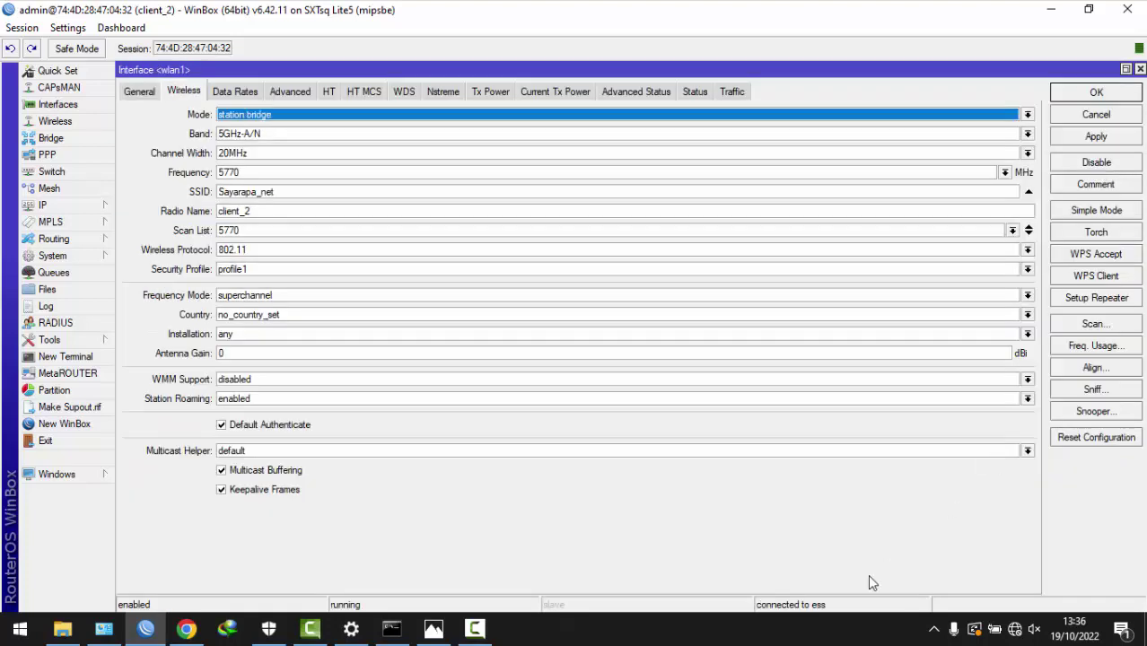
{"action": "left_click", "coordinate": [1099, 93]}
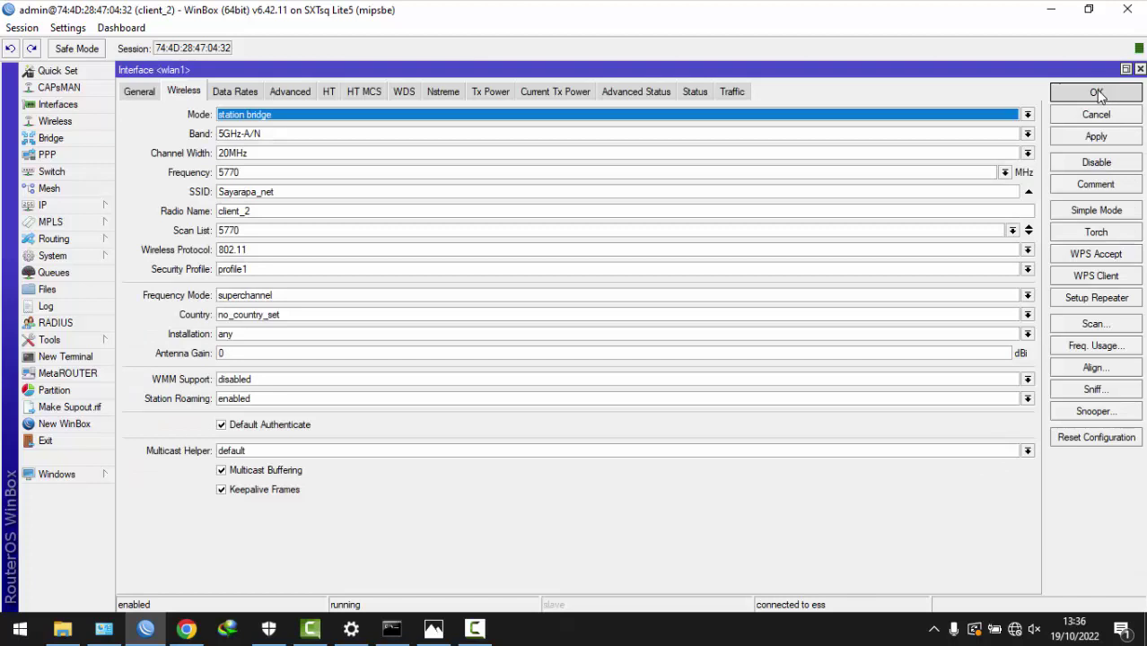
{"action": "left_click", "coordinate": [409, 140]}
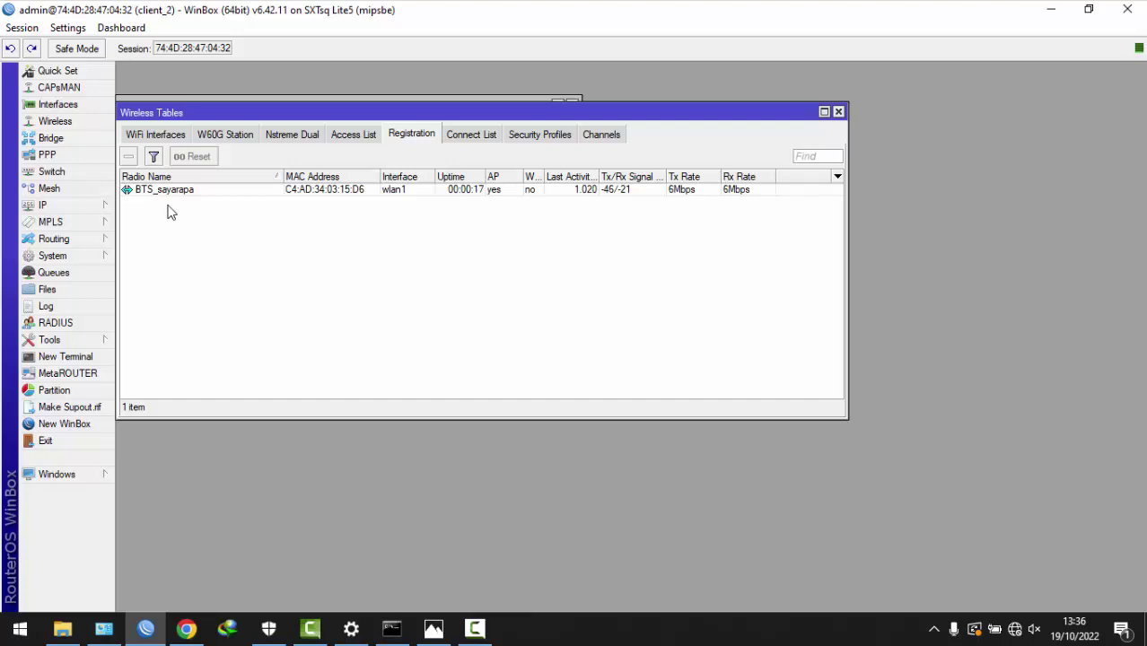
- View the network topology diagram, then return to WinBox
{"action": "left_click", "coordinate": [93, 205]}
{"action": "left_click", "coordinate": [433, 629]}
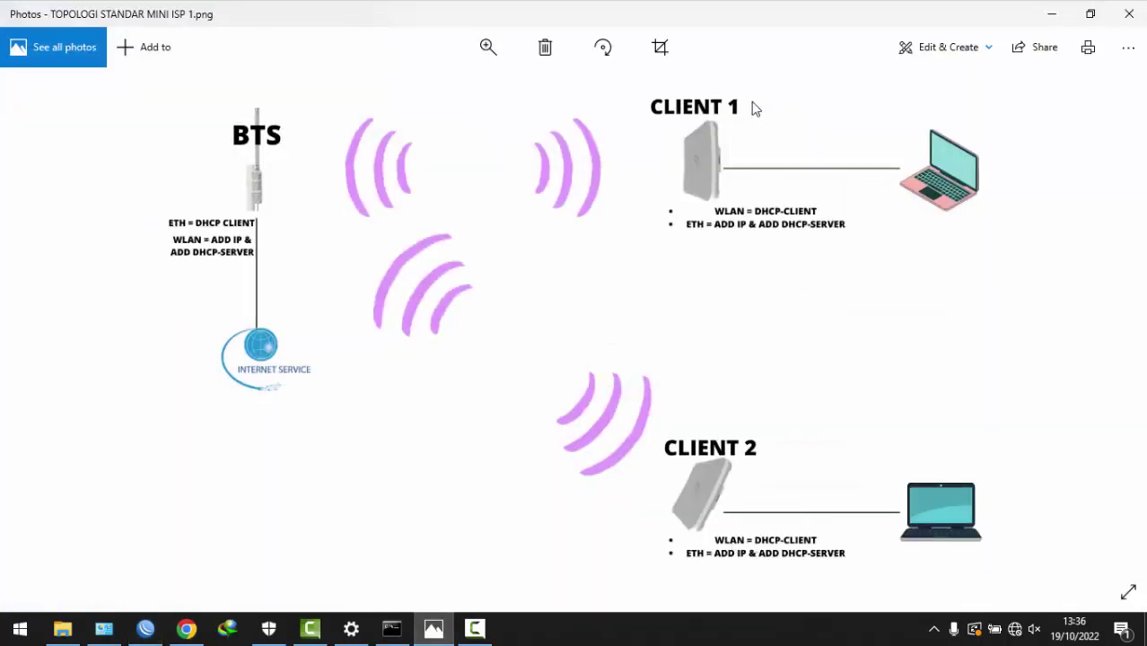
{"action": "left_click", "coordinate": [1064, 8]}
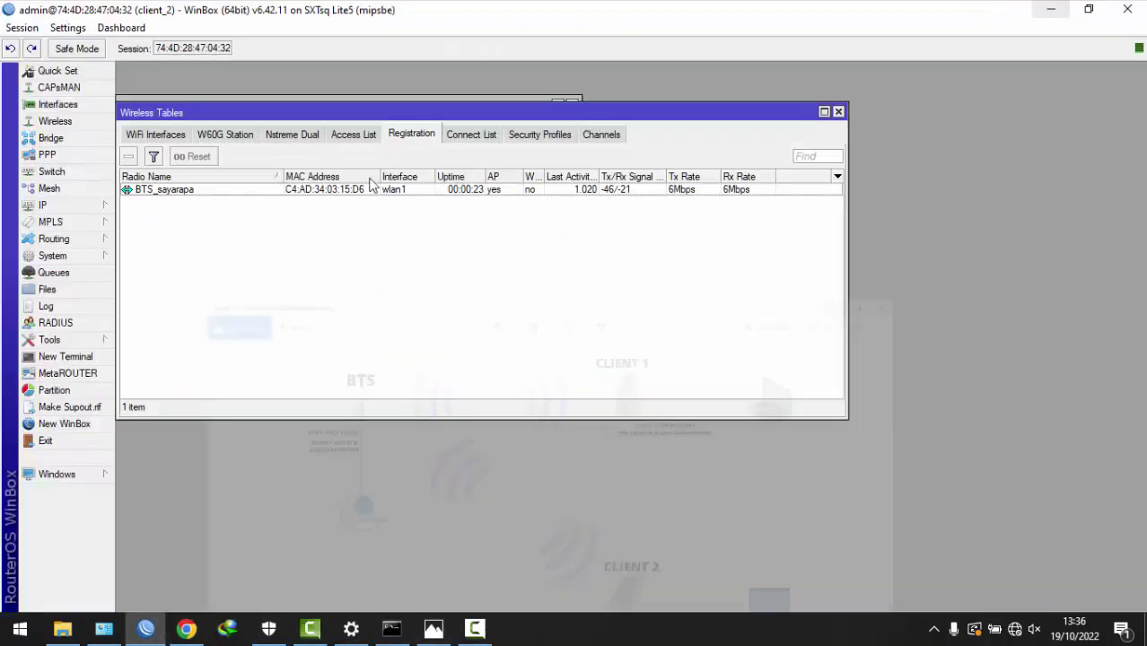
- Add a DHCP client on wlan1, which binds 10.10.10.253/24 from the BTS
{"action": "left_click", "coordinate": [66, 208]}
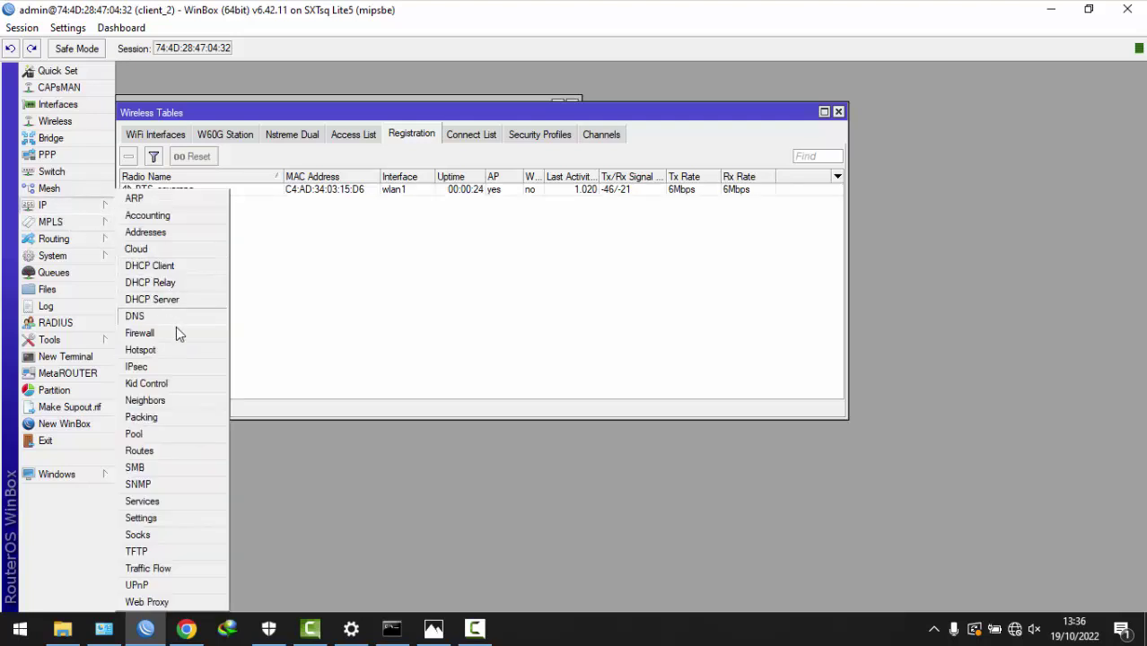
{"action": "left_click", "coordinate": [170, 267]}
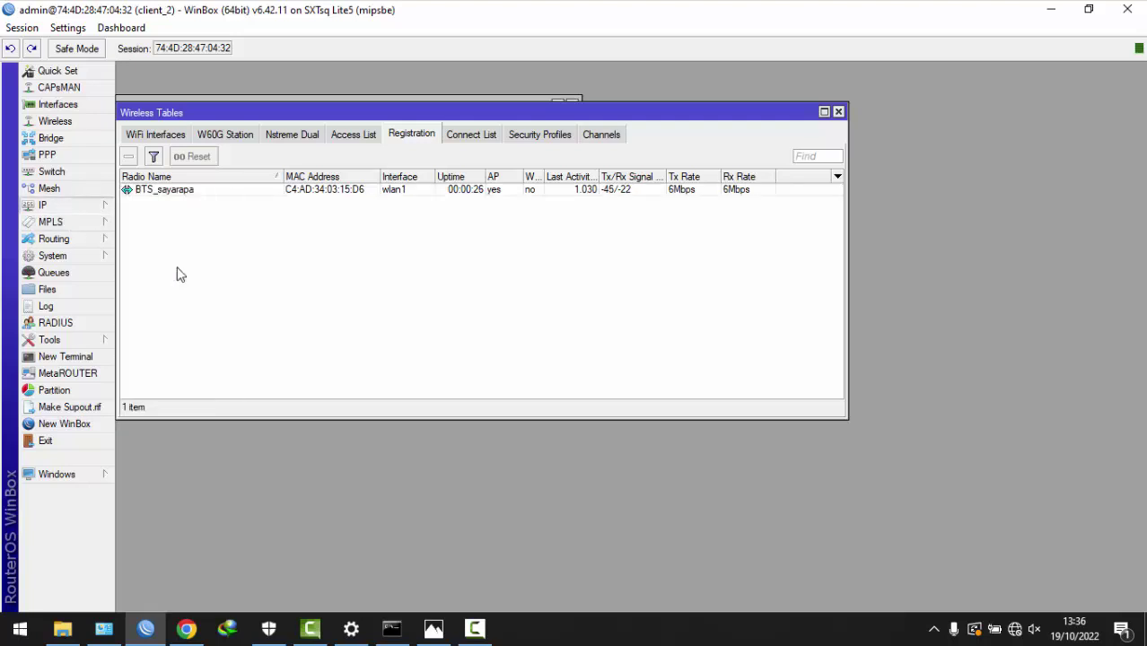
{"action": "left_click", "coordinate": [203, 150]}
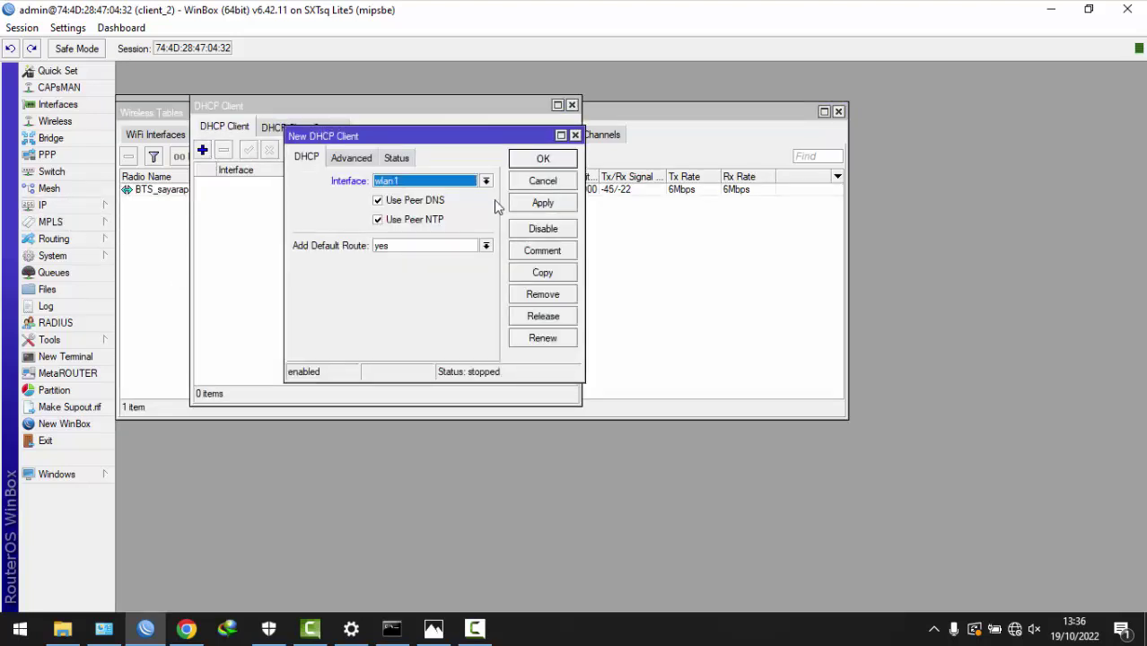
{"action": "left_click", "coordinate": [543, 203]}
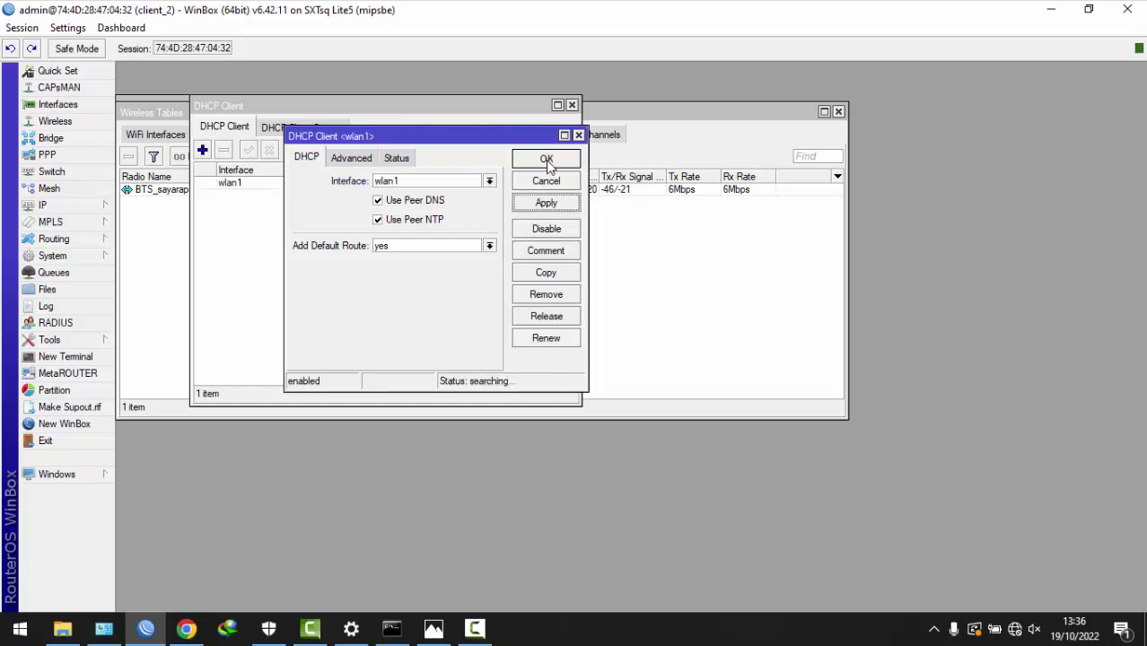
{"action": "left_click", "coordinate": [544, 160]}
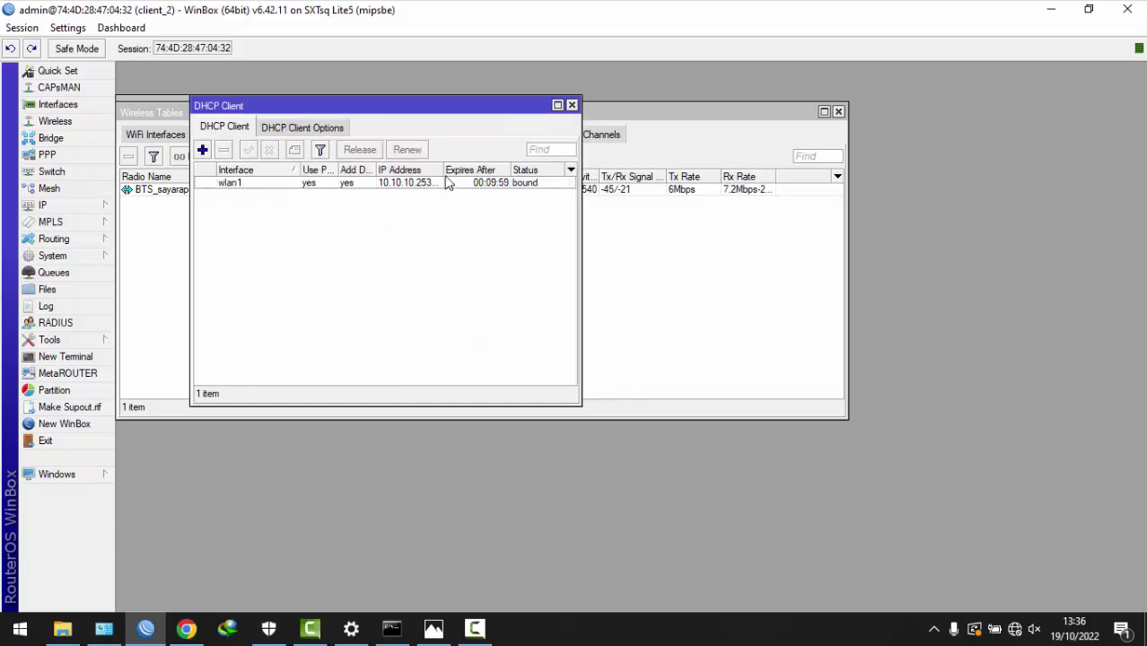
{"action": "left_click_drag", "start_coordinate": [444, 170], "coordinate": [465, 169]}
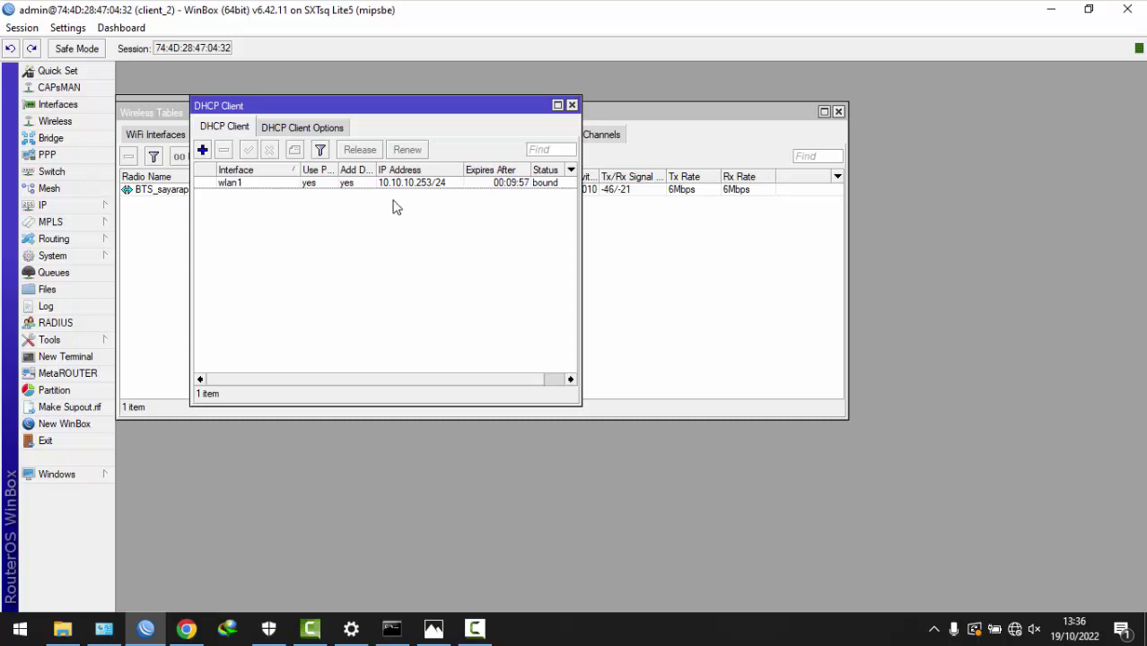
{"action": "left_click", "coordinate": [77, 207]}
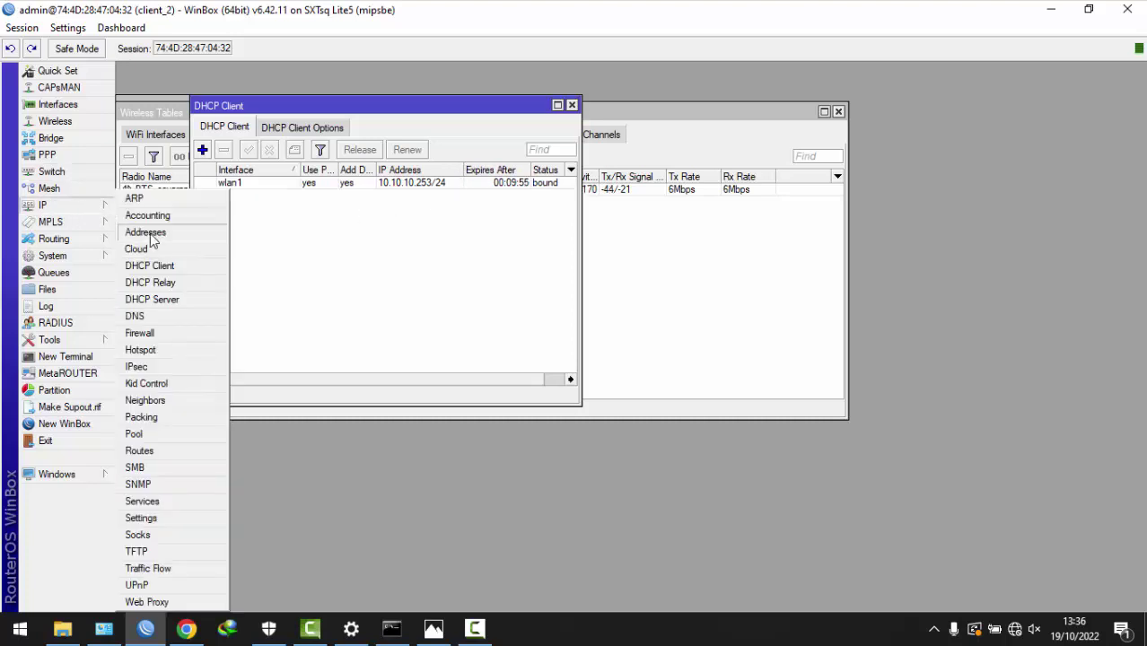
- Add IP address 192.168.0.1/24 on interface ether1
{"action": "left_click", "coordinate": [151, 233]}
{"action": "left_click", "coordinate": [304, 160]}
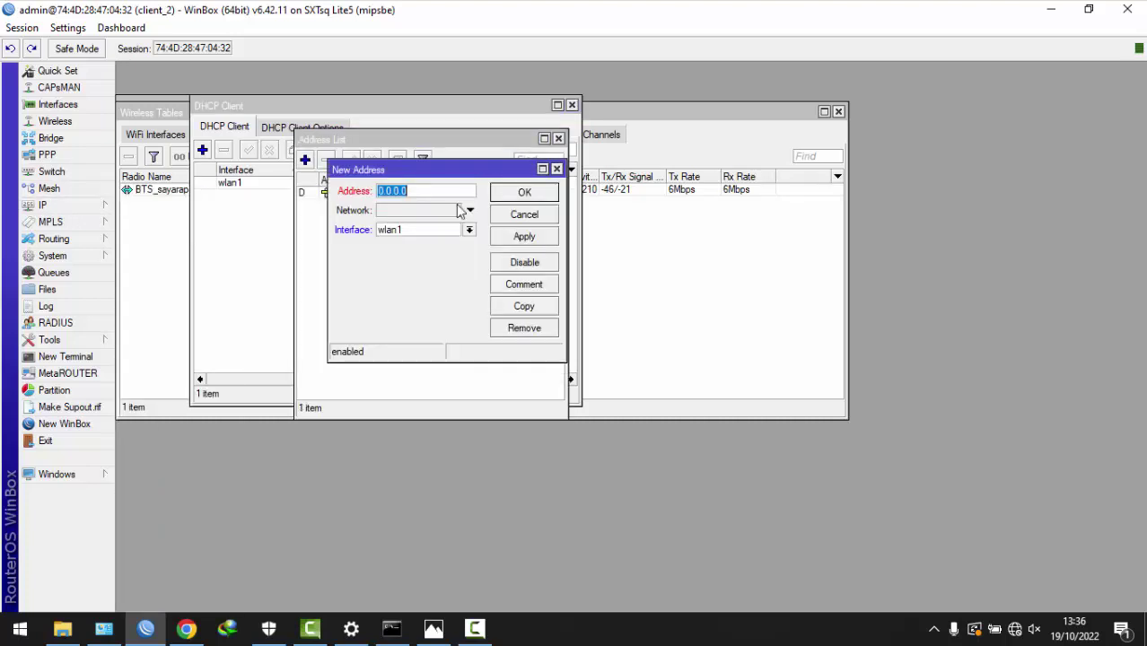
{"action": "type", "text": "192.168.0.1/24"}
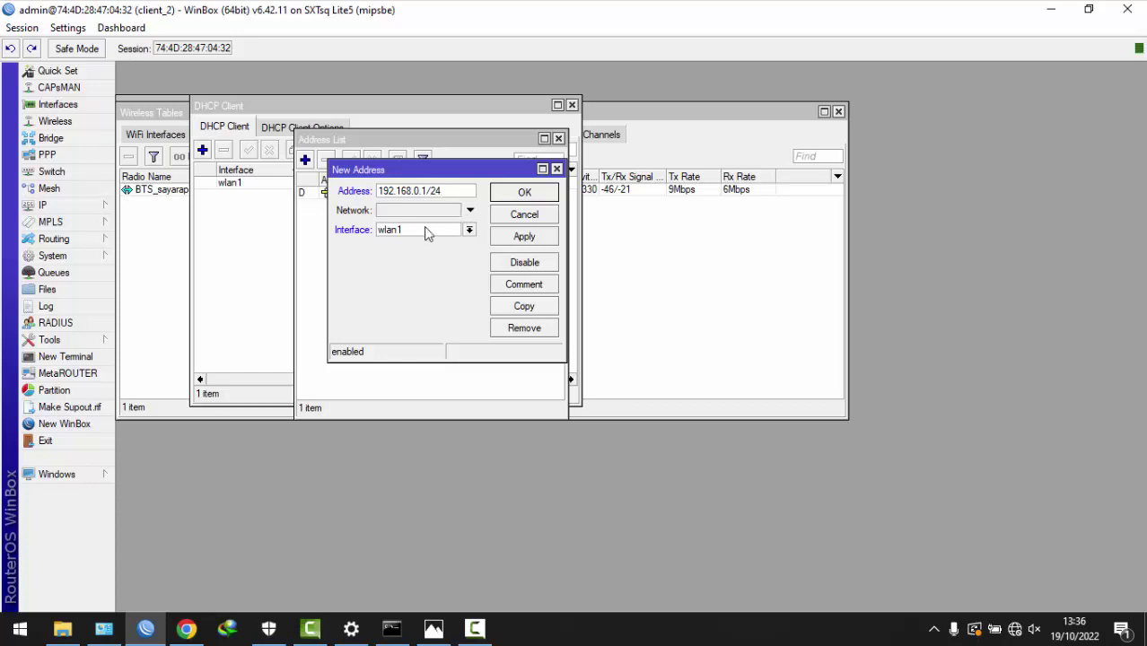
{"action": "left_click", "coordinate": [425, 231]}
{"action": "left_click", "coordinate": [424, 243]}
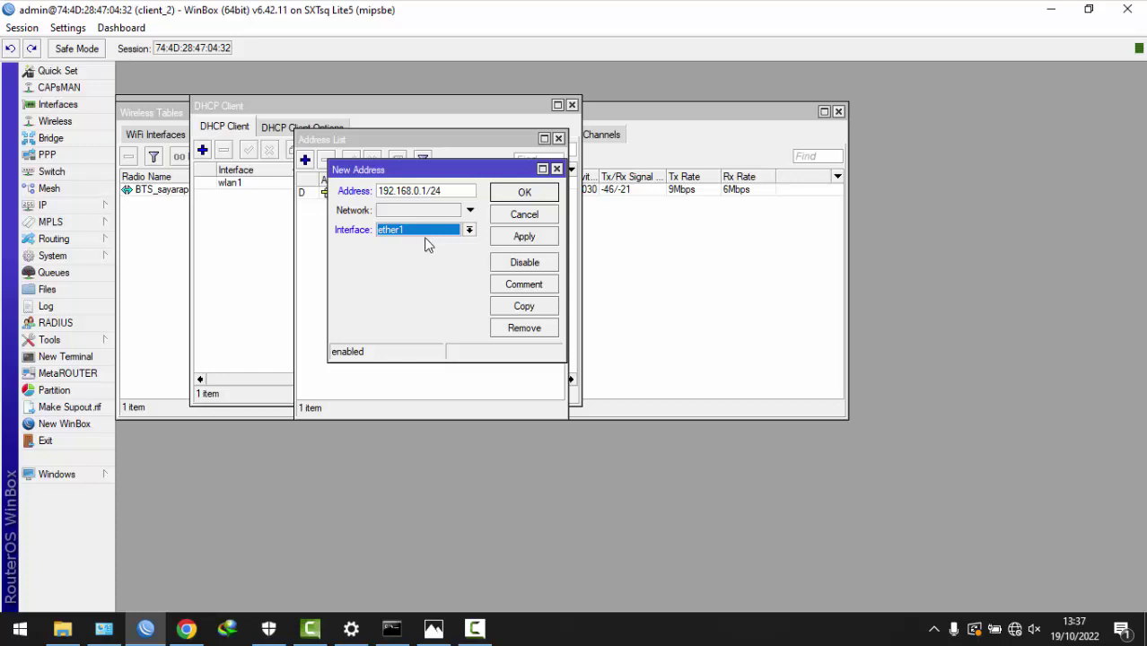
{"action": "left_click", "coordinate": [520, 239]}
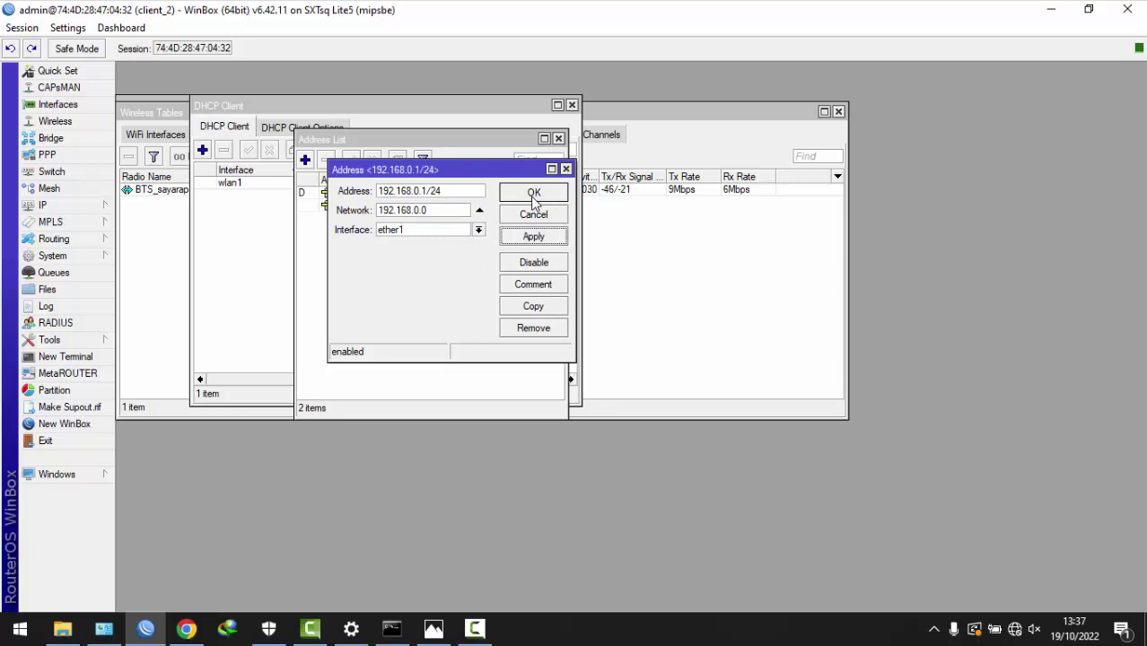
{"action": "left_click", "coordinate": [533, 195]}
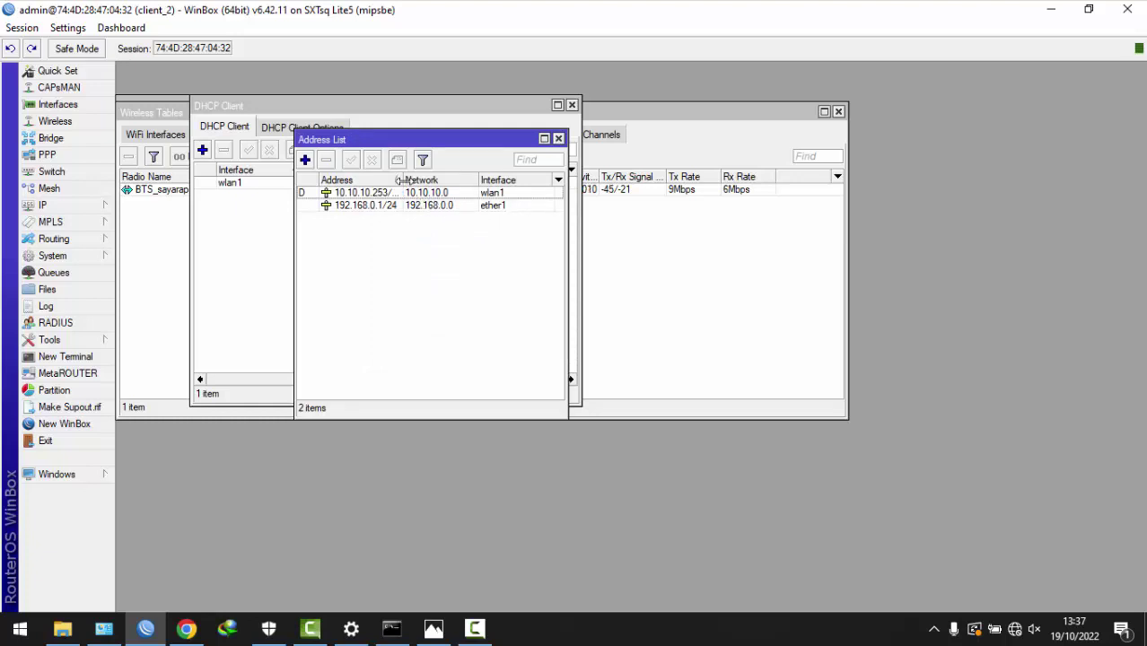
{"action": "left_click_drag", "start_coordinate": [403, 179], "coordinate": [419, 182]}
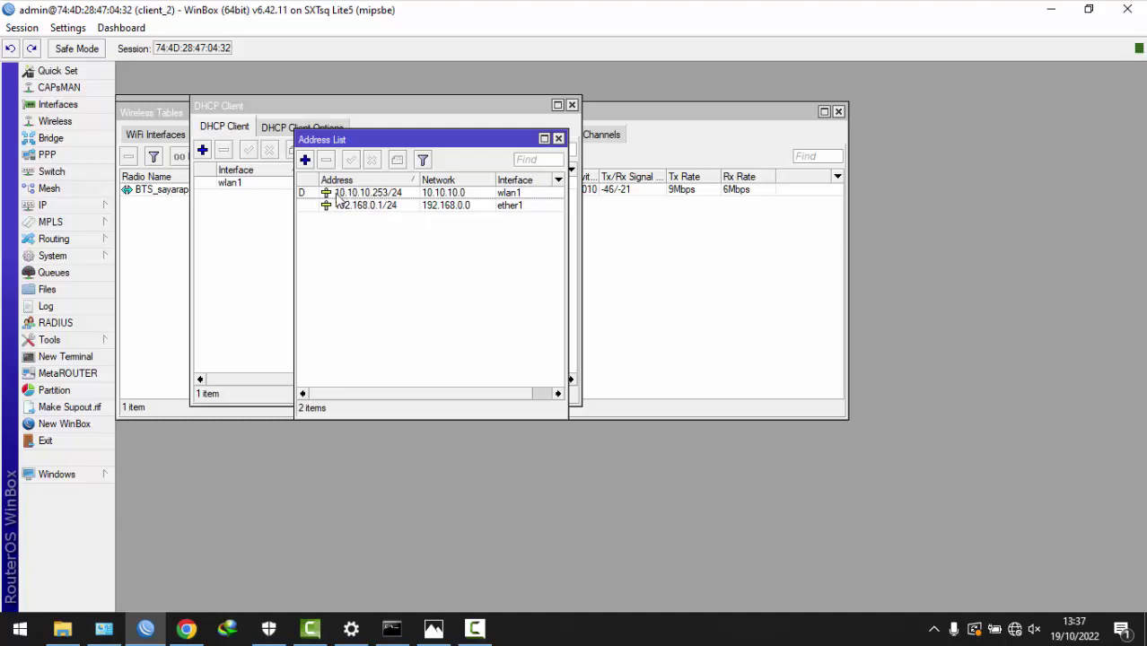
{"action": "left_click", "coordinate": [81, 207]}
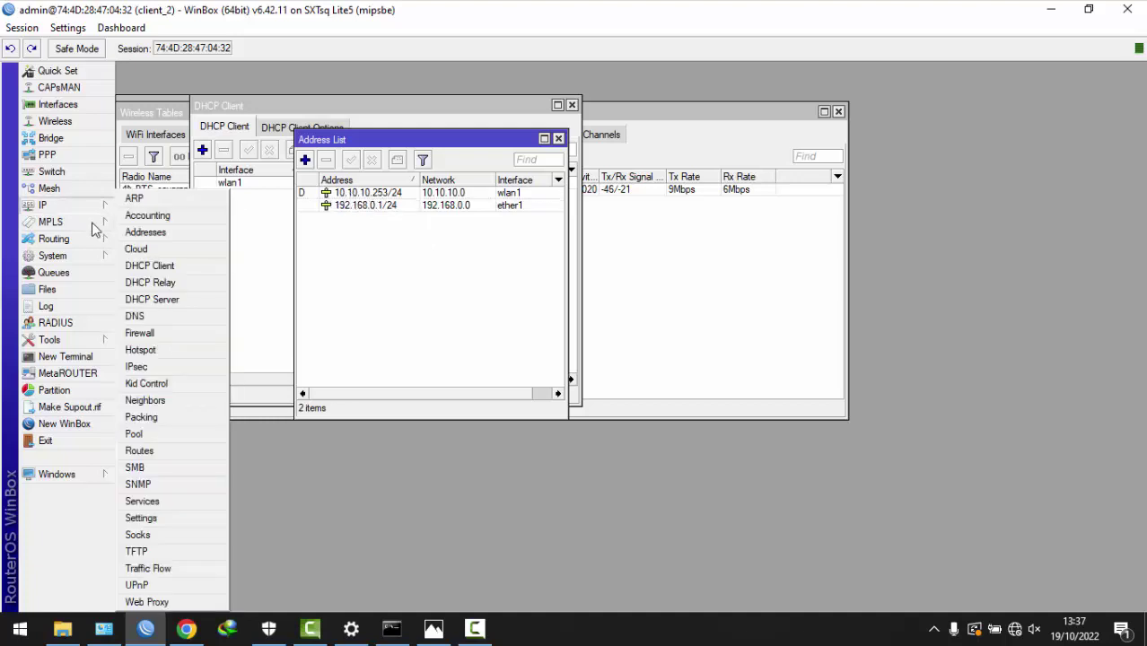
- Run DHCP Setup on ether1, accepting defaults to create dhcp1 with dhcp_pool0 and 10-minute lease
{"action": "left_click", "coordinate": [170, 301]}
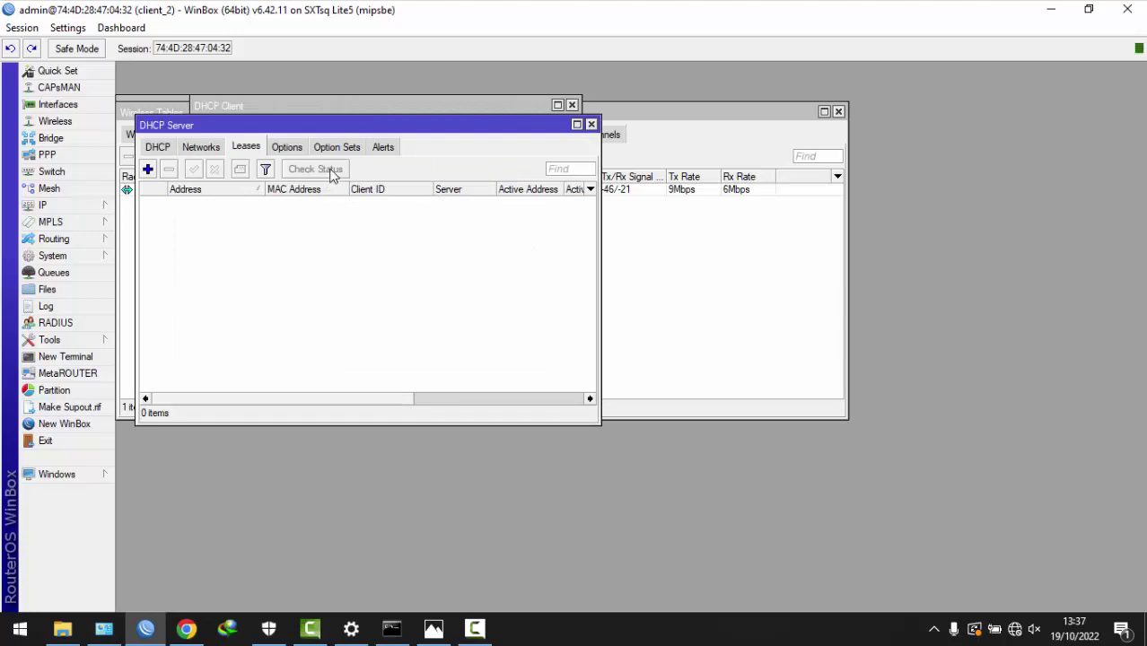
{"action": "left_click", "coordinate": [160, 151]}
{"action": "left_click", "coordinate": [372, 169]}
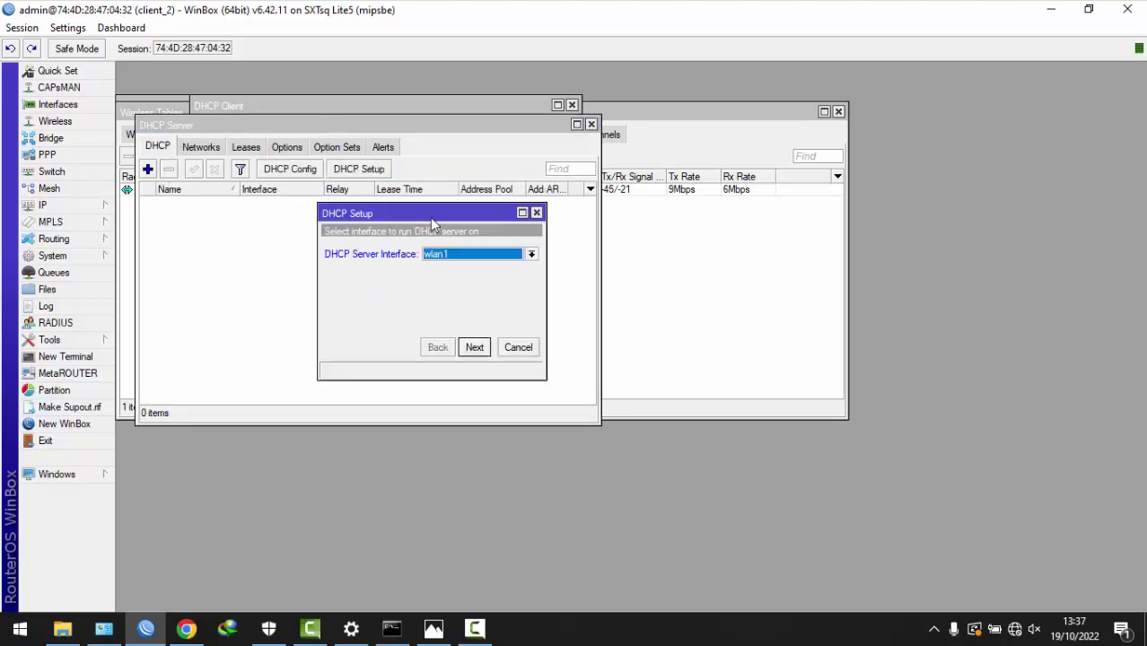
{"action": "left_click", "coordinate": [463, 259]}
{"action": "left_click", "coordinate": [456, 278]}
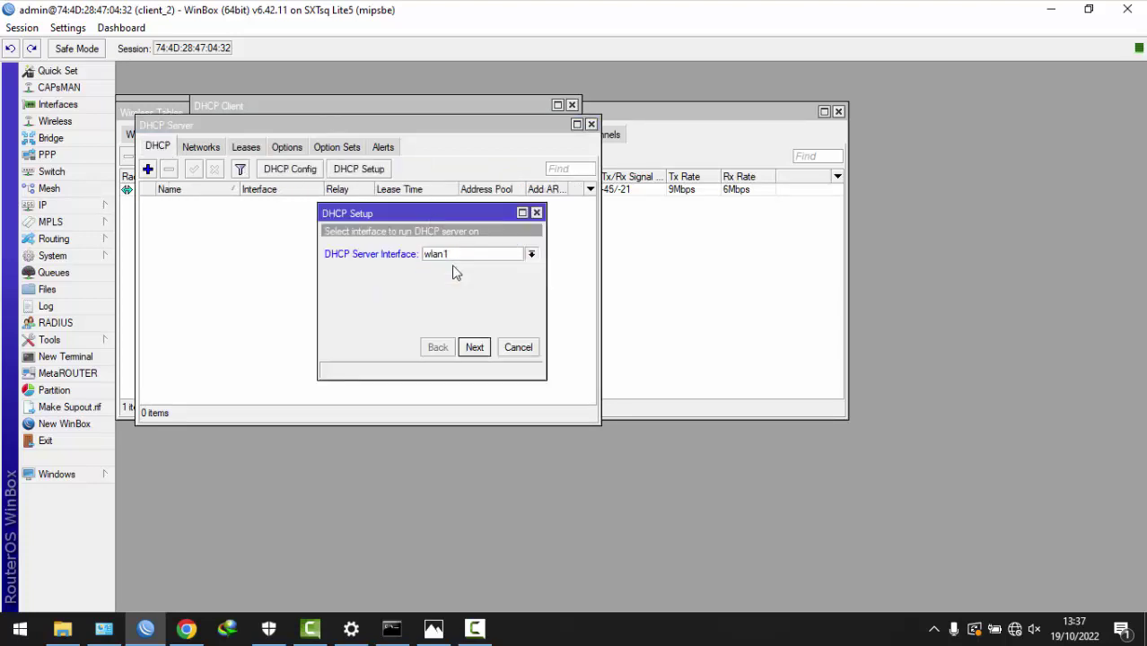
{"action": "left_click", "coordinate": [473, 347]}
{"action": "left_click", "coordinate": [475, 348]}
{"action": "left_click", "coordinate": [475, 349]}
{"action": "left_click", "coordinate": [474, 348]}
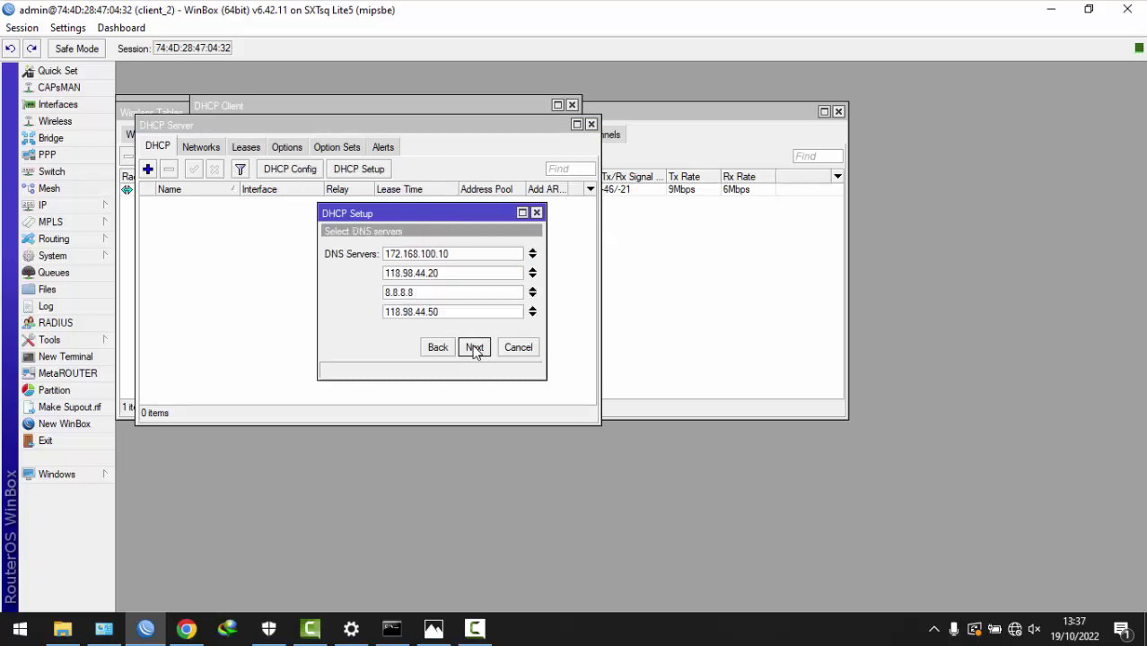
{"action": "left_click", "coordinate": [475, 349]}
{"action": "left_click", "coordinate": [475, 348]}
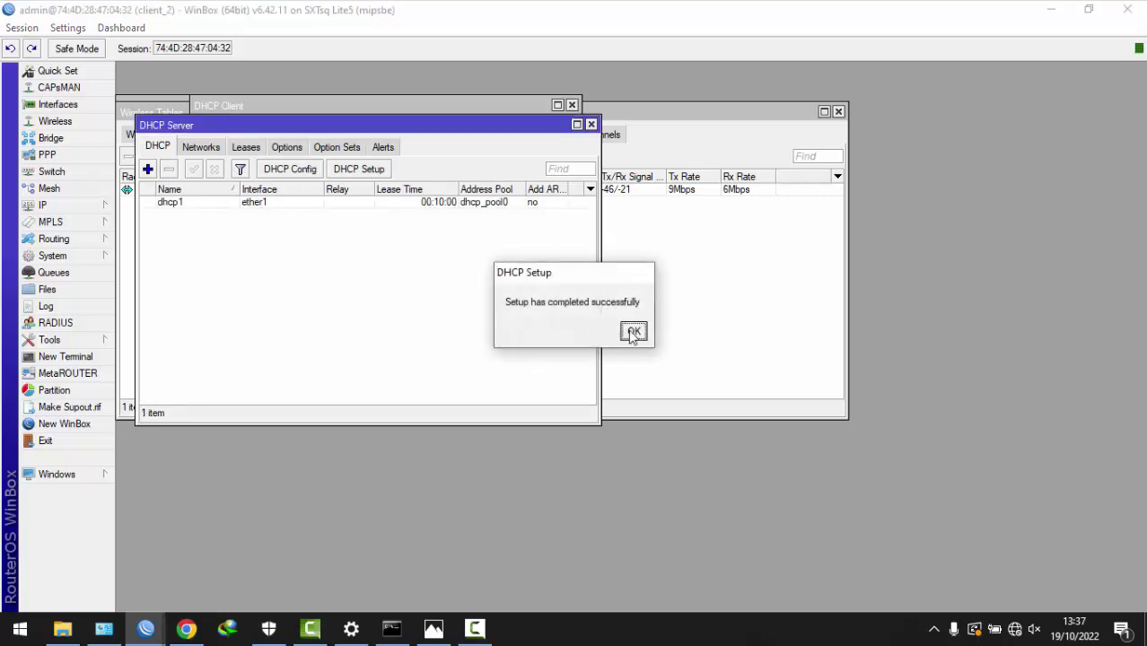
{"action": "left_click", "coordinate": [634, 332]}
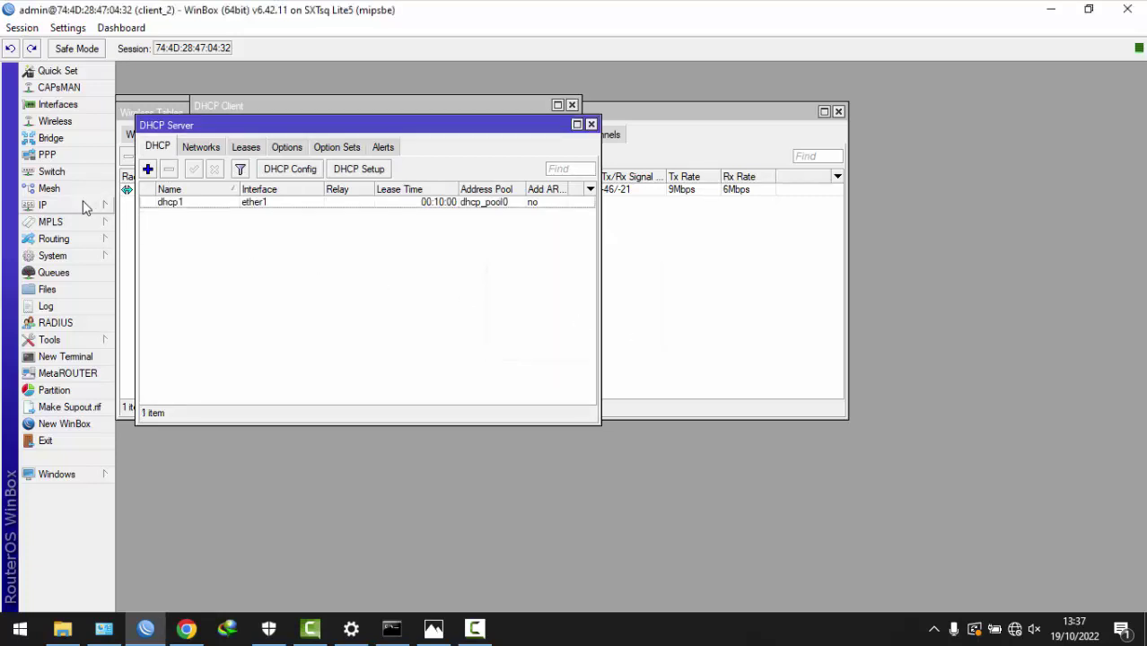
{"action": "left_click", "coordinate": [99, 206]}
- Add a srcnat NAT rule with out interface wlan1 and action masquerade
{"action": "left_click", "coordinate": [141, 333]}
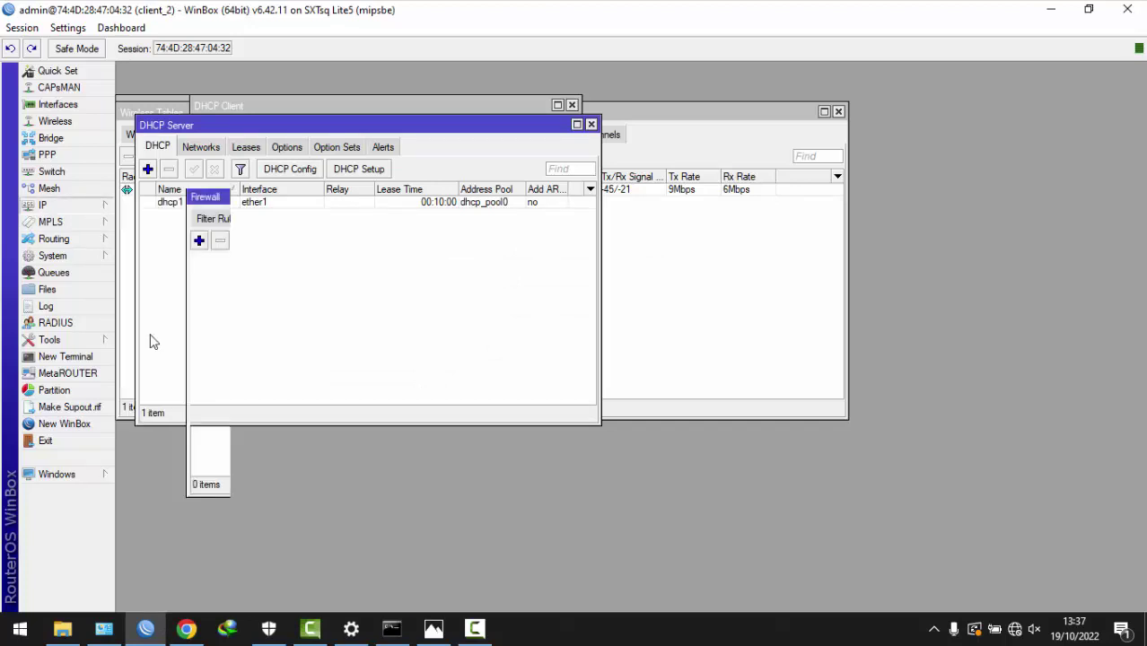
{"action": "left_click", "coordinate": [260, 219]}
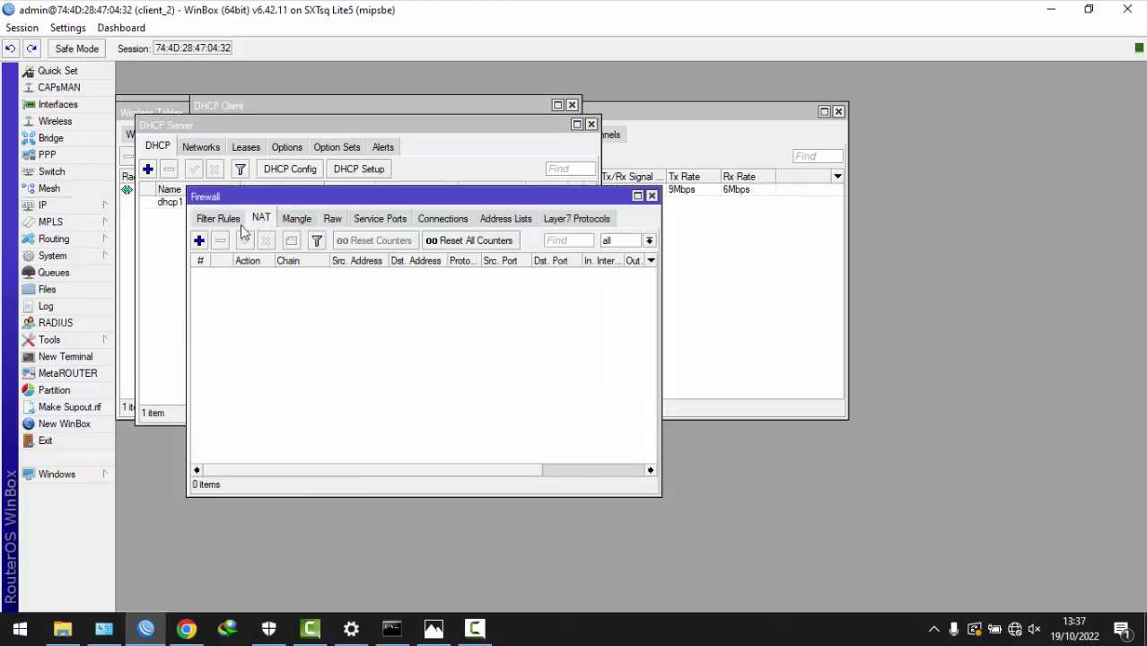
{"action": "left_click", "coordinate": [199, 241]}
{"action": "left_click", "coordinate": [402, 279]}
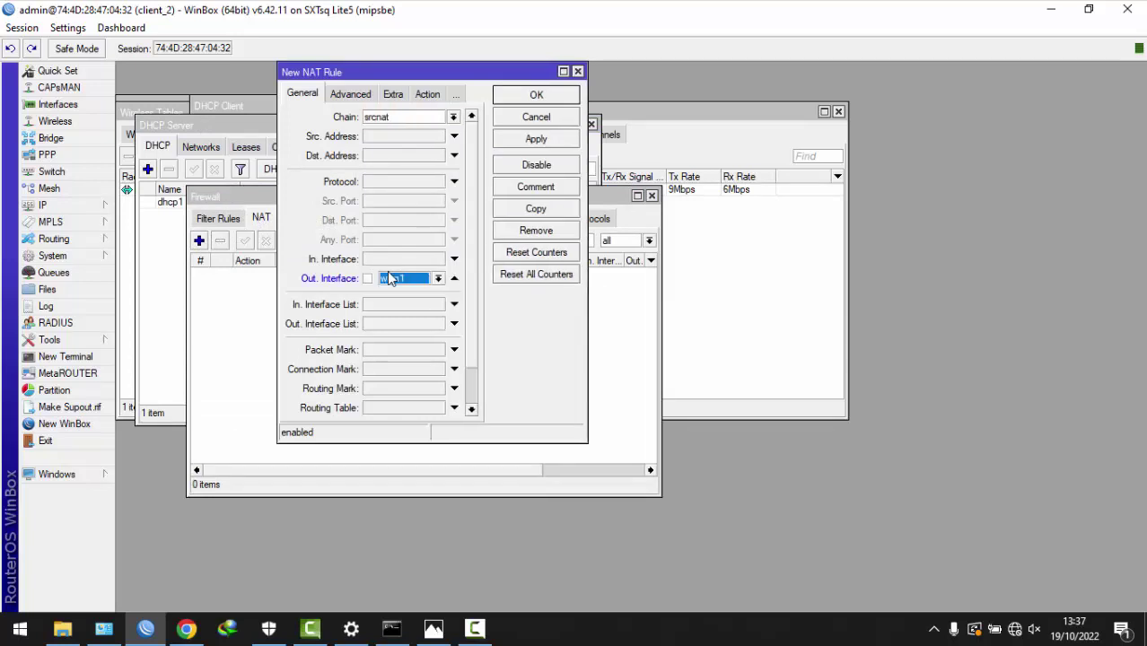
{"action": "left_click", "coordinate": [427, 94]}
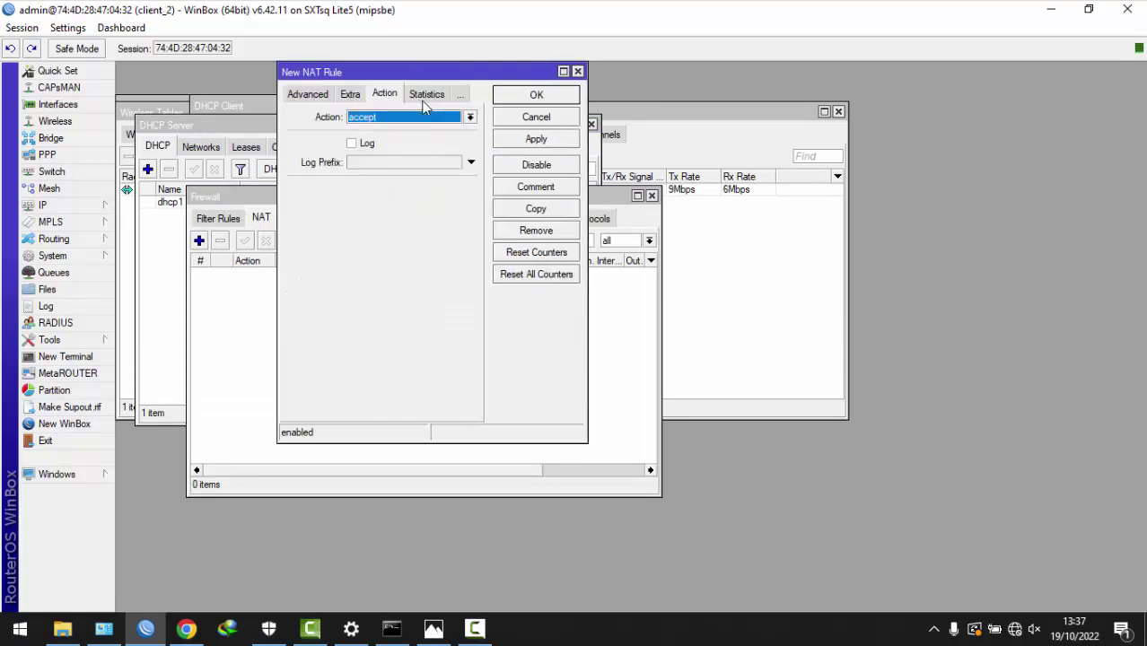
{"action": "left_click", "coordinate": [412, 116]}
{"action": "left_click", "coordinate": [397, 197]}
{"action": "left_click", "coordinate": [536, 140]}
{"action": "left_click", "coordinate": [540, 118]}
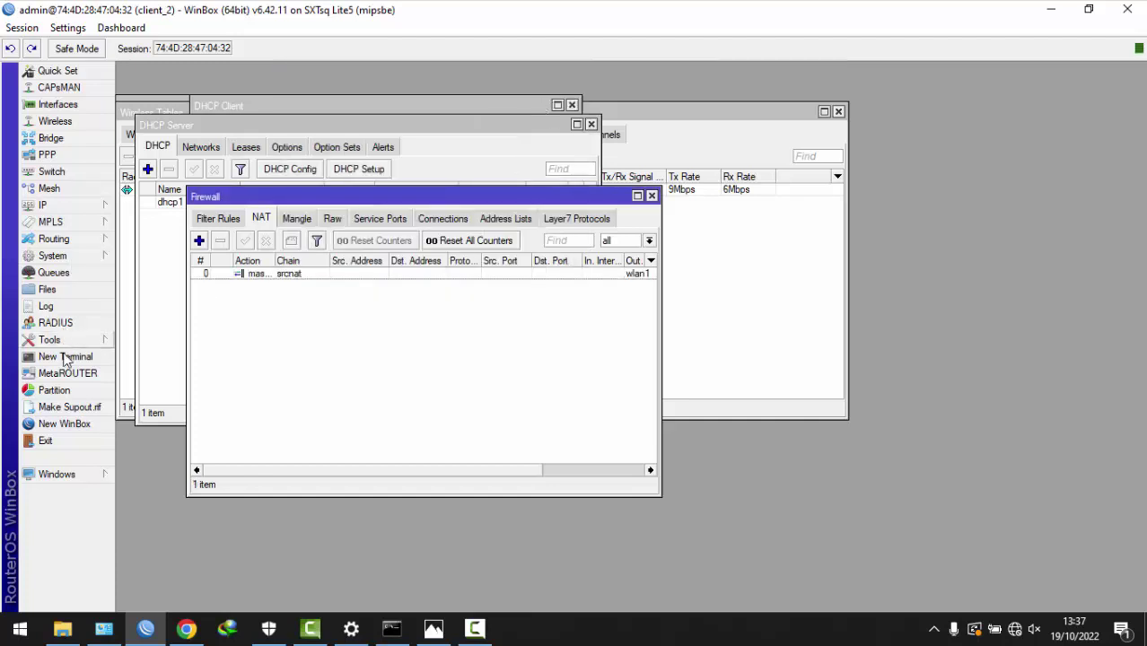
{"action": "left_click", "coordinate": [65, 358]}
- Ping 8.8.8.8 from the router terminal
{"action": "type", "text": "pi"}
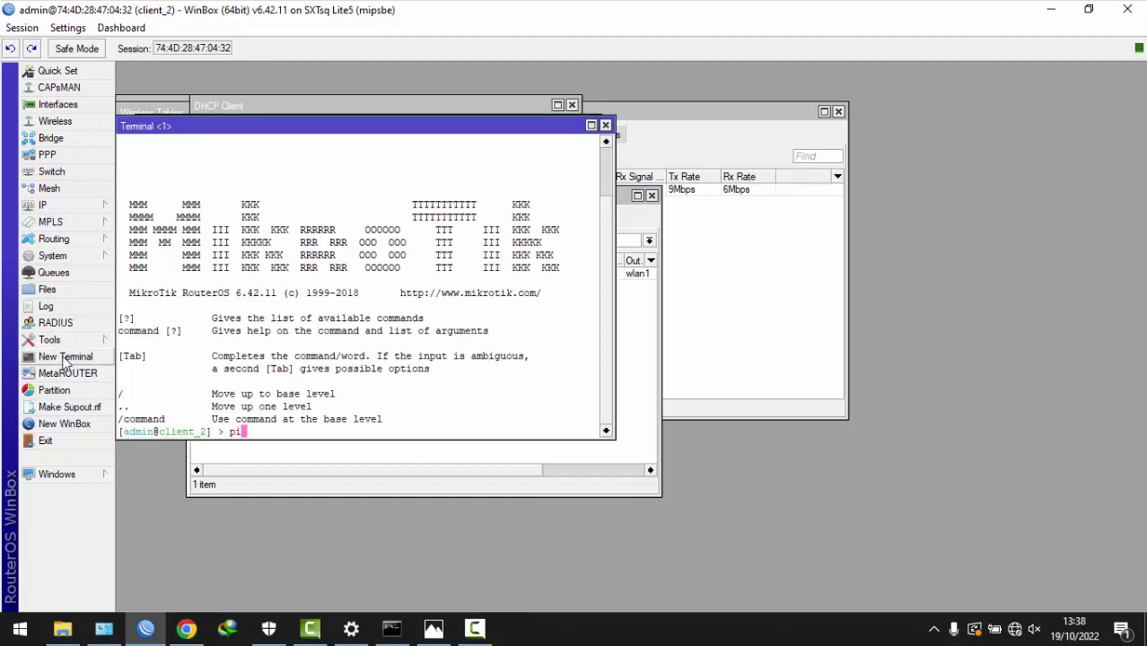
{"action": "type", "text": "ng 8.8.8.8"}
{"action": "key", "text": "Return"}
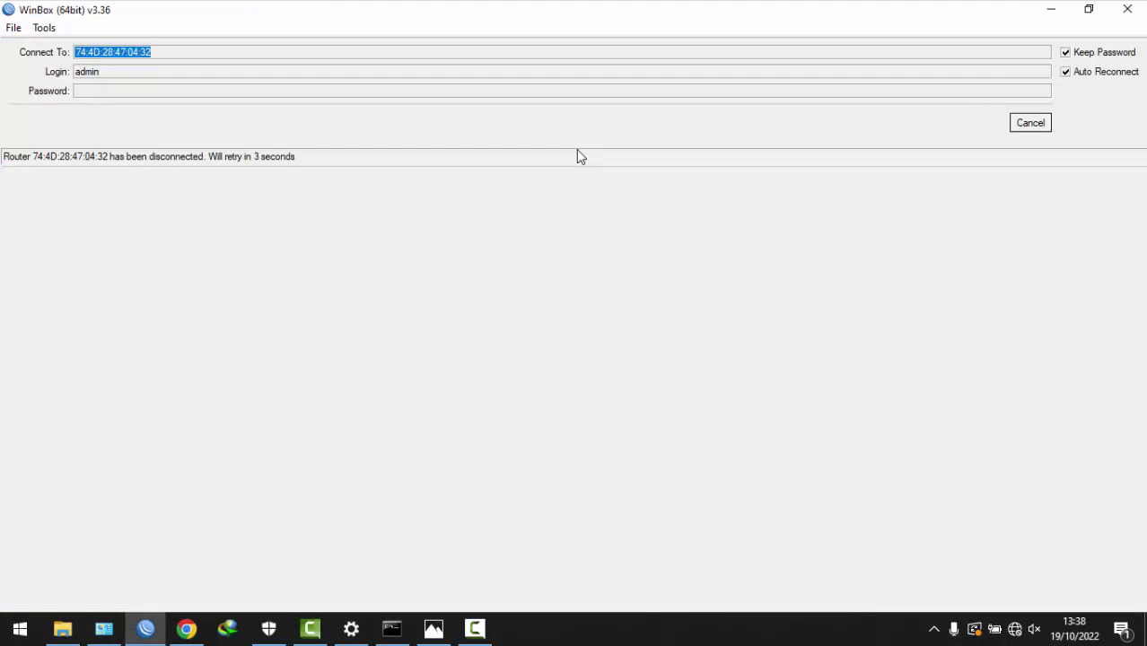
- Select BTS_SAYA from the neighbour list and log in with the router's password
{"action": "left_click", "coordinate": [1044, 124]}
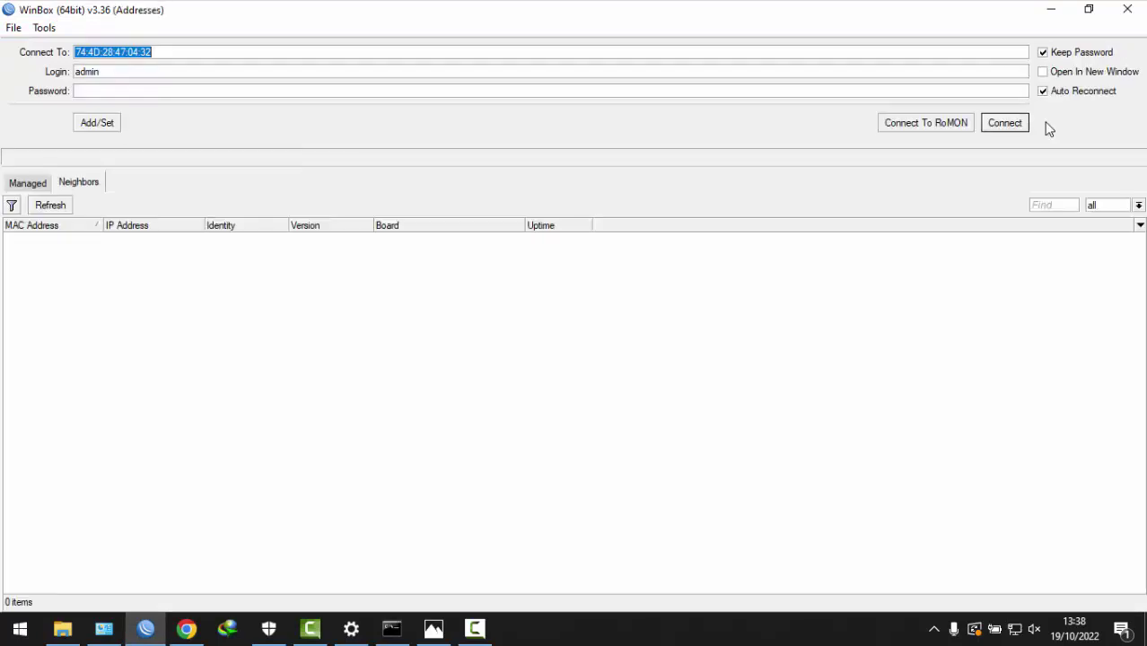
{"action": "left_click", "coordinate": [40, 280]}
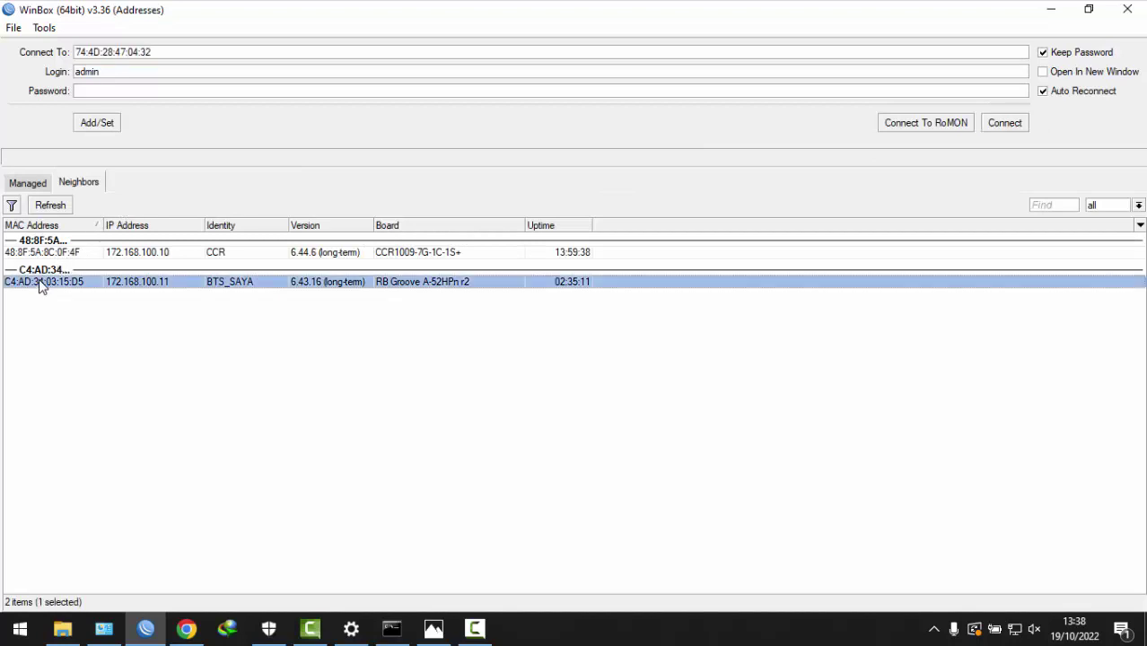
{"action": "type", "text": "boss"}
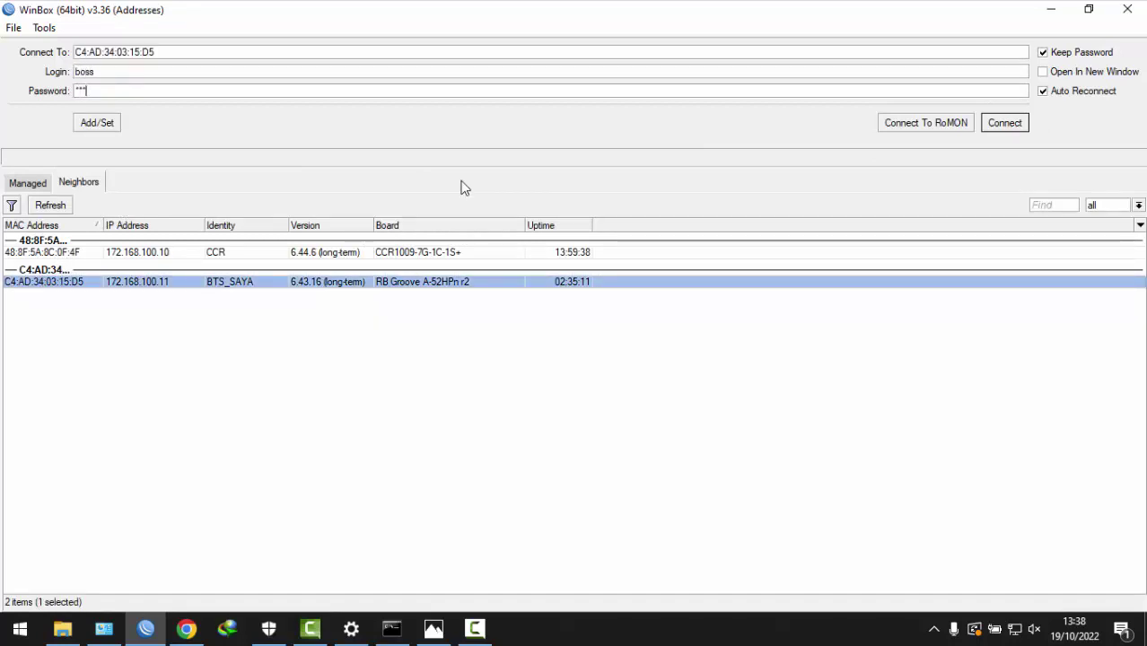
{"action": "key", "text": "Return"}
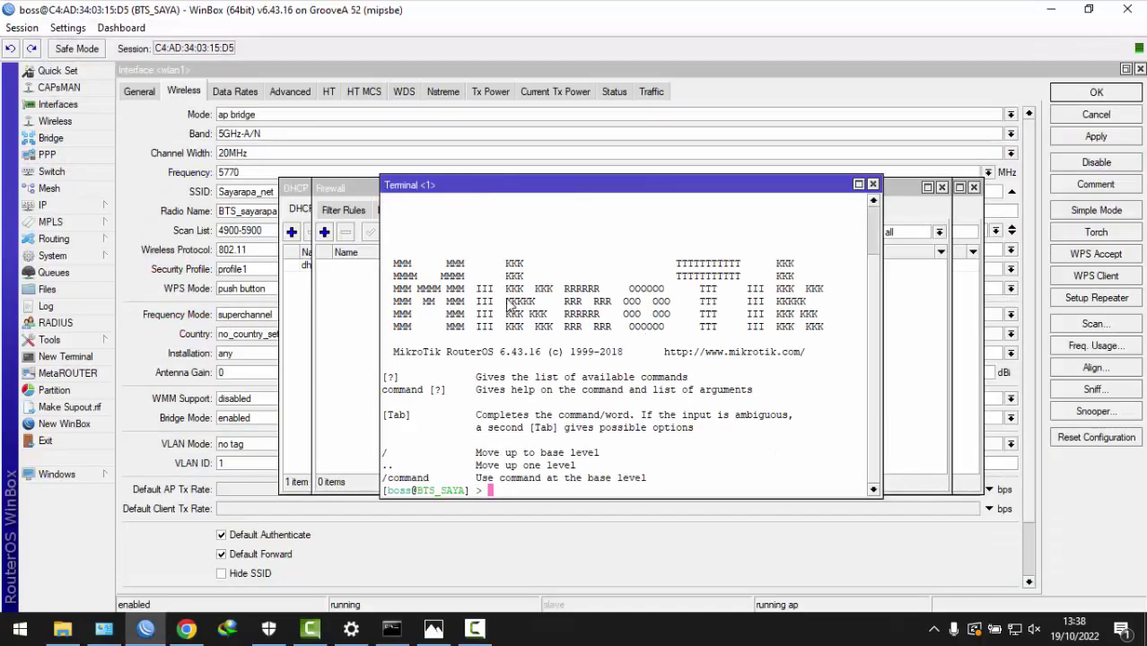
- Close the Terminal, DHCP Server, Address List, DHCP Client and wlan1 interface windows
{"action": "left_click", "coordinate": [872, 186]}
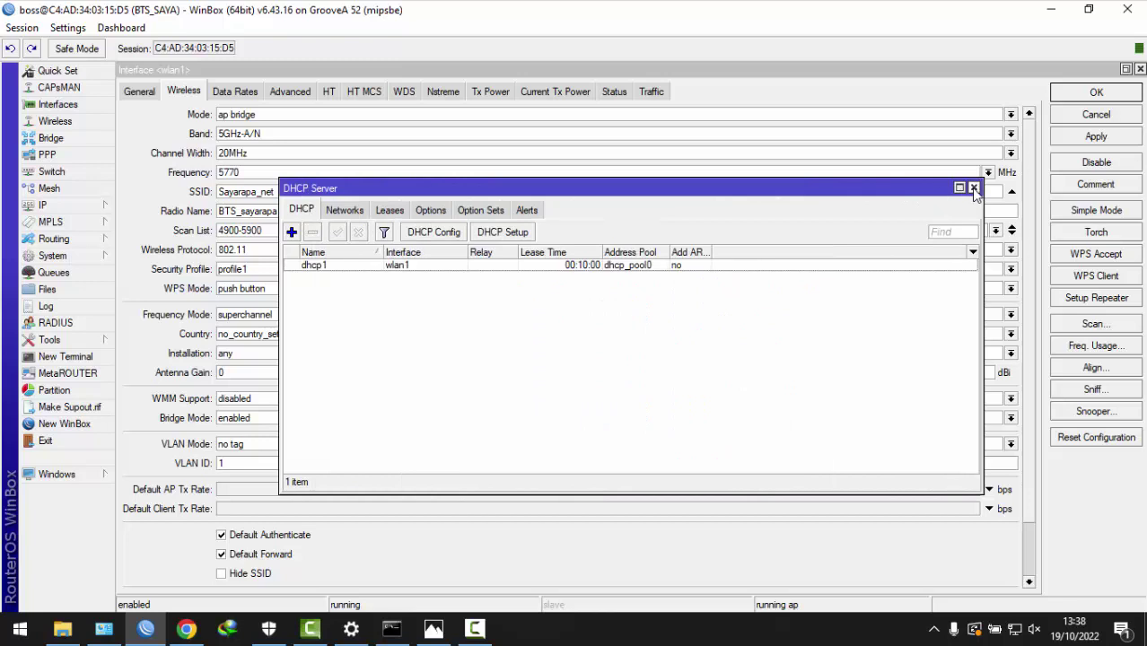
{"action": "left_click", "coordinate": [973, 188]}
{"action": "left_click", "coordinate": [762, 200]}
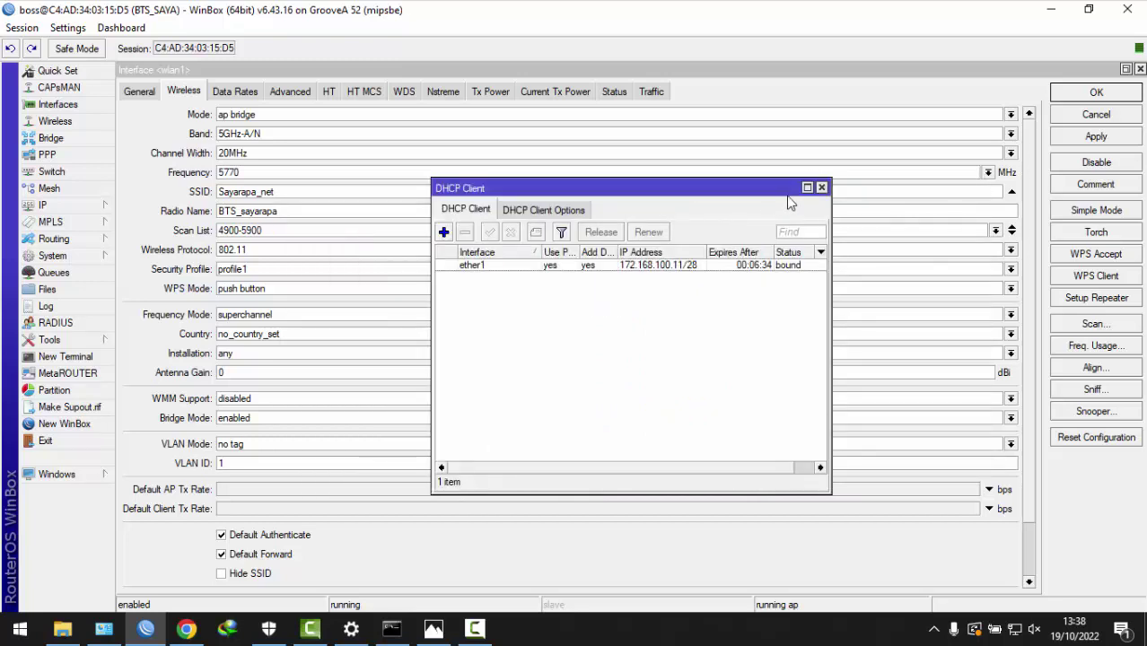
{"action": "left_click", "coordinate": [821, 188]}
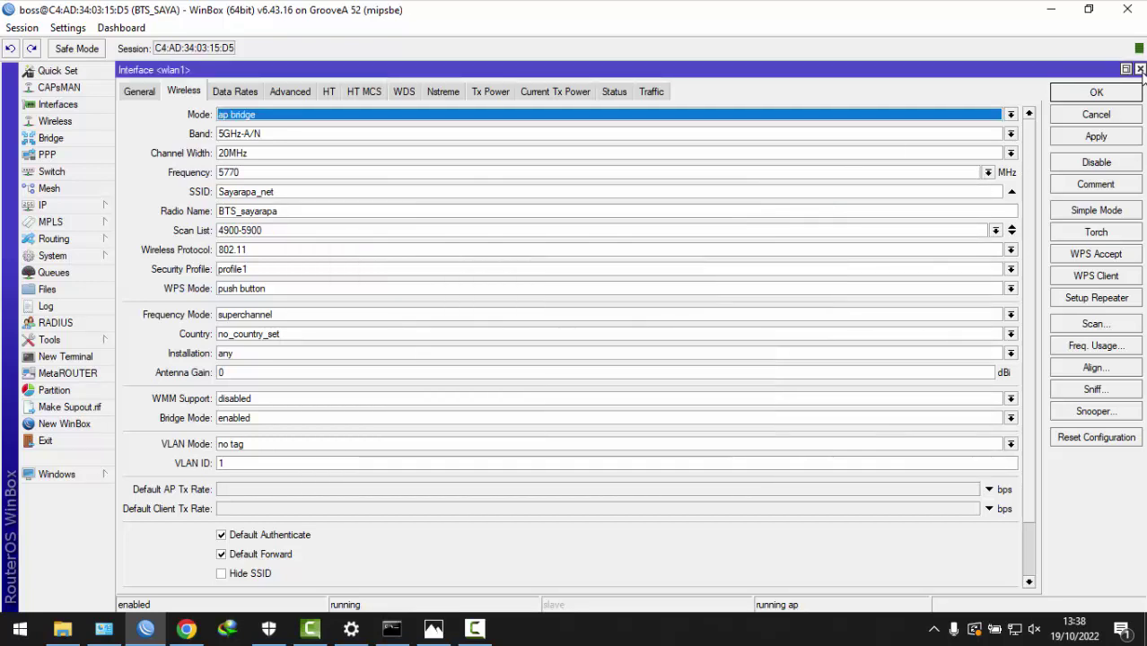
{"action": "left_click", "coordinate": [1140, 69]}
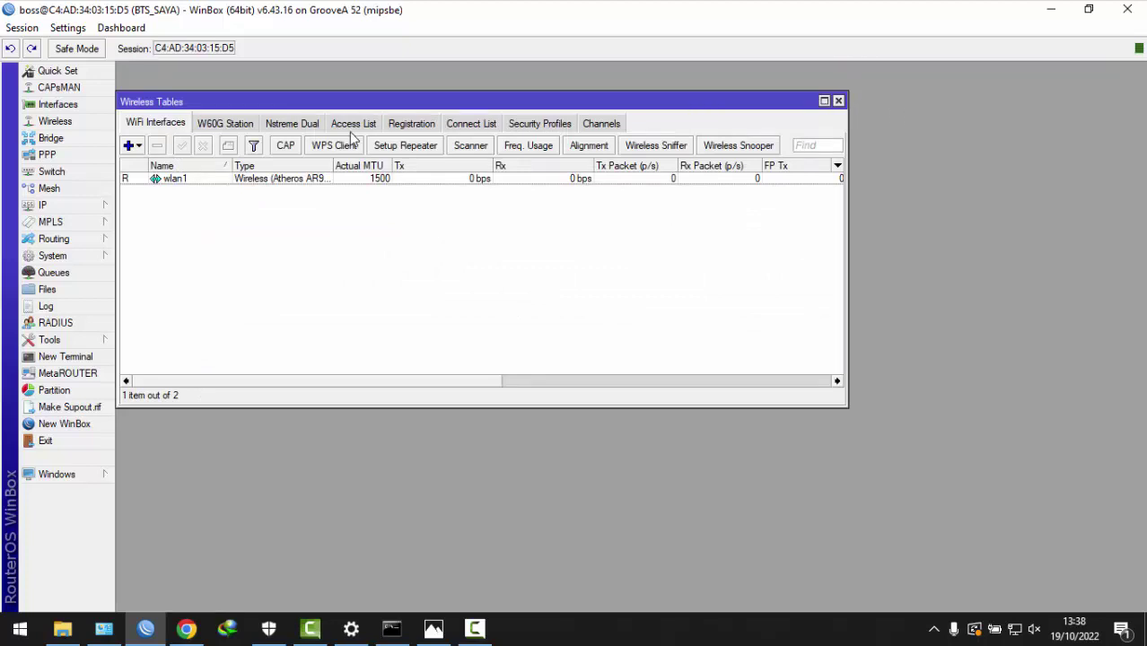
- Show the DHCP Server leases and check client_2 (10.10.10.253) and client 1 (10.10.10.254)
{"action": "left_click", "coordinate": [77, 208]}
{"action": "left_click", "coordinate": [161, 302]}
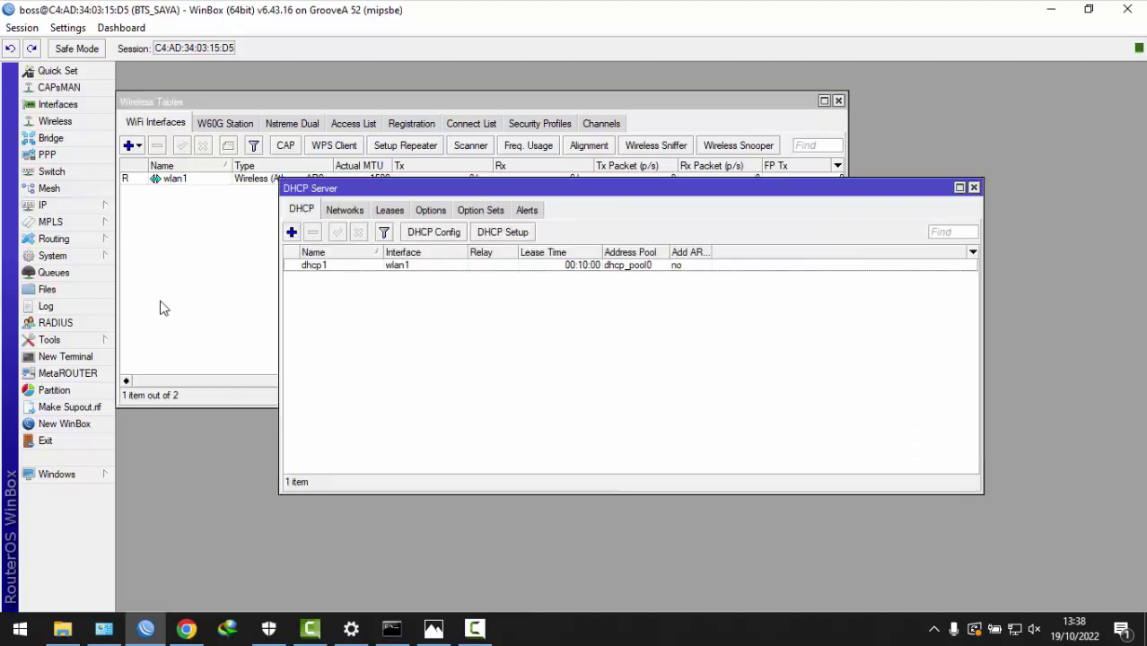
{"action": "left_click", "coordinate": [391, 210]}
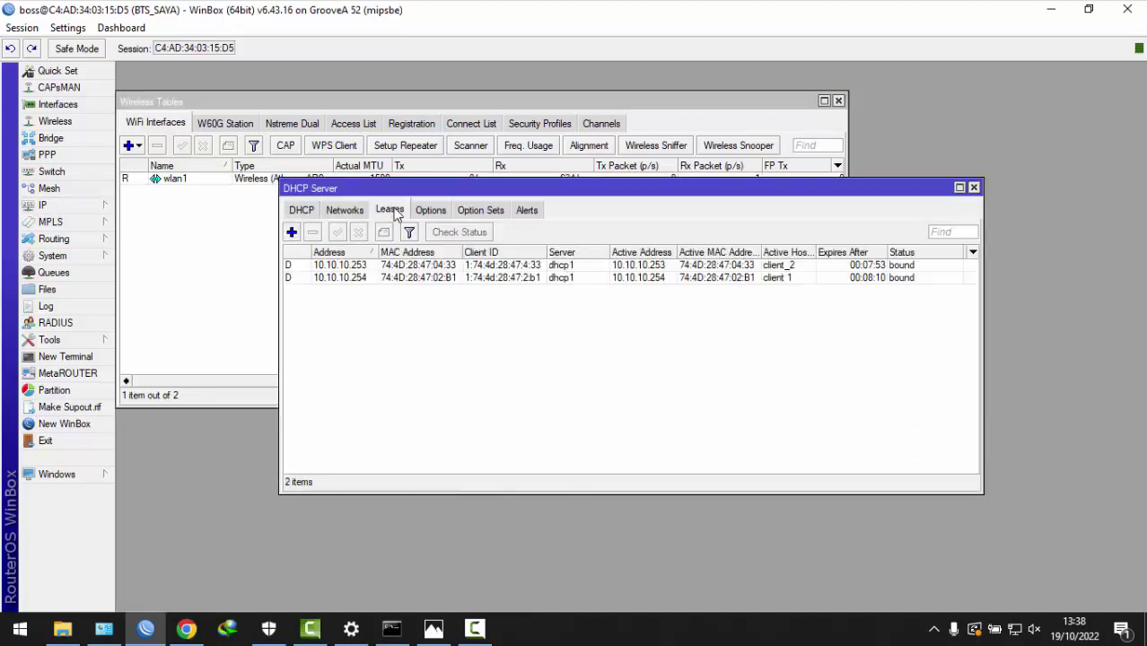
{"action": "left_click", "coordinate": [784, 267]}
{"action": "left_click", "coordinate": [779, 279]}
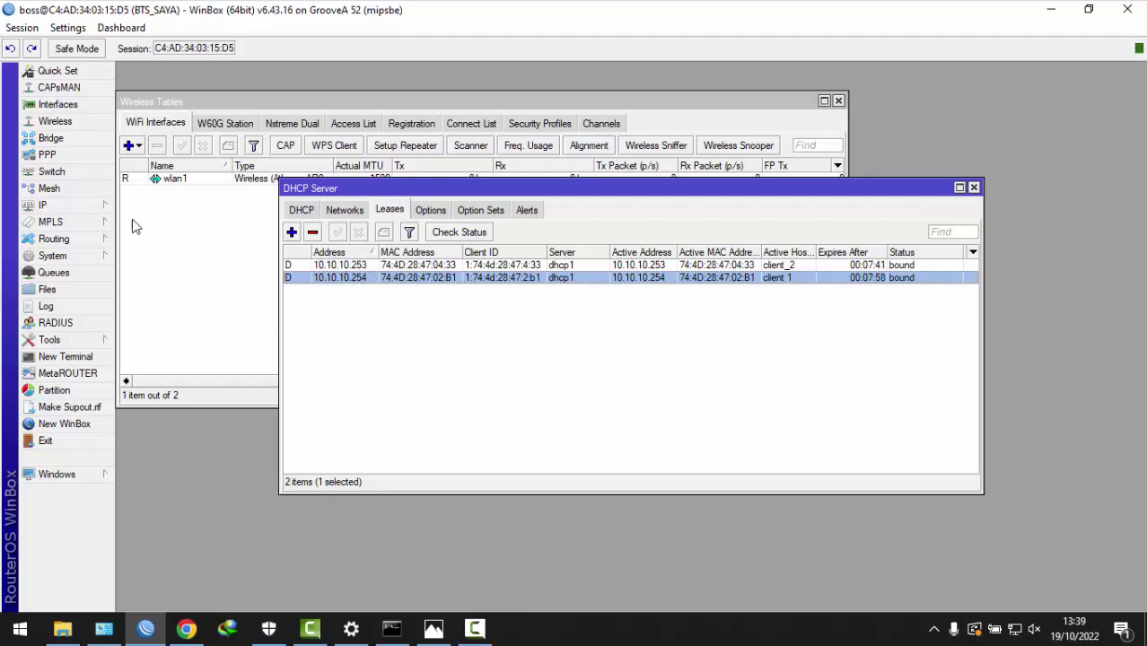
{"action": "left_click", "coordinate": [97, 209]}
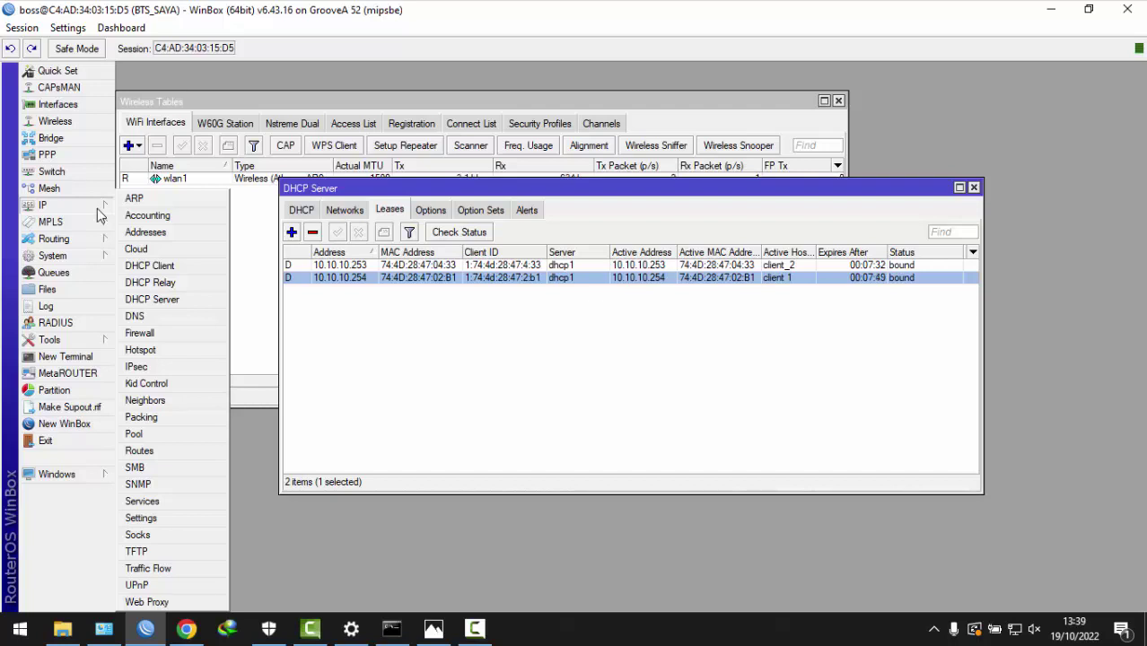
- In Firewall Address Lists, start a new entry in the 'Yang Bisa' list
{"action": "left_click", "coordinate": [130, 334]}
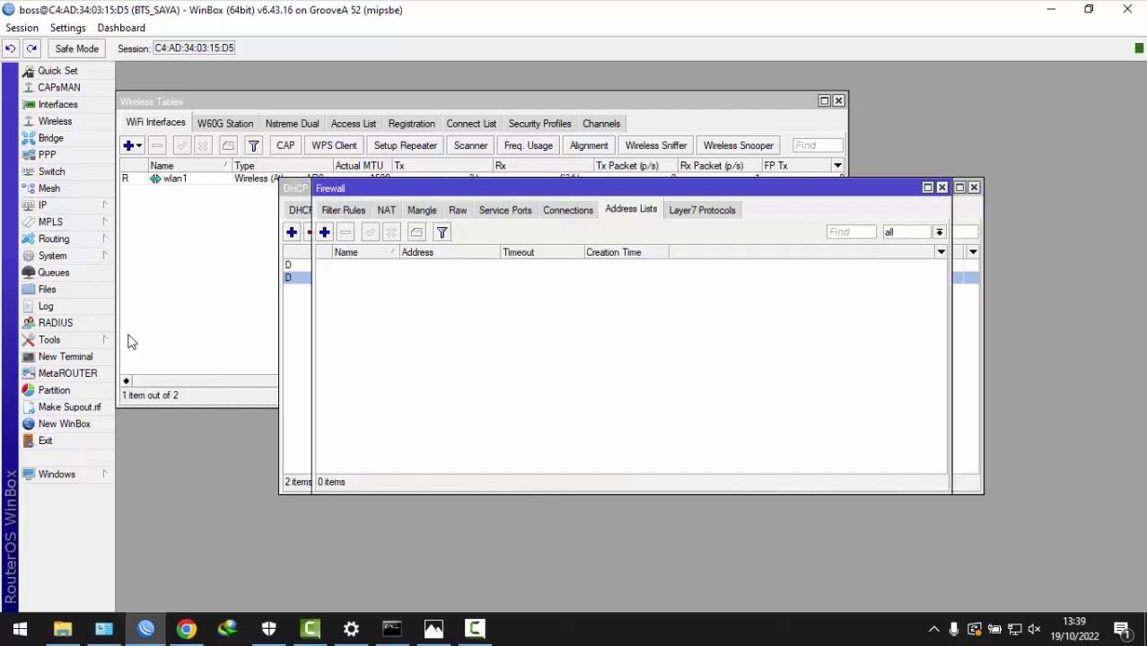
{"action": "left_click", "coordinate": [387, 212]}
{"action": "left_click", "coordinate": [358, 211]}
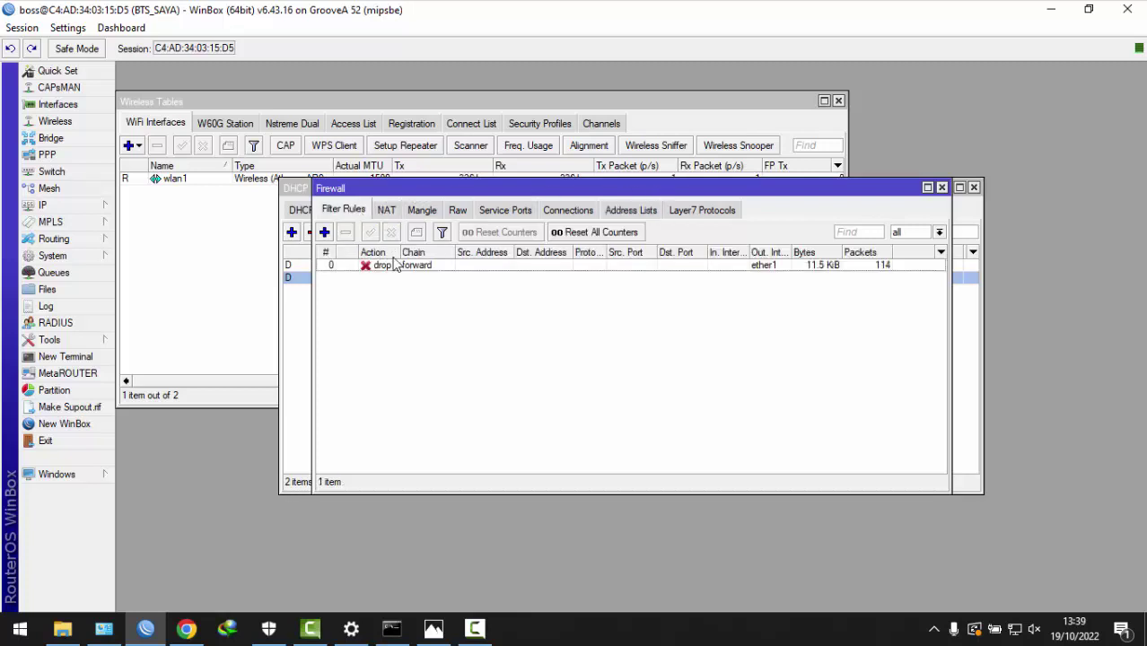
{"action": "left_click", "coordinate": [653, 212]}
{"action": "left_click", "coordinate": [325, 233]}
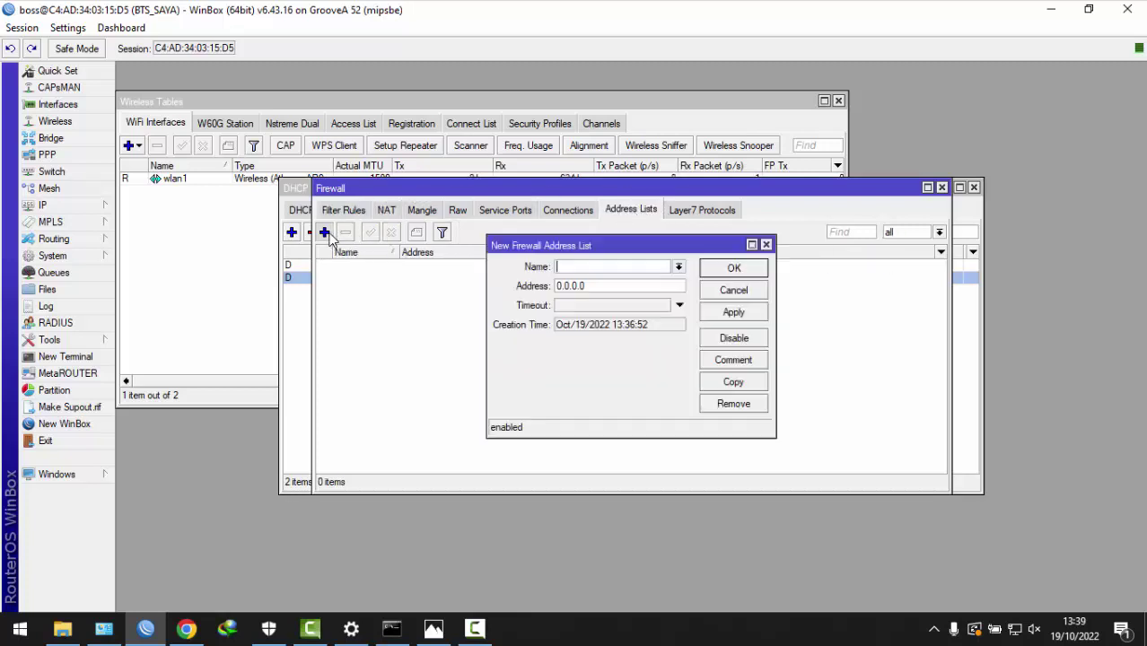
{"action": "left_click", "coordinate": [679, 266]}
{"action": "left_click", "coordinate": [616, 284]}
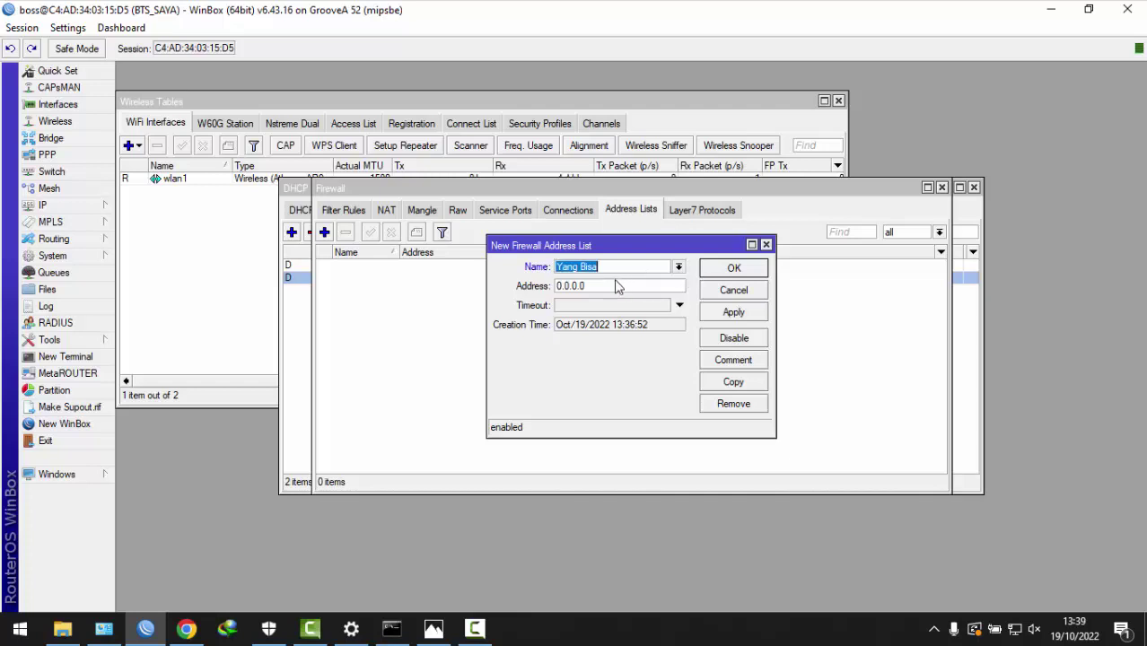
- Give the entry address 10.10.10.254 and comment 'client 1', then save it
{"action": "key", "text": "Tab"}
{"action": "type", "text": "10."}
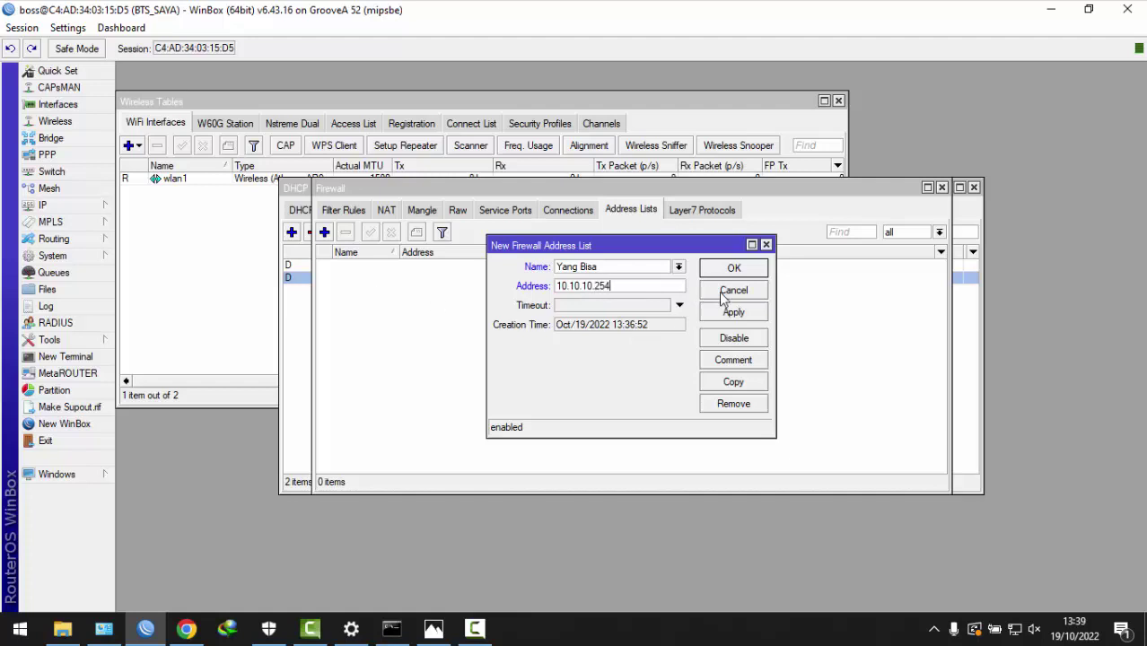
{"action": "left_click", "coordinate": [734, 361]}
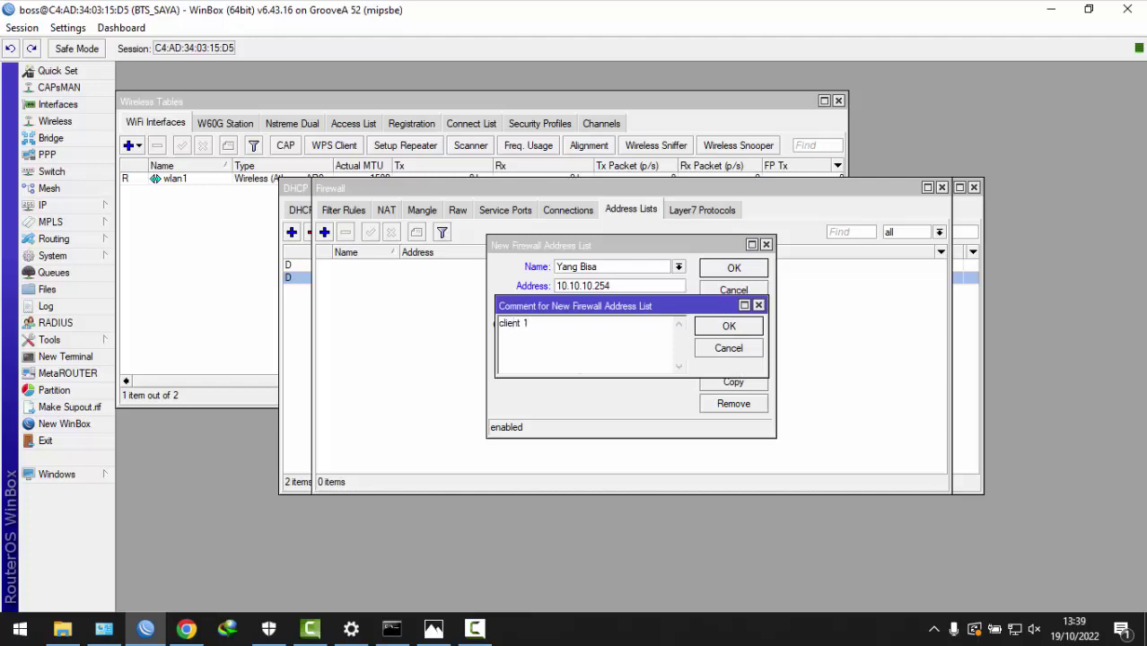
{"action": "left_click", "coordinate": [721, 330]}
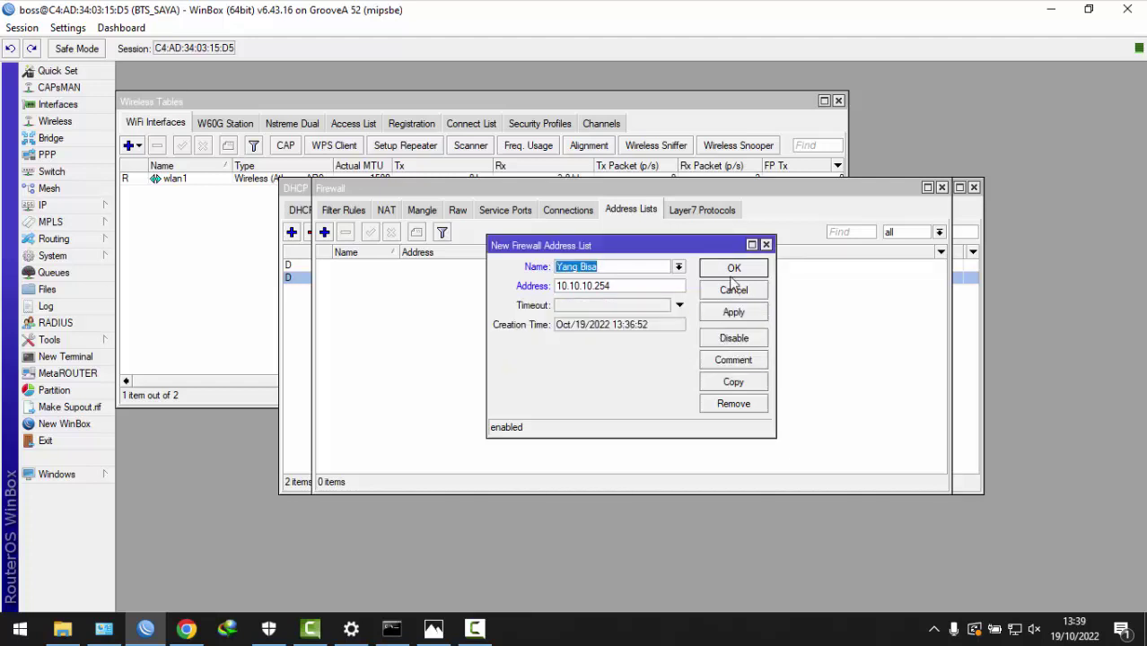
{"action": "left_click", "coordinate": [733, 313]}
{"action": "left_click", "coordinate": [731, 269]}
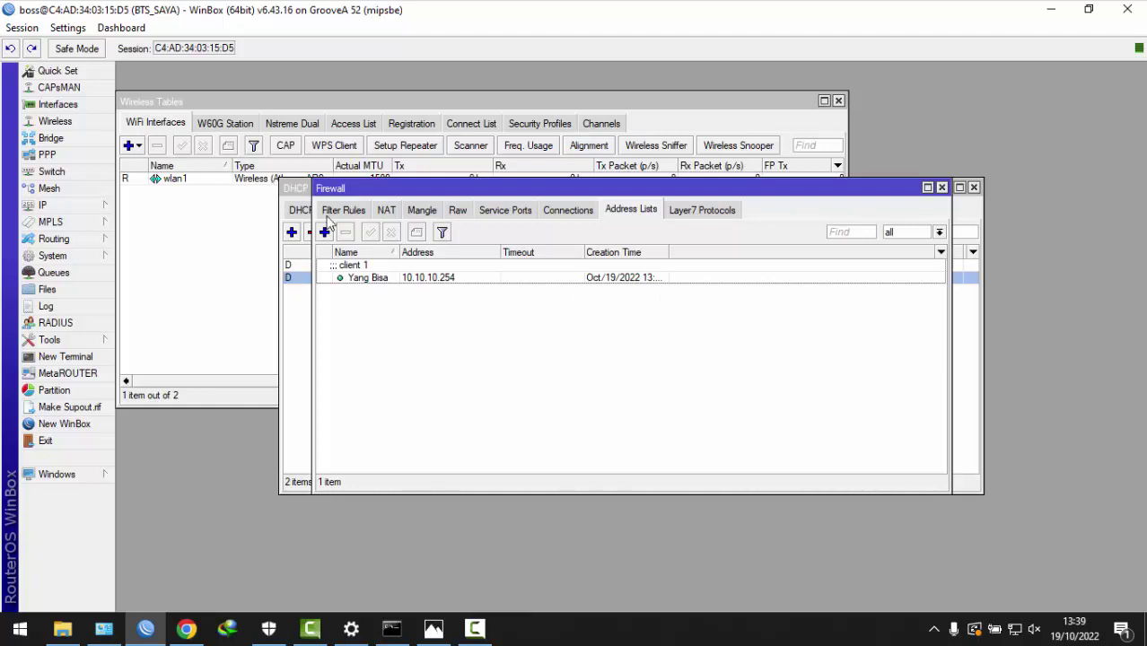
{"action": "left_click", "coordinate": [291, 194]}
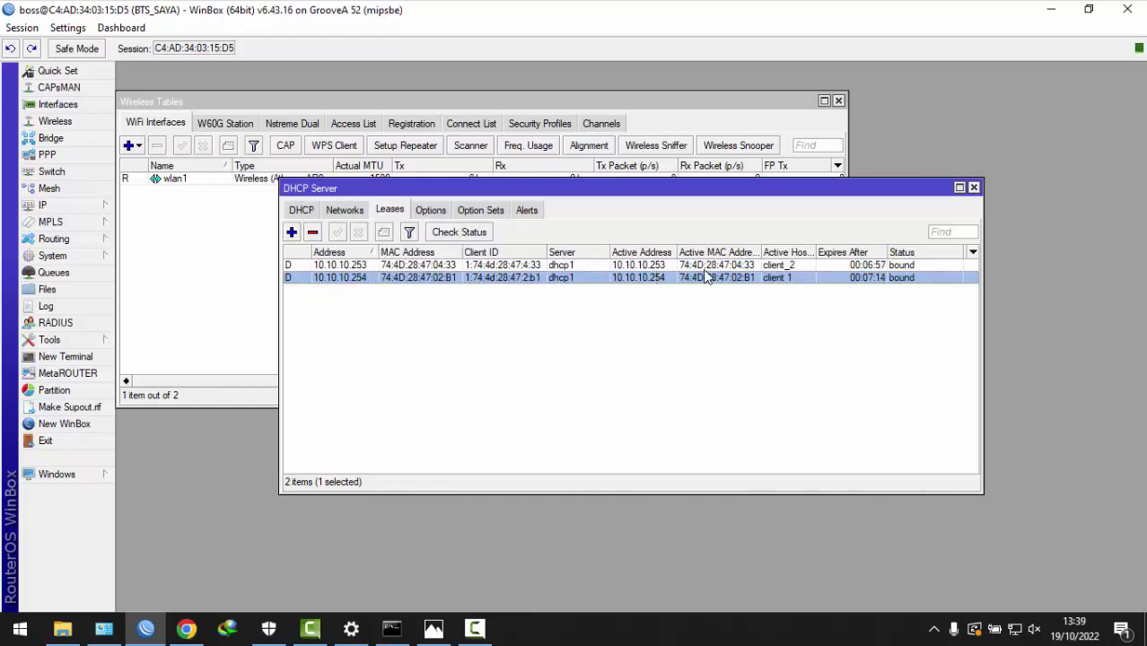
- Close the DHCP Server window and open client_1's wireless registration details
{"action": "left_click", "coordinate": [974, 188]}
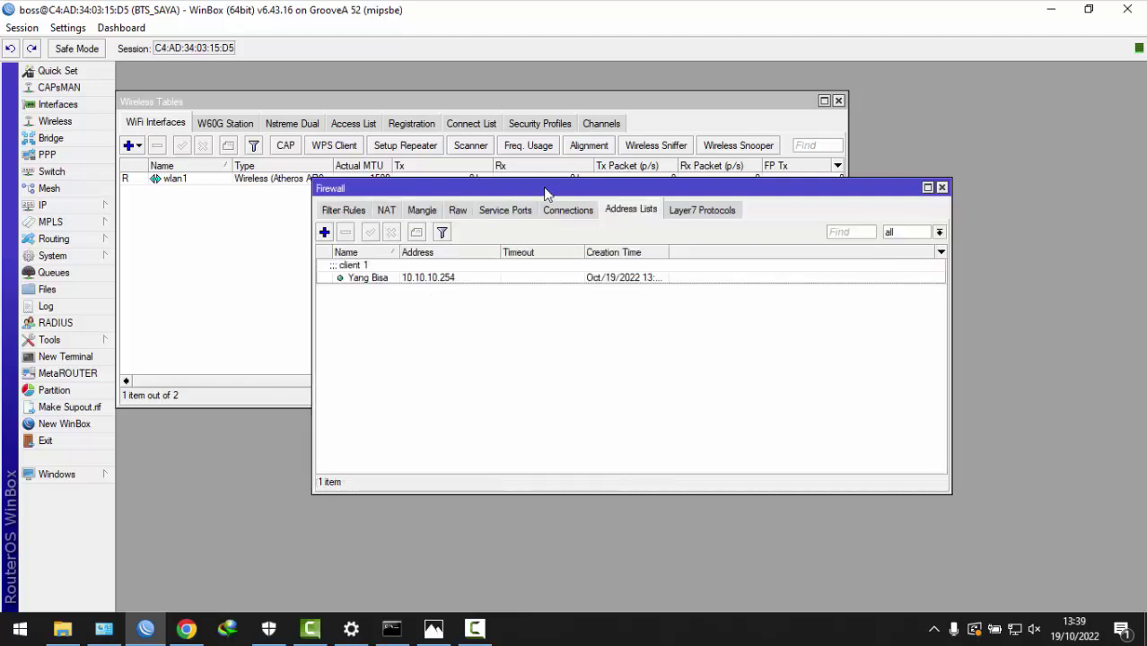
{"action": "left_click", "coordinate": [401, 122]}
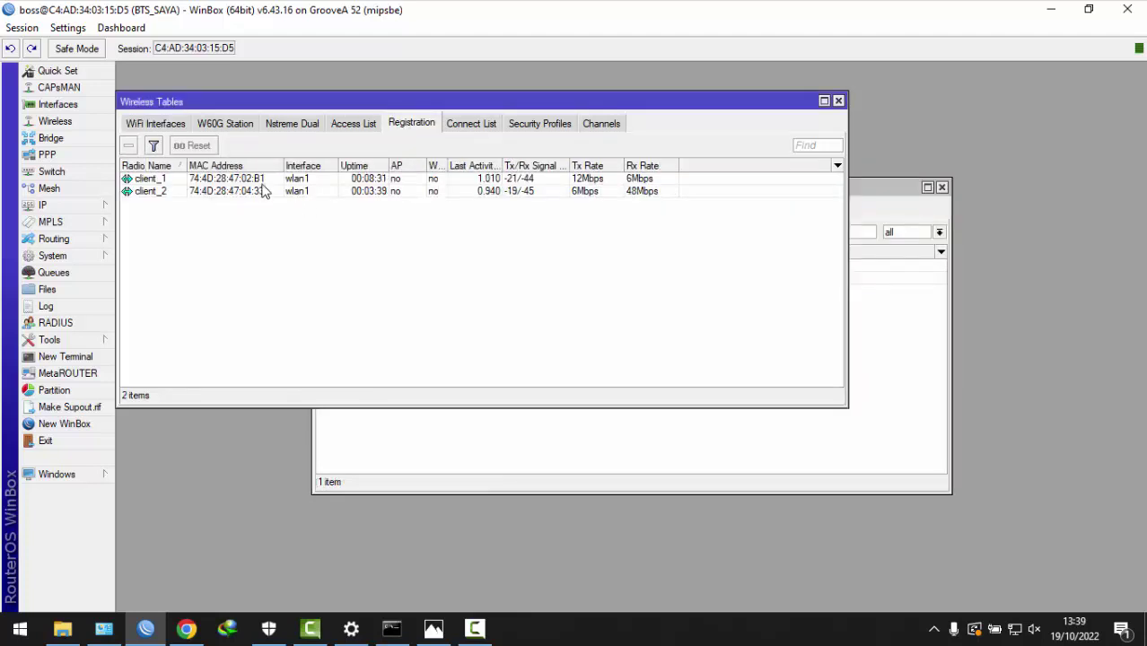
{"action": "left_click", "coordinate": [235, 181]}
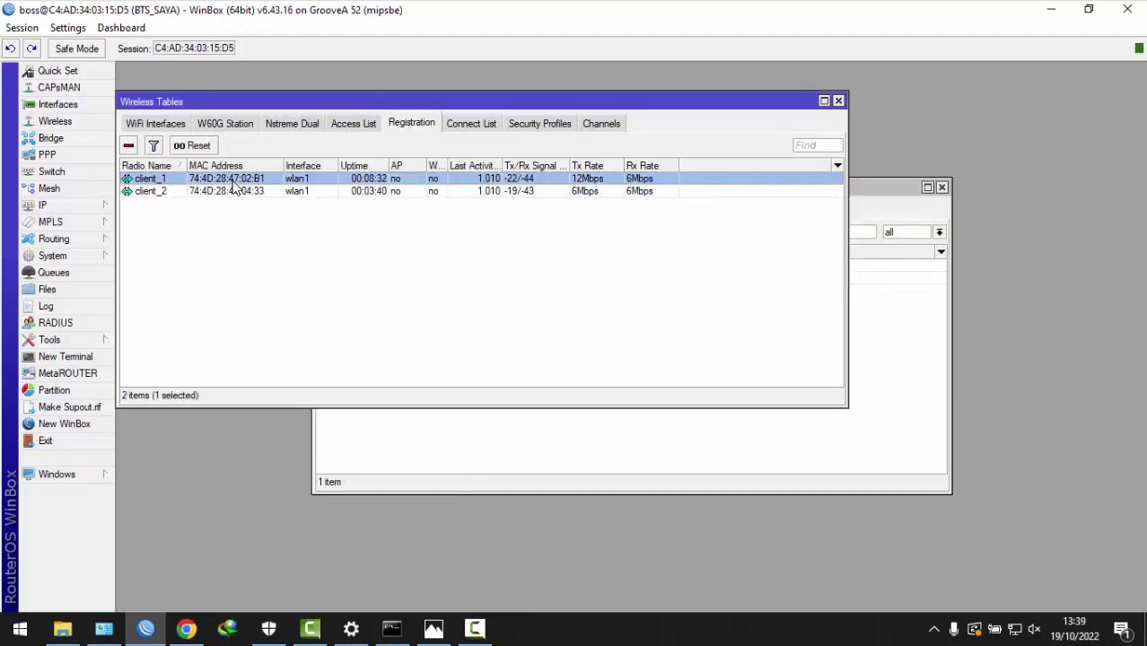
{"action": "double_click", "coordinate": [352, 179]}
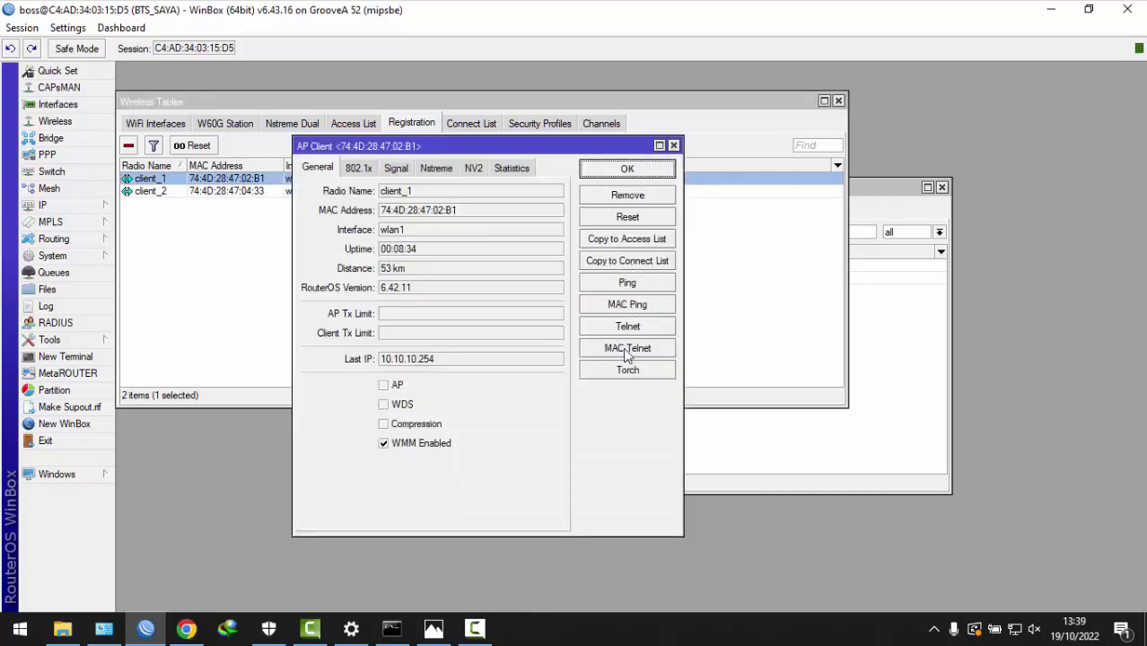
- Log into client_1 over MAC Telnet, retrying after a failed first login
{"action": "left_click", "coordinate": [627, 350]}
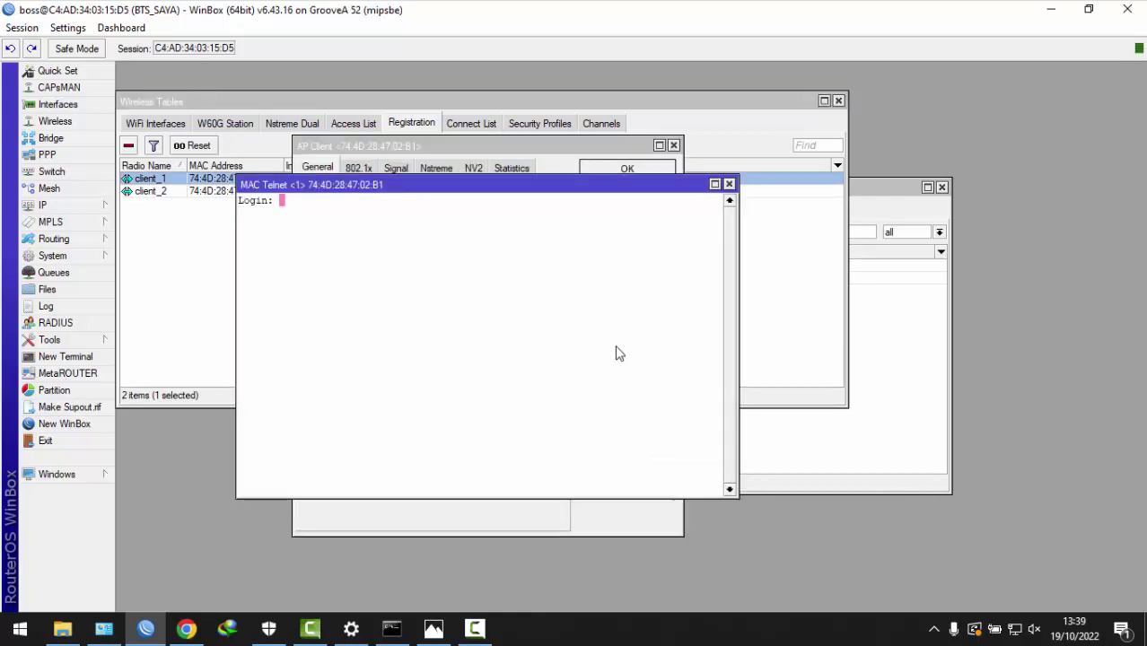
{"action": "type", "text": "lapangan"}
{"action": "key", "text": "Return"}
{"action": "key", "text": "Return"}
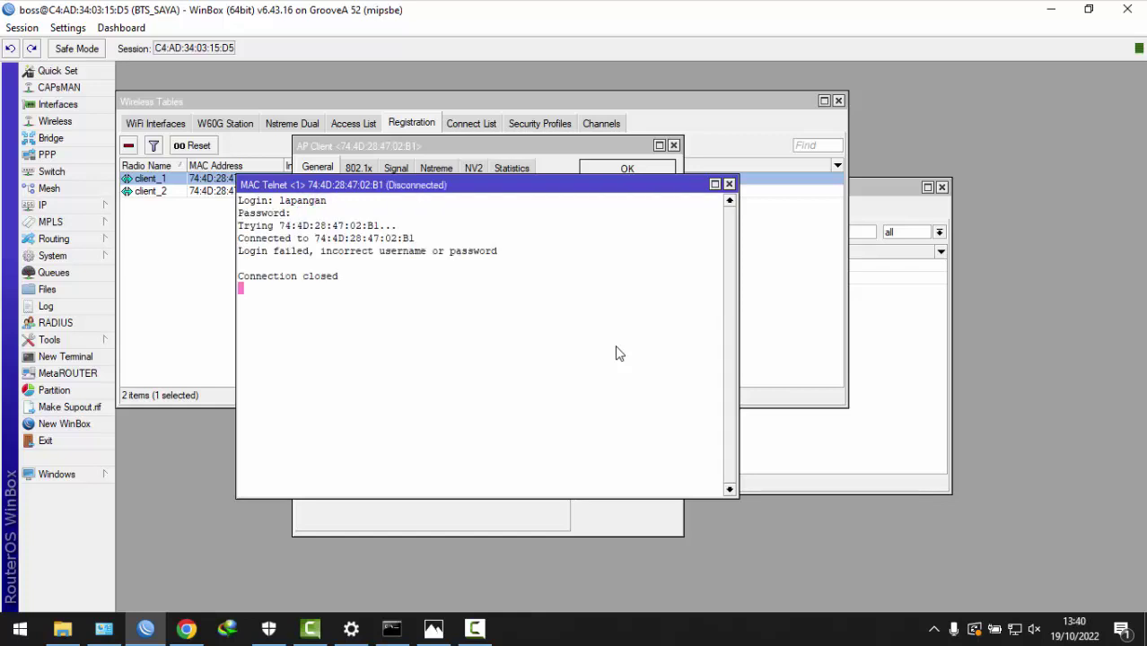
{"action": "left_click", "coordinate": [728, 184]}
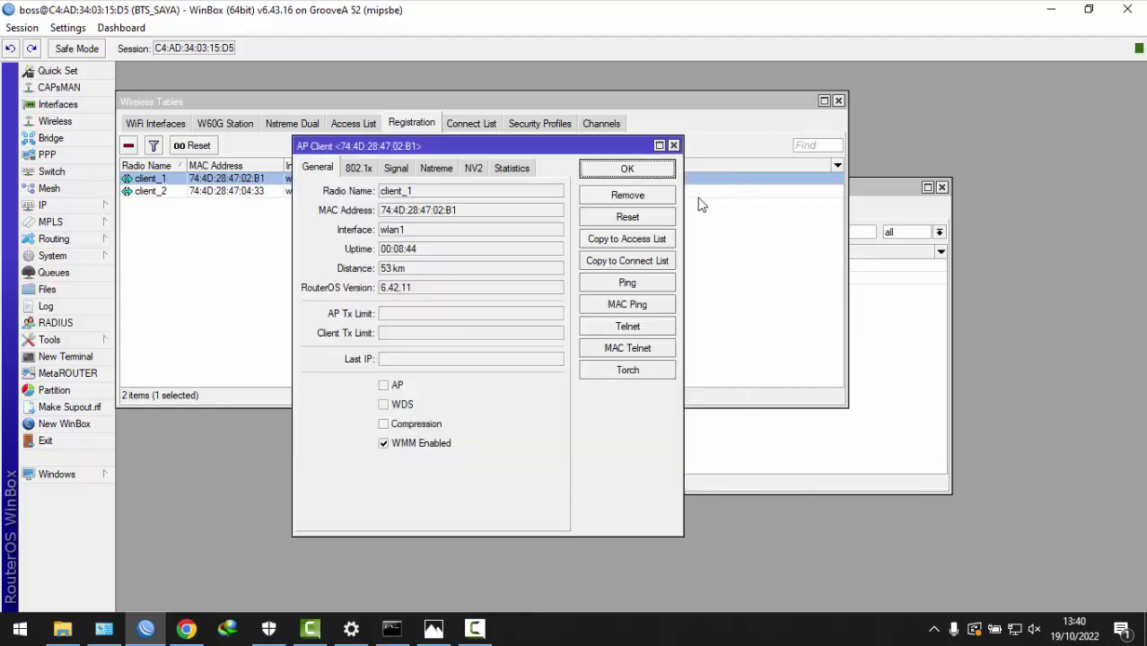
{"action": "left_click", "coordinate": [609, 348]}
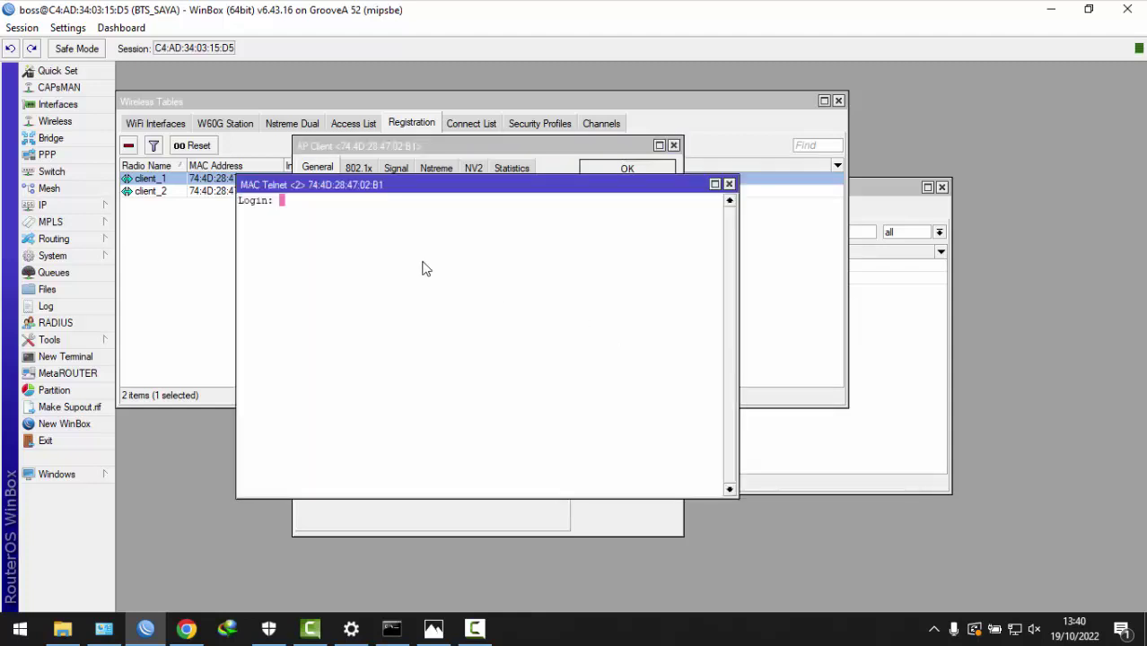
{"action": "type", "text": "admin"}
{"action": "key", "text": "Return"}
{"action": "key", "text": "Return"}
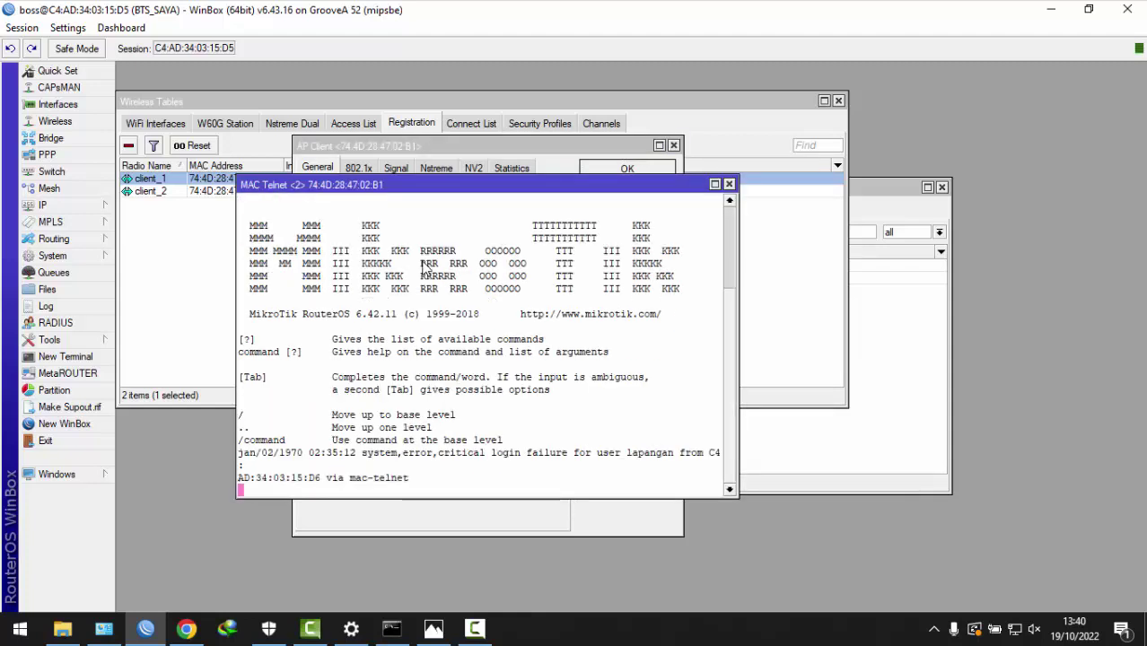
- Arrange the client_1 terminal and firewall address-list windows so both are visible
{"action": "left_click", "coordinate": [927, 453]}
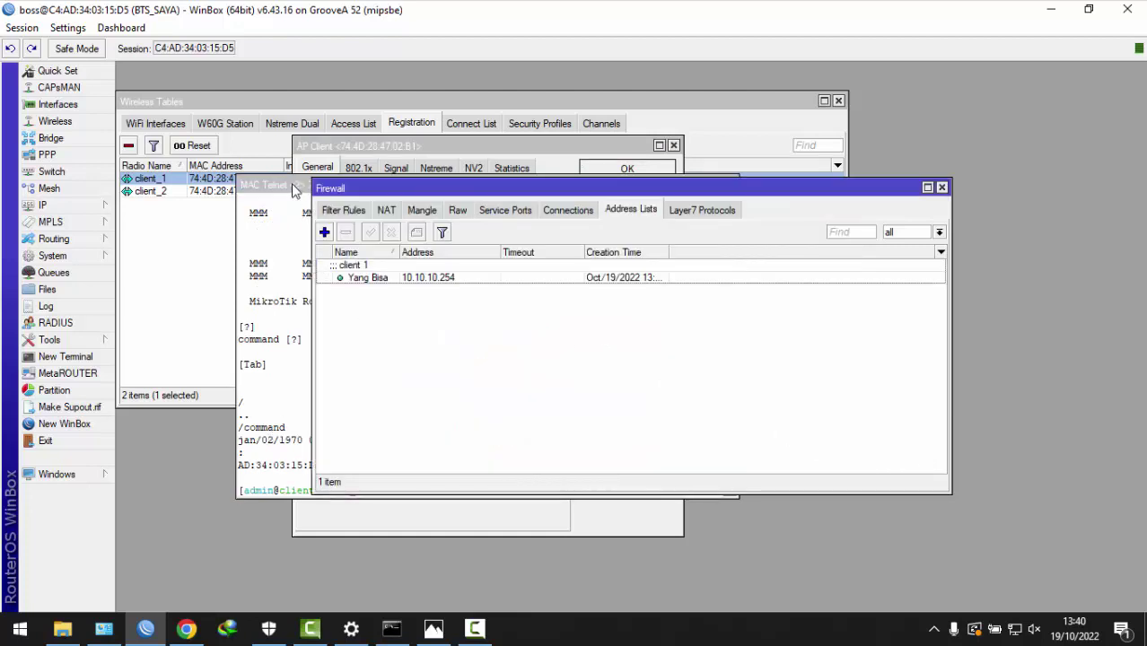
{"action": "left_click_drag", "start_coordinate": [295, 185], "coordinate": [83, 96]}
{"action": "left_click", "coordinate": [743, 396]}
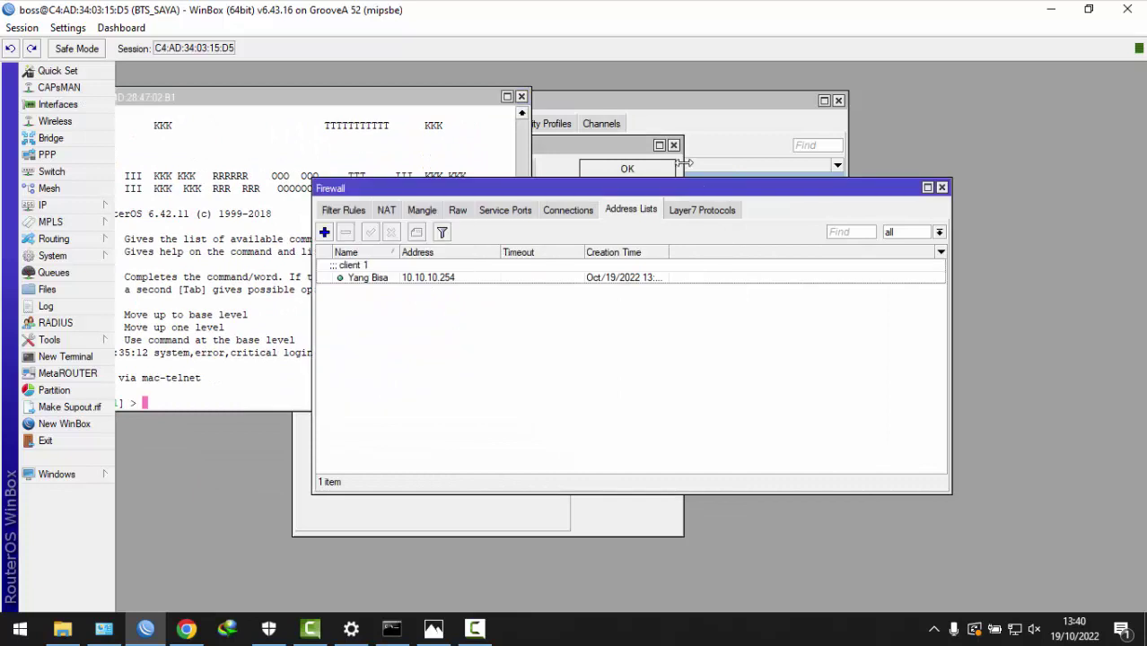
{"action": "left_click_drag", "start_coordinate": [673, 190], "coordinate": [895, 79]}
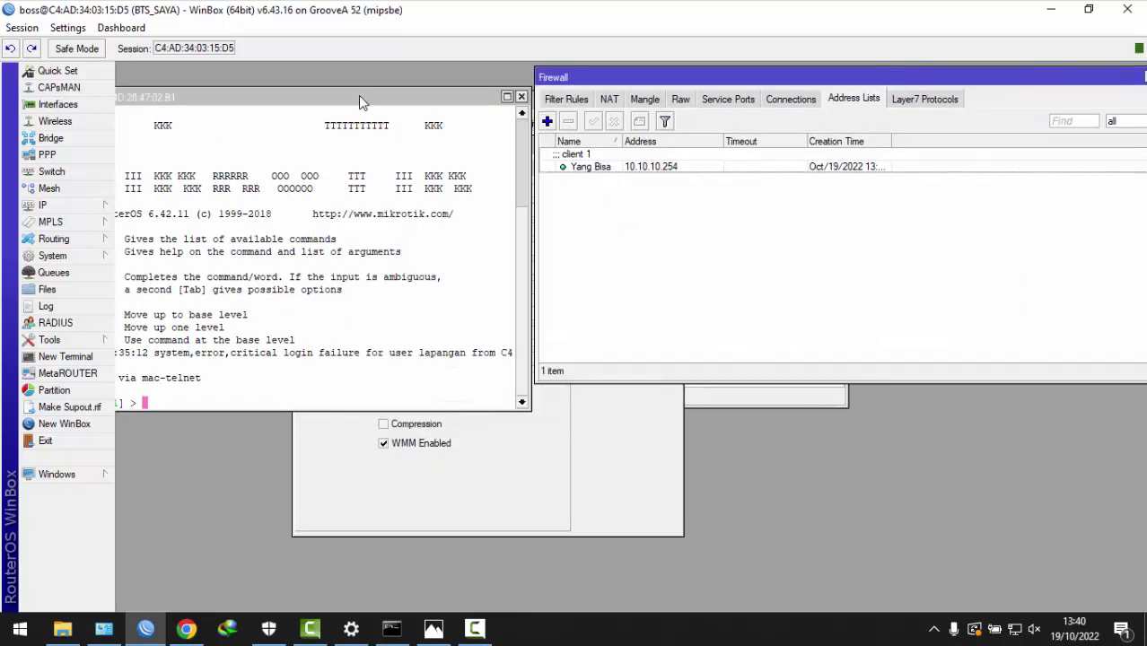
{"action": "left_click", "coordinate": [390, 126]}
{"action": "left_click_drag", "start_coordinate": [390, 126], "coordinate": [484, 137]}
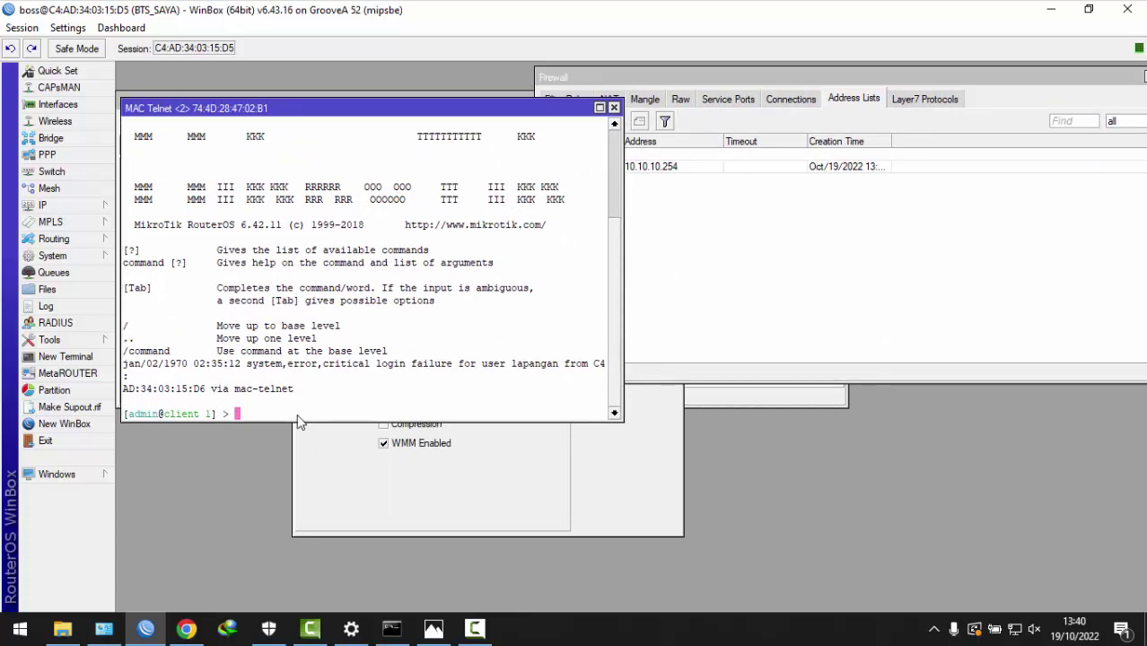
- Ping 8.8.8.8 and google.com from client_1, both succeeding
{"action": "type", "text": "ping 8.8.8.8"}
{"action": "key", "text": "Return"}
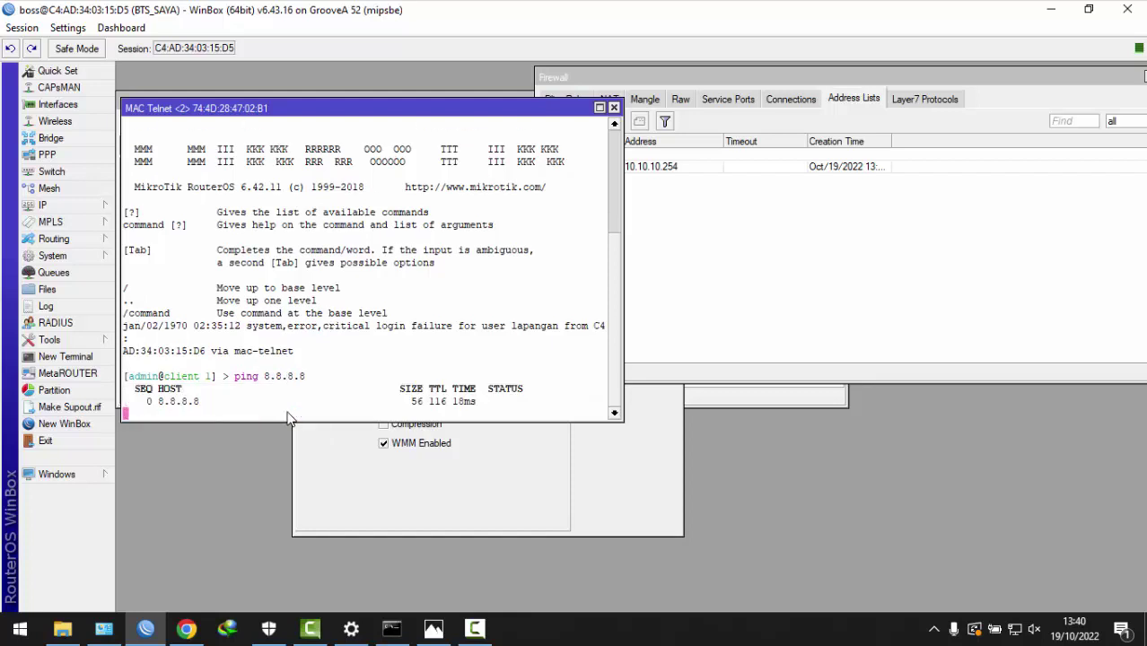
{"action": "key", "text": "ctrl+c"}
{"action": "key", "text": "Up"}
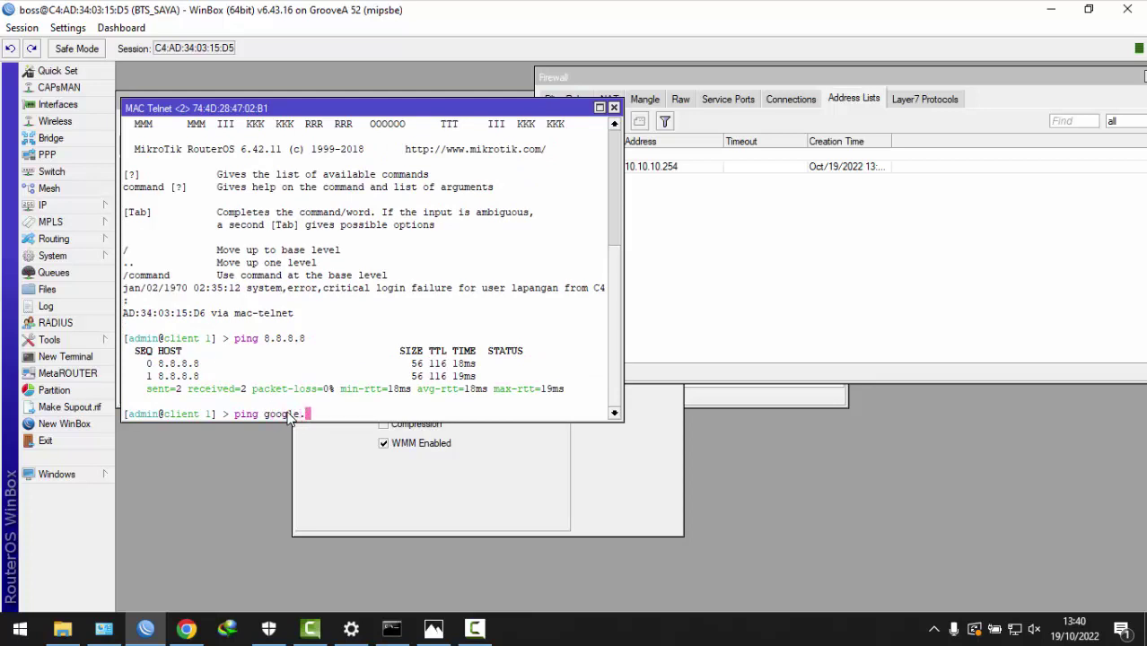
{"action": "key", "text": "Return"}
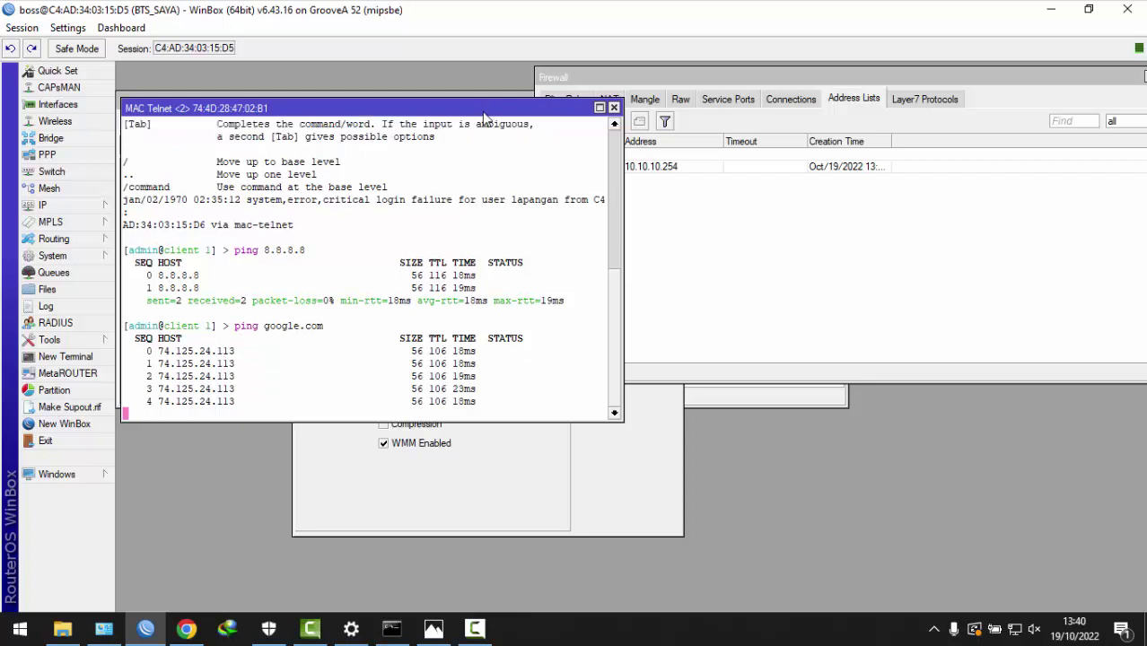
- Close client_1's details window and open client_2's registration details
{"action": "left_click_drag", "start_coordinate": [483, 117], "coordinate": [897, 245]}
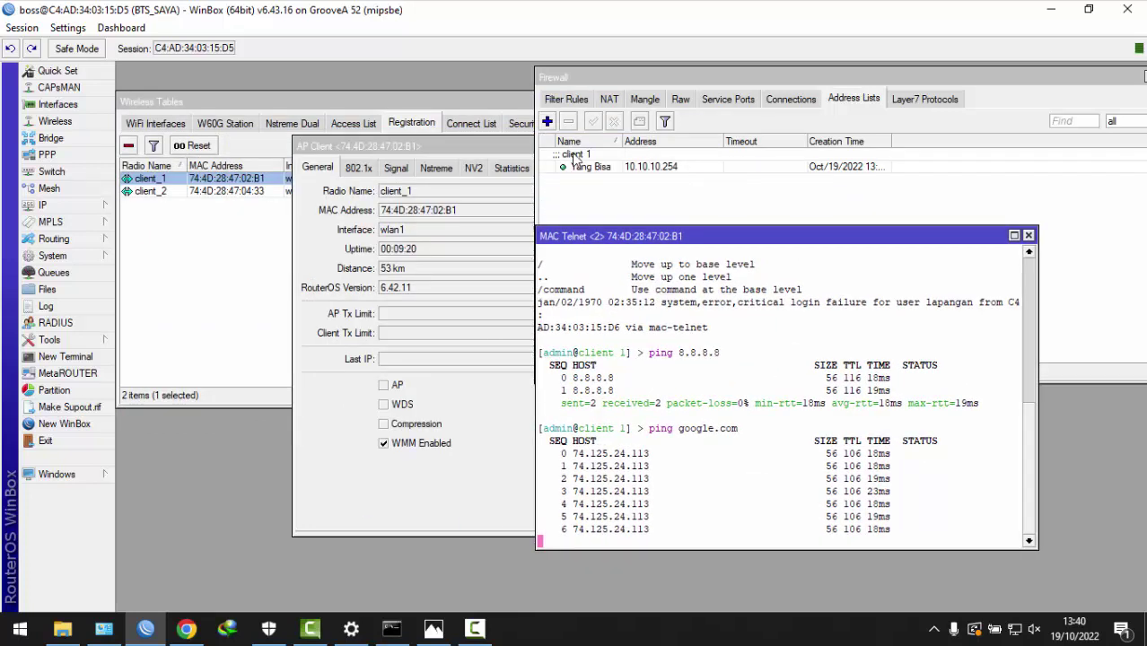
{"action": "left_click", "coordinate": [469, 145]}
{"action": "left_click", "coordinate": [673, 145]}
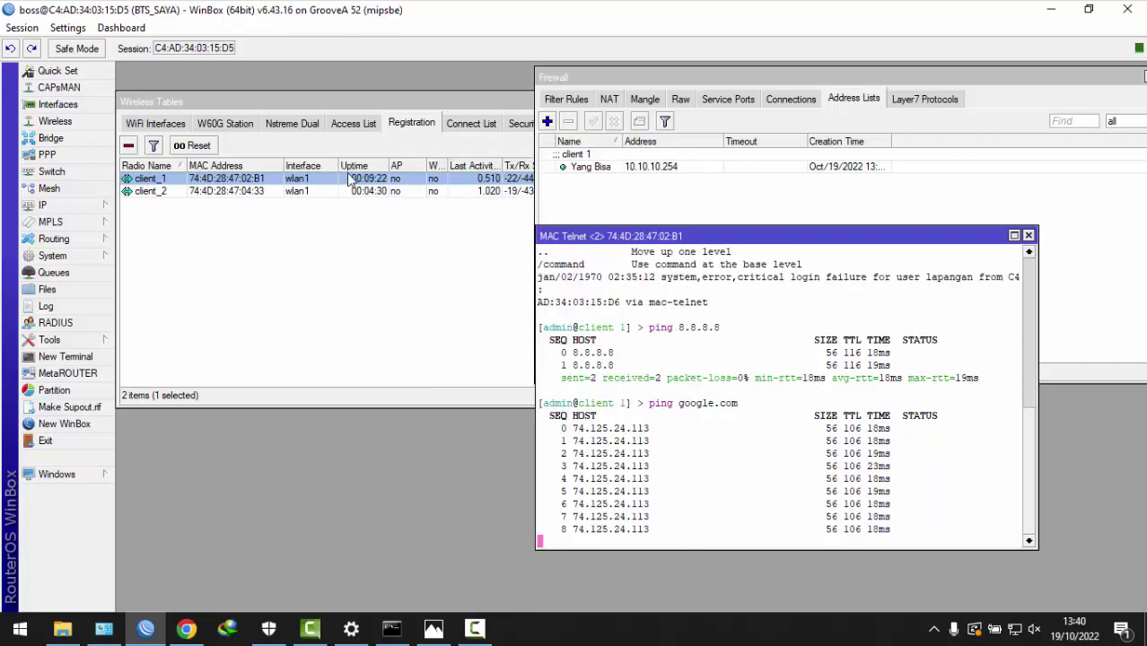
{"action": "double_click", "coordinate": [196, 190]}
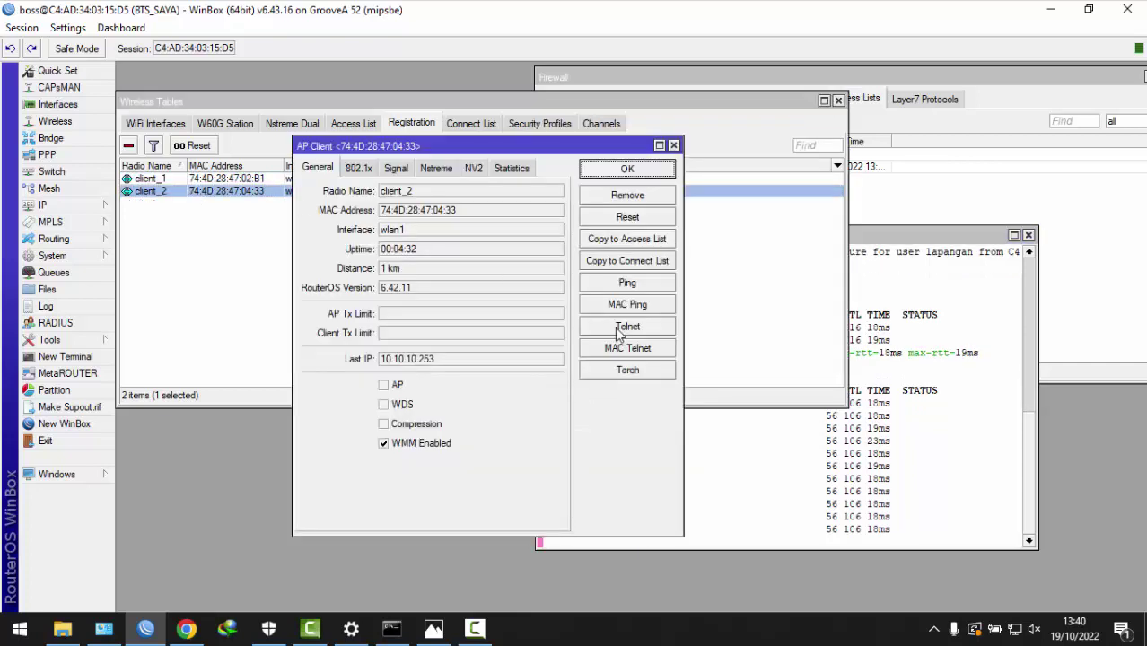
- Log into client_2 over MAC Telnet, then close its details and the registration window
{"action": "left_click", "coordinate": [627, 348]}
{"action": "type", "text": "adm"}
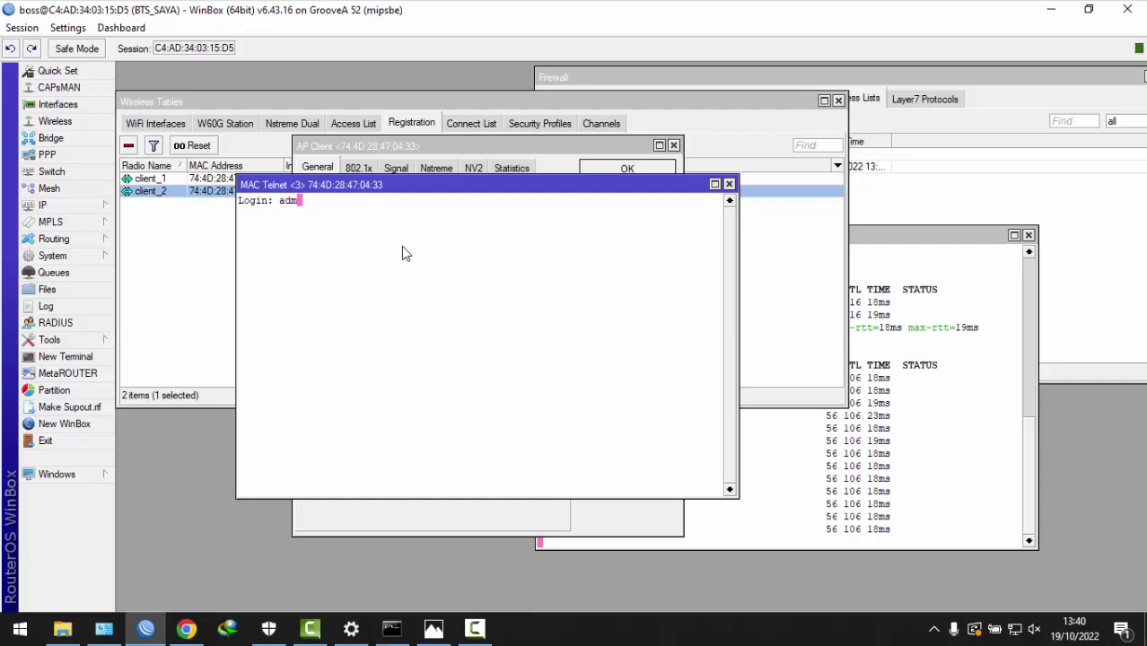
{"action": "type", "text": "in"}
{"action": "key", "text": "Return"}
{"action": "key", "text": "Return"}
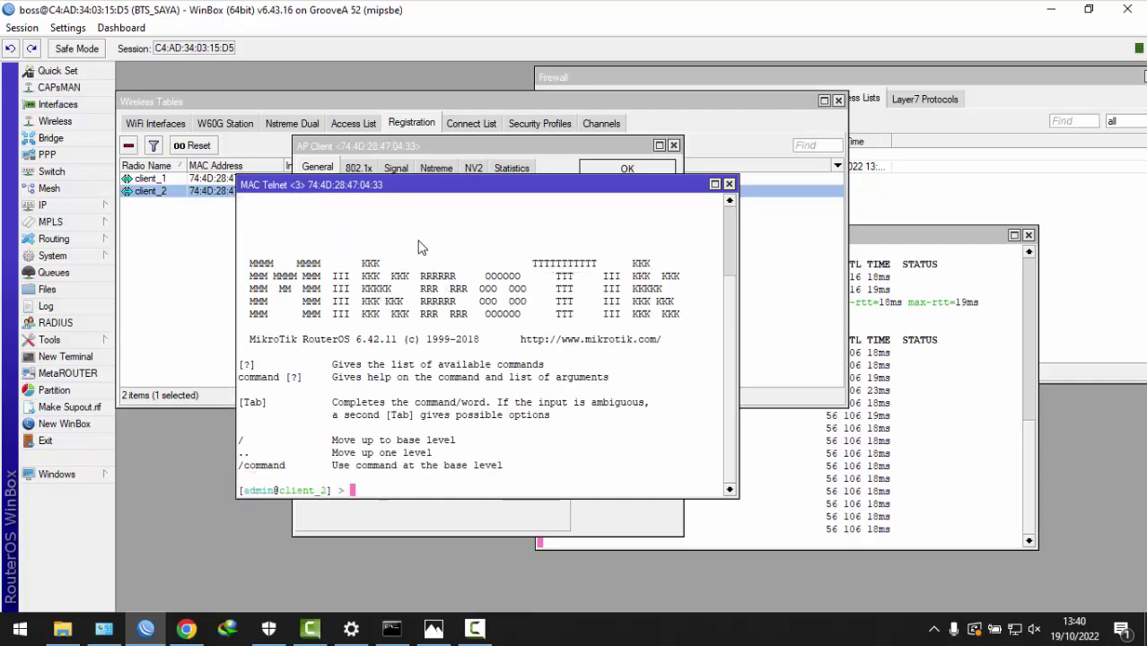
{"action": "left_click", "coordinate": [674, 145]}
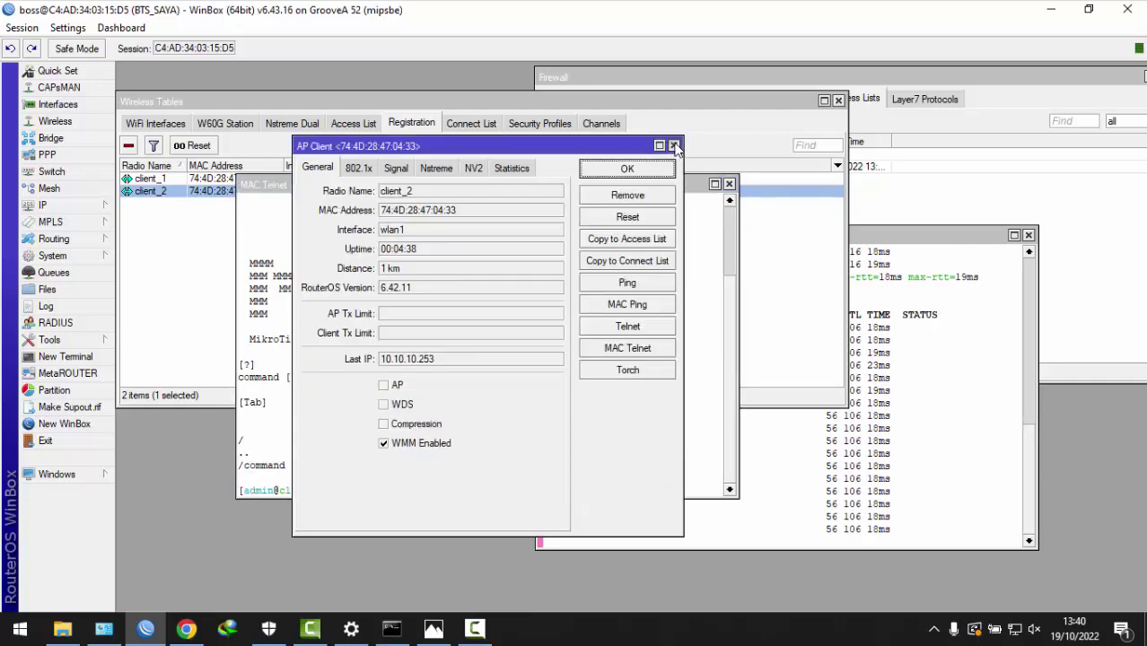
{"action": "left_click", "coordinate": [673, 144]}
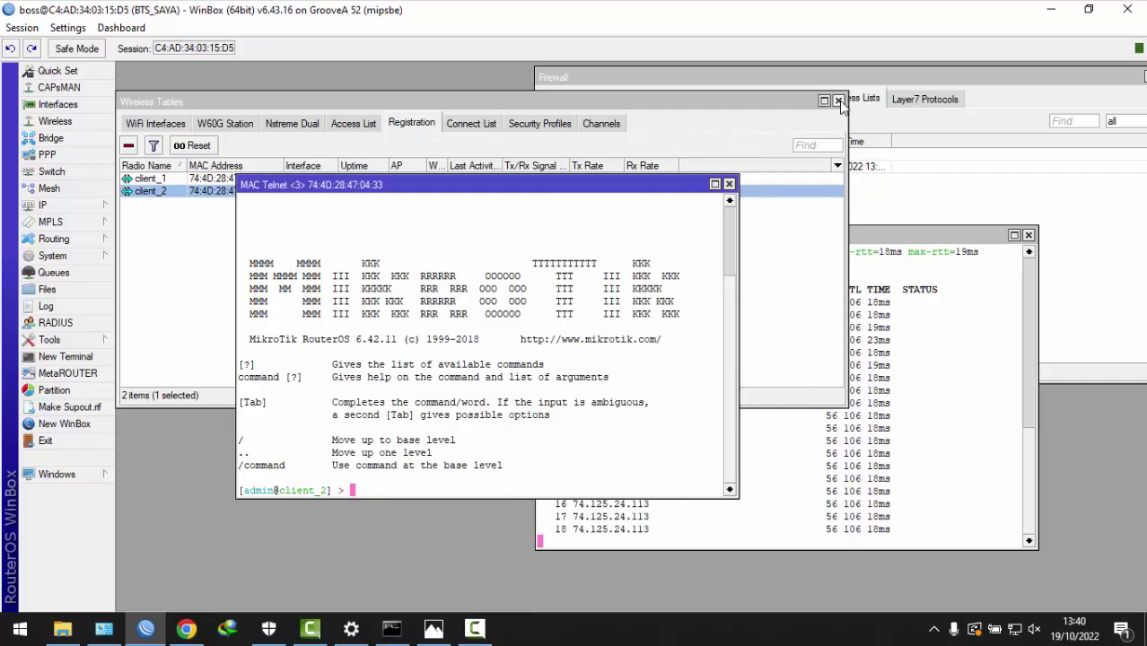
{"action": "left_click", "coordinate": [838, 101]}
- Ping 8.8.8.8 from client_2, which times out, then start a new firewall address-list entry
{"action": "left_click_drag", "start_coordinate": [558, 189], "coordinate": [437, 137]}
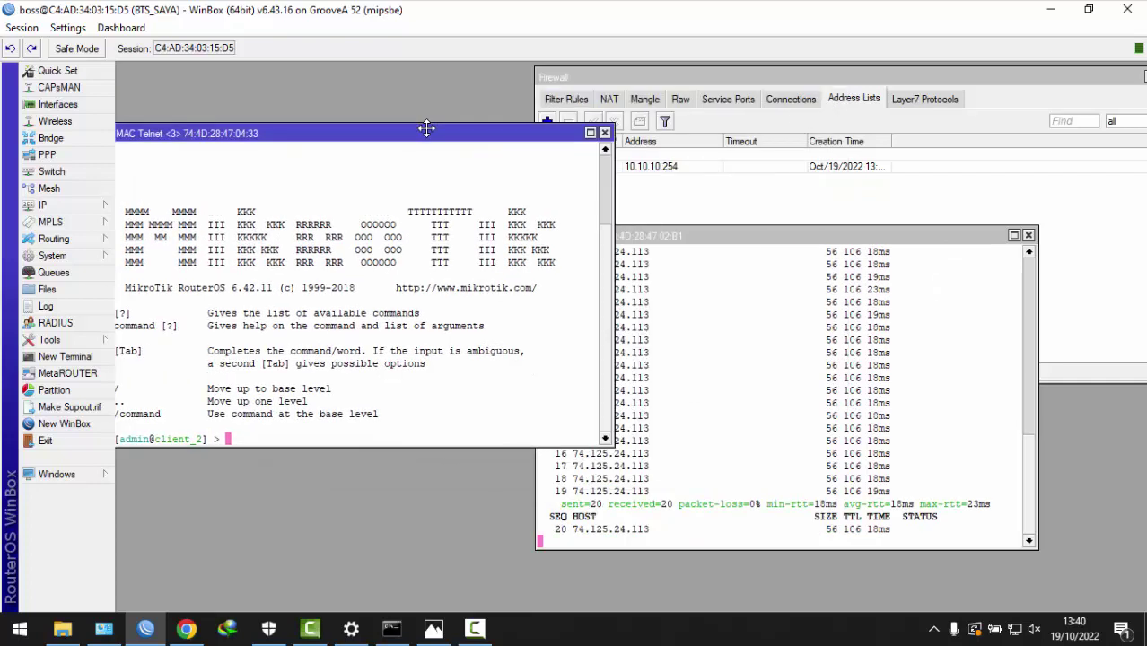
{"action": "type", "text": "pi"}
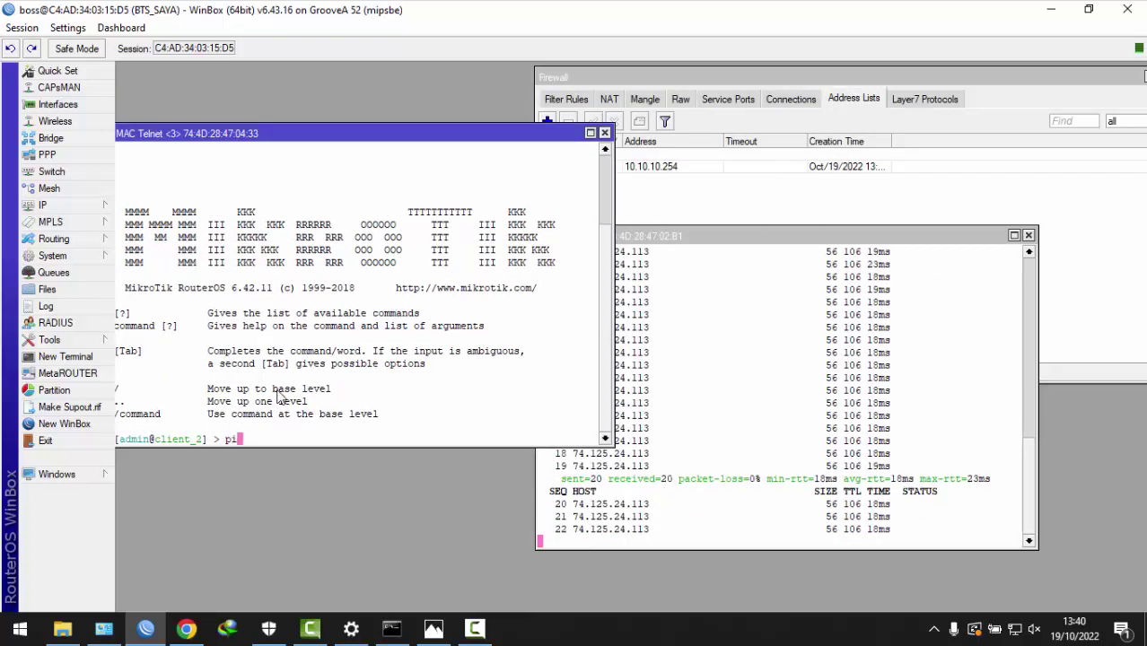
{"action": "type", "text": "ng 8.8.8.8"}
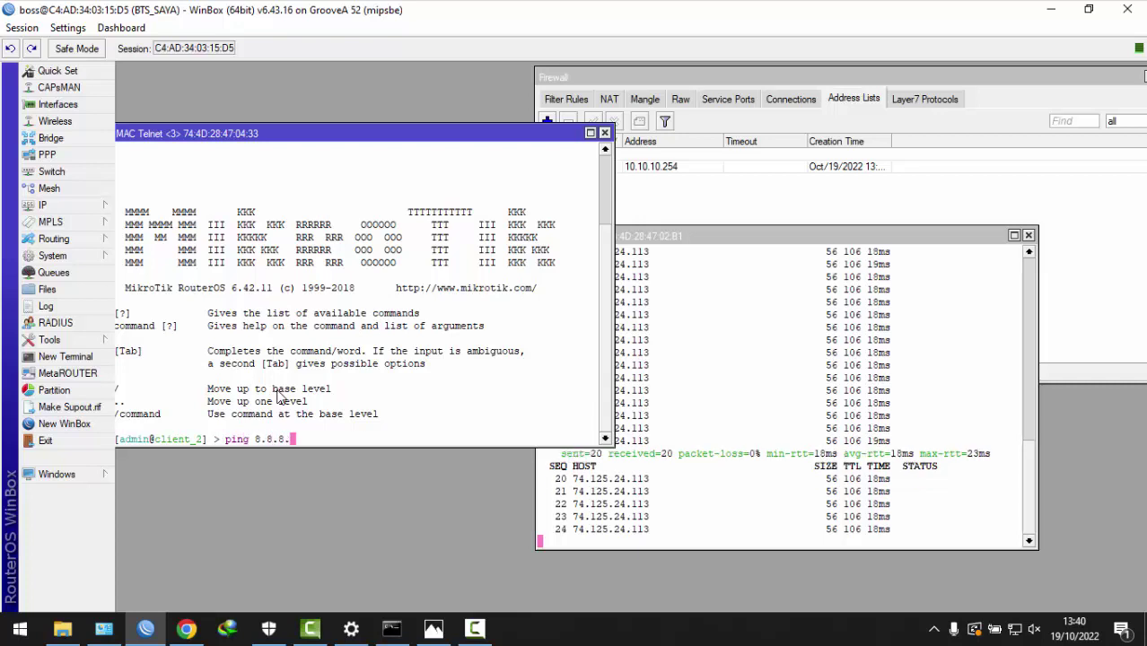
{"action": "key", "text": "Return"}
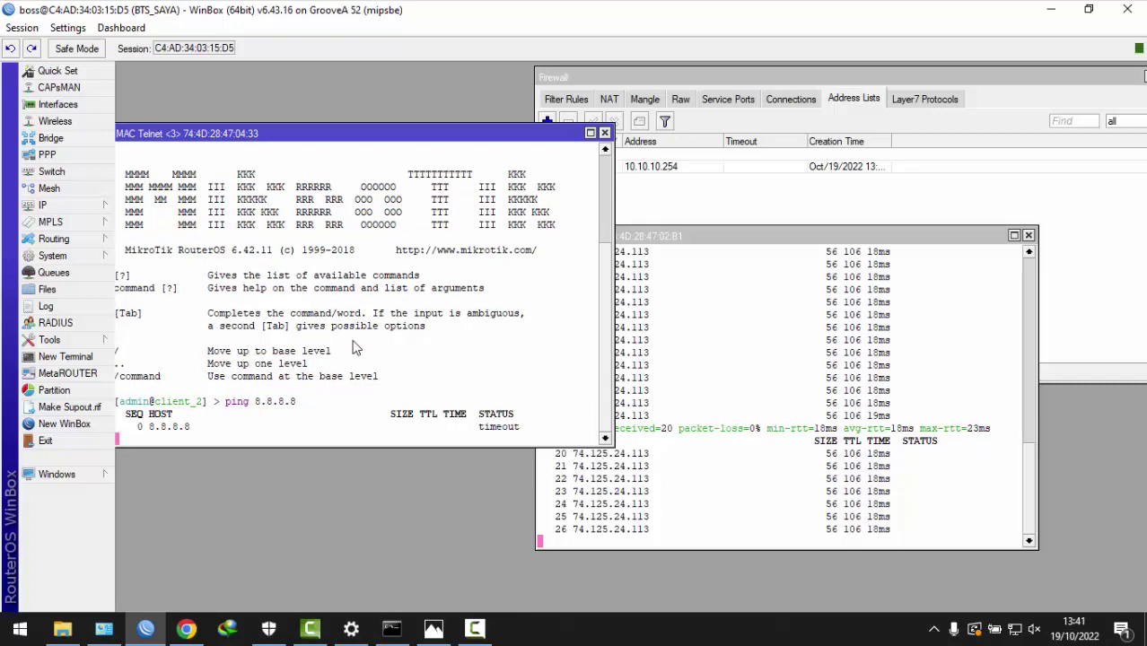
{"action": "left_click", "coordinate": [723, 187]}
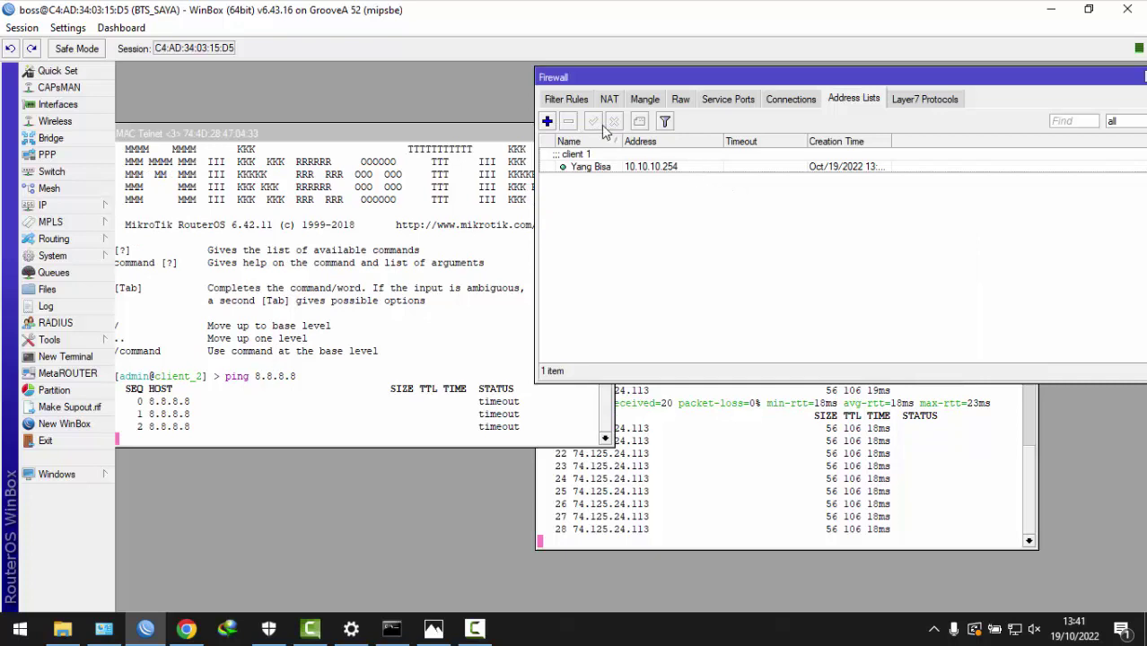
{"action": "left_click", "coordinate": [546, 121]}
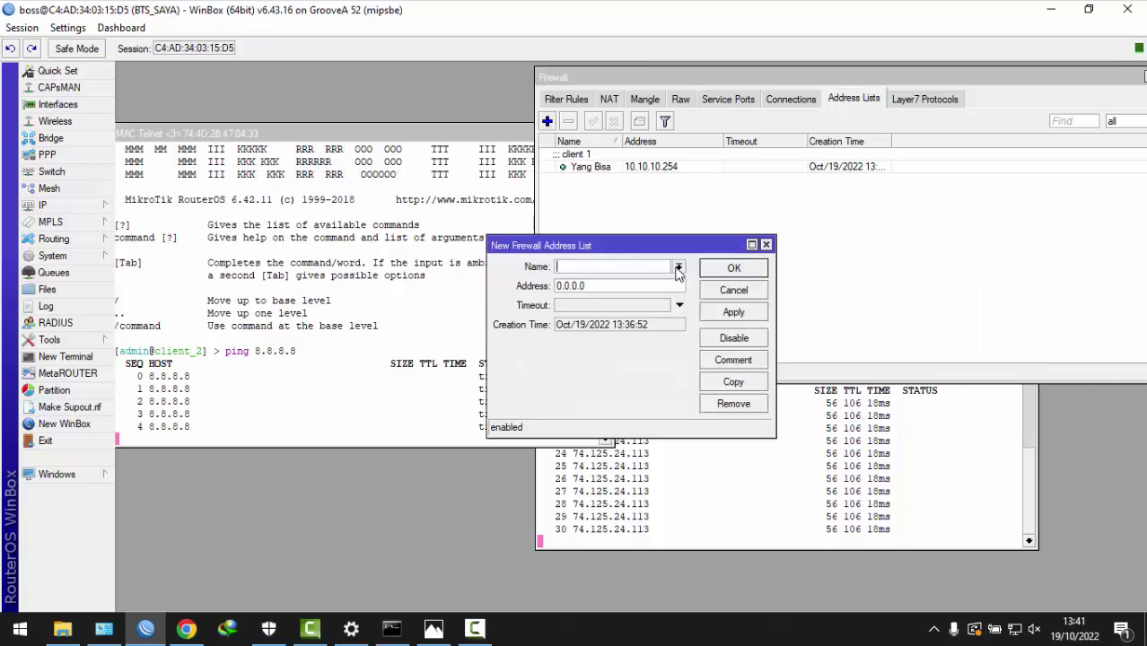